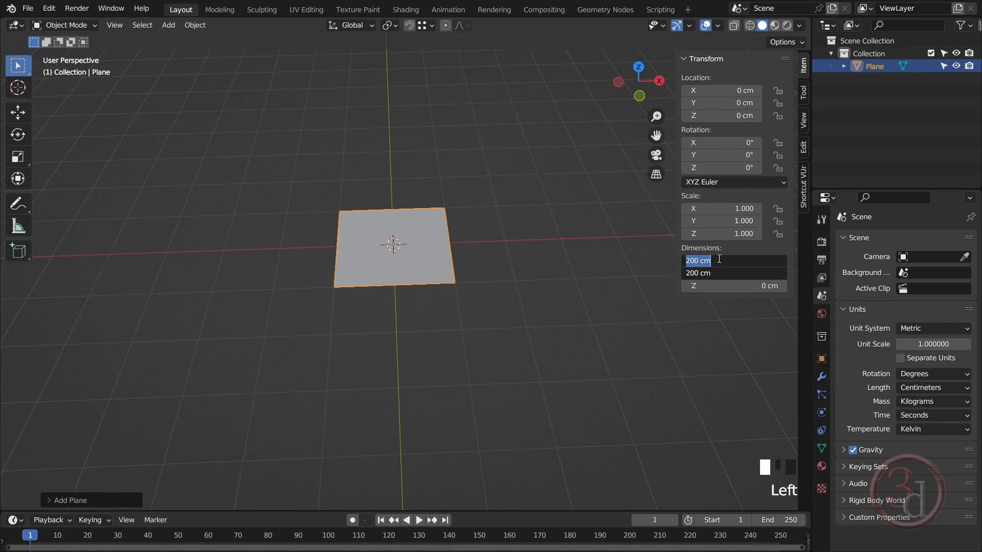
- Set the plane's X and Y dimensions to 40 cm each
{"action": "type", "text": "40"}
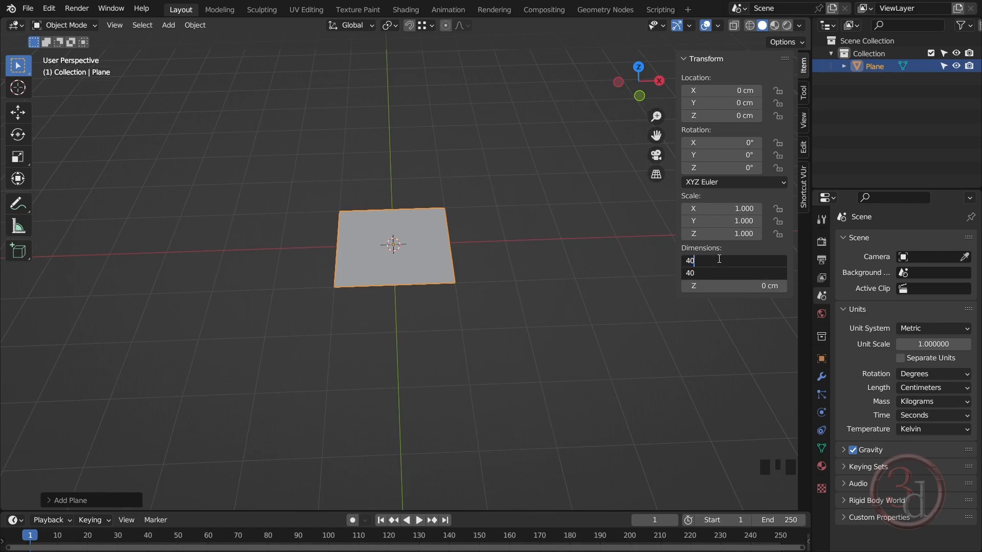
{"action": "key", "text": "Return"}
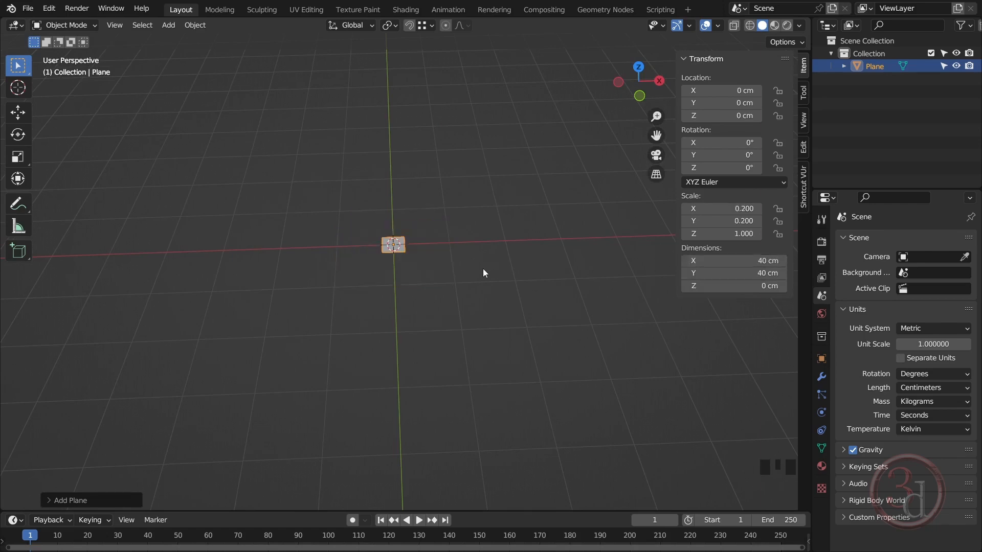
- Frame the selected plane in the viewport with View Selected
{"action": "middle_click_drag", "start_coordinate": [421, 298], "coordinate": [410, 298]}
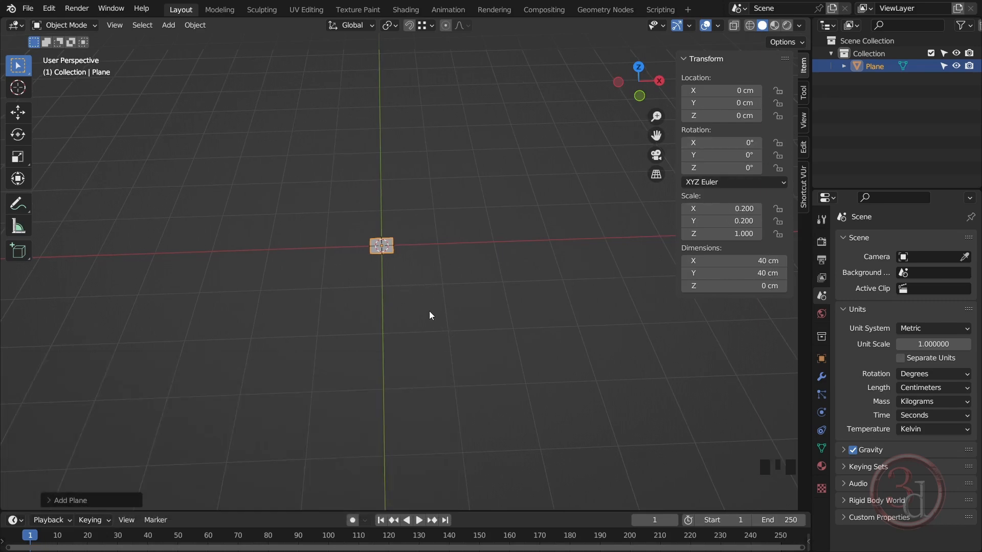
{"action": "key", "text": "grave"}
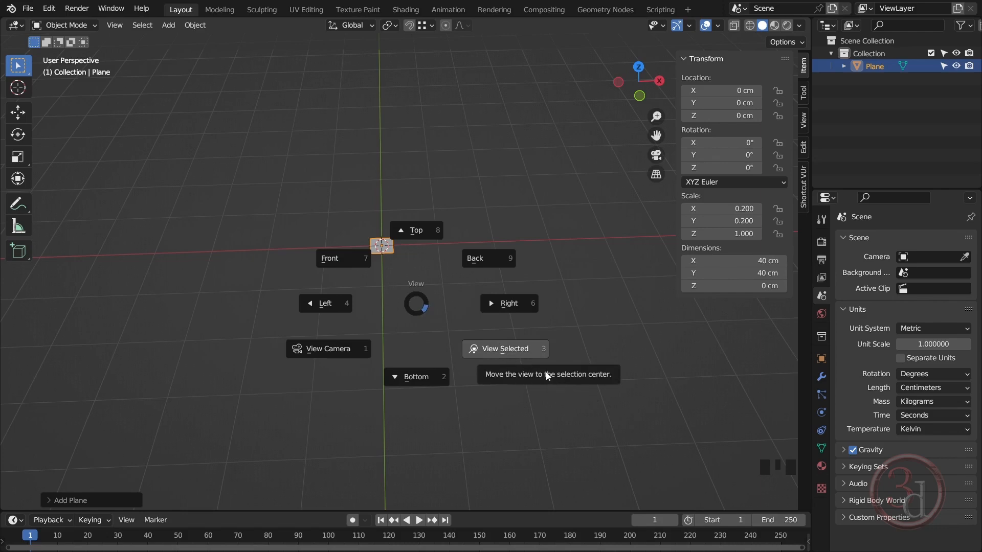
{"action": "key", "text": "Escape"}
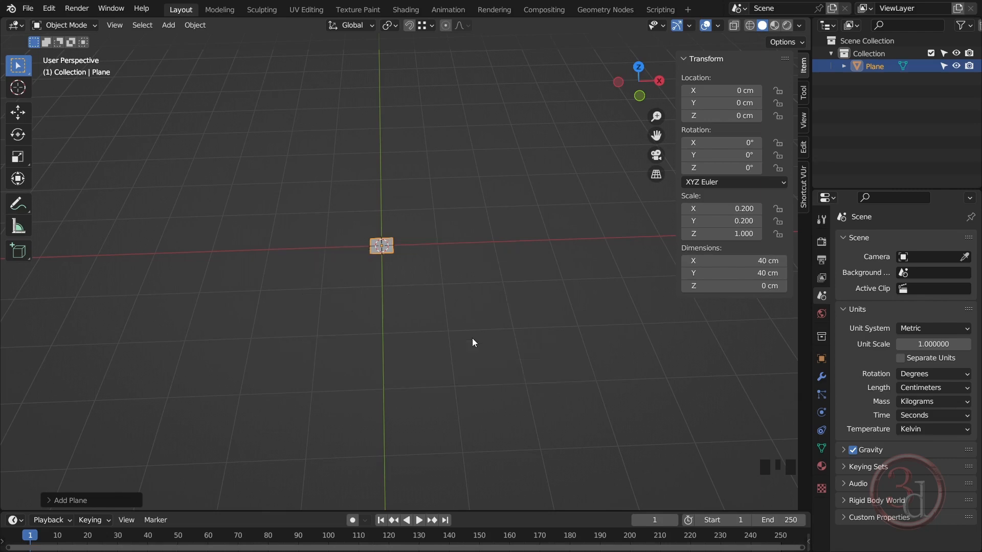
{"action": "middle_click_drag", "start_coordinate": [445, 284], "coordinate": [398, 234]}
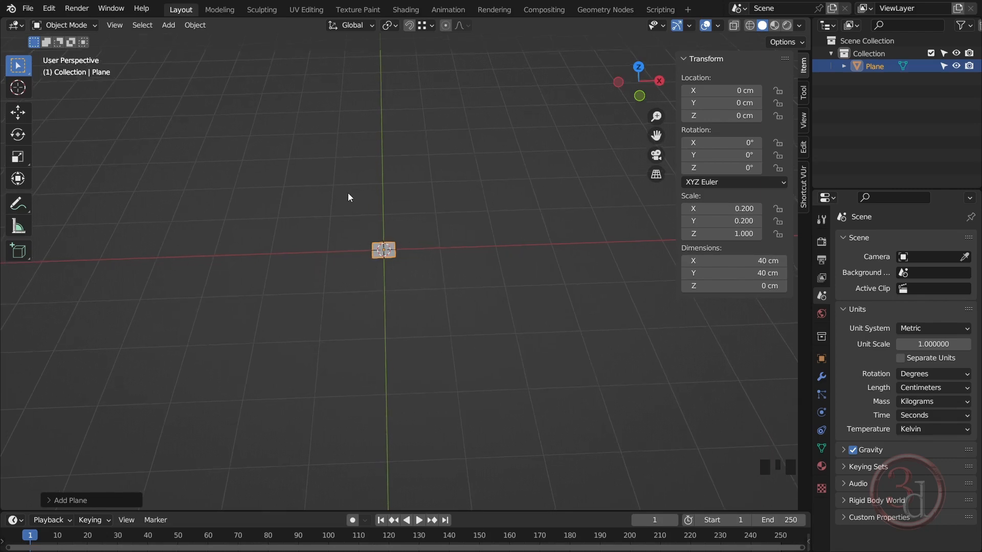
{"action": "key", "text": "grave"}
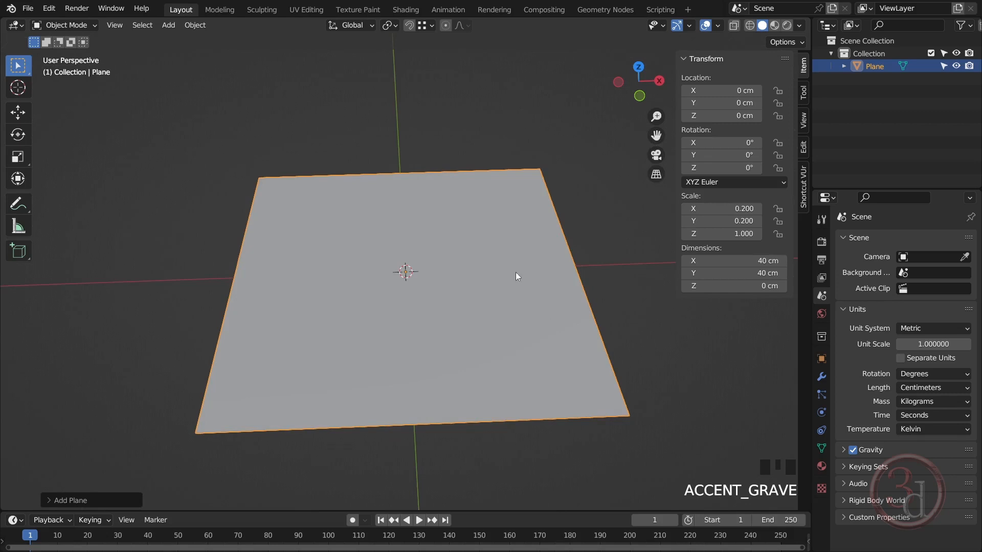
{"action": "scroll", "coordinate": [469, 259], "scroll_direction": "down", "scroll_amount": 7}
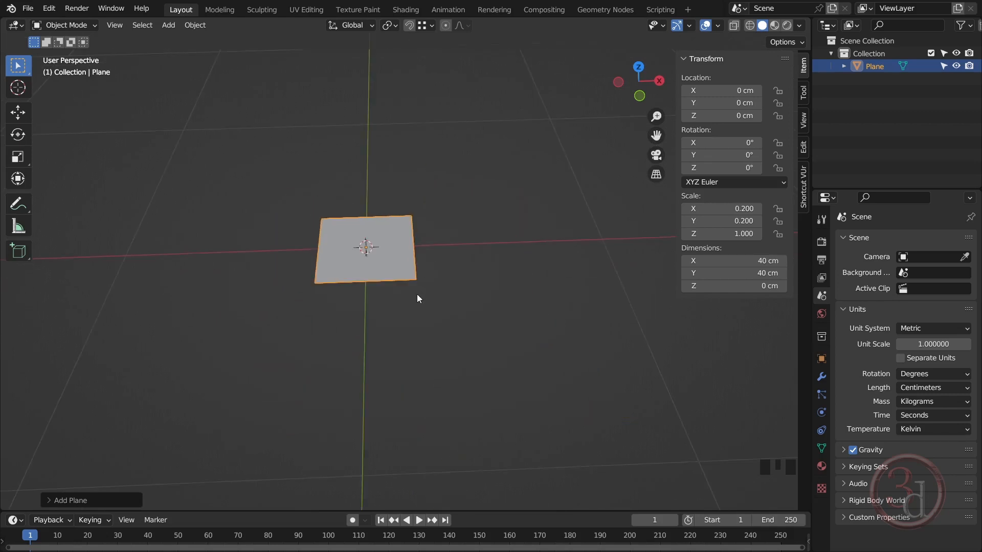
{"action": "scroll", "coordinate": [439, 203], "scroll_direction": "down", "scroll_amount": 3}
{"action": "key", "text": "grave"}
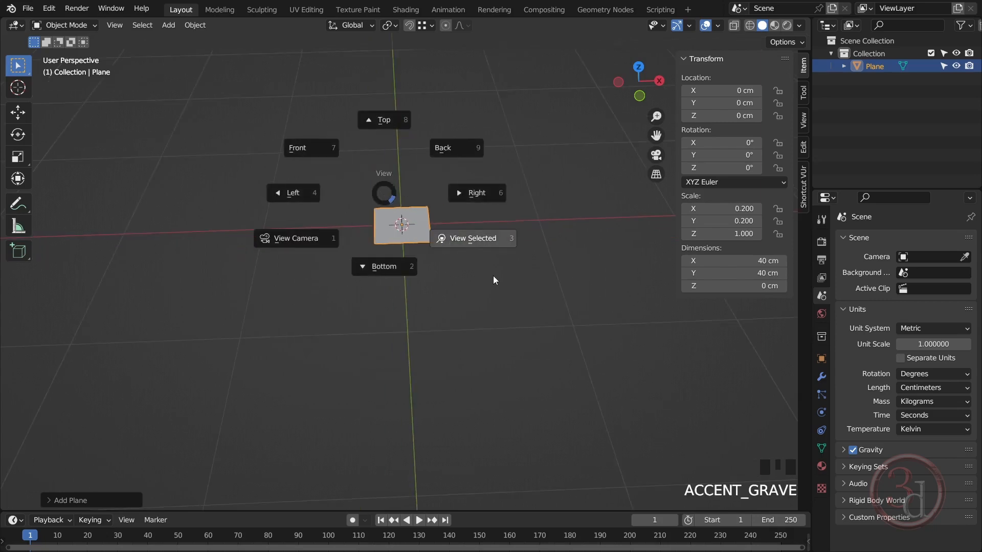
{"action": "key", "text": "Escape"}
{"action": "key", "text": "grave"}
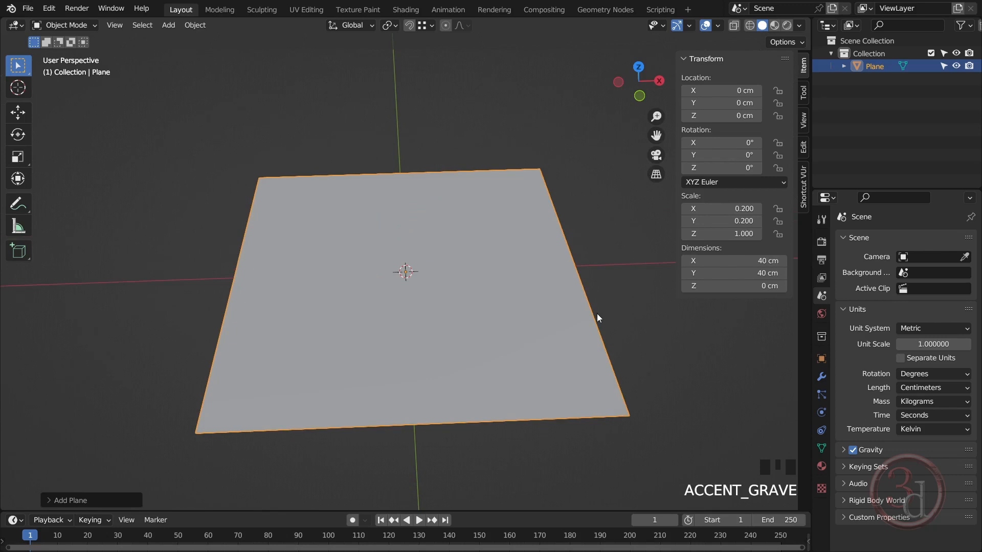
- Extrude the plane's face upward in Edit Mode and set the extruded face's local Z position to 3.5 cm
{"action": "middle_click_drag", "start_coordinate": [563, 333], "coordinate": [457, 294], "text": "alt"}
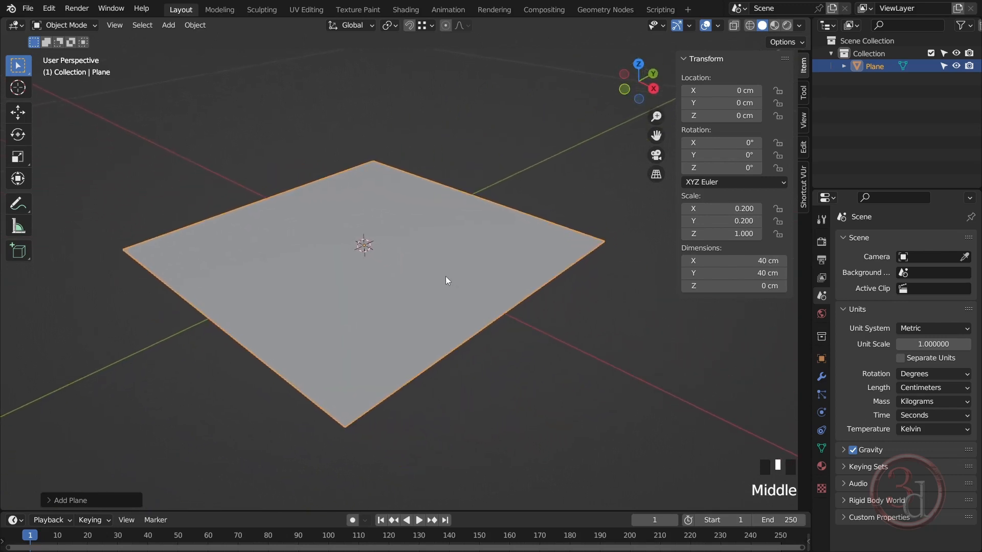
{"action": "key", "text": "Tab"}
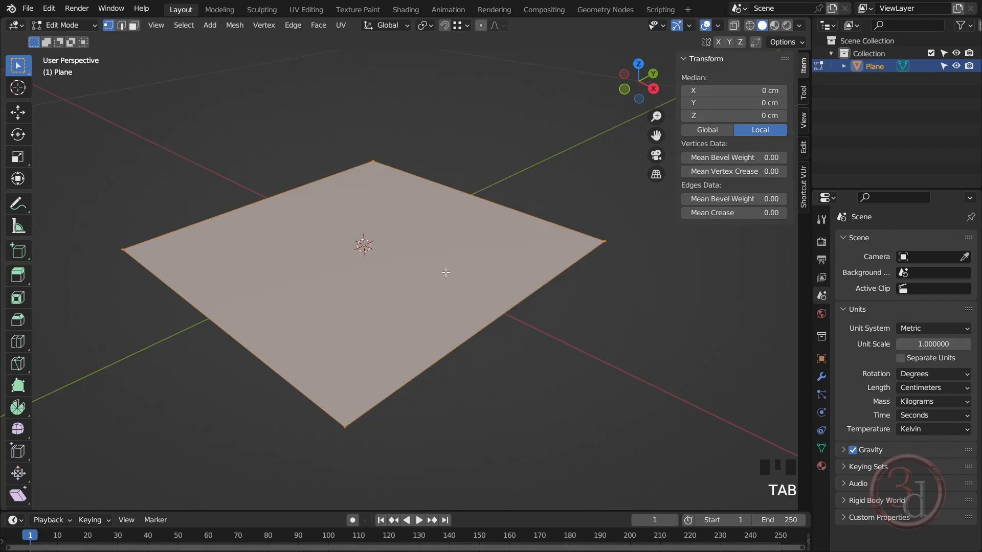
{"action": "key", "text": "e"}
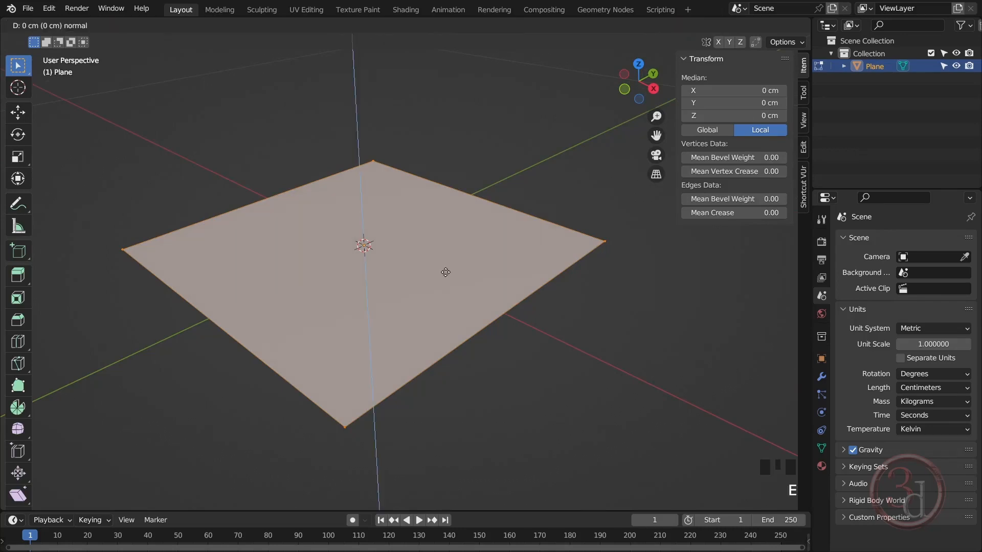
{"action": "left_click", "coordinate": [441, 240]}
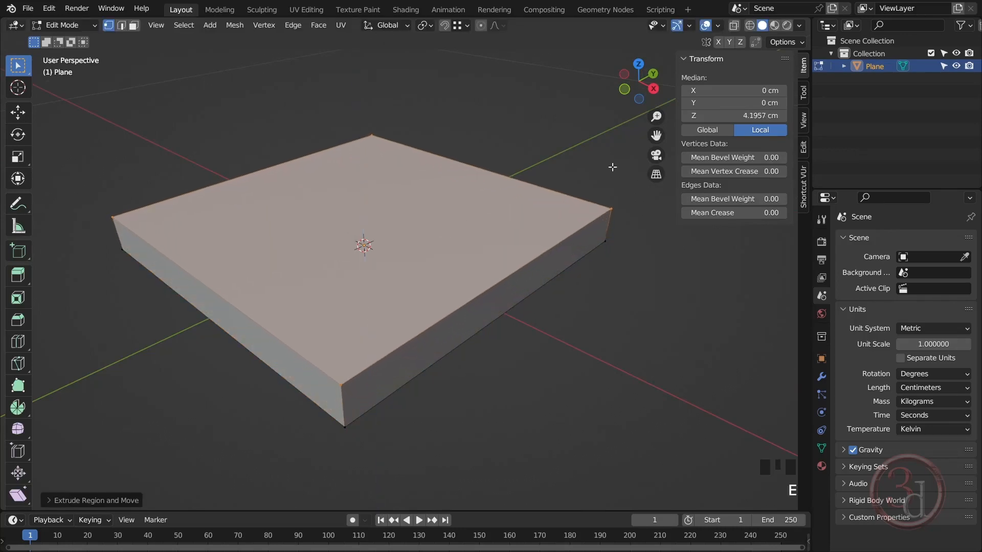
{"action": "left_click", "coordinate": [736, 116]}
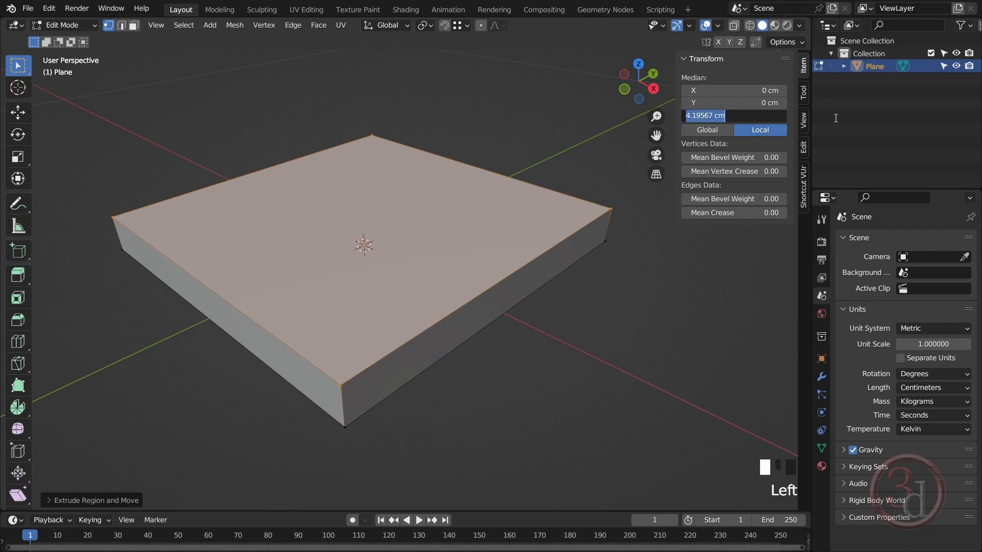
{"action": "type", "text": "3.5"}
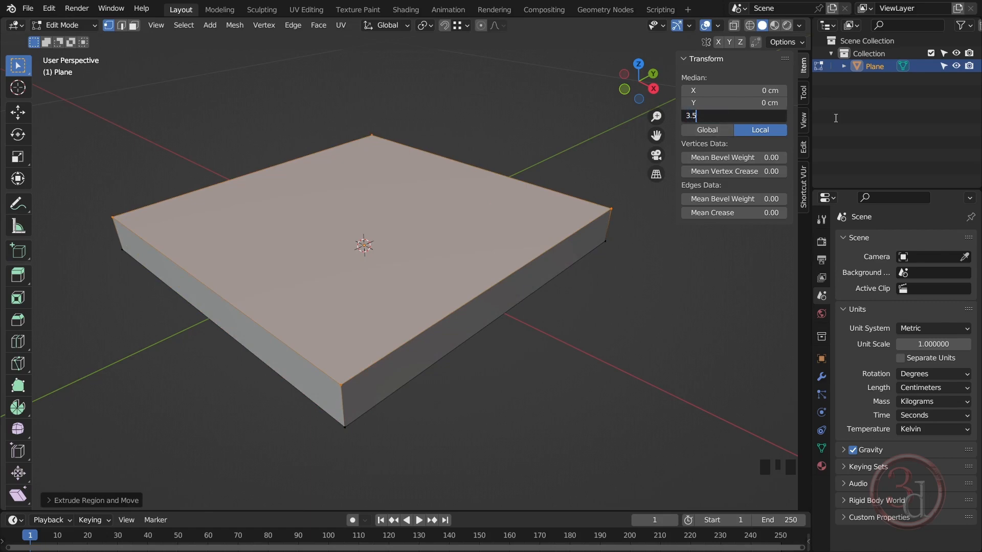
{"action": "key", "text": "Return"}
- Delete the slab's top and bottom faces, leaving only the four side walls
{"action": "scroll", "coordinate": [456, 268], "scroll_direction": "down", "scroll_amount": 2}
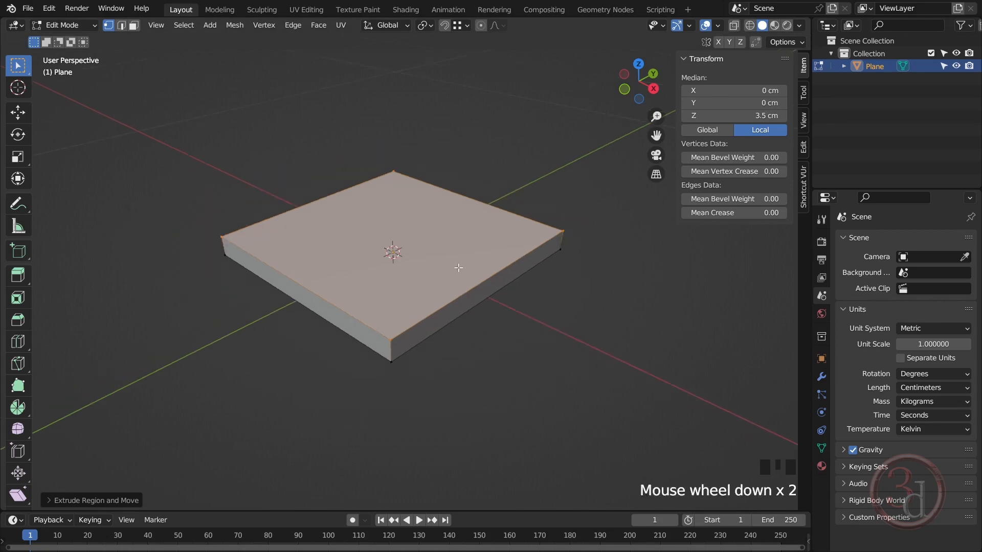
{"action": "middle_click_drag", "start_coordinate": [393, 356], "coordinate": [432, 352], "text": "alt"}
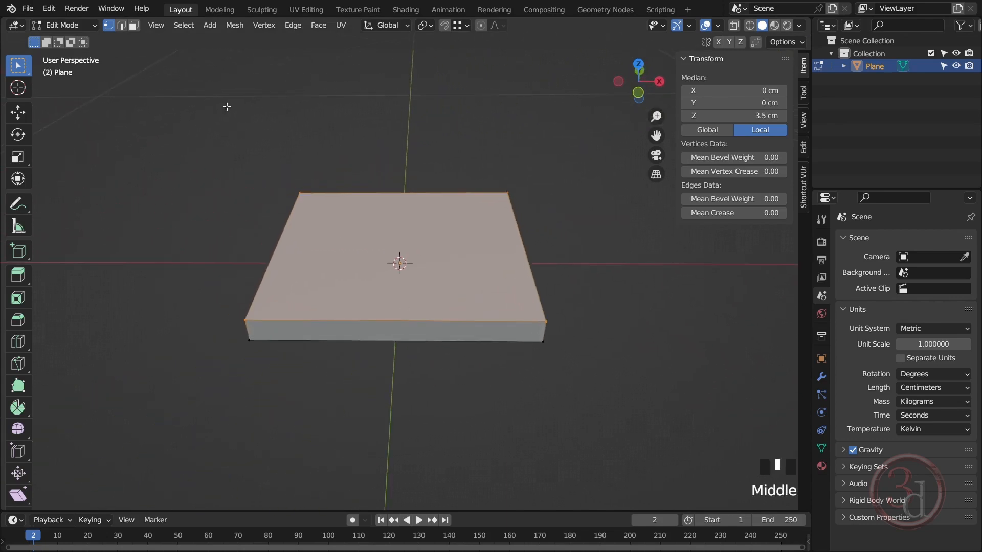
{"action": "left_click", "coordinate": [133, 25]}
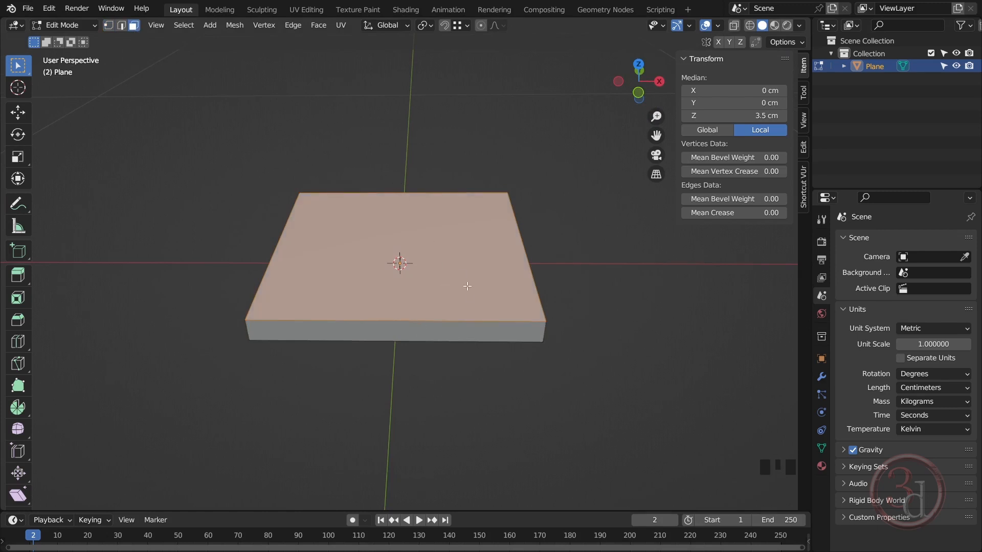
{"action": "middle_click_drag", "start_coordinate": [469, 335], "coordinate": [443, 234], "text": "alt"}
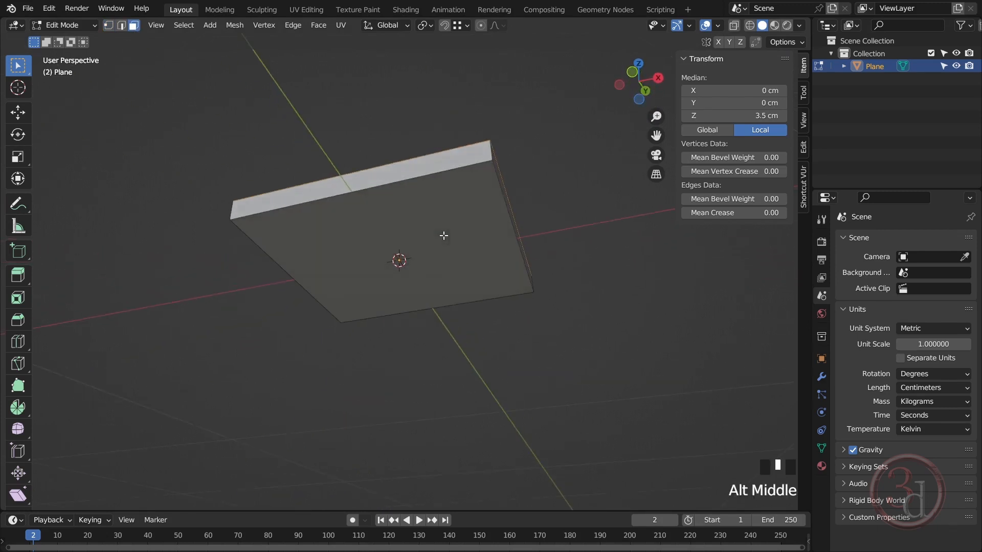
{"action": "left_click", "coordinate": [463, 231], "text": "shift"}
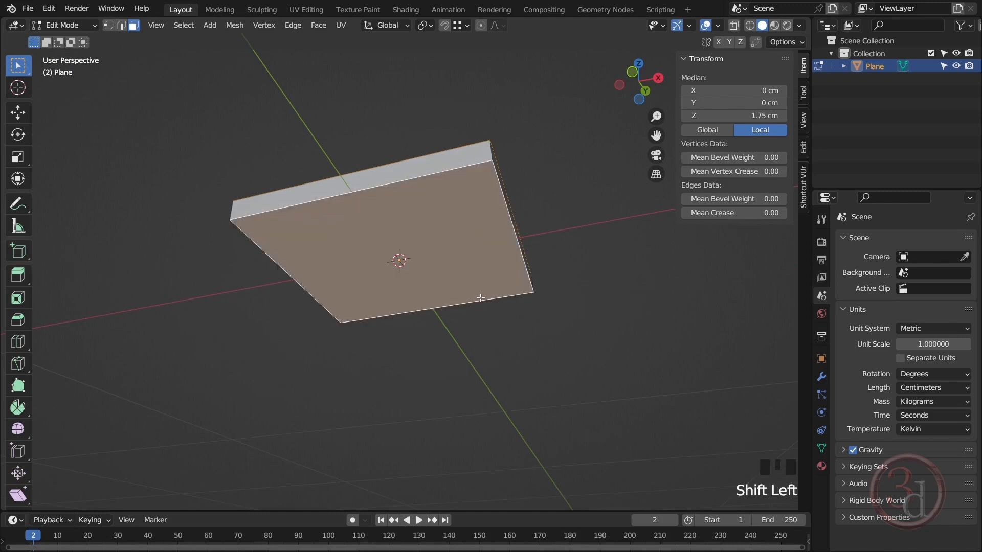
{"action": "middle_click_drag", "start_coordinate": [460, 270], "coordinate": [460, 374], "text": "alt"}
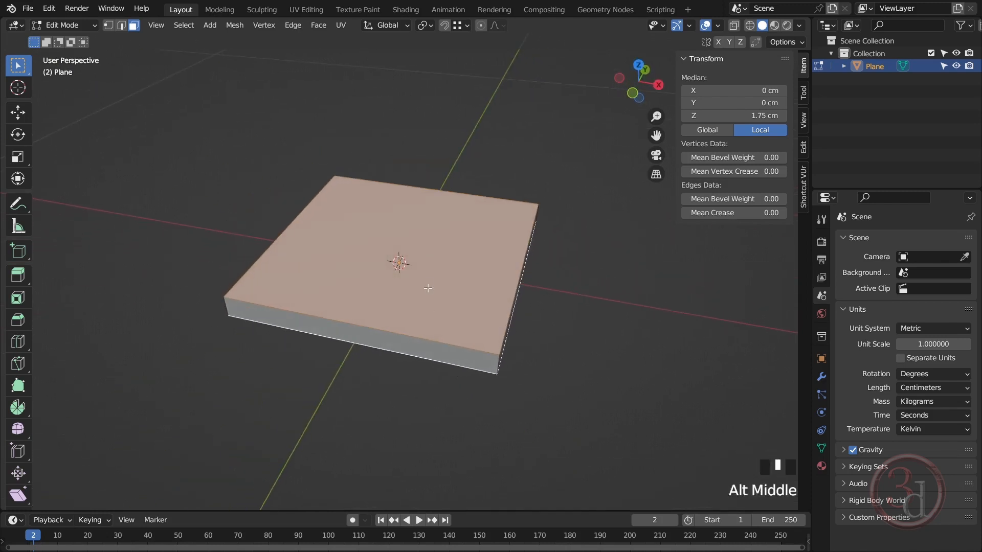
{"action": "key", "text": "x"}
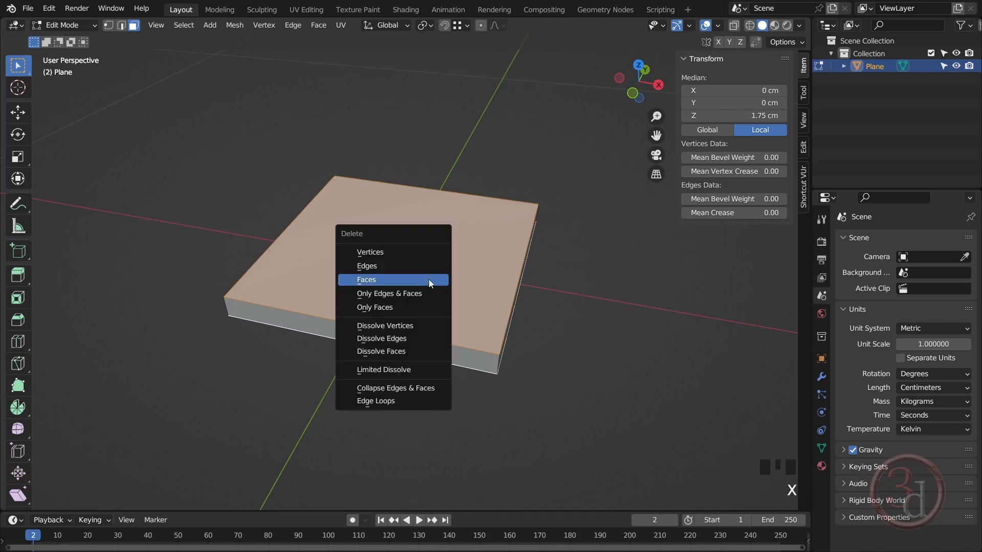
{"action": "left_click", "coordinate": [389, 281]}
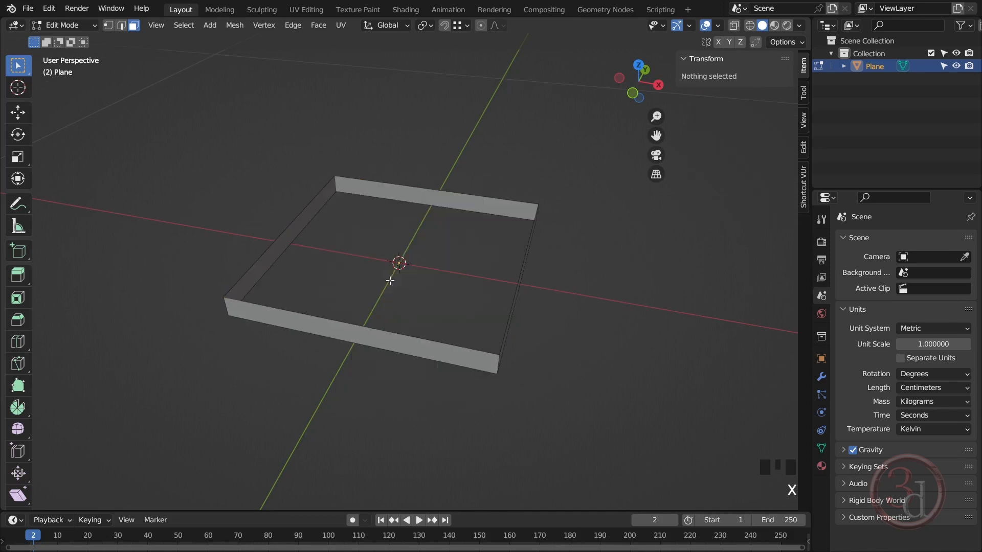
- Return to Object Mode and apply the scale of the square frame
{"action": "mouse_move", "coordinate": [521, 329]}
{"action": "middle_mouse_down", "text": "alt"}
{"action": "mouse_move", "coordinate": [435, 254]}
{"action": "mouse_move", "coordinate": [497, 232]}
{"action": "mouse_move", "coordinate": [537, 333]}
{"action": "middle_mouse_up", "text": "alt"}
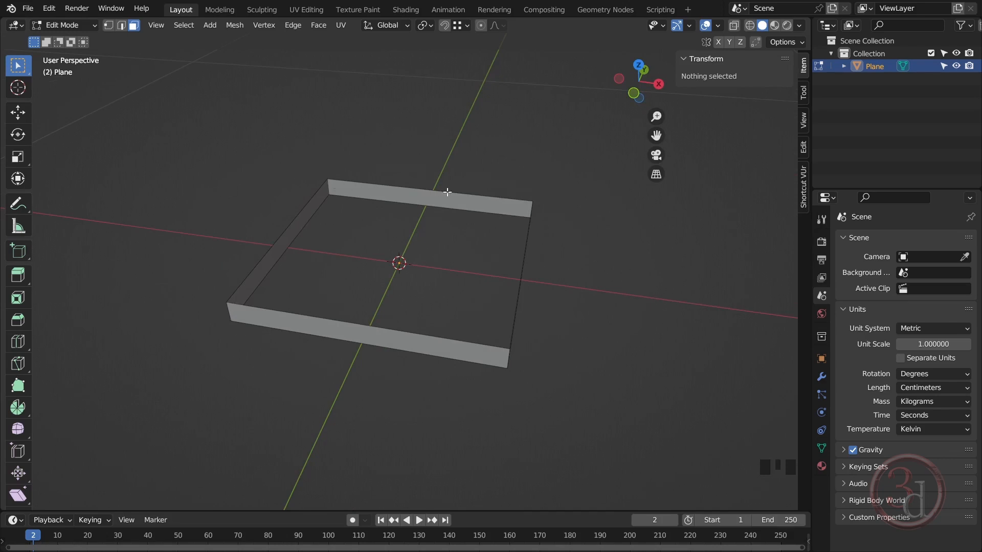
{"action": "middle_click_drag", "start_coordinate": [470, 333], "coordinate": [402, 322], "text": "alt"}
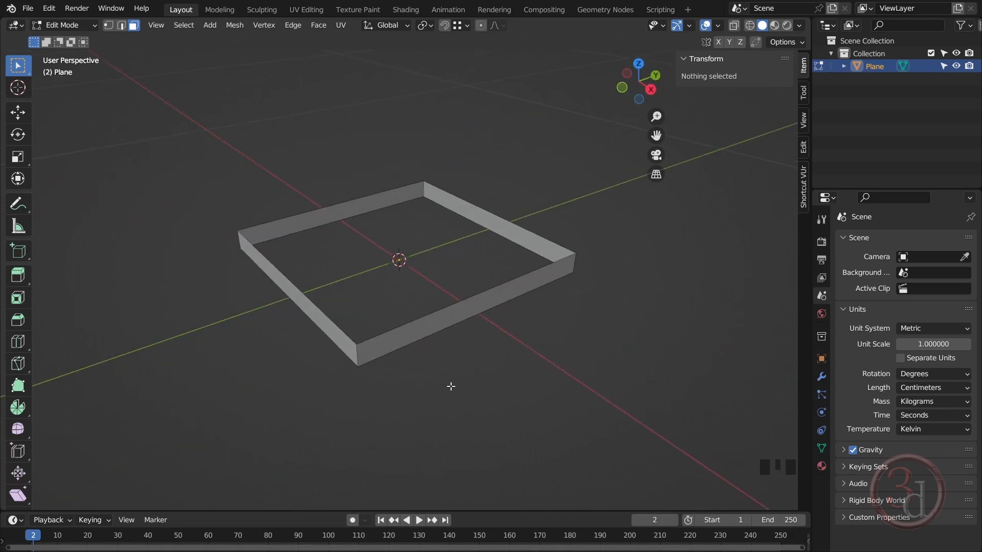
{"action": "key", "text": "Tab"}
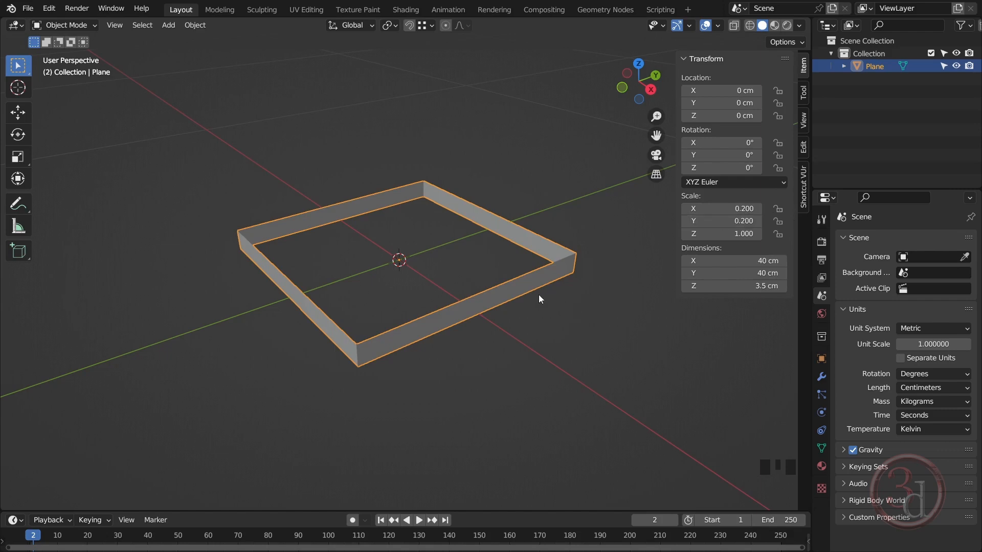
{"action": "key", "text": "ctrl+a"}
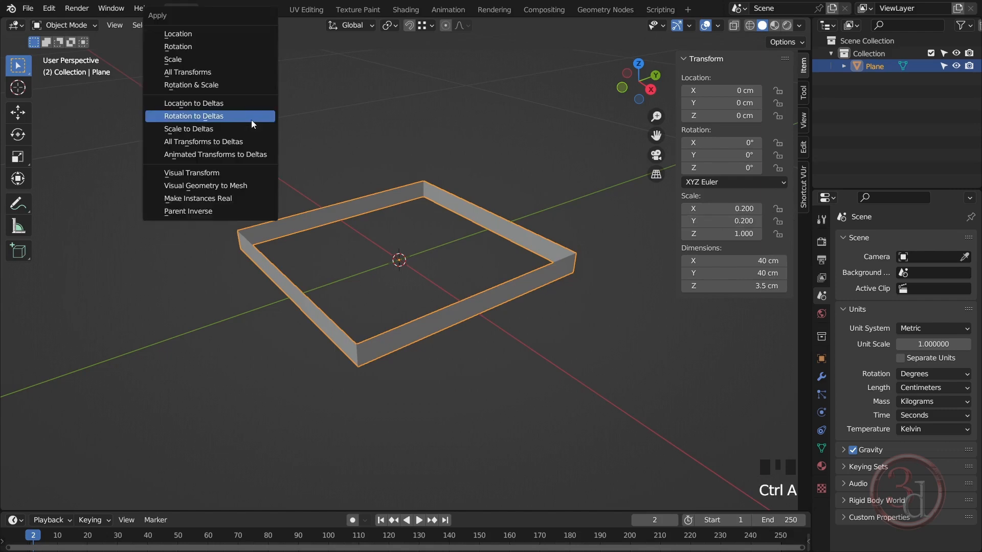
{"action": "left_click", "coordinate": [182, 59]}
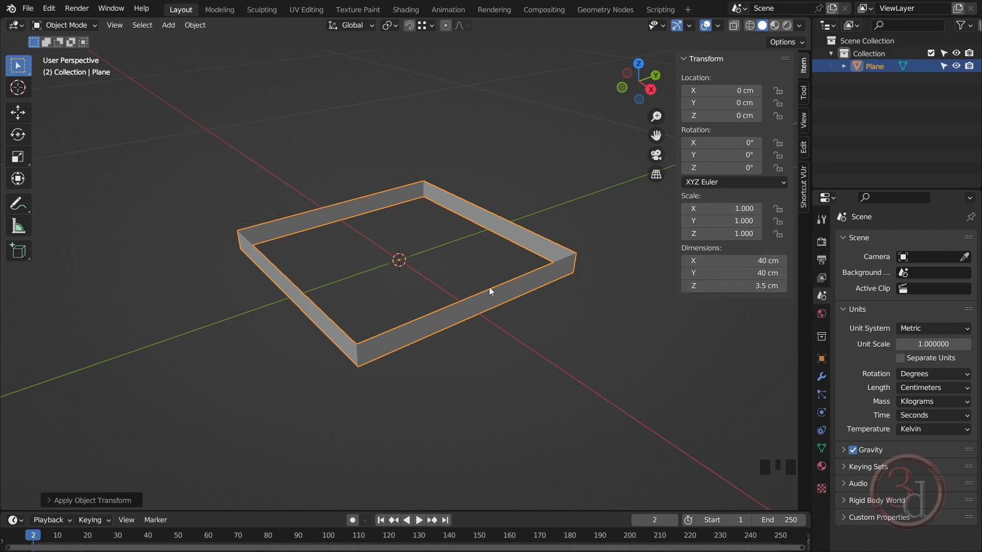
- Add a Solidify modifier to the frame and set its thickness to 2 cm
{"action": "left_click", "coordinate": [821, 377]}
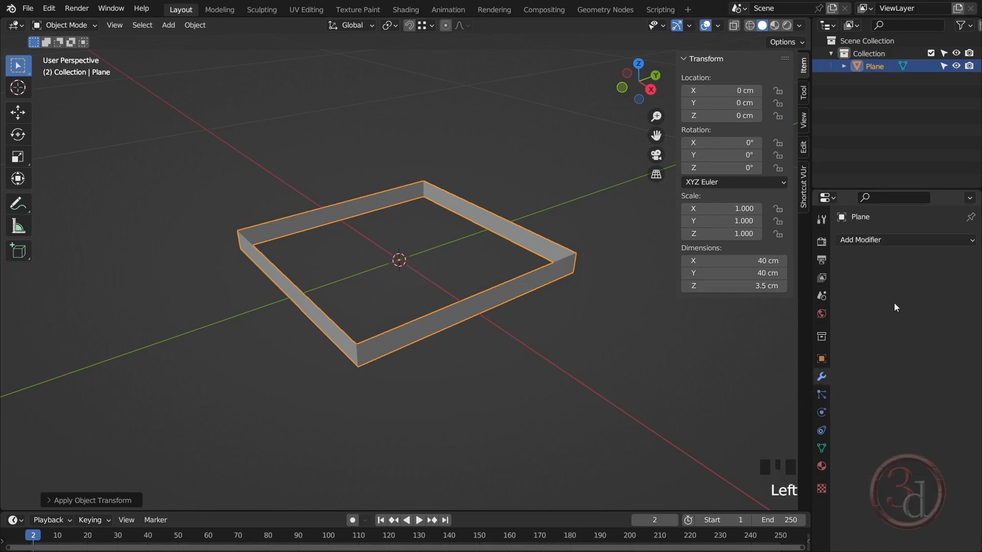
{"action": "left_click", "coordinate": [871, 240]}
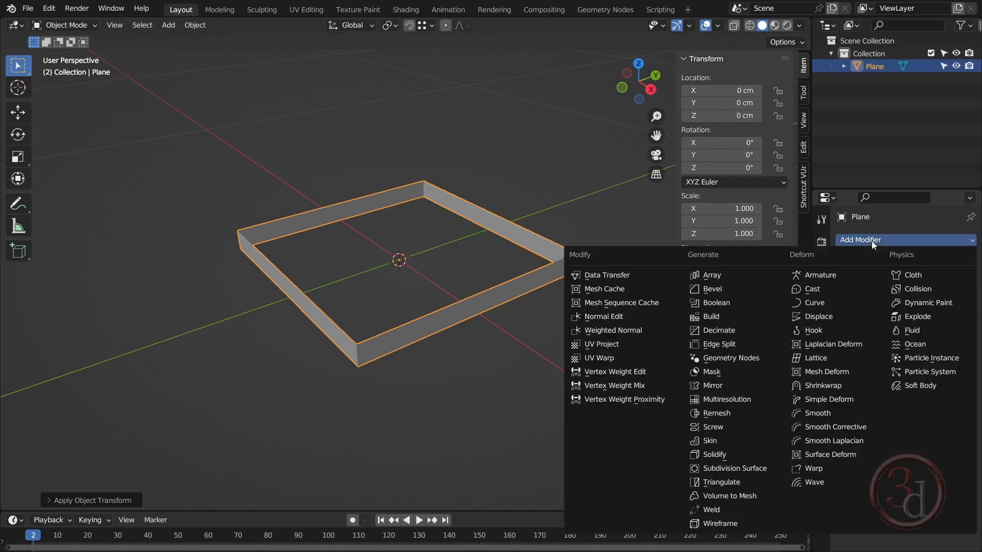
{"action": "left_click", "coordinate": [714, 455]}
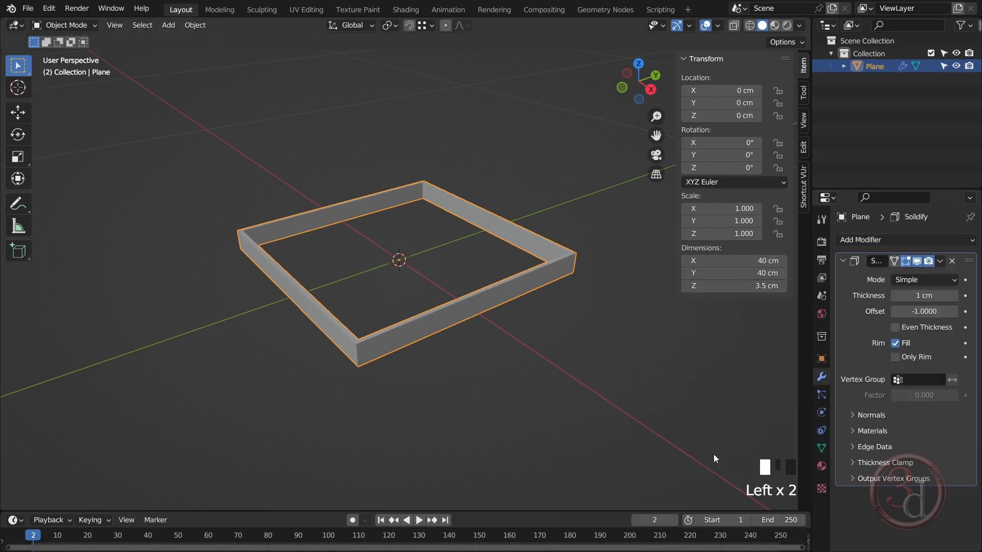
{"action": "left_click", "coordinate": [928, 296]}
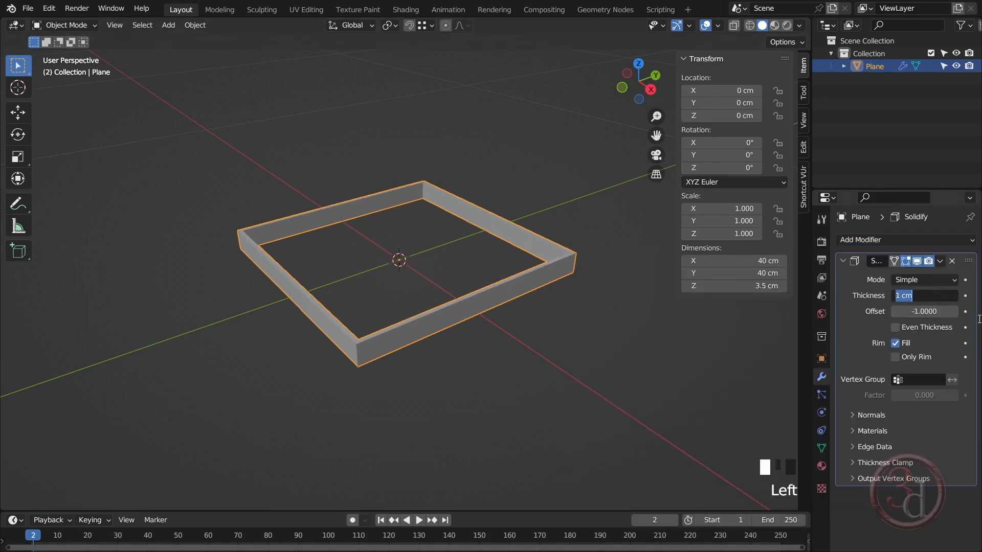
{"action": "type", "text": "2"}
{"action": "key", "text": "Return"}
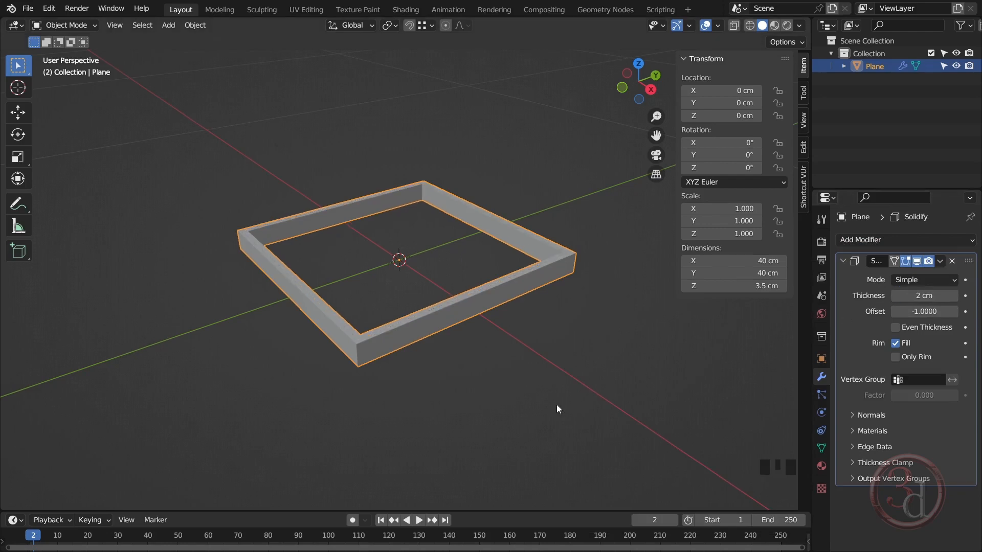
- Set the frame's Solidify thickness to 1.7 cm
{"action": "middle_click_drag", "start_coordinate": [557, 409], "coordinate": [578, 407]}
{"action": "left_click", "coordinate": [951, 299]}
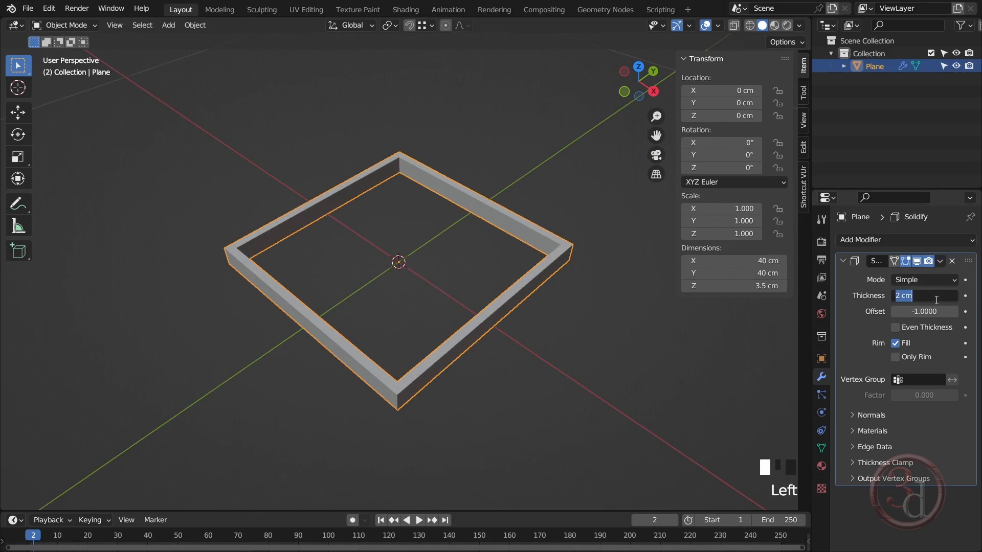
{"action": "type", "text": "1.7"}
{"action": "key", "text": "Return"}
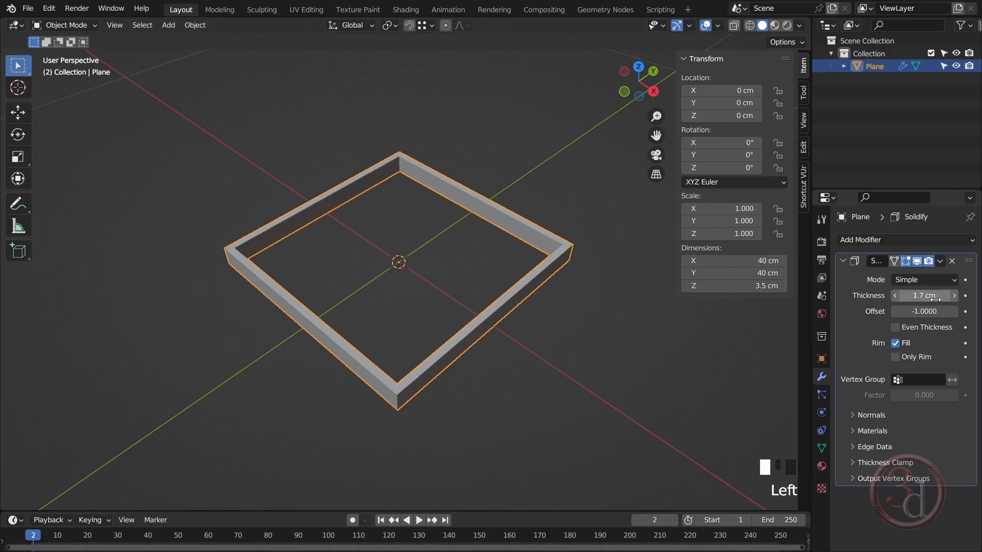
{"action": "mouse_move", "coordinate": [440, 320]}
{"action": "middle_mouse_down", "text": "alt"}
{"action": "mouse_move", "coordinate": [394, 309]}
{"action": "mouse_move", "coordinate": [443, 311]}
{"action": "middle_mouse_up", "text": "alt"}
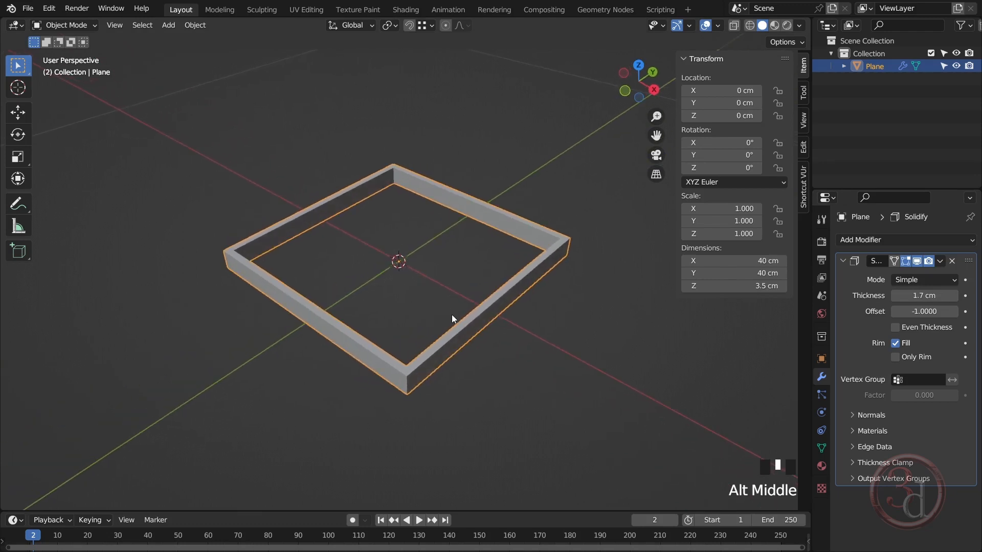
{"action": "middle_click_drag", "start_coordinate": [458, 346], "coordinate": [455, 356]}
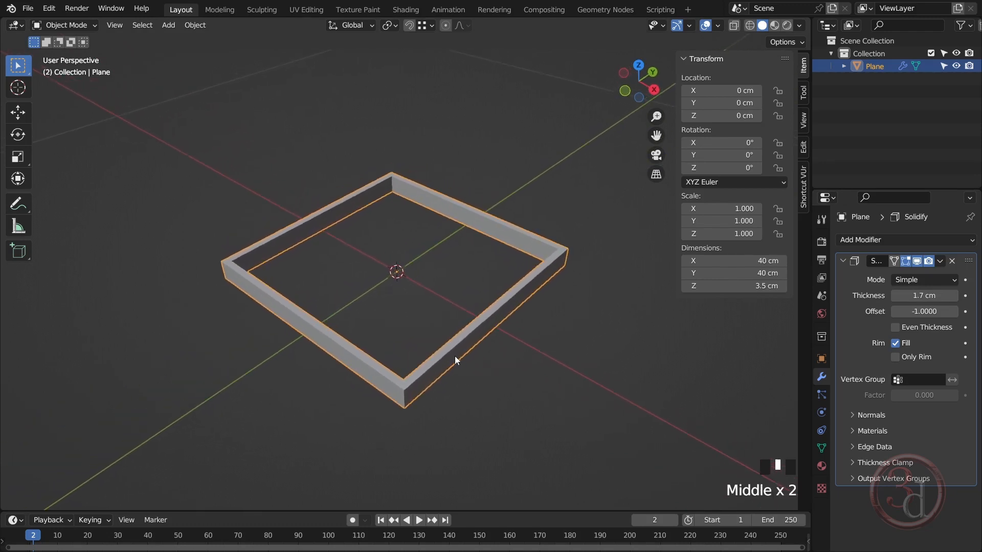
- Apply the Solidify modifier to the frame
{"action": "left_click", "coordinate": [939, 262]}
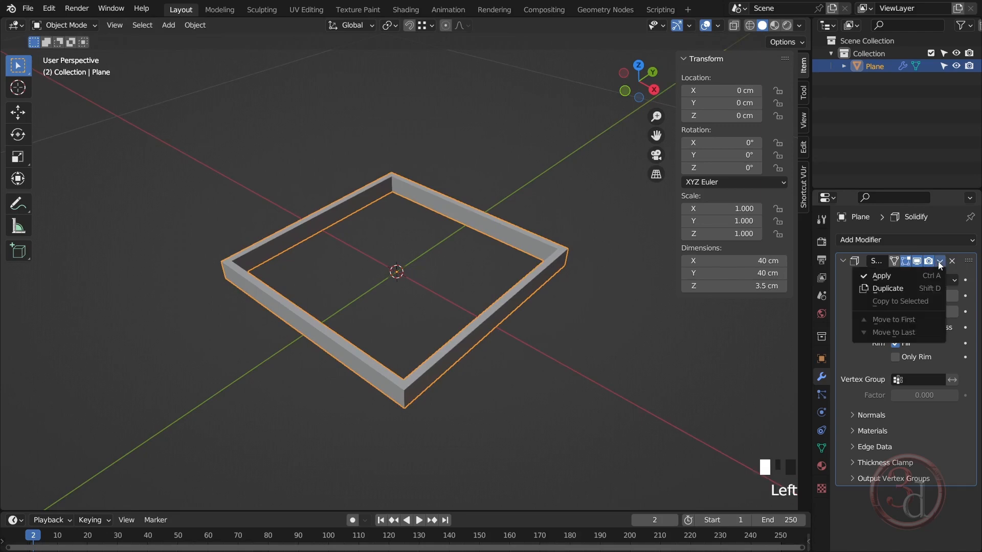
{"action": "left_click", "coordinate": [885, 277]}
{"action": "middle_click_drag", "start_coordinate": [453, 284], "coordinate": [383, 290], "text": "alt"}
{"action": "key", "text": "Tab"}
{"action": "key", "text": "Tab"}
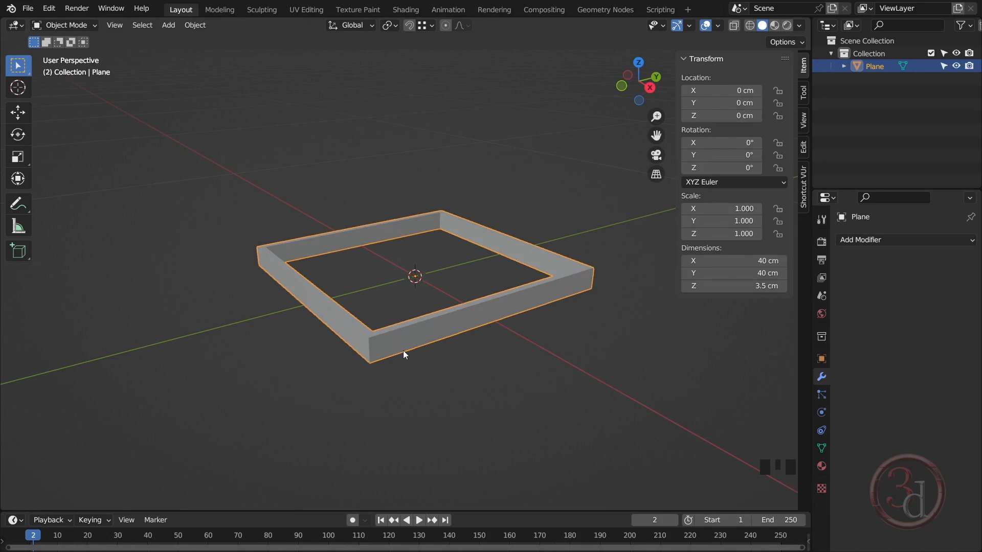
- In Edit Mode, bevel the edge loop at the frame's +X, -Y corner about 6.4 cm wide with 3 segments
{"action": "key", "text": "Tab"}
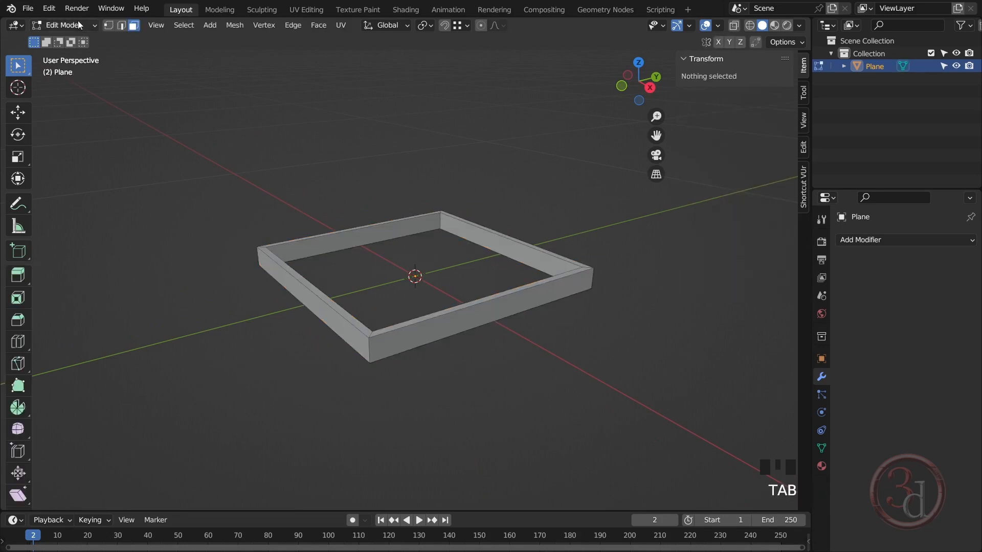
{"action": "left_click", "coordinate": [122, 25]}
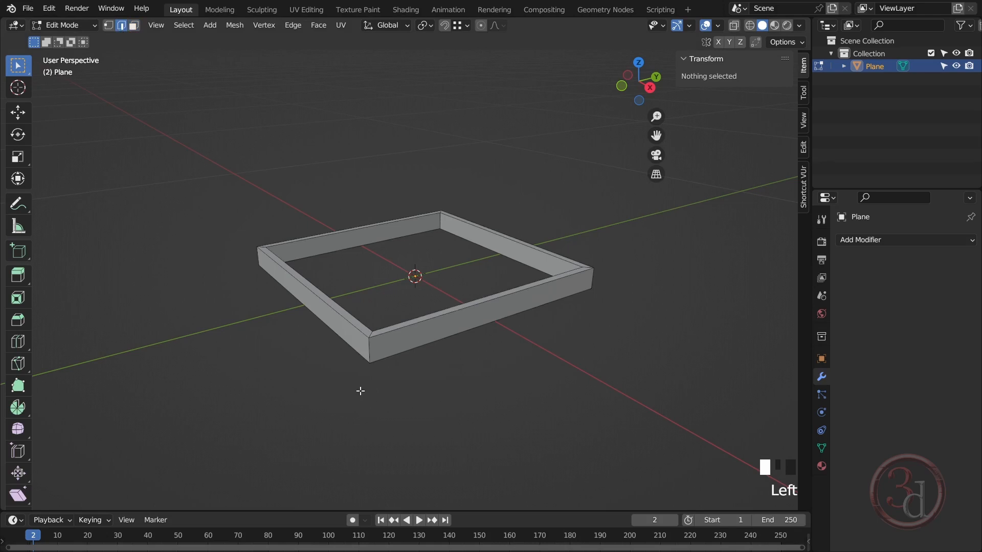
{"action": "mouse_move", "coordinate": [359, 390]}
{"action": "middle_mouse_down", "text": "alt"}
{"action": "mouse_move", "coordinate": [388, 404]}
{"action": "mouse_move", "coordinate": [366, 403]}
{"action": "middle_mouse_up", "text": "alt"}
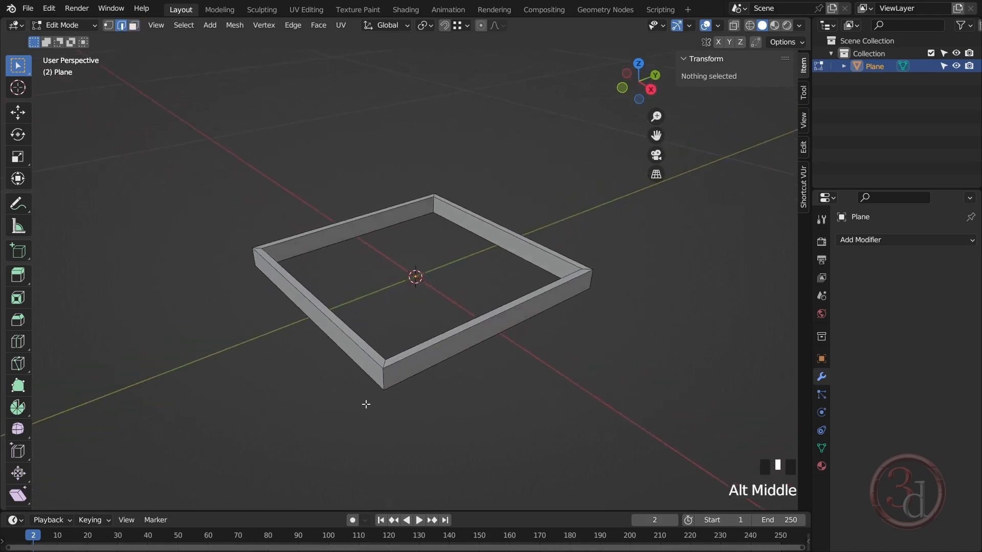
{"action": "scroll", "coordinate": [379, 384], "scroll_direction": "up", "scroll_amount": 3}
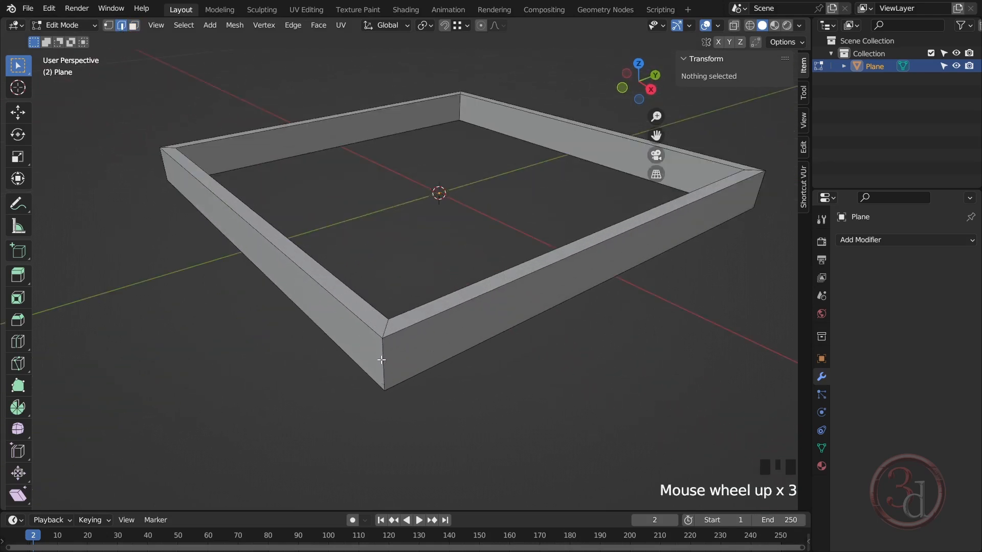
{"action": "left_click", "coordinate": [382, 360], "text": "alt"}
{"action": "scroll", "coordinate": [392, 386], "scroll_direction": "down", "scroll_amount": 3}
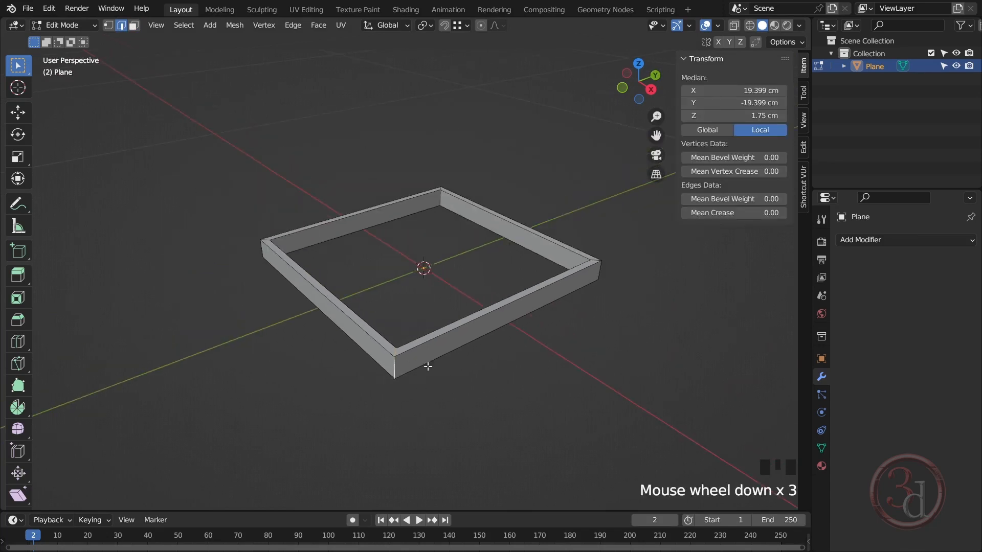
{"action": "middle_click_drag", "start_coordinate": [427, 366], "coordinate": [398, 337], "text": "alt"}
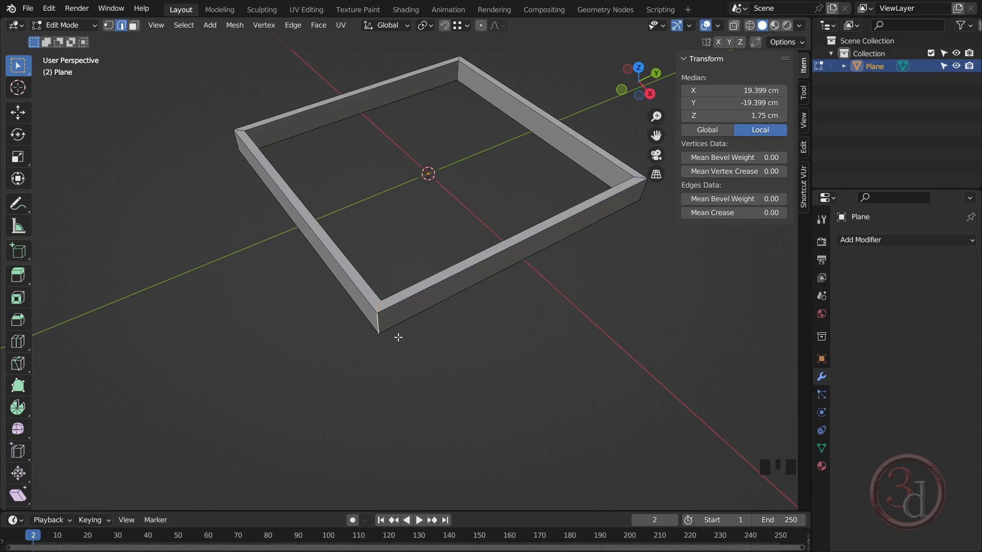
{"action": "key", "text": "ctrl+b"}
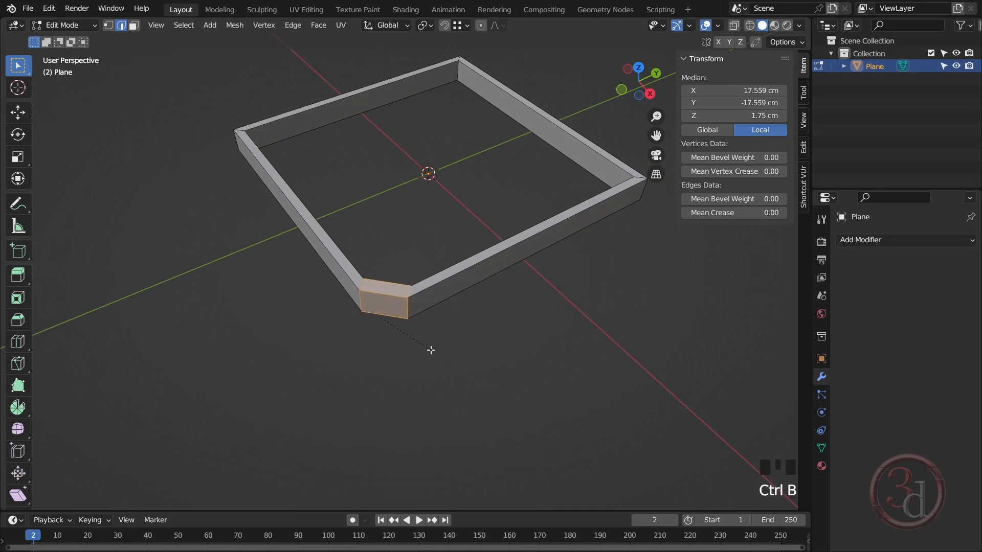
{"action": "scroll", "coordinate": [432, 352], "scroll_direction": "up", "scroll_amount": 2}
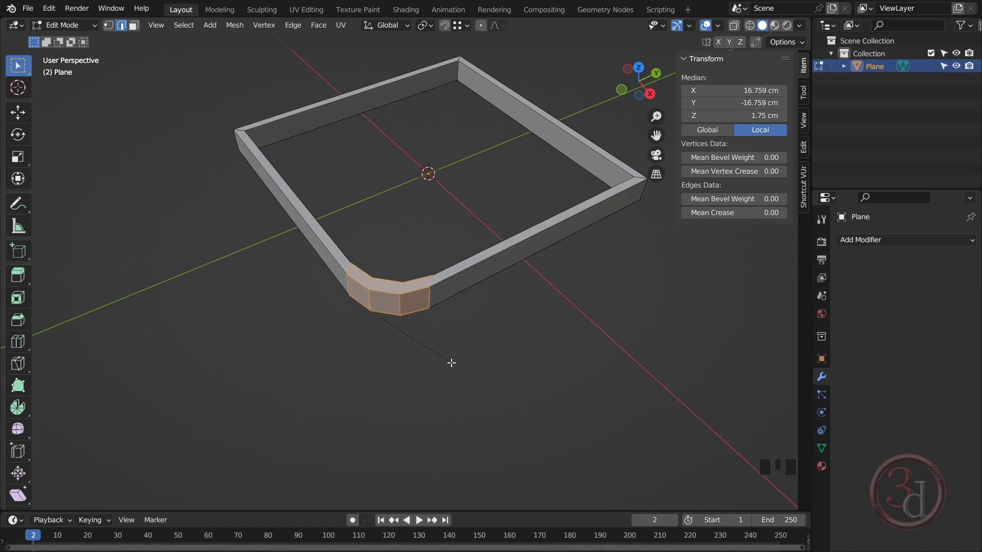
{"action": "left_click", "coordinate": [457, 366]}
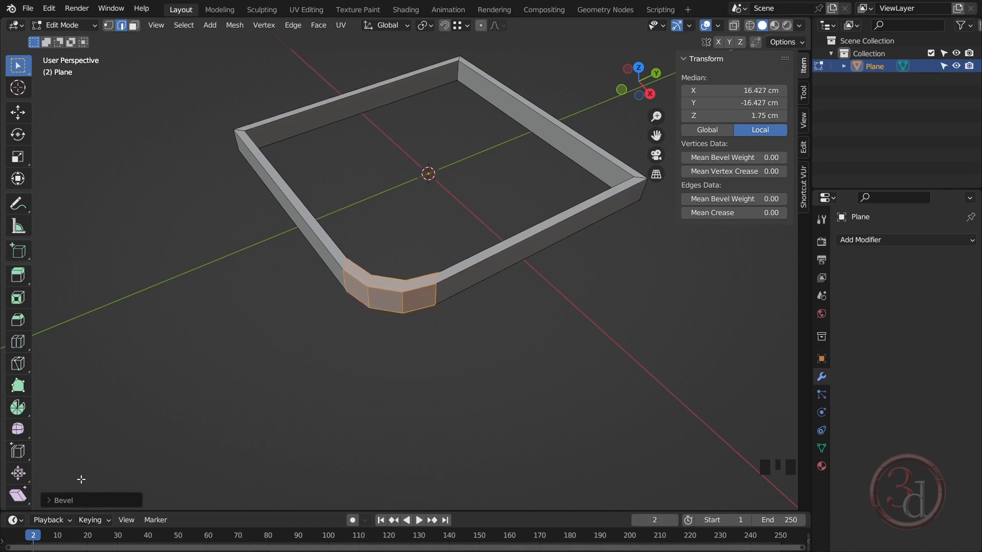
- Set the width of the corner bevel to 6 cm
{"action": "left_click", "coordinate": [66, 497]}
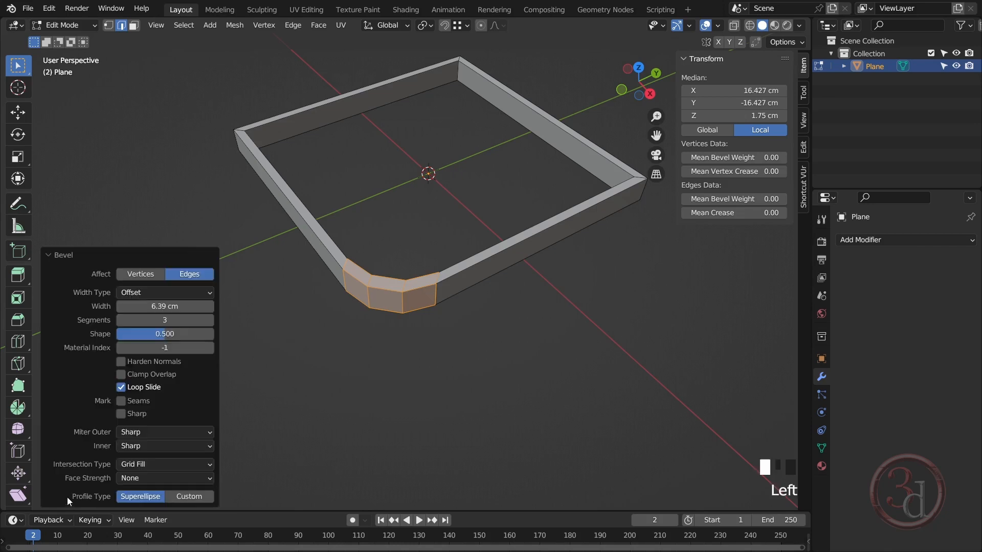
{"action": "left_click", "coordinate": [154, 306]}
{"action": "type", "text": "6"}
{"action": "key", "text": "Return"}
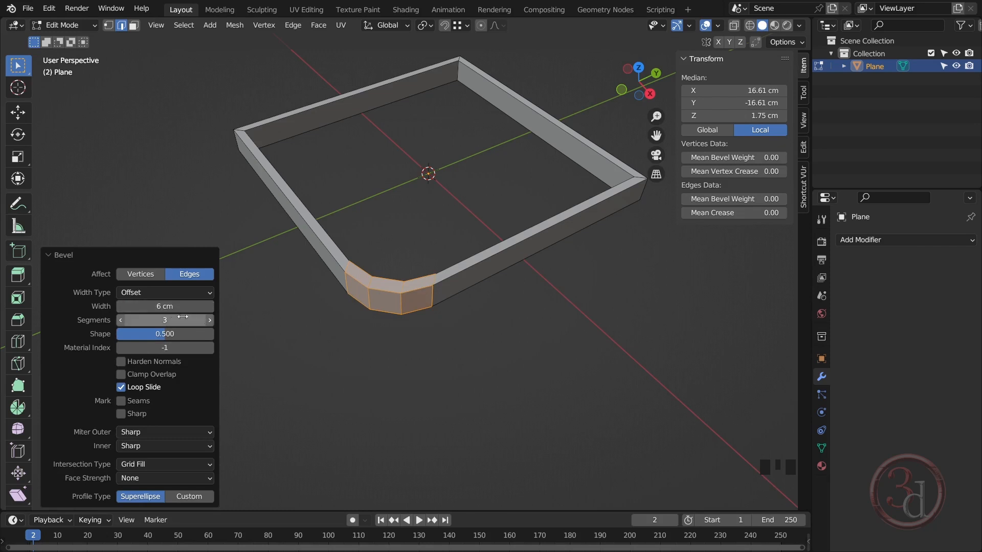
- Bevel the edge loop at the diagonally opposite corner of the frame by 6 cm with 3 segments
{"action": "mouse_move", "coordinate": [427, 346]}
{"action": "middle_mouse_down", "text": "alt"}
{"action": "mouse_move", "coordinate": [366, 406]}
{"action": "mouse_move", "coordinate": [429, 357]}
{"action": "mouse_move", "coordinate": [412, 341]}
{"action": "middle_mouse_up", "text": "alt"}
{"action": "middle_click_drag", "start_coordinate": [506, 173], "coordinate": [493, 252]}
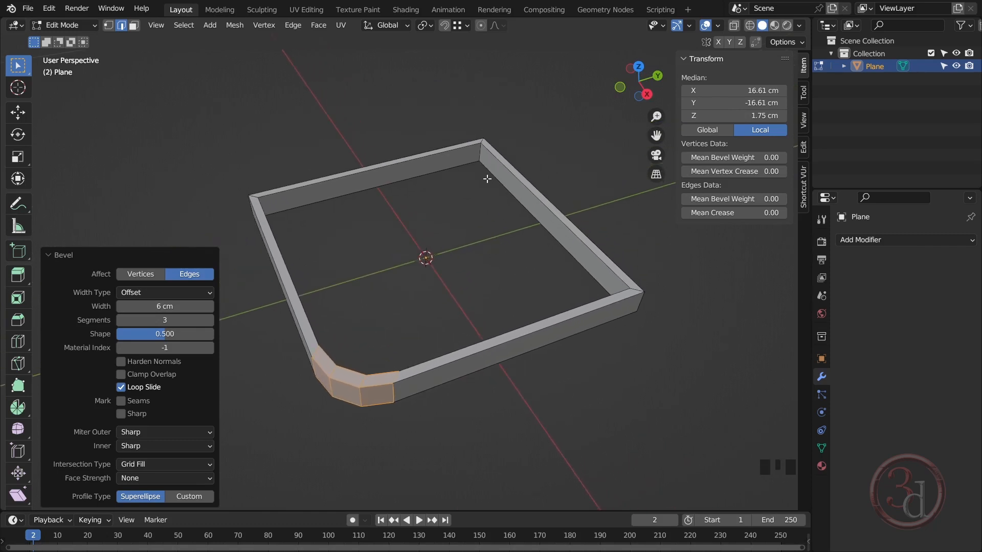
{"action": "scroll", "coordinate": [483, 139], "scroll_direction": "up", "scroll_amount": 6}
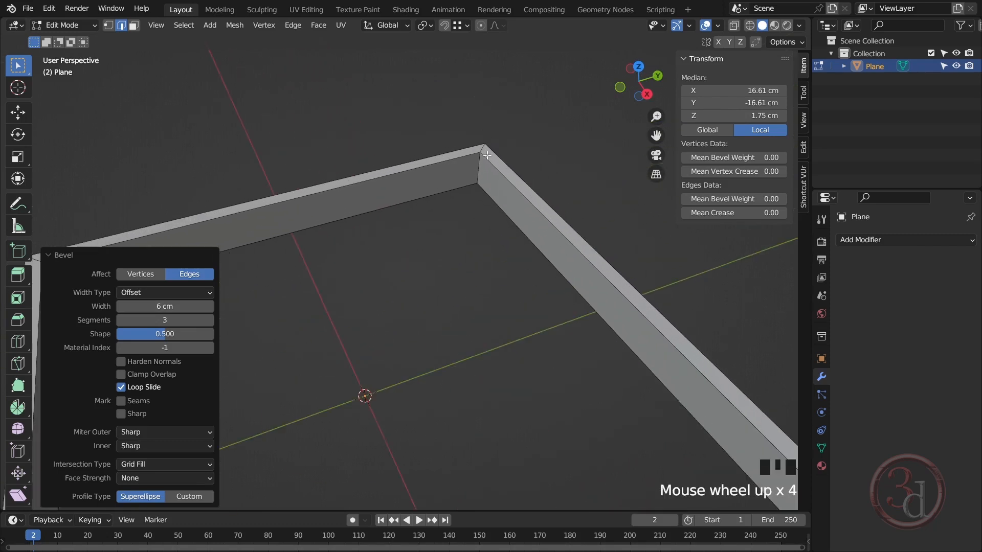
{"action": "left_click", "coordinate": [478, 170], "text": "alt"}
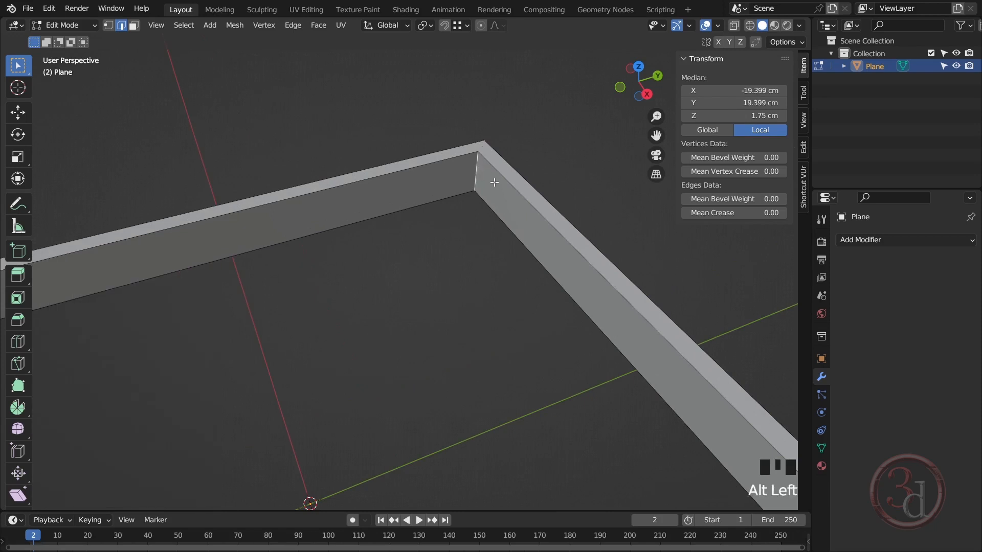
{"action": "key", "text": "ctrl+b"}
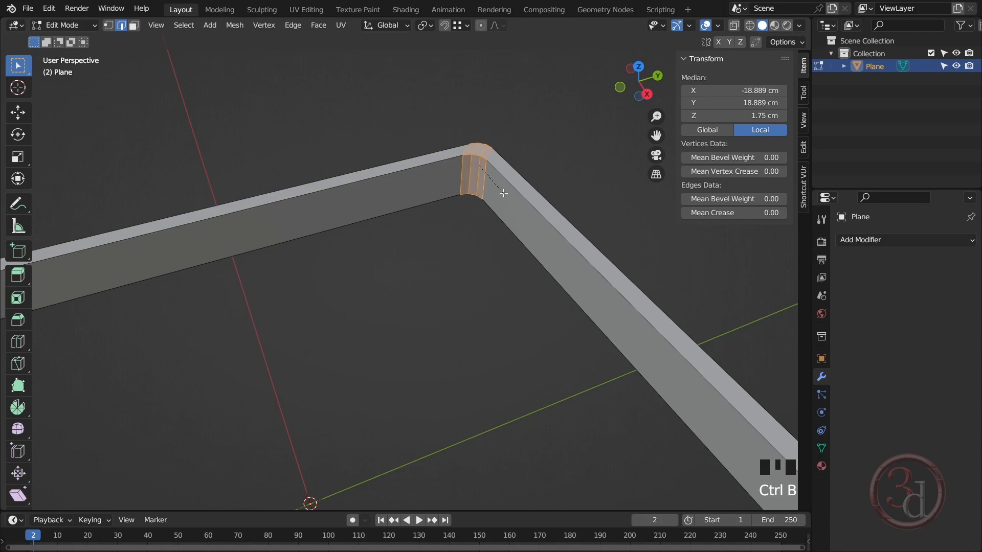
{"action": "type", "text": "6"}
{"action": "key", "text": "Return"}
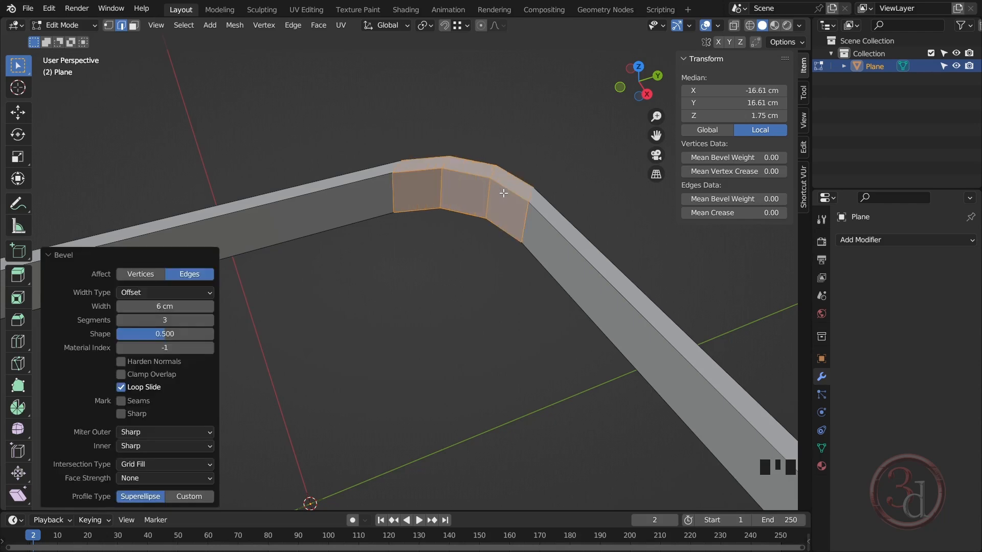
- Return to Object Mode and duplicate the frame 28 cm upward along the Z axis
{"action": "scroll", "coordinate": [467, 201], "scroll_direction": "down", "scroll_amount": 7}
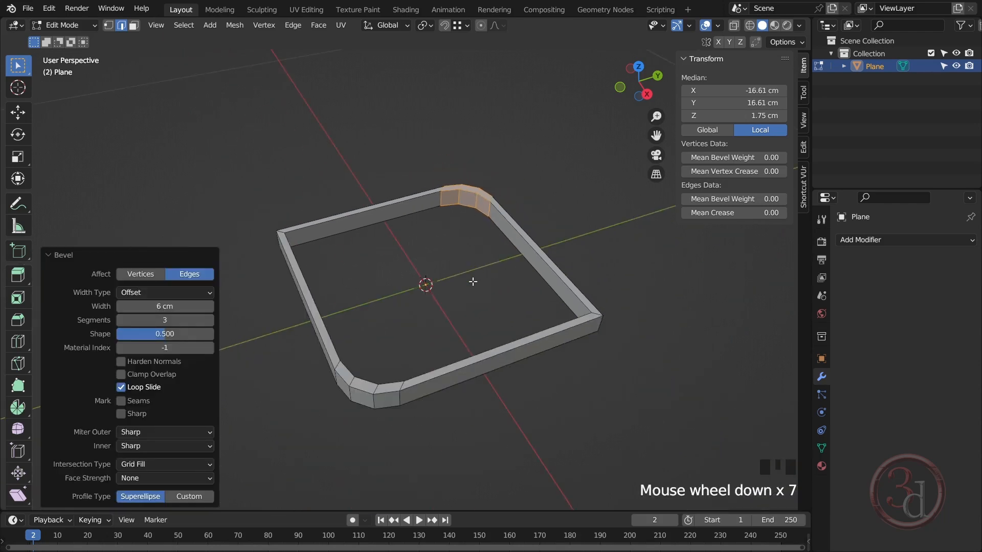
{"action": "middle_click_drag", "start_coordinate": [474, 281], "coordinate": [514, 308], "text": "alt"}
{"action": "key", "text": "Tab"}
{"action": "middle_click_drag", "start_coordinate": [509, 327], "coordinate": [502, 315], "text": "alt"}
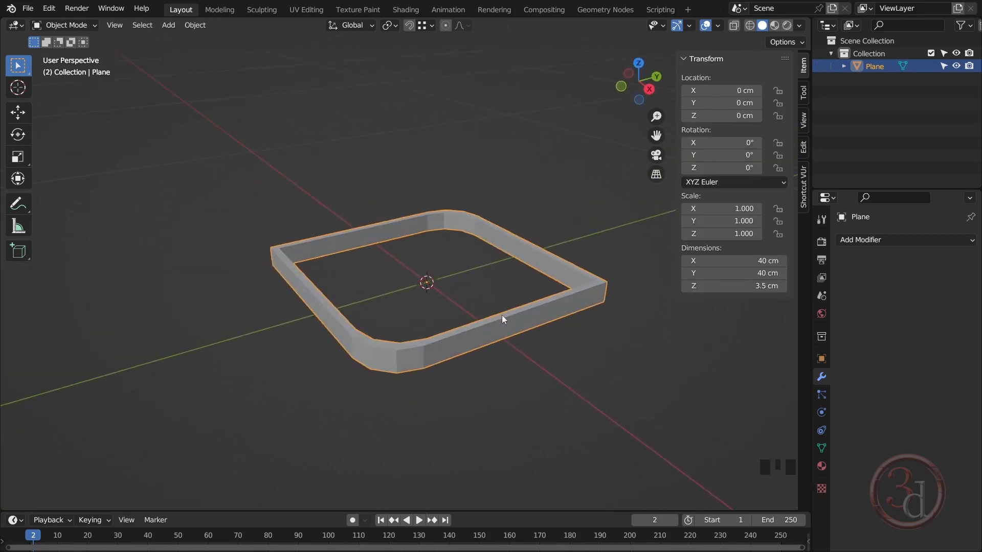
{"action": "key", "text": "shift+d"}
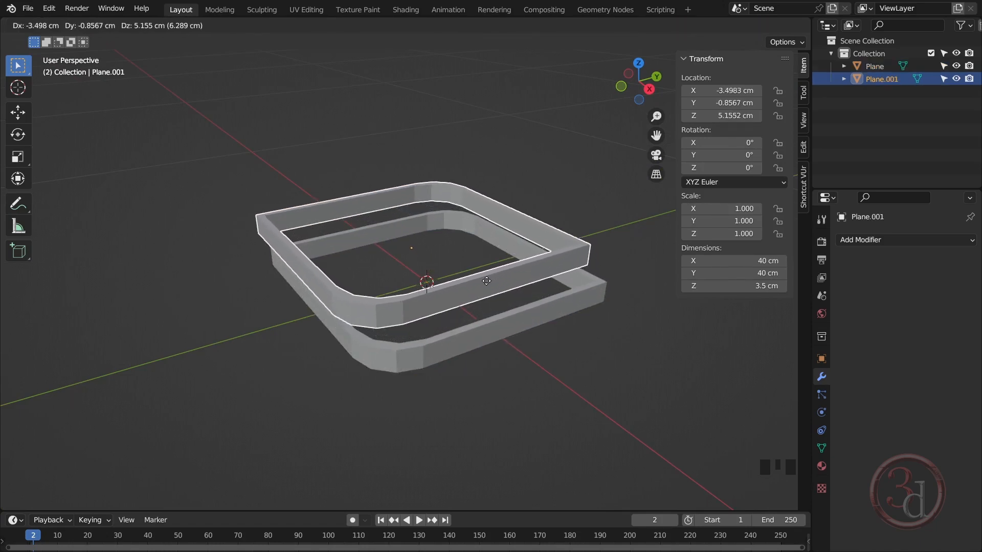
{"action": "key", "text": "z"}
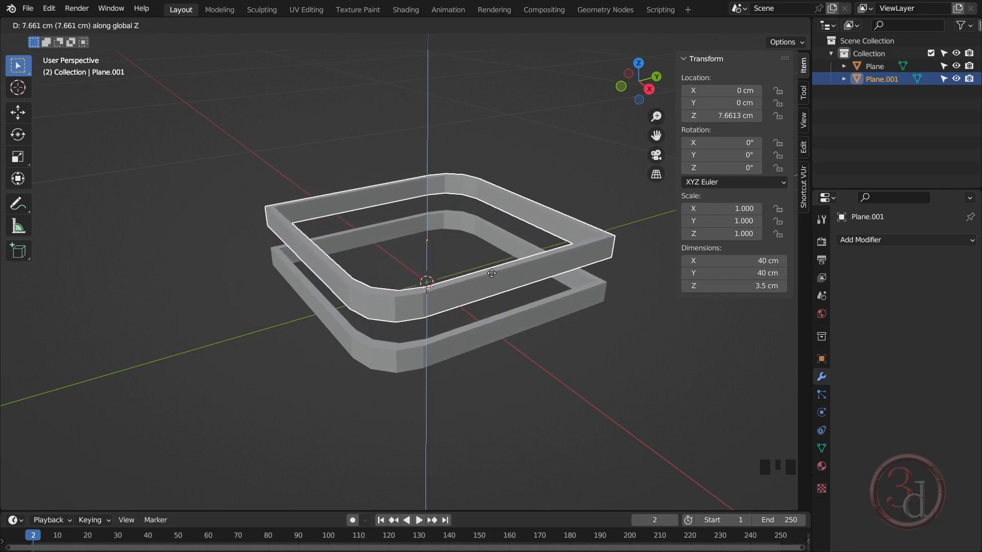
{"action": "type", "text": "28"}
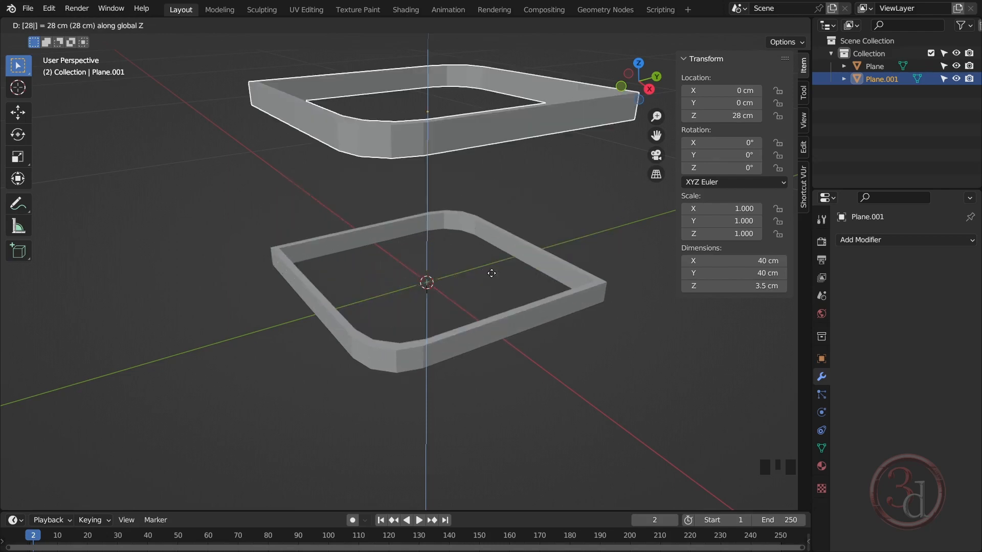
{"action": "key", "text": "Return"}
{"action": "scroll", "coordinate": [486, 292], "scroll_direction": "down", "scroll_amount": 2}
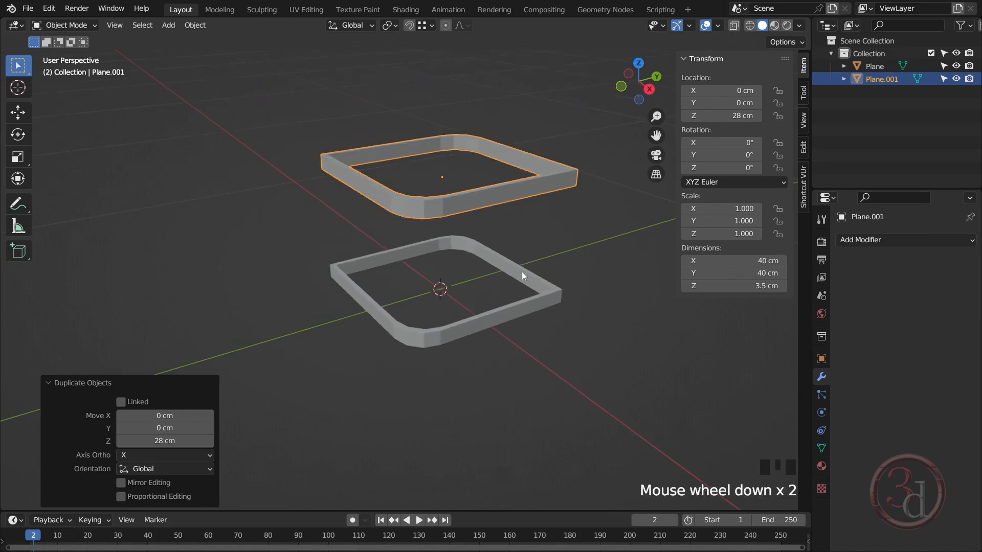
- Duplicate the raised frame another 18 cm upward along the Z axis
{"action": "mouse_move", "coordinate": [522, 276]}
{"action": "middle_mouse_down", "text": "alt"}
{"action": "mouse_move", "coordinate": [520, 228]}
{"action": "mouse_move", "coordinate": [545, 241]}
{"action": "mouse_move", "coordinate": [532, 245]}
{"action": "mouse_move", "coordinate": [543, 178]}
{"action": "mouse_move", "coordinate": [523, 255]}
{"action": "mouse_move", "coordinate": [490, 222]}
{"action": "mouse_move", "coordinate": [533, 262]}
{"action": "mouse_move", "coordinate": [530, 275]}
{"action": "mouse_move", "coordinate": [534, 263]}
{"action": "middle_mouse_up", "text": "alt"}
{"action": "scroll", "coordinate": [499, 222], "scroll_direction": "up", "scroll_amount": 2}
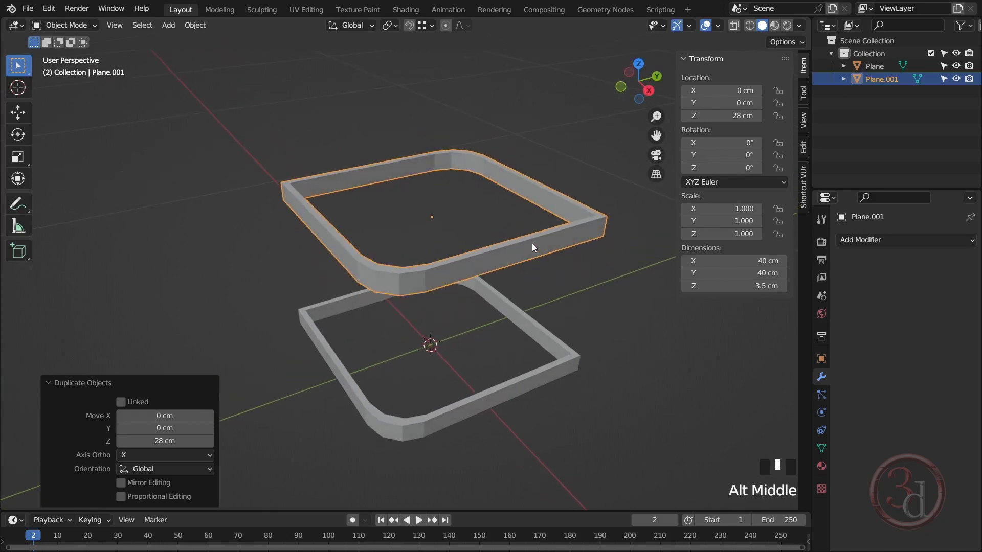
{"action": "key", "text": "shift+d"}
{"action": "key", "text": "z"}
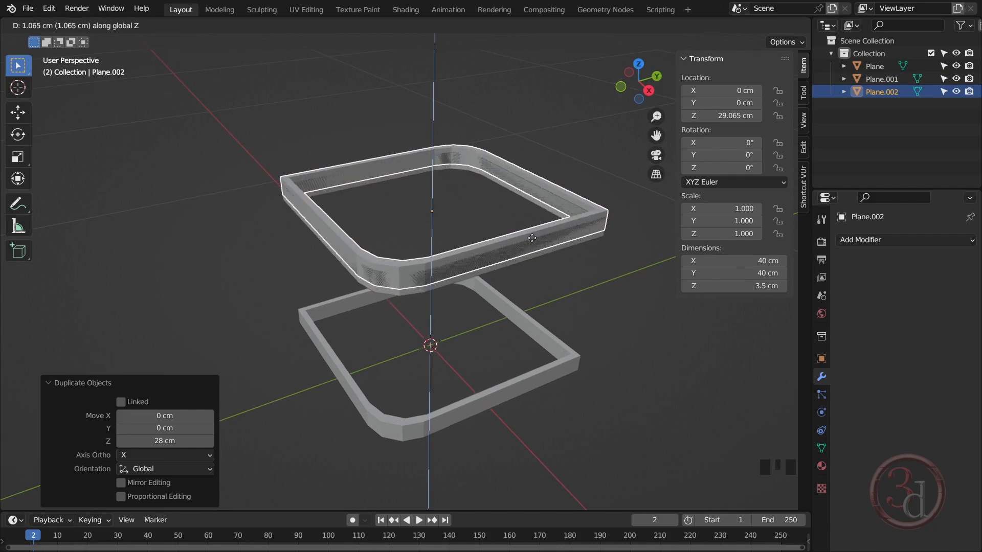
{"action": "type", "text": "18"}
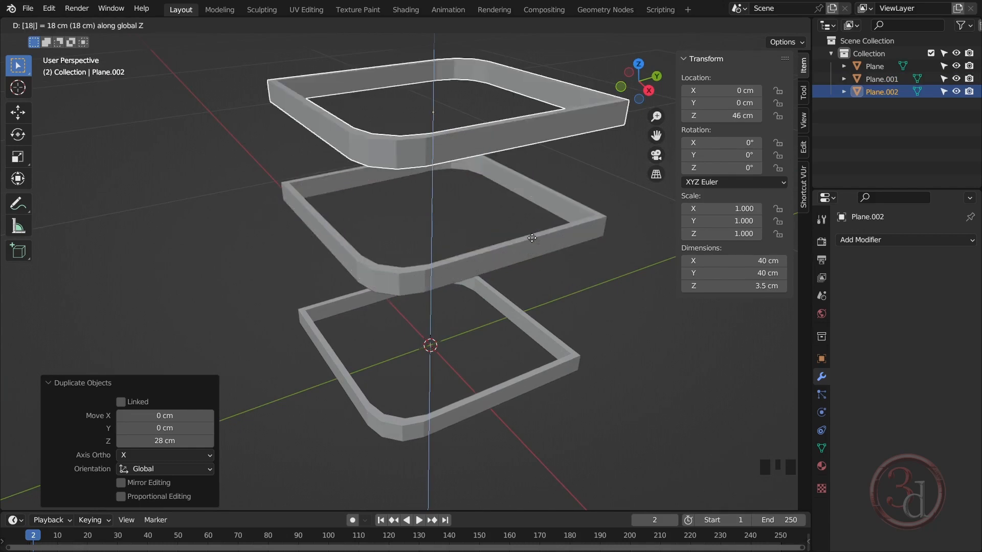
{"action": "key", "text": "Return"}
{"action": "middle_click_drag", "start_coordinate": [520, 248], "coordinate": [509, 149], "text": "alt"}
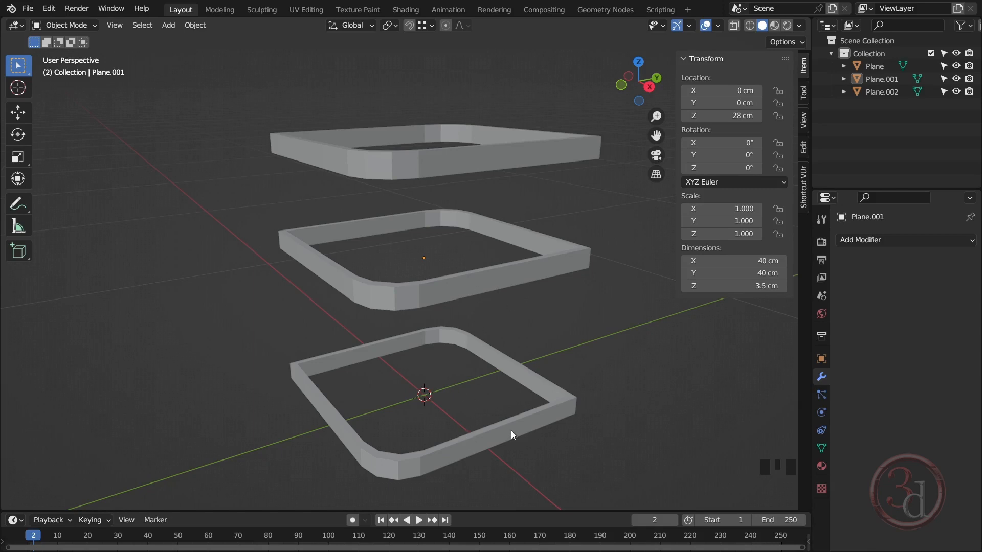
- Join the middle frame and the bottom frame into one object, with the bottom frame active
{"action": "left_click", "coordinate": [505, 281]}
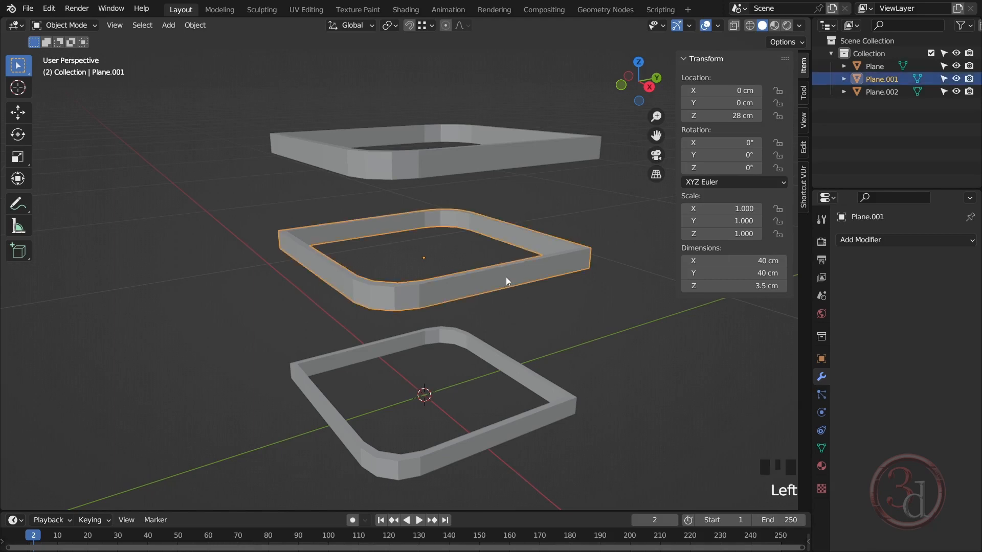
{"action": "left_click", "coordinate": [513, 429], "text": "shift"}
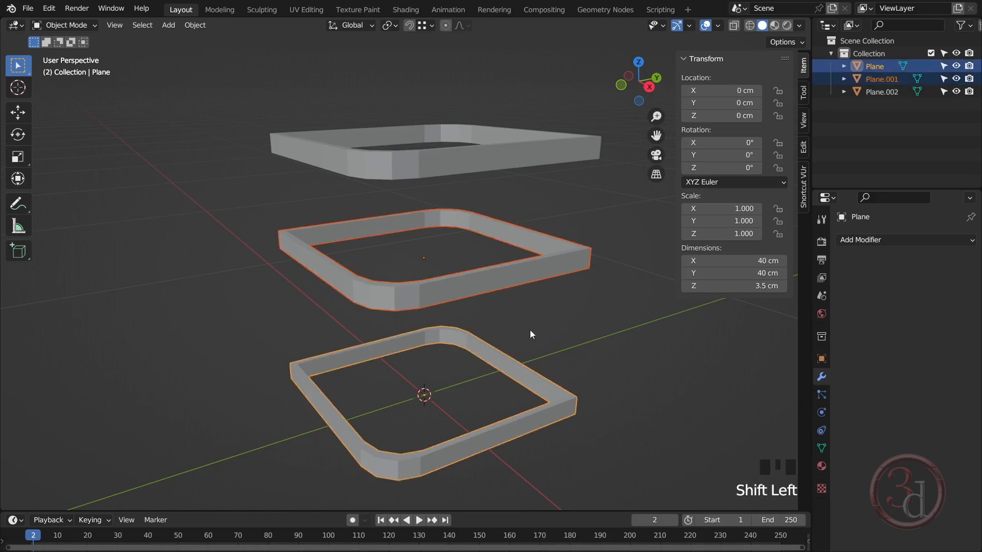
{"action": "key", "text": "ctrl+j"}
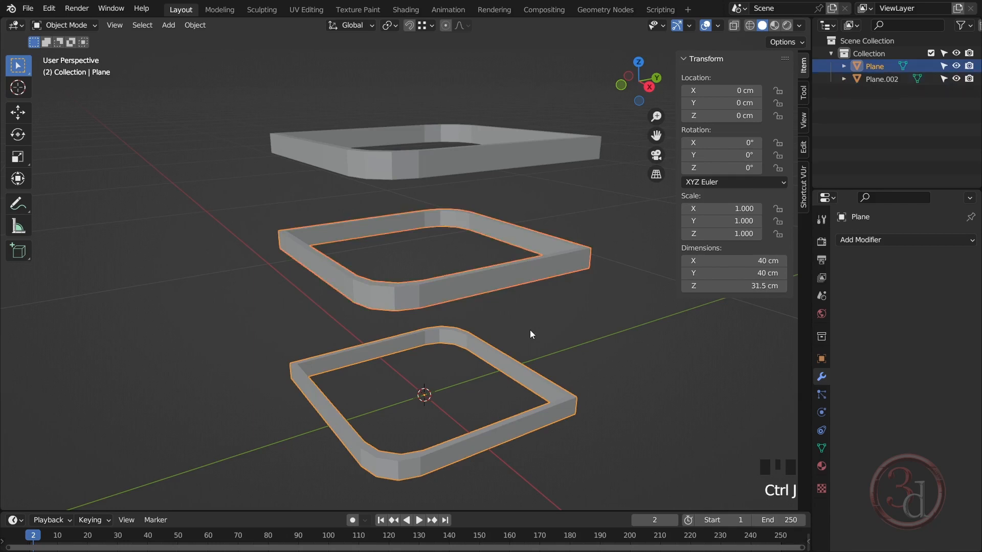
- Enter Edit Mode on the joined frames, clear the corner selection and switch to face selection
{"action": "key", "text": "Tab"}
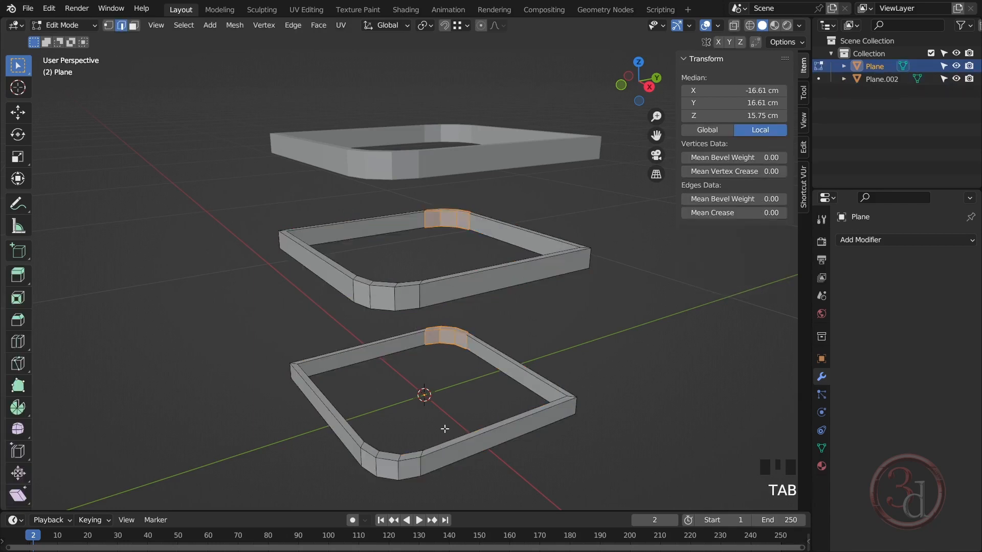
{"action": "left_click", "coordinate": [545, 356]}
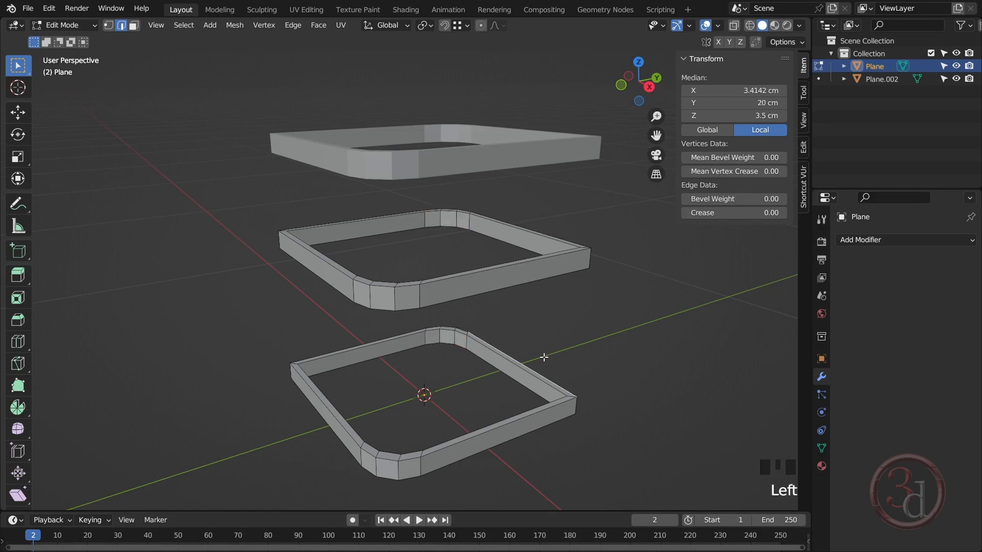
{"action": "middle_click_drag", "start_coordinate": [445, 353], "coordinate": [416, 179], "text": "alt"}
{"action": "scroll", "coordinate": [419, 295], "scroll_direction": "up", "scroll_amount": 2}
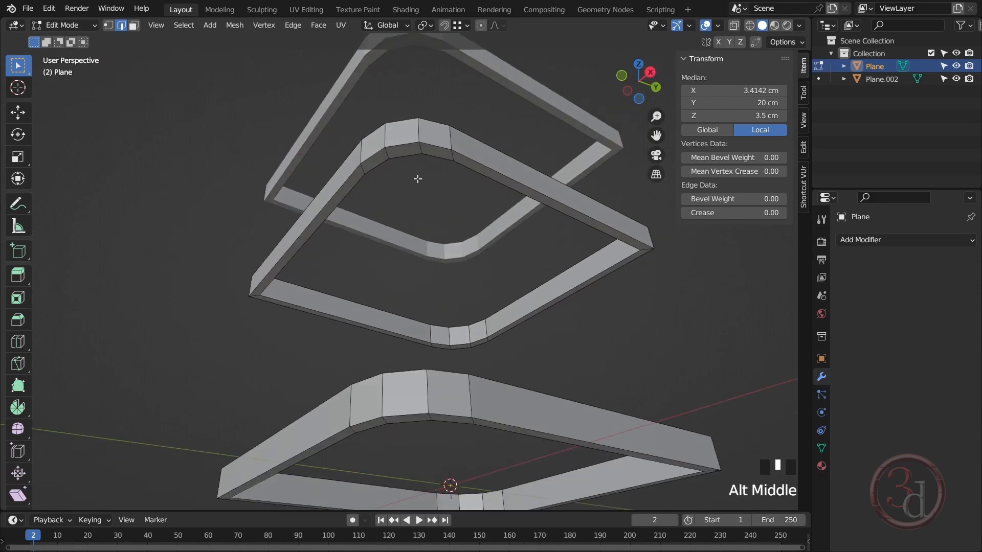
{"action": "left_click", "coordinate": [135, 25]}
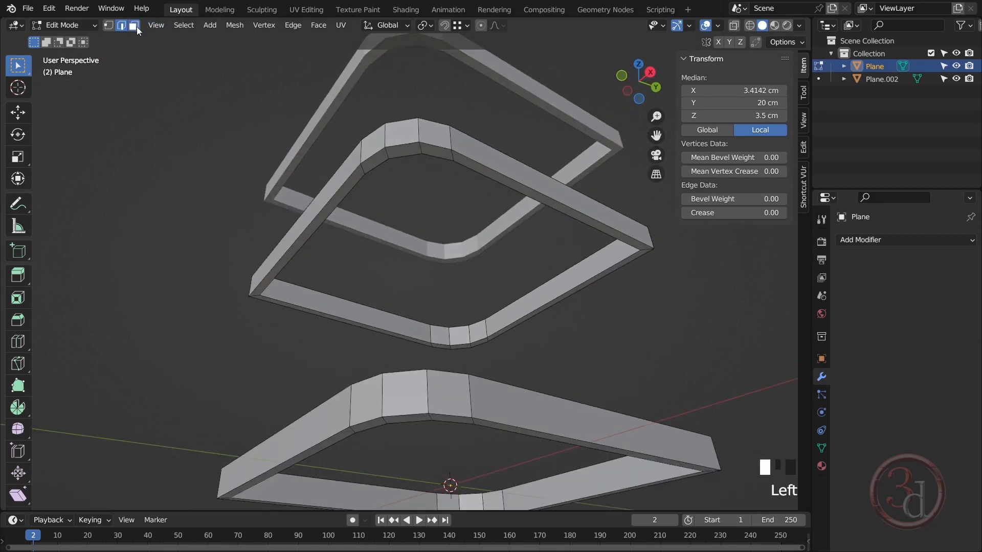
- Bridge the three underside faces of the middle frame's rounded corner to the matching top faces of the bottom frame
{"action": "left_click", "coordinate": [376, 161]}
{"action": "left_click", "coordinate": [406, 152], "text": "shift"}
{"action": "left_click", "coordinate": [432, 155], "text": "shift"}
{"action": "middle_click_drag", "start_coordinate": [463, 293], "coordinate": [435, 359], "text": "alt"}
{"action": "scroll", "coordinate": [435, 359], "scroll_direction": "up", "scroll_amount": 3}
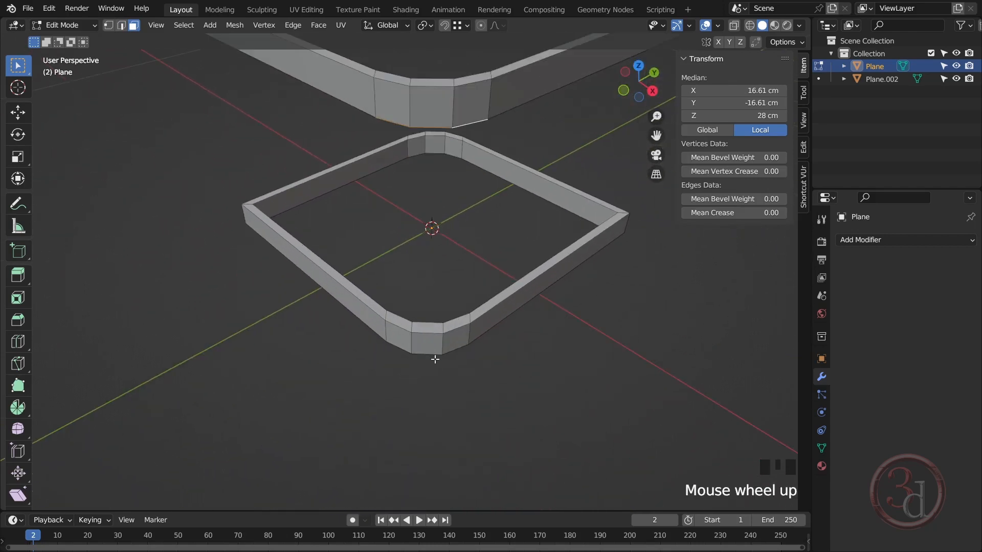
{"action": "left_click", "coordinate": [403, 322], "text": "shift"}
{"action": "left_click", "coordinate": [429, 328], "text": "shift"}
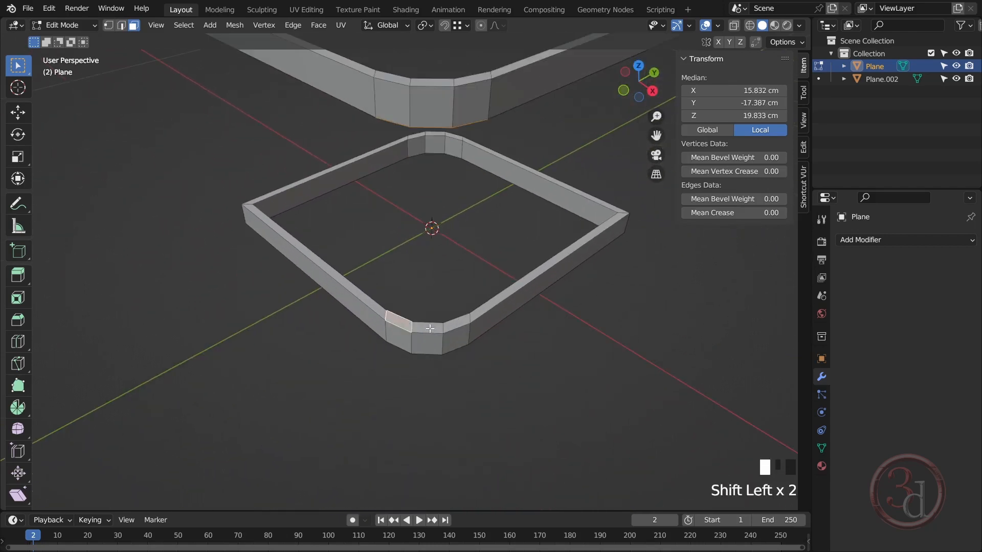
{"action": "left_click", "coordinate": [449, 325], "text": "shift"}
{"action": "middle_click_drag", "start_coordinate": [477, 278], "coordinate": [610, 241], "text": "alt"}
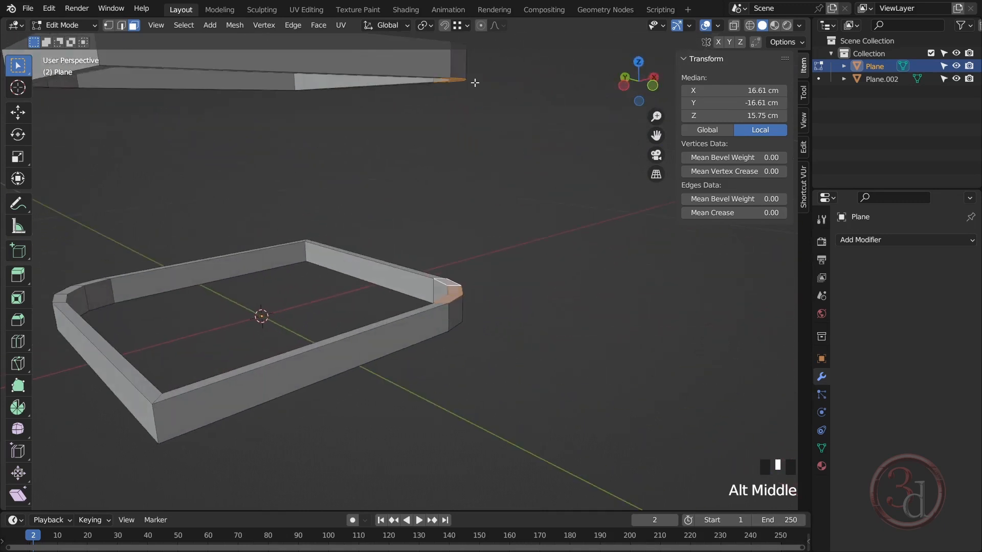
{"action": "middle_click_drag", "start_coordinate": [486, 185], "coordinate": [517, 203]}
{"action": "scroll", "coordinate": [464, 209], "scroll_direction": "up", "scroll_amount": 2}
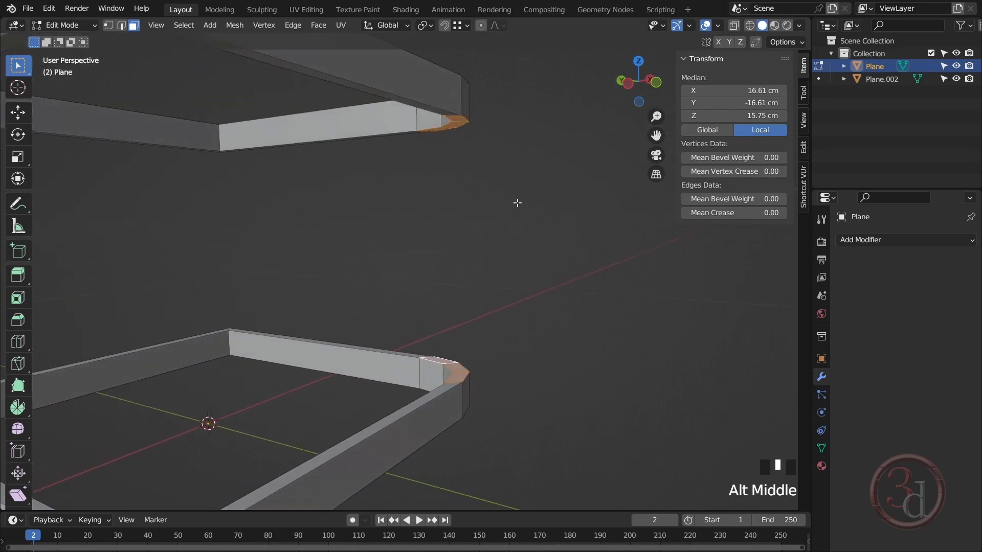
{"action": "right_click", "coordinate": [521, 139]}
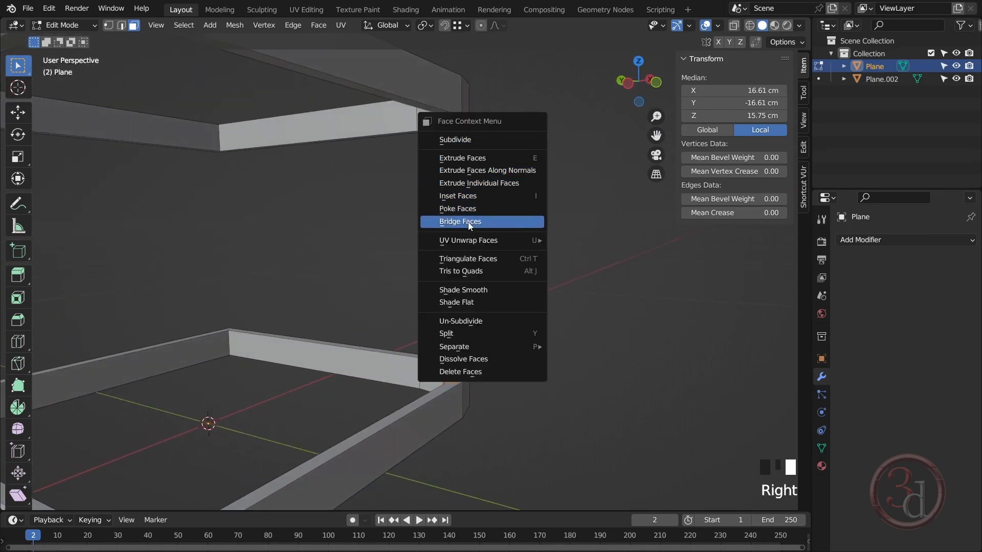
{"action": "left_click", "coordinate": [486, 222]}
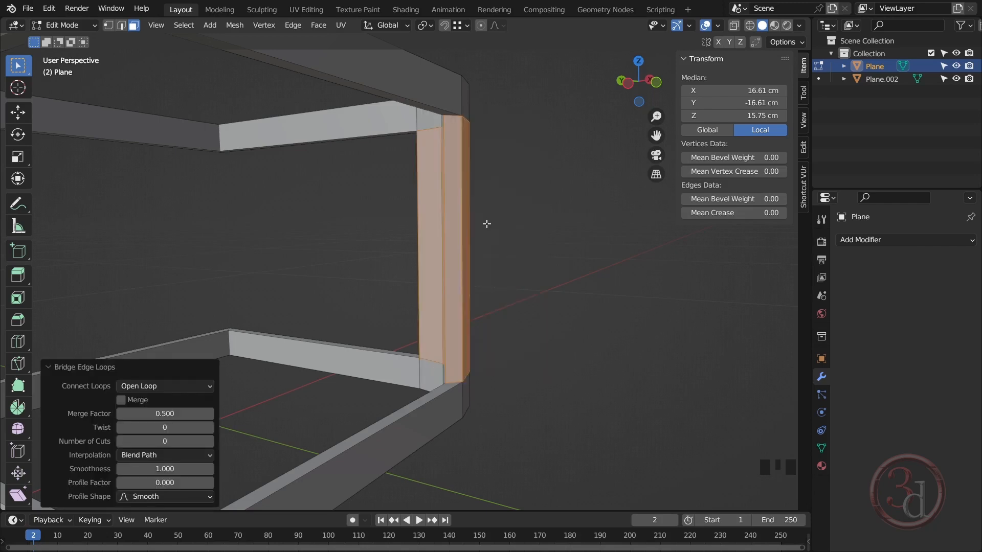
- Bridge the middle and bottom frames' facing corner faces at the diagonally opposite rounded corner, three faces on each frame
{"action": "middle_click_drag", "start_coordinate": [486, 222], "coordinate": [416, 302], "text": "alt"}
{"action": "scroll", "coordinate": [456, 322], "scroll_direction": "down", "scroll_amount": 3}
{"action": "left_click", "coordinate": [349, 149]}
{"action": "left_click", "coordinate": [363, 143], "text": "shift"}
{"action": "left_click", "coordinate": [396, 142], "text": "shift"}
{"action": "scroll", "coordinate": [416, 303], "scroll_direction": "up", "scroll_amount": 2}
{"action": "left_click", "coordinate": [397, 312], "text": "shift"}
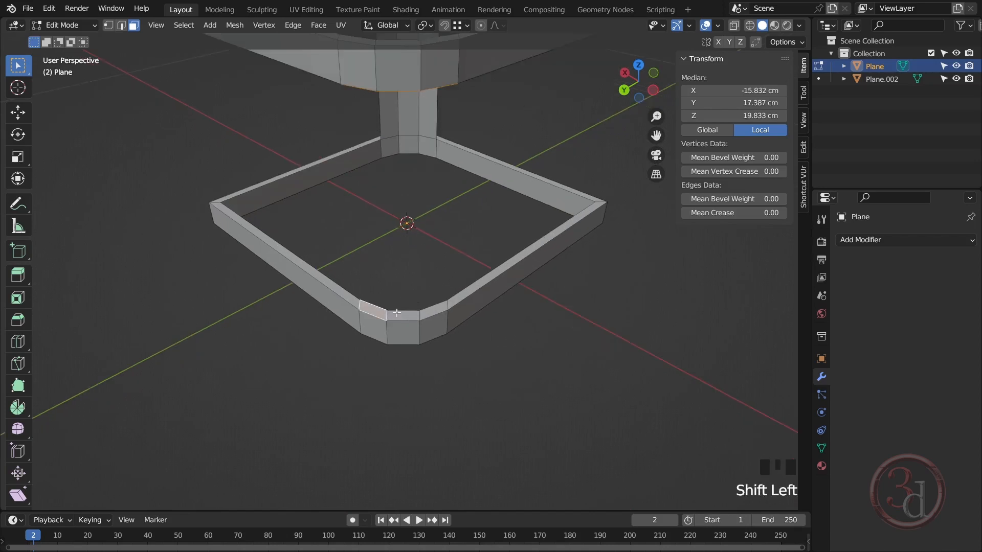
{"action": "left_click", "coordinate": [398, 313], "text": "shift"}
{"action": "left_click", "coordinate": [432, 312], "text": "shift"}
{"action": "middle_click_drag", "start_coordinate": [505, 178], "coordinate": [486, 252]}
{"action": "right_click", "coordinate": [485, 253]}
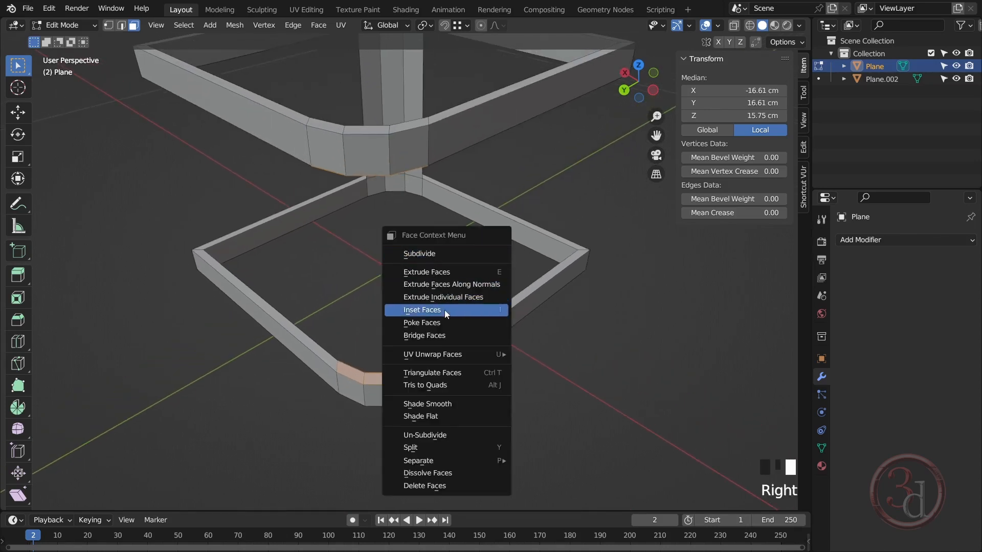
{"action": "left_click", "coordinate": [439, 335]}
- Return to Object Mode and deselect the bridged frames
{"action": "scroll", "coordinate": [513, 287], "scroll_direction": "down", "scroll_amount": 1}
{"action": "middle_click_drag", "start_coordinate": [514, 287], "coordinate": [379, 253], "text": "alt"}
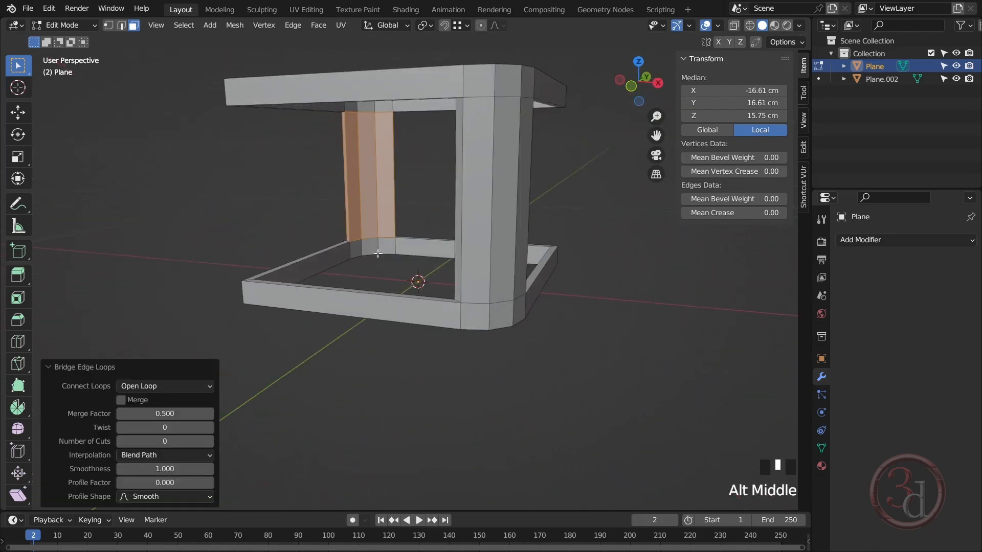
{"action": "middle_click_drag", "start_coordinate": [449, 244], "coordinate": [494, 209], "text": "alt"}
{"action": "key", "text": "Tab"}
{"action": "middle_click_drag", "start_coordinate": [562, 276], "coordinate": [410, 267], "text": "alt"}
{"action": "middle_click_drag", "start_coordinate": [477, 228], "coordinate": [537, 302], "text": "alt"}
{"action": "left_click", "coordinate": [570, 307]}
{"action": "scroll", "coordinate": [538, 305], "scroll_direction": "down", "scroll_amount": 2}
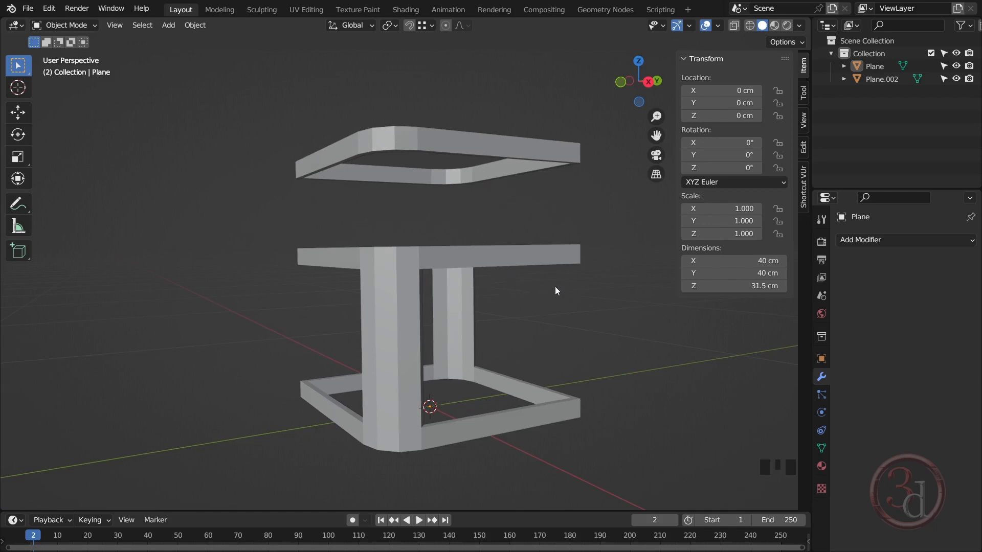
- Join the bridged lower structure with the top frame into one object, with the top frame active
{"action": "left_click", "coordinate": [504, 252]}
{"action": "middle_click_drag", "start_coordinate": [506, 296], "coordinate": [493, 320], "text": "alt"}
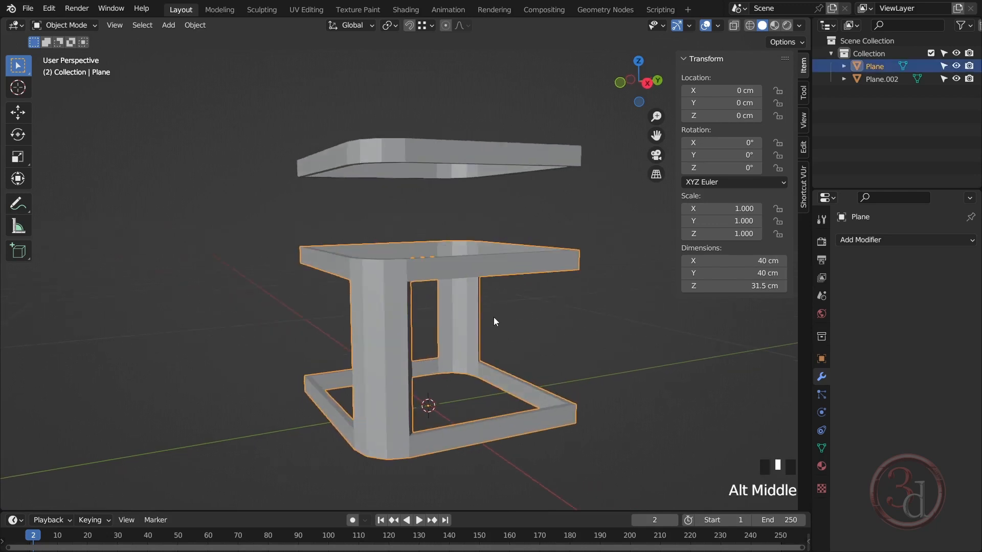
{"action": "left_click", "coordinate": [526, 160], "text": "shift"}
{"action": "middle_click_drag", "start_coordinate": [526, 160], "coordinate": [548, 229], "text": "alt"}
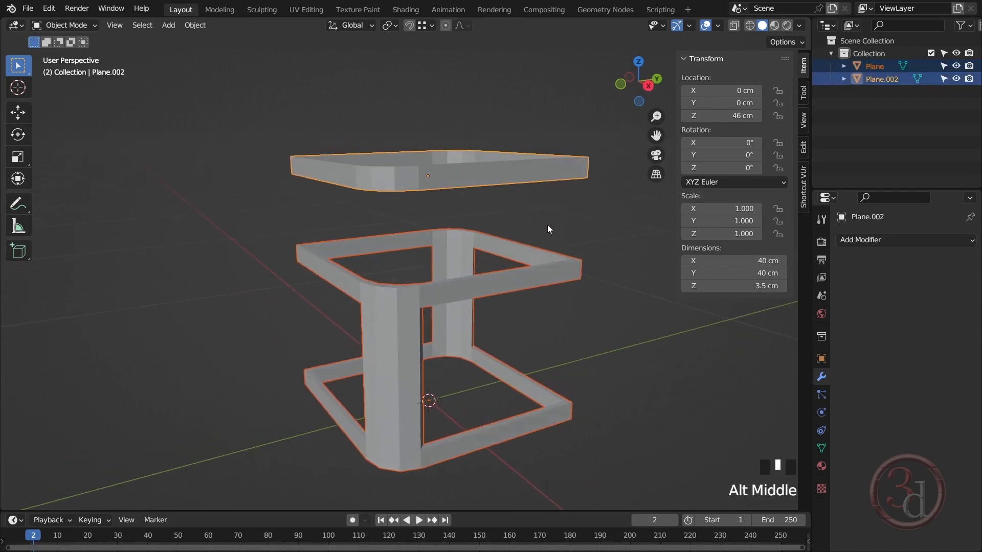
{"action": "key", "text": "ctrl+j"}
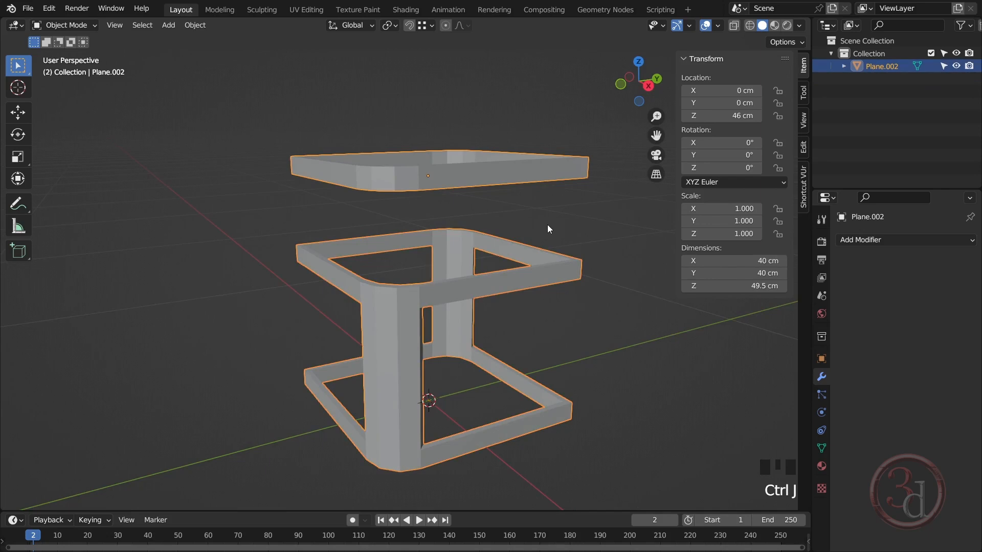
- Enter Edit Mode on the joined structure and clear the face selection
{"action": "key", "text": "Tab"}
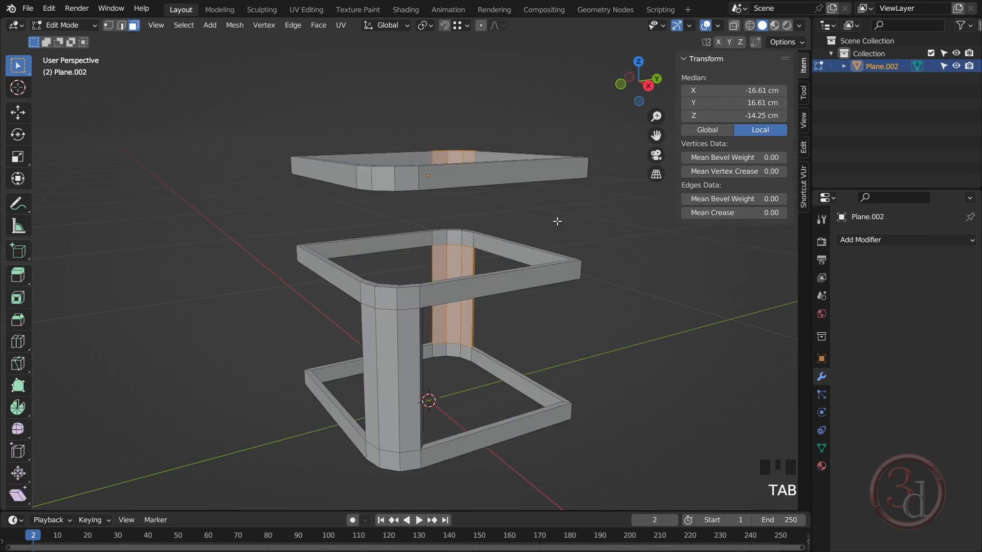
{"action": "left_click", "coordinate": [560, 271]}
{"action": "left_click", "coordinate": [627, 302]}
- Add one loop cut across the top frame's +X side, near the sharp corner between +X and +Y, with a slide factor of 0.85
{"action": "middle_click_drag", "start_coordinate": [569, 271], "coordinate": [460, 320], "text": "alt"}
{"action": "scroll", "coordinate": [428, 370], "scroll_direction": "up", "scroll_amount": 2}
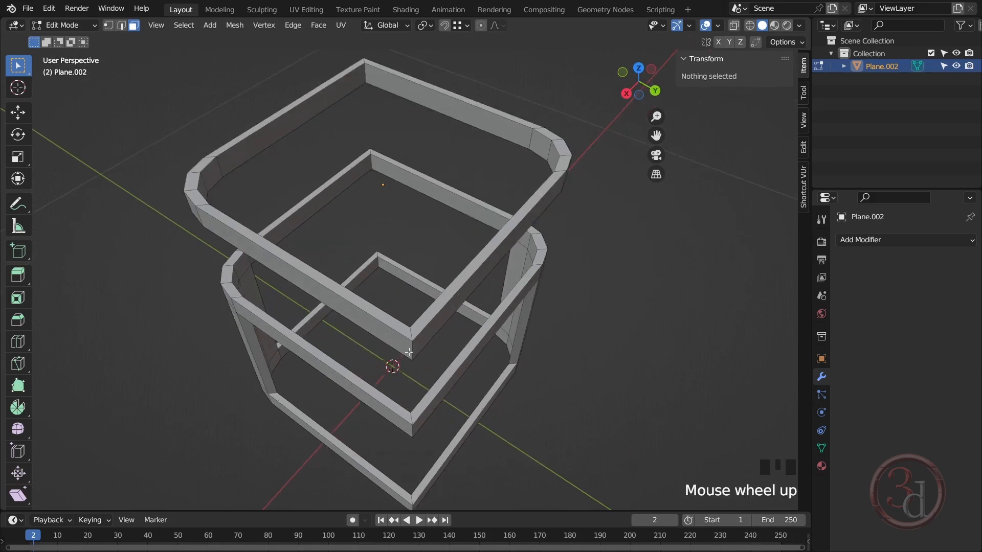
{"action": "middle_click_drag", "start_coordinate": [427, 369], "coordinate": [397, 282], "text": "alt"}
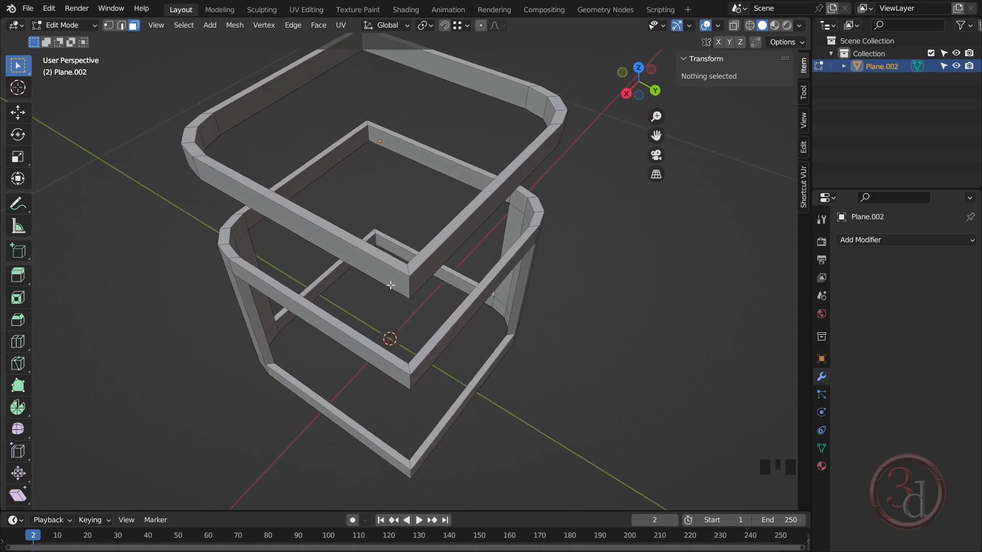
{"action": "middle_click_drag", "start_coordinate": [420, 314], "coordinate": [412, 104], "text": "alt"}
{"action": "middle_click_drag", "start_coordinate": [387, 190], "coordinate": [471, 227], "text": "alt"}
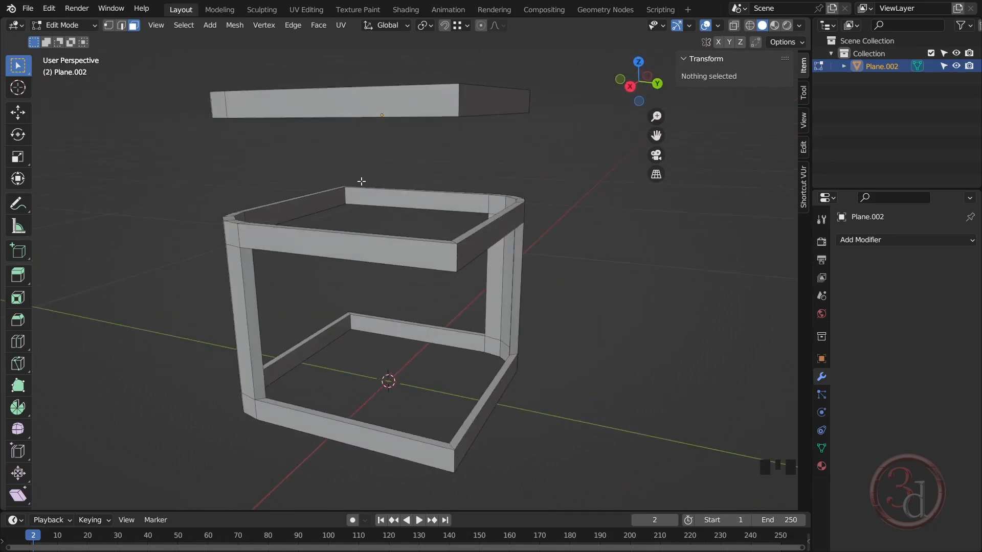
{"action": "middle_click_drag", "start_coordinate": [361, 181], "coordinate": [379, 301], "text": "alt"}
{"action": "scroll", "coordinate": [379, 287], "scroll_direction": "up", "scroll_amount": 2}
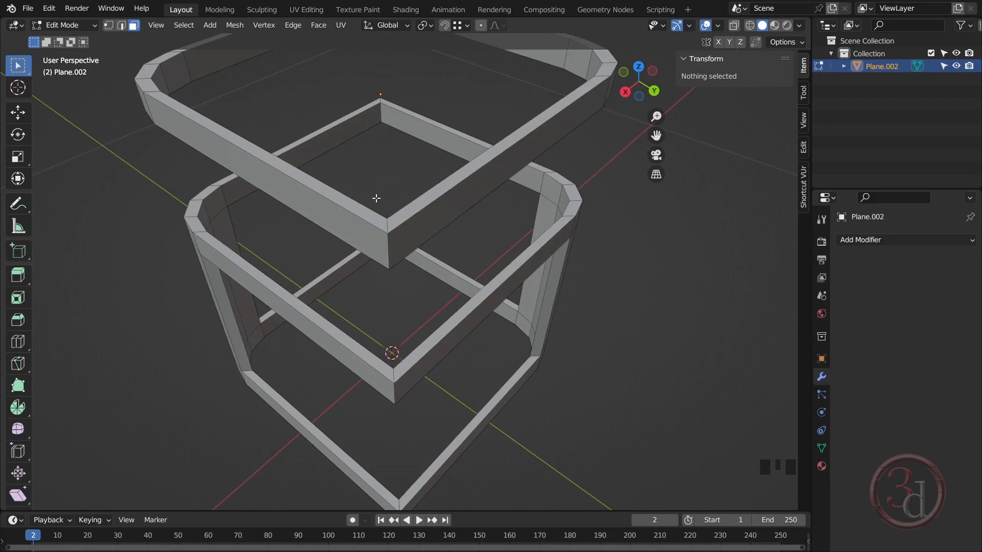
{"action": "key", "text": "ctrl+r"}
{"action": "left_click", "coordinate": [277, 177]}
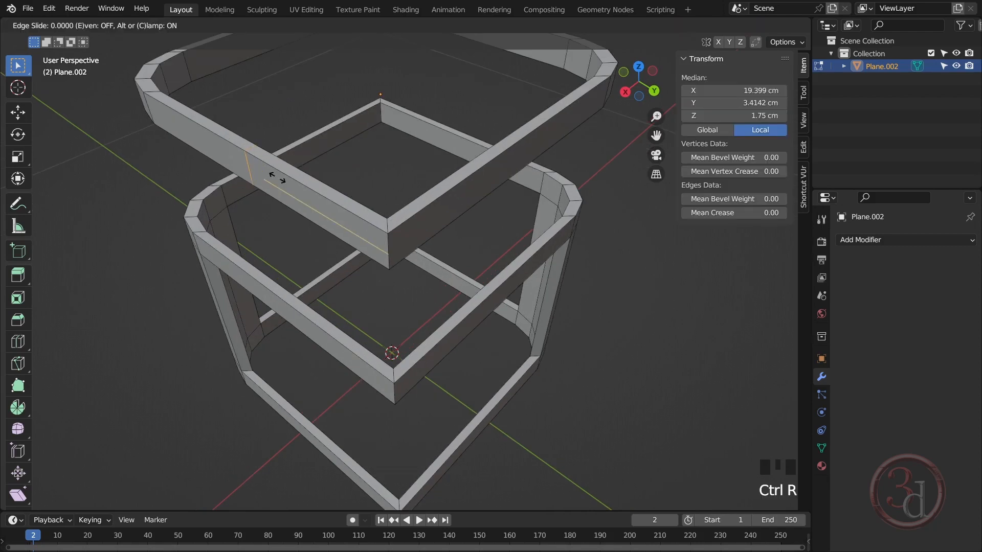
{"action": "left_click", "coordinate": [367, 260]}
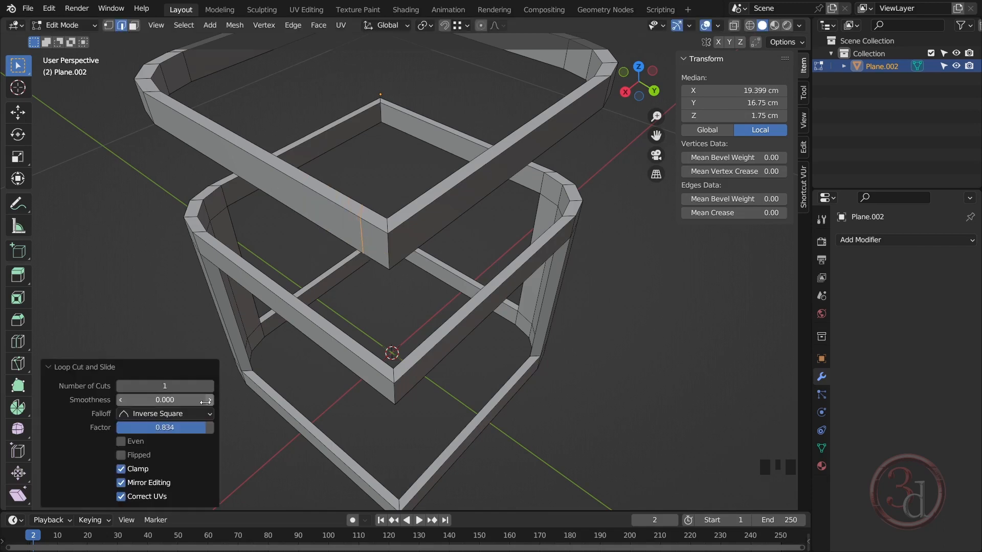
{"action": "left_click", "coordinate": [170, 429]}
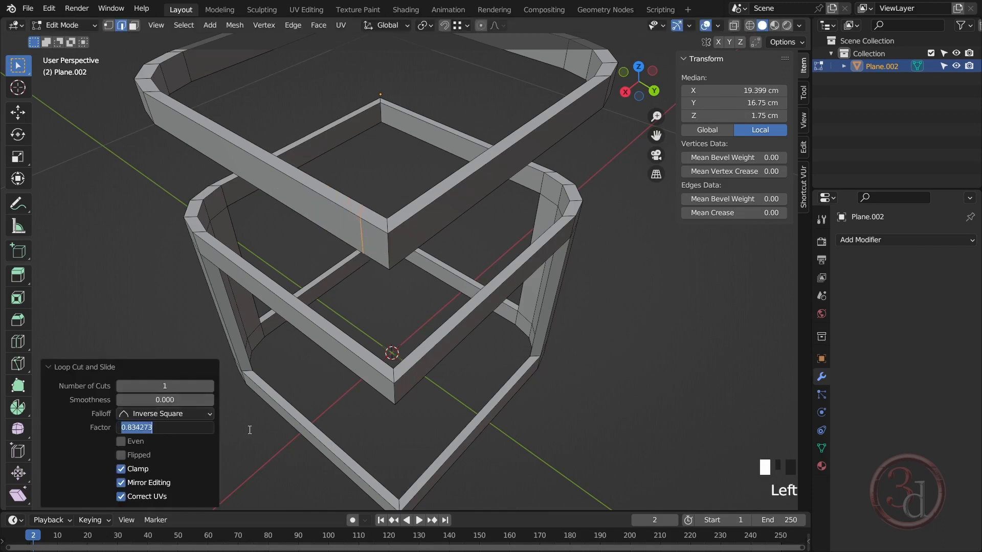
{"action": "type", "text": ".8"}
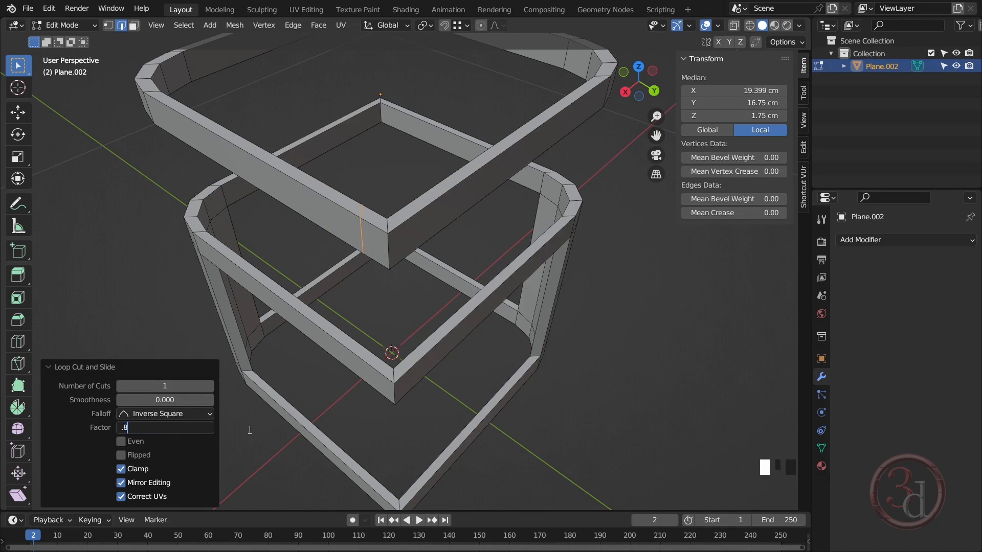
{"action": "key", "text": "Return"}
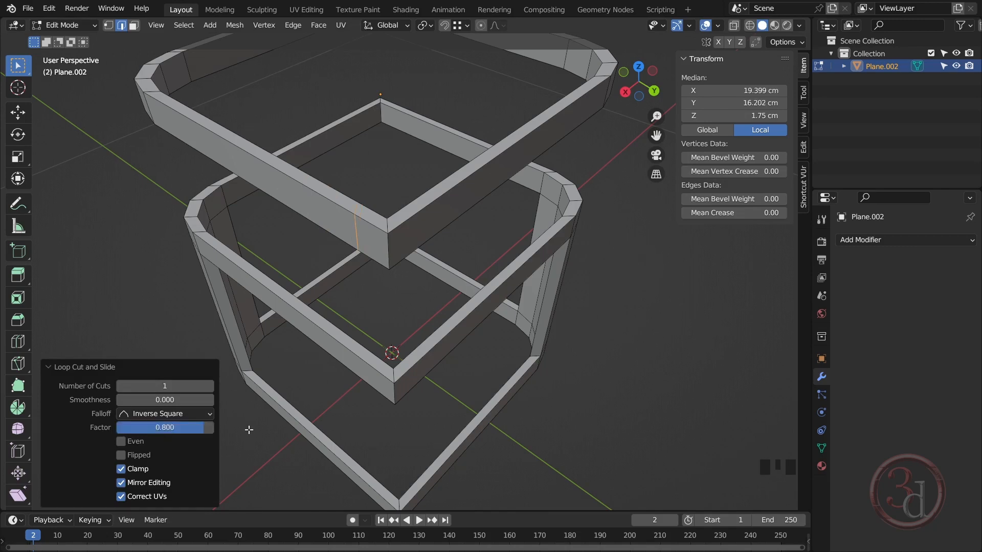
{"action": "left_click", "coordinate": [187, 431]}
{"action": "type", "text": "-"}
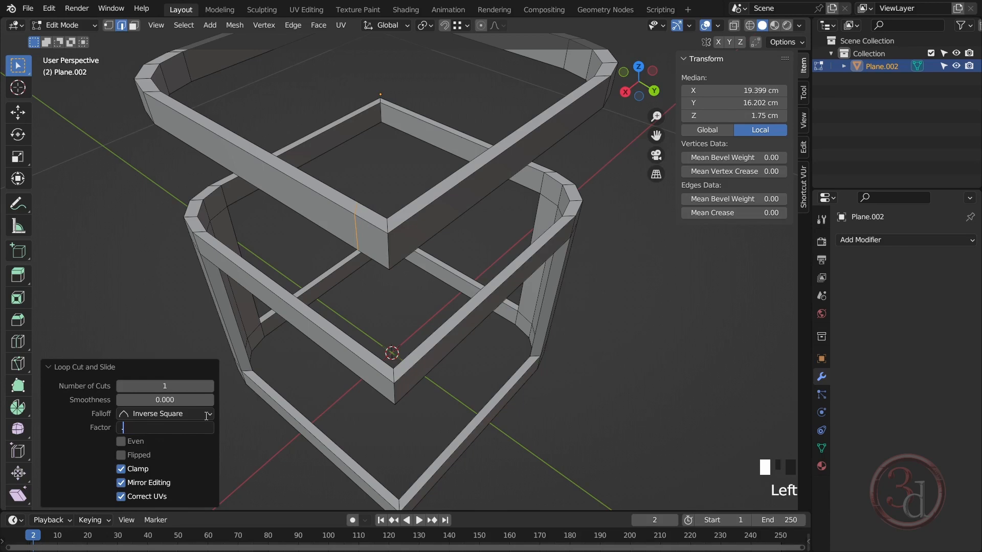
{"action": "type", "text": "85"}
{"action": "key", "text": "Return"}
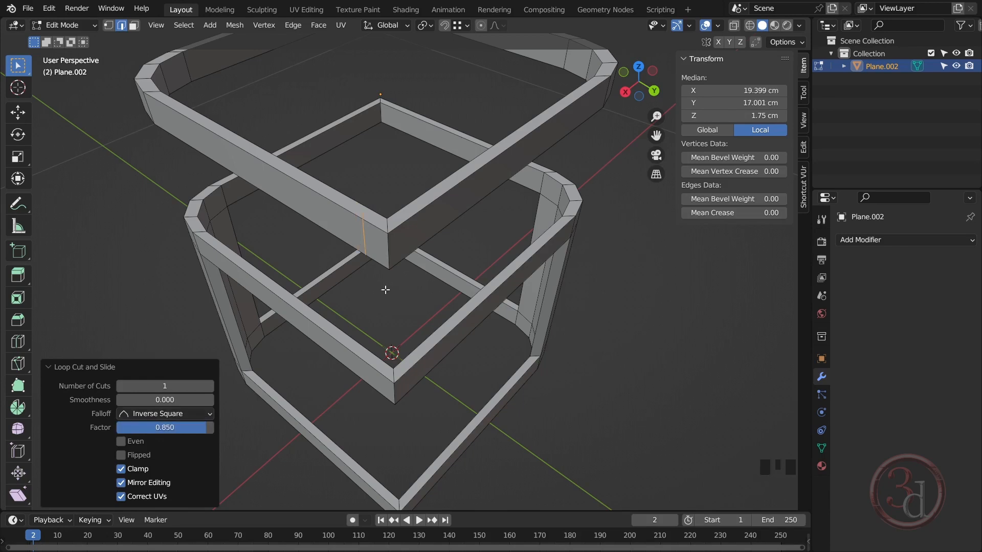
- Add one loop cut across the top frame's +Y side, near the same sharp corner, with a slide factor of -0.85
{"action": "middle_click", "coordinate": [419, 291], "text": "alt"}
{"action": "middle_click_drag", "start_coordinate": [420, 292], "coordinate": [435, 192]}
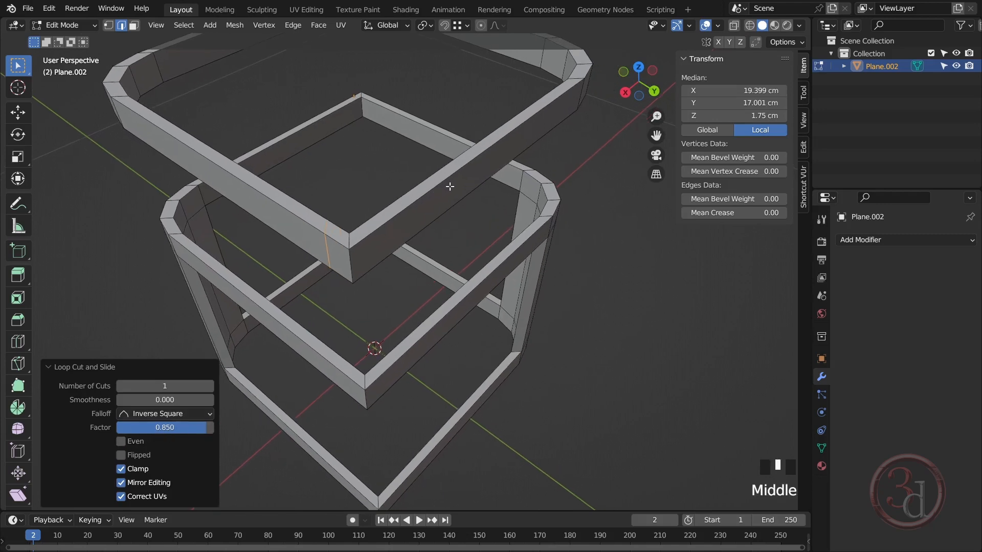
{"action": "key", "text": "ctrl+r"}
{"action": "left_click", "coordinate": [472, 169]}
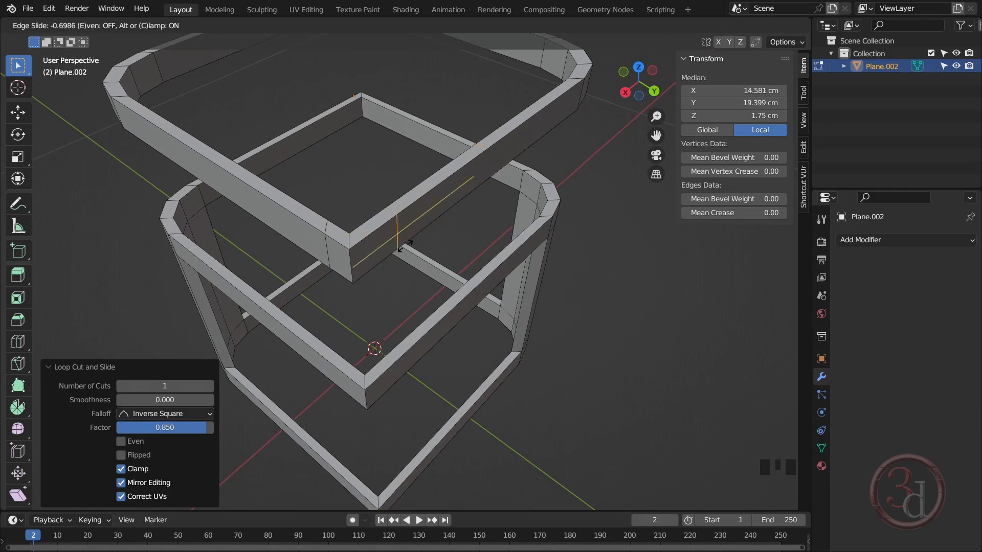
{"action": "left_click", "coordinate": [399, 262]}
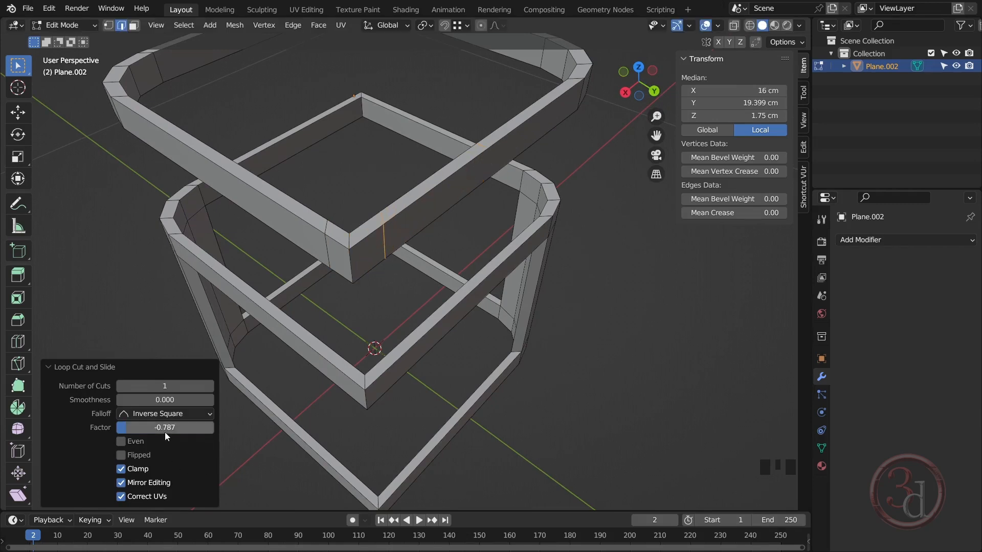
{"action": "left_click", "coordinate": [135, 432]}
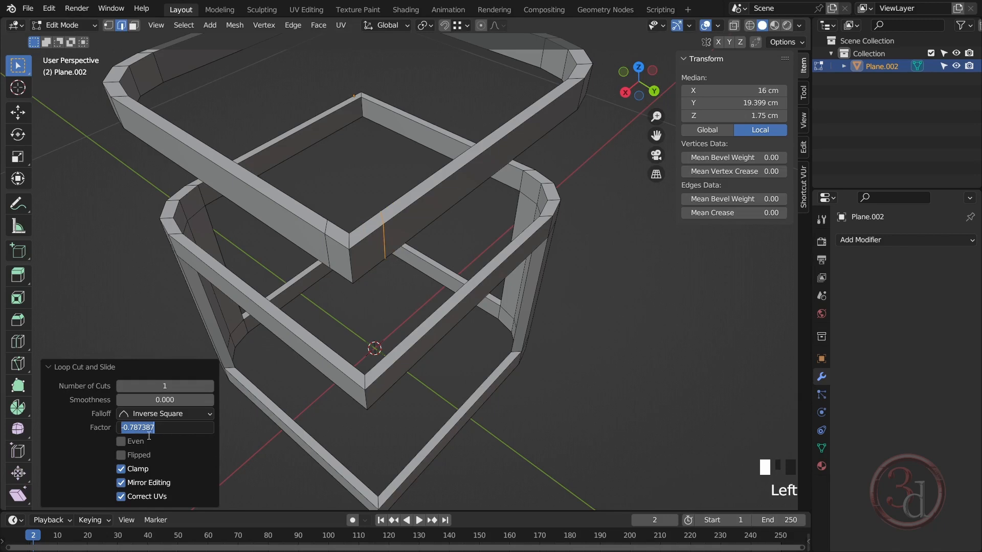
{"action": "type", "text": "-"}
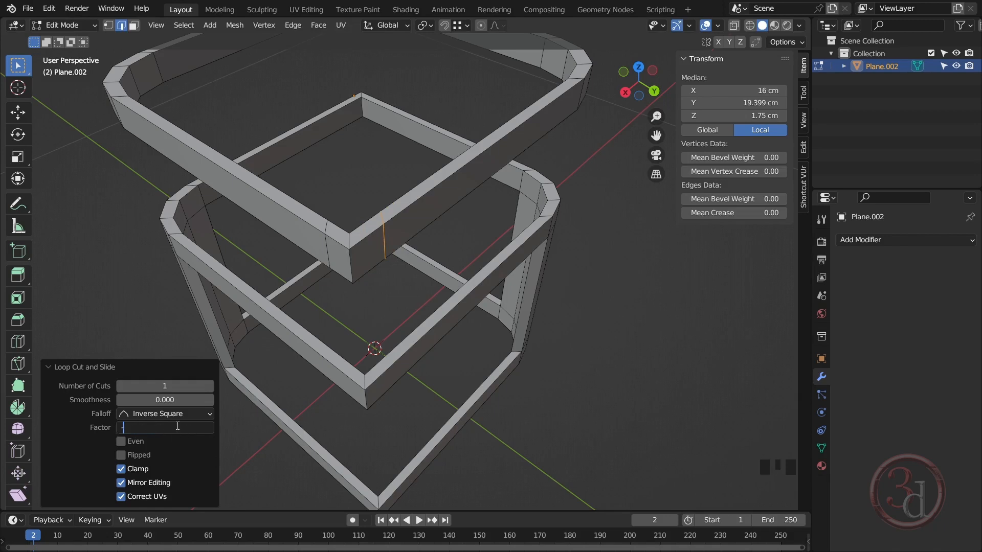
{"action": "type", "text": "0.85"}
{"action": "key", "text": "Return"}
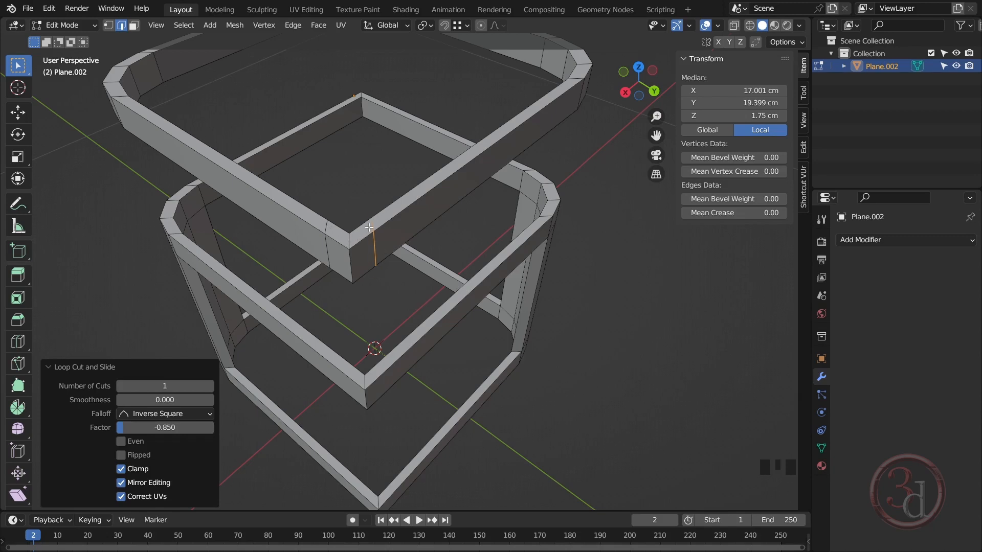
- Add one loop cut across the middle frame's +Y side, near the sharp +X/+Y corner, with a slide factor of -0.85
{"action": "middle_click_drag", "start_coordinate": [376, 243], "coordinate": [376, 260]}
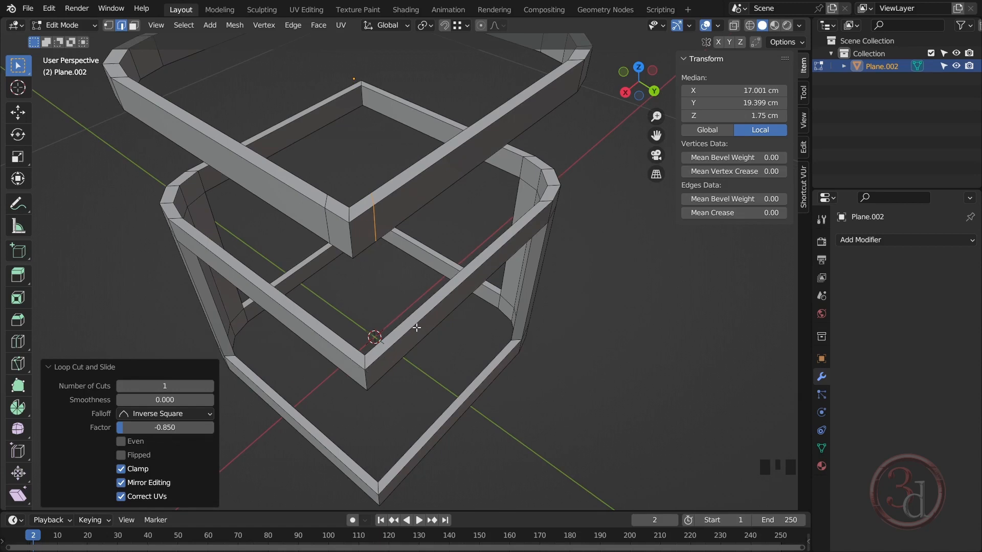
{"action": "key", "text": "ctrl+r"}
{"action": "left_click", "coordinate": [453, 310]}
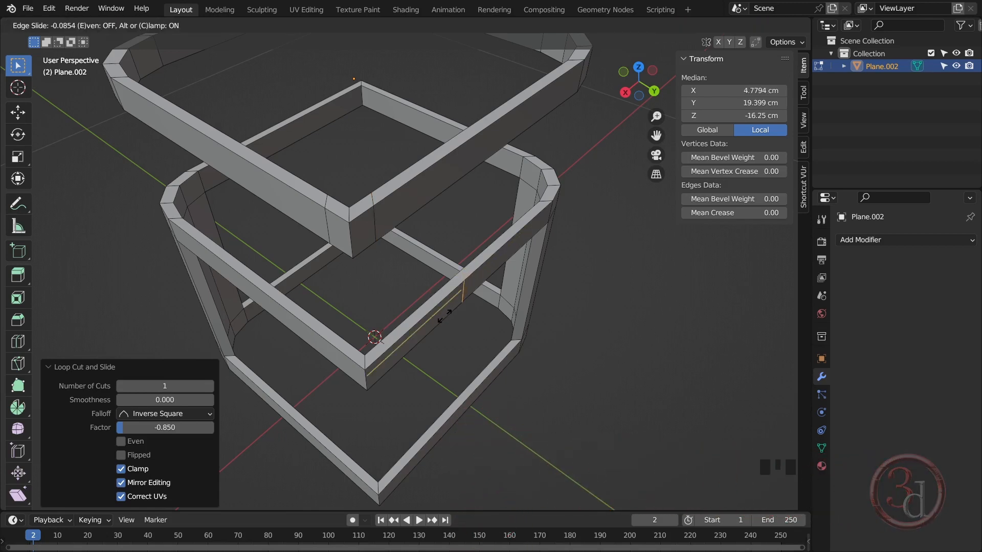
{"action": "type", "text": "-.85"}
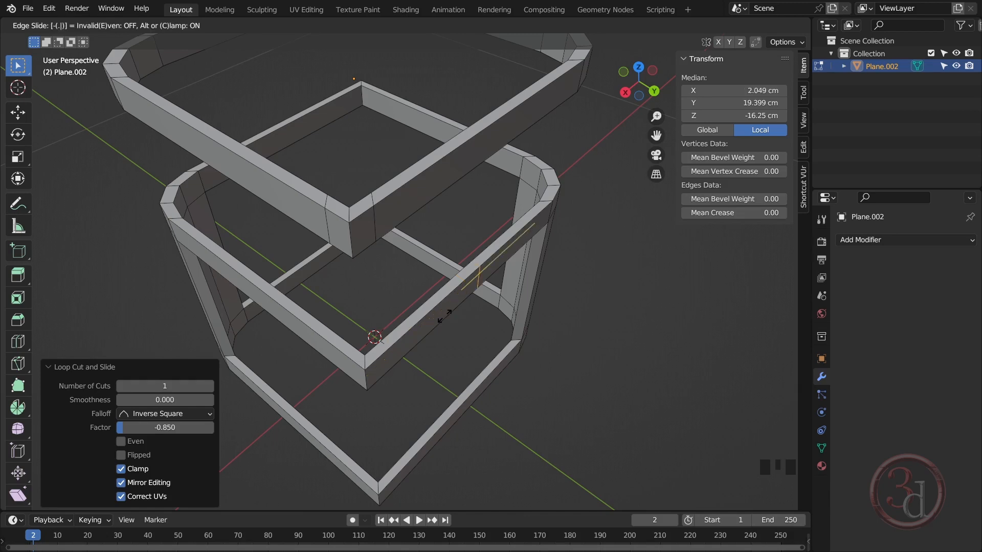
{"action": "key", "text": "Return"}
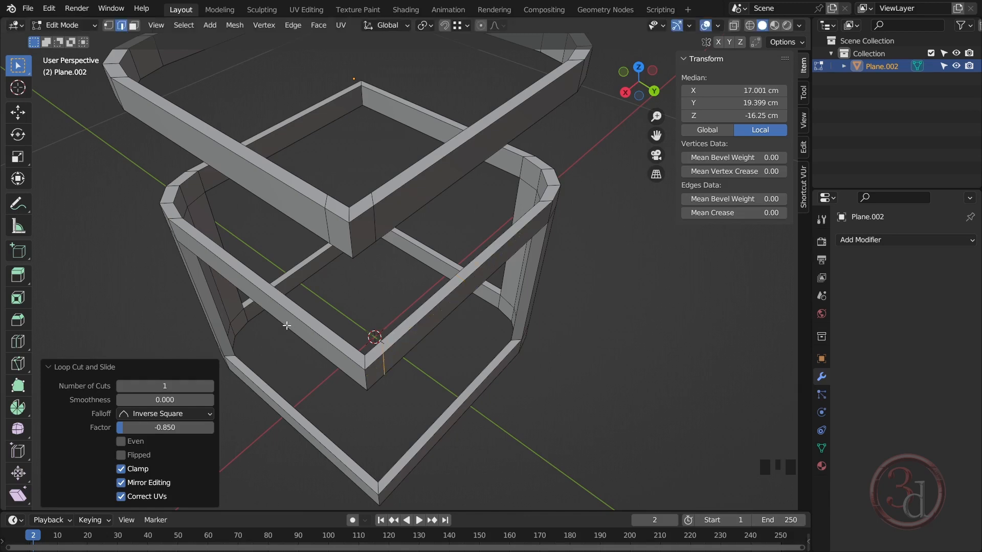
- Add one loop cut across the middle frame's +X side, near the sharp +X/+Y corner, with a slide factor of 0.85
{"action": "key", "text": "ctrl+r"}
{"action": "left_click", "coordinate": [288, 314]}
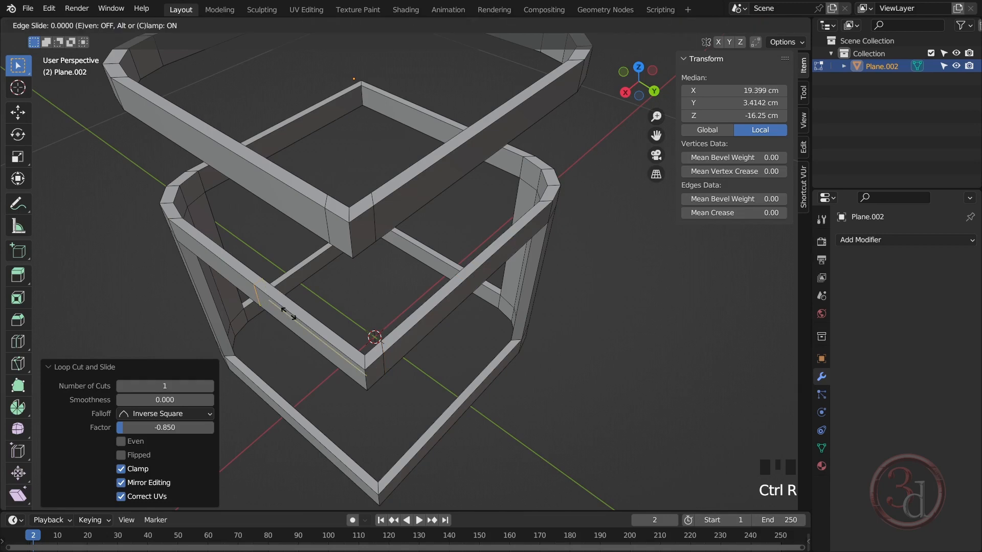
{"action": "type", "text": ".85"}
{"action": "key", "text": "Return"}
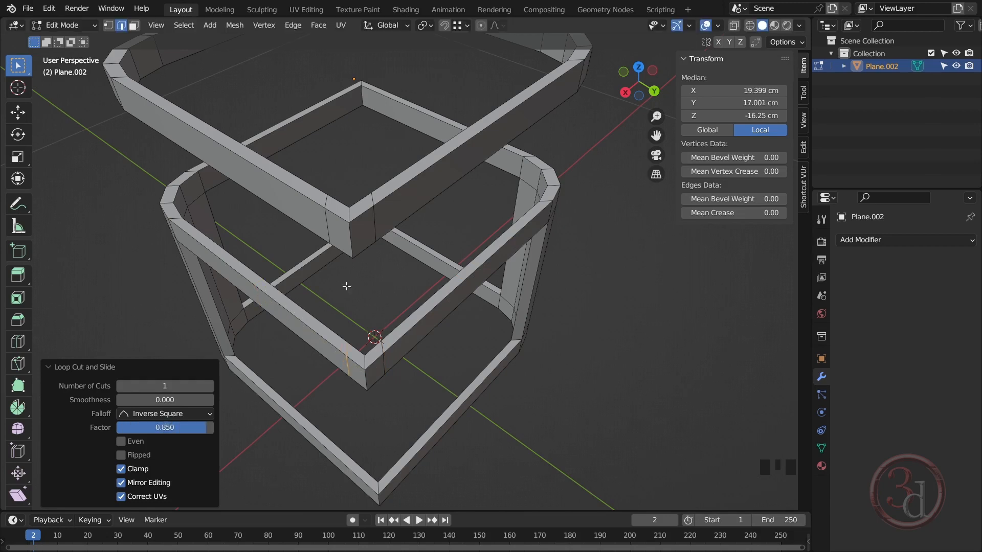
- Bridge the top frame's two underside corner faces to the middle frame's two upper corner faces at +X/+Y, and clear the selection
{"action": "middle_click_drag", "start_coordinate": [367, 296], "coordinate": [374, 194], "text": "shift"}
{"action": "middle_click_drag", "start_coordinate": [388, 138], "coordinate": [401, 293]}
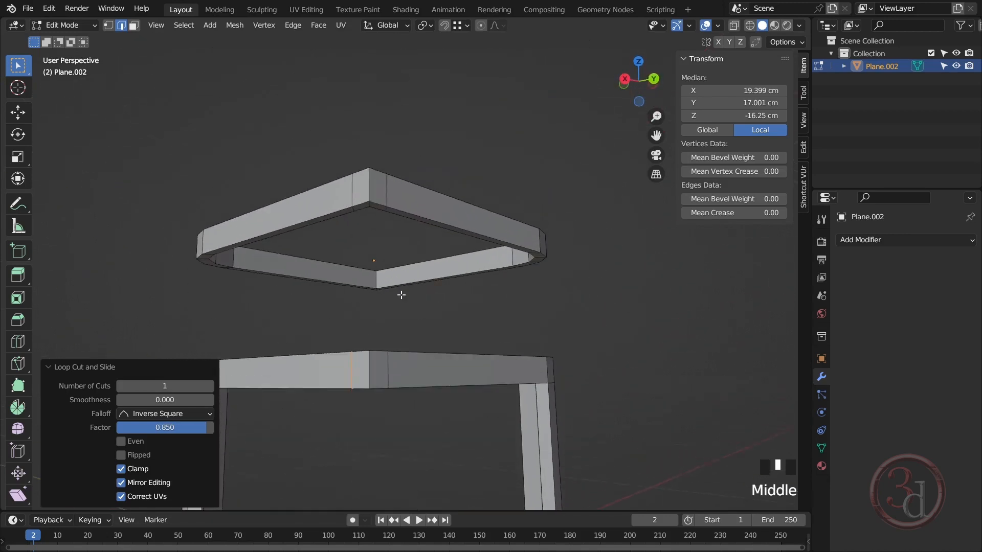
{"action": "middle_click_drag", "start_coordinate": [366, 223], "coordinate": [359, 205], "text": "alt"}
{"action": "left_click", "coordinate": [133, 25]}
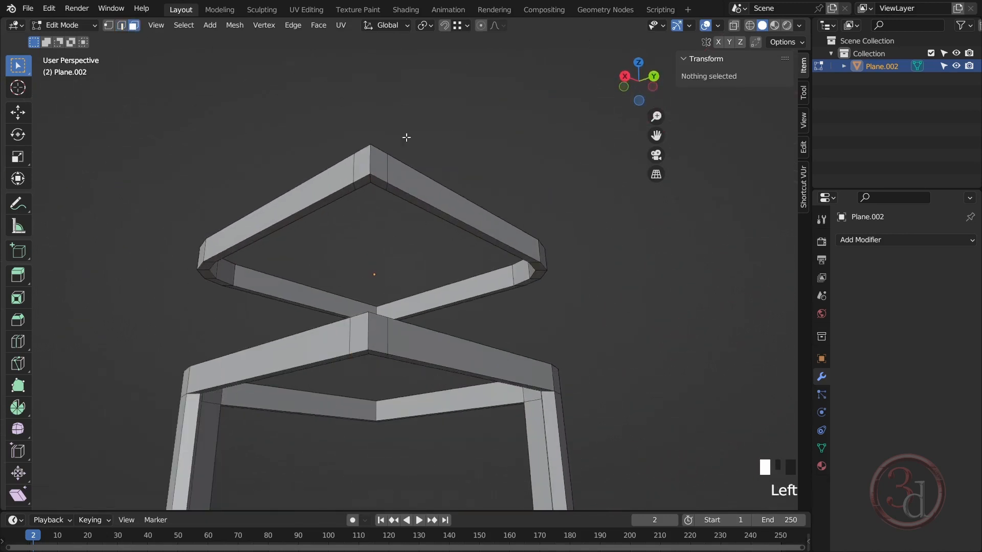
{"action": "left_click", "coordinate": [378, 183]}
{"action": "left_click", "coordinate": [365, 184], "text": "shift"}
{"action": "middle_click_drag", "start_coordinate": [377, 300], "coordinate": [385, 348], "text": "alt"}
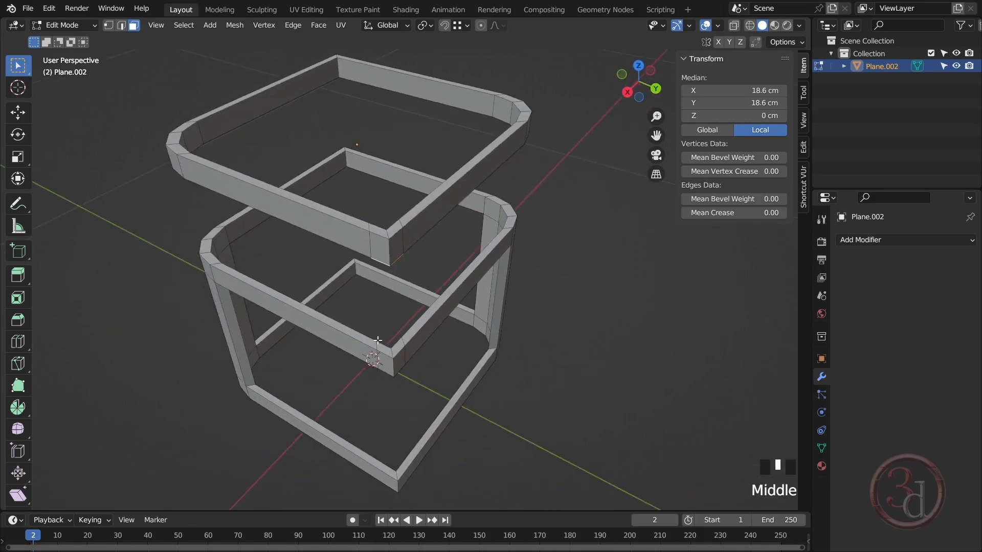
{"action": "scroll", "coordinate": [391, 363], "scroll_direction": "up", "scroll_amount": 2}
{"action": "left_click", "coordinate": [390, 354], "text": "shift"}
{"action": "left_click", "coordinate": [409, 348], "text": "shift"}
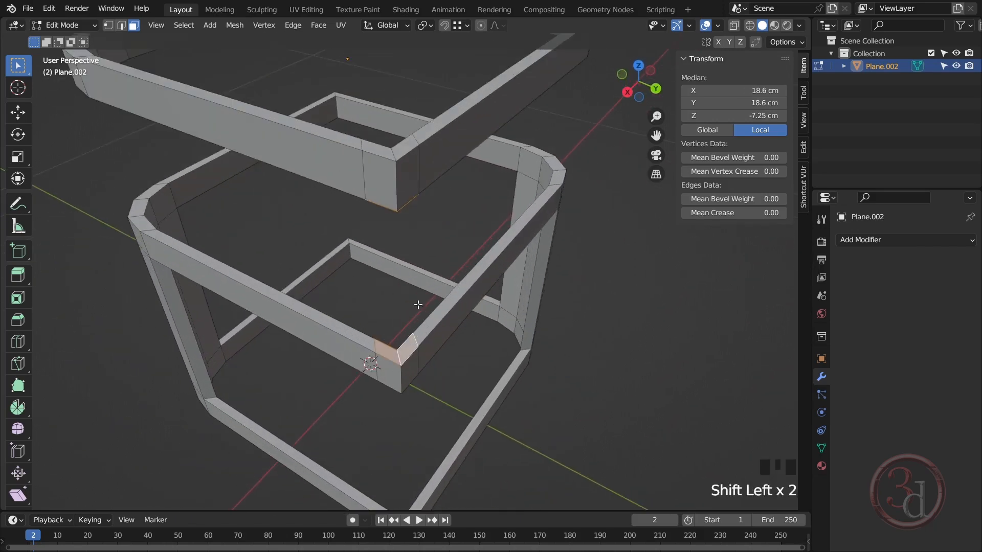
{"action": "right_click", "coordinate": [463, 213]}
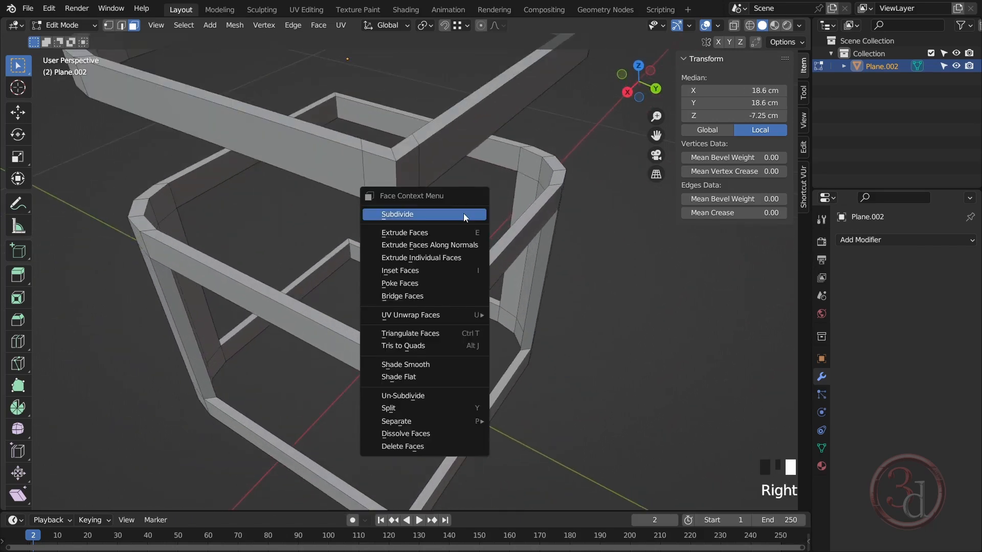
{"action": "left_click", "coordinate": [407, 296]}
{"action": "scroll", "coordinate": [432, 343], "scroll_direction": "down", "scroll_amount": 2}
{"action": "middle_click_drag", "start_coordinate": [432, 343], "coordinate": [404, 276], "text": "alt"}
{"action": "left_click", "coordinate": [329, 192]}
- Add one loop cut across the top frame's -Y side, near the sharp -X/-Y corner, with a slide factor of 0.85
{"action": "scroll", "coordinate": [456, 314], "scroll_direction": "down", "scroll_amount": 2}
{"action": "middle_click_drag", "start_coordinate": [456, 314], "coordinate": [519, 328], "text": "alt"}
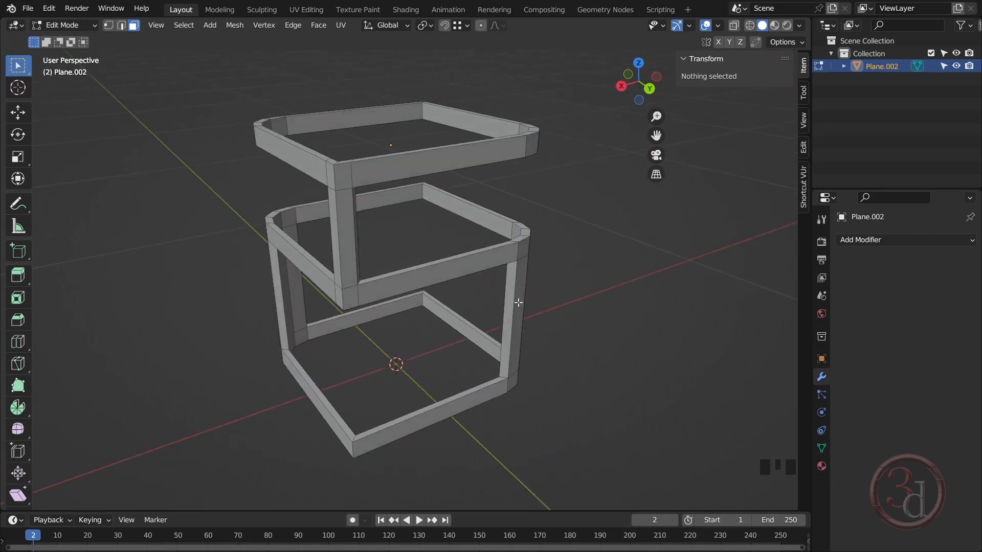
{"action": "middle_click_drag", "start_coordinate": [419, 194], "coordinate": [256, 247], "text": "alt"}
{"action": "scroll", "coordinate": [257, 295], "scroll_direction": "up", "scroll_amount": 2}
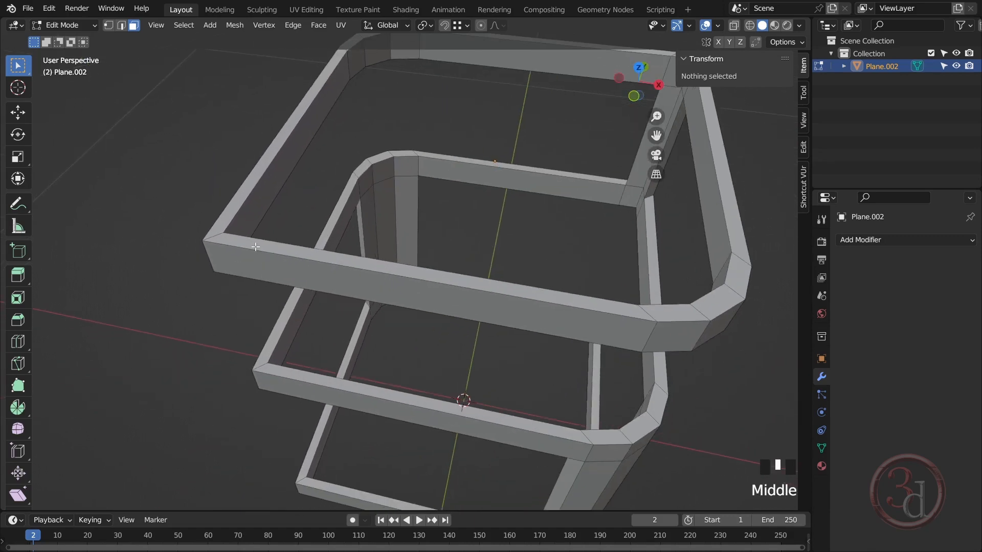
{"action": "key", "text": "ctrl+r"}
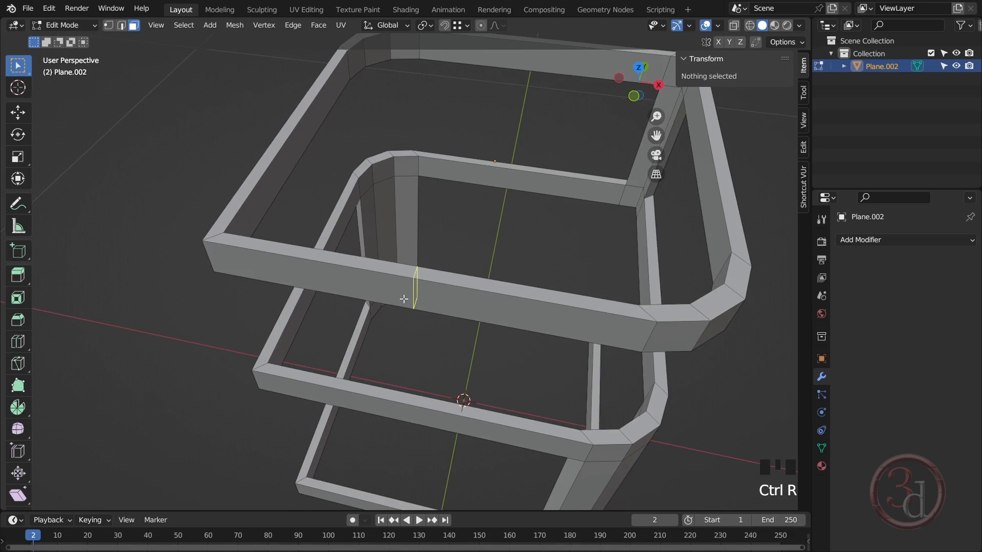
{"action": "left_click", "coordinate": [404, 298]}
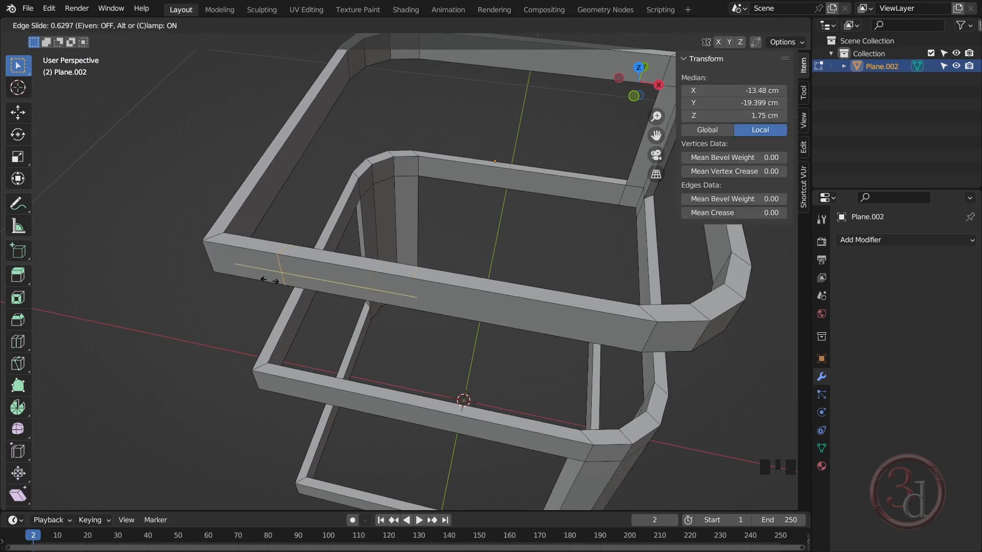
{"action": "left_click", "coordinate": [220, 278]}
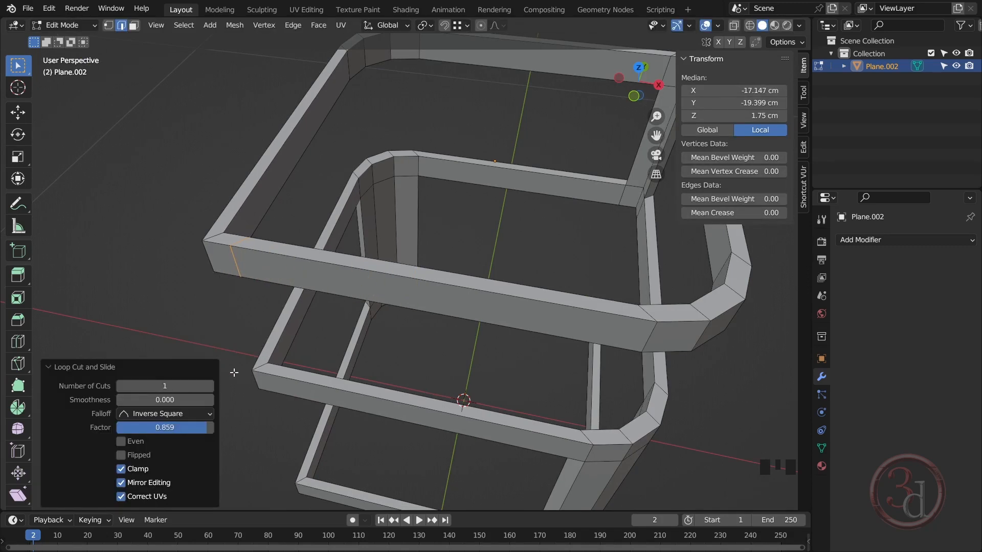
{"action": "left_click", "coordinate": [160, 430]}
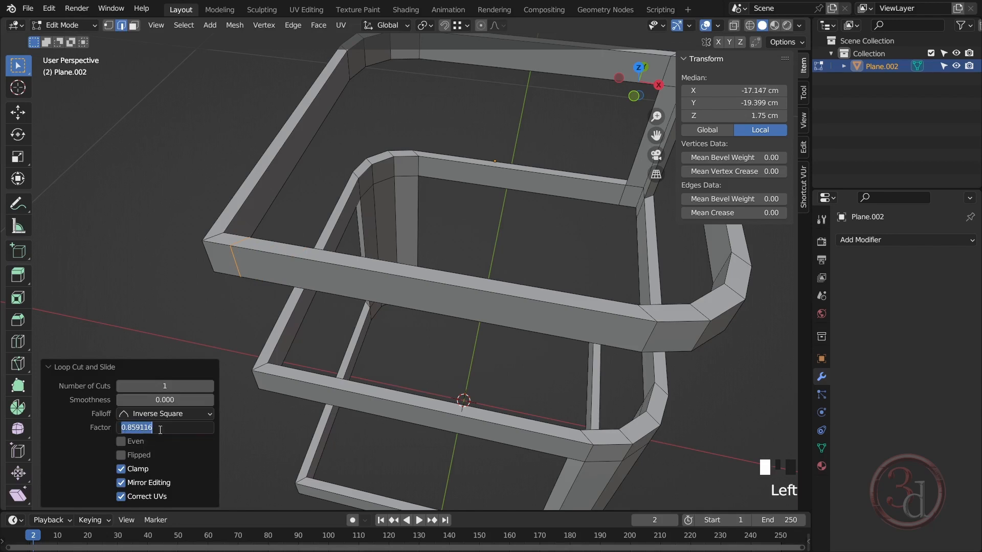
{"action": "type", "text": "0.85"}
{"action": "key", "text": "Return"}
- Add one loop cut across the top frame's -X side, near the sharp -X/-Y corner, with a slide factor of -0.85
{"action": "middle_click", "coordinate": [316, 309], "text": "alt"}
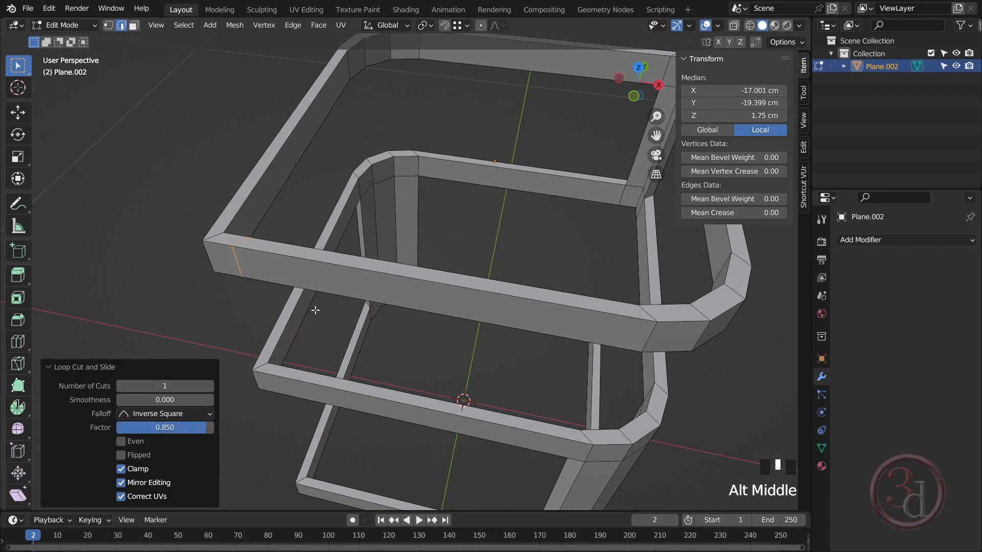
{"action": "middle_click_drag", "start_coordinate": [315, 310], "coordinate": [369, 251], "text": "alt"}
{"action": "key", "text": "ctrl+r"}
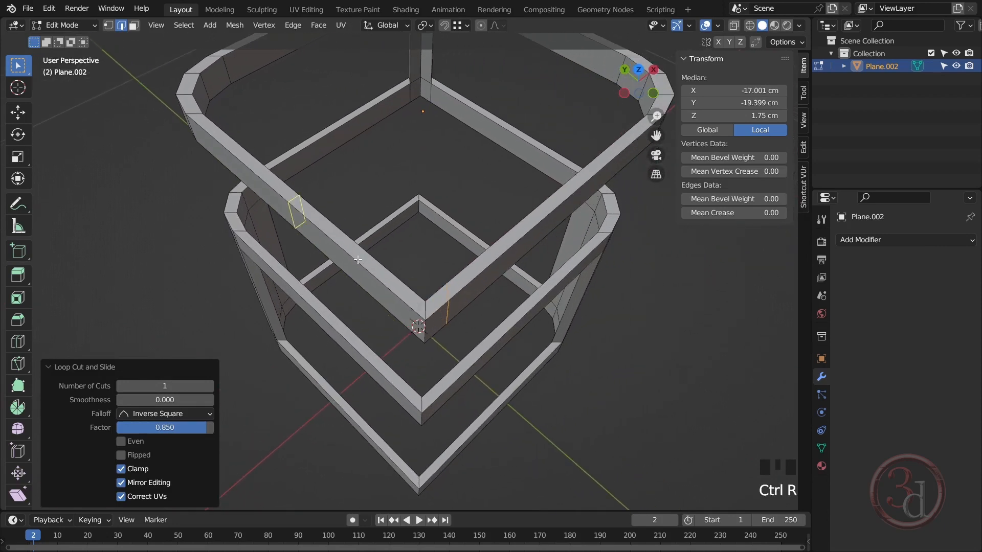
{"action": "left_click", "coordinate": [358, 260]}
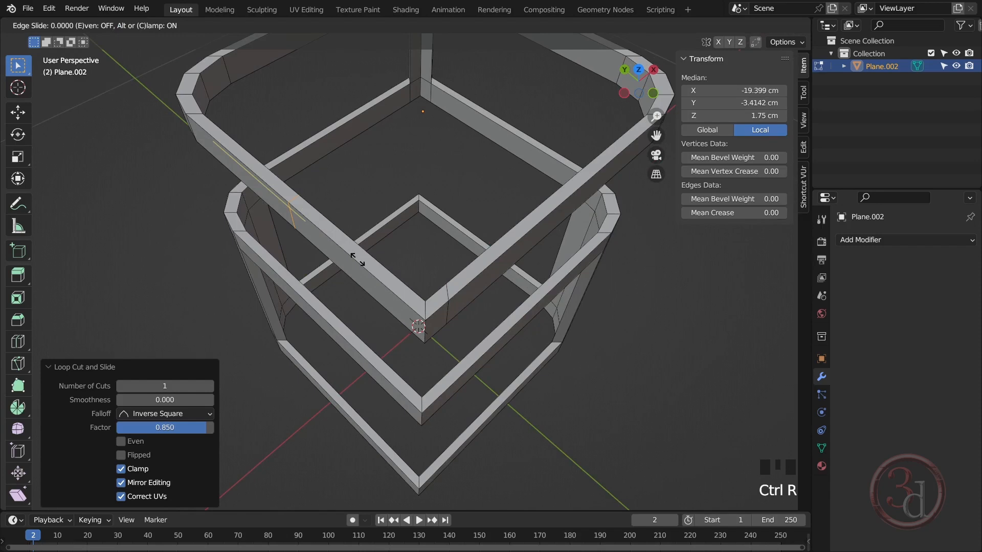
{"action": "left_click", "coordinate": [358, 260]}
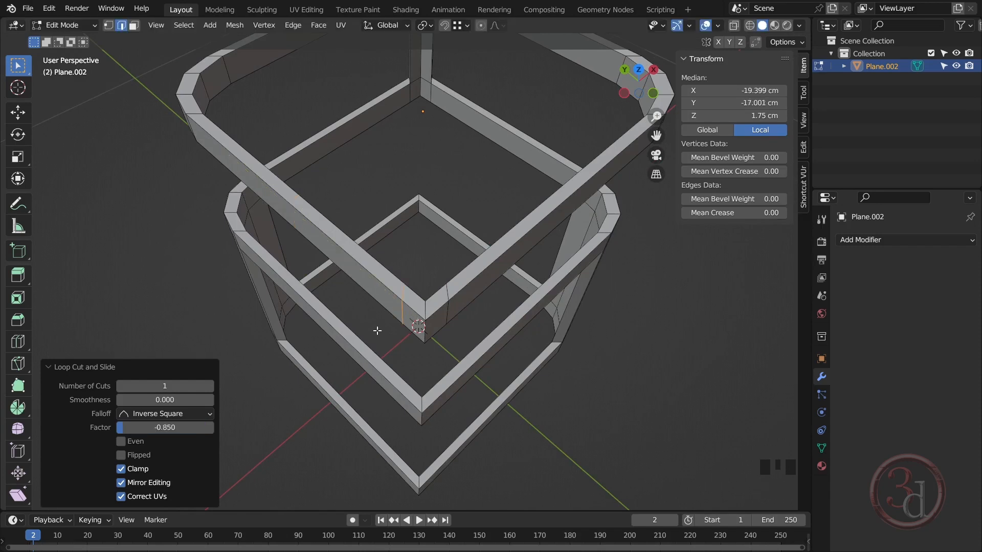
- Add one loop cut across the middle frame's -X side, near the sharp -X/-Y corner, with a slide factor of -0.85
{"action": "key", "text": "ctrl+r"}
{"action": "left_click", "coordinate": [338, 335]}
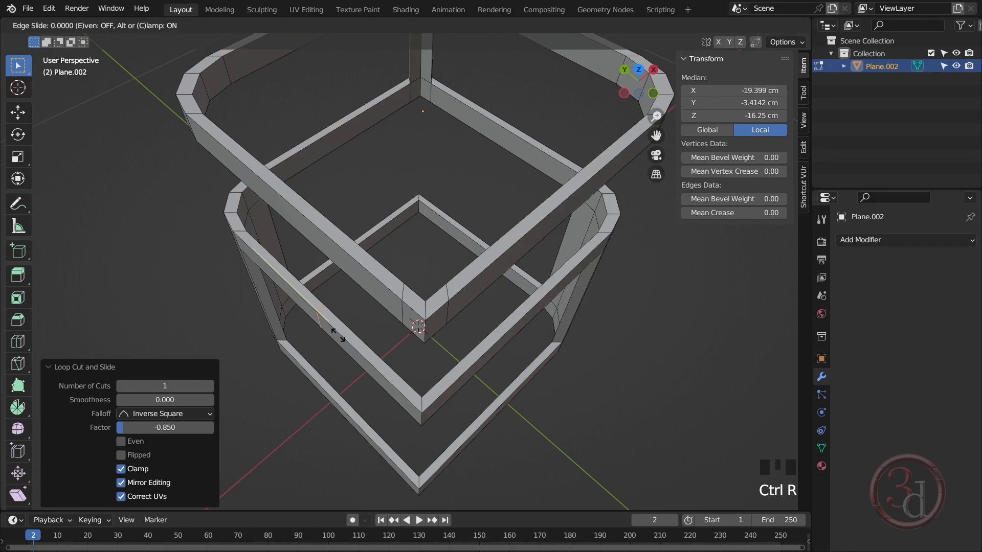
{"action": "type", "text": "-.85"}
{"action": "key", "text": "Return"}
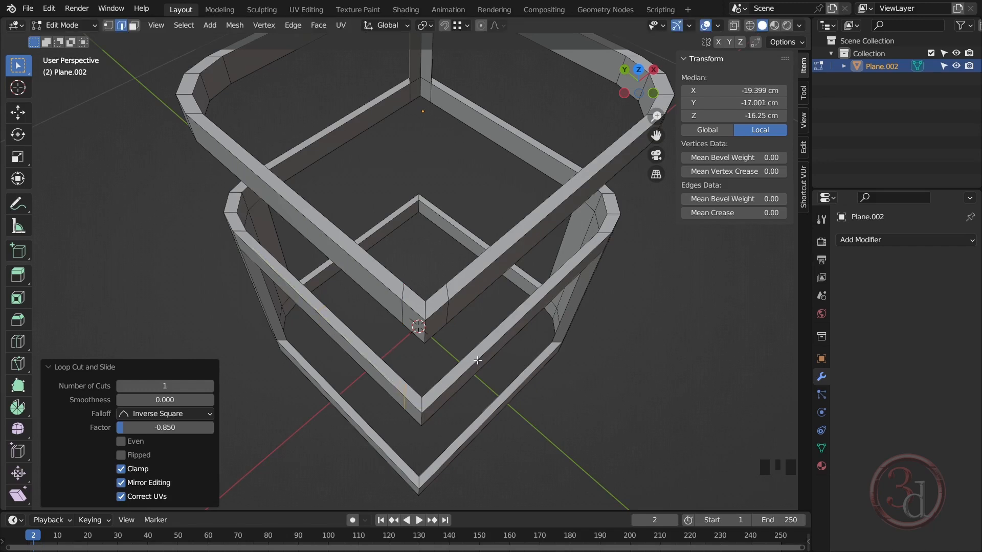
- Add one loop cut across the middle frame's -Y side, near the sharp -X/-Y corner, with a slide factor of 0.85
{"action": "key", "text": "ctrl+r"}
{"action": "left_click", "coordinate": [506, 334]}
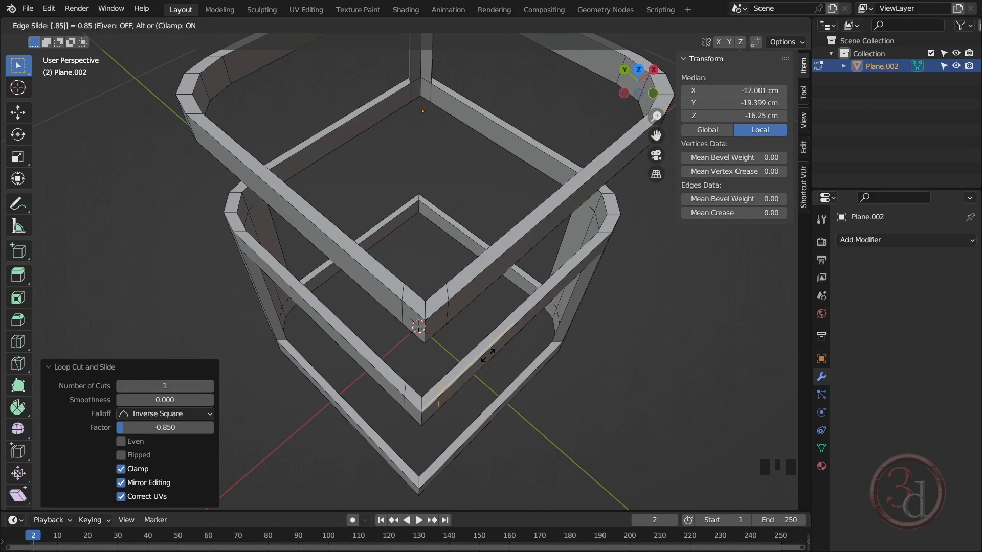
{"action": "left_click", "coordinate": [444, 358]}
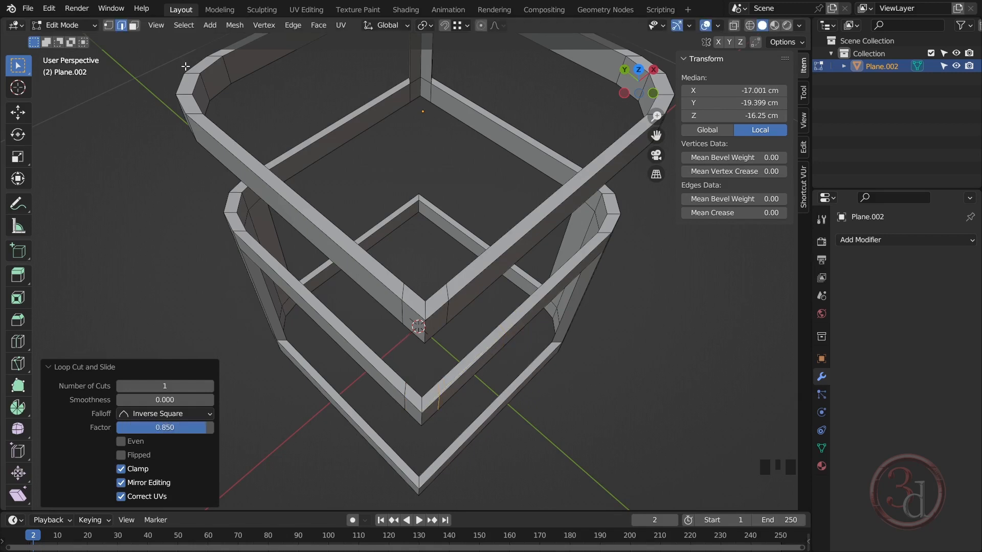
- Bridge the facing corner faces of the top and middle frames at -X/-Y with Bridge Edge Loops, and clear the selection
{"action": "left_click", "coordinate": [134, 25]}
{"action": "middle_click_drag", "start_coordinate": [500, 267], "coordinate": [423, 292]}
{"action": "scroll", "coordinate": [378, 156], "scroll_direction": "up", "scroll_amount": 2}
{"action": "left_click", "coordinate": [389, 143]}
{"action": "left_click", "coordinate": [405, 142], "text": "shift"}
{"action": "middle_click", "coordinate": [433, 382], "text": "alt"}
{"action": "middle_click_drag", "start_coordinate": [434, 383], "coordinate": [436, 296]}
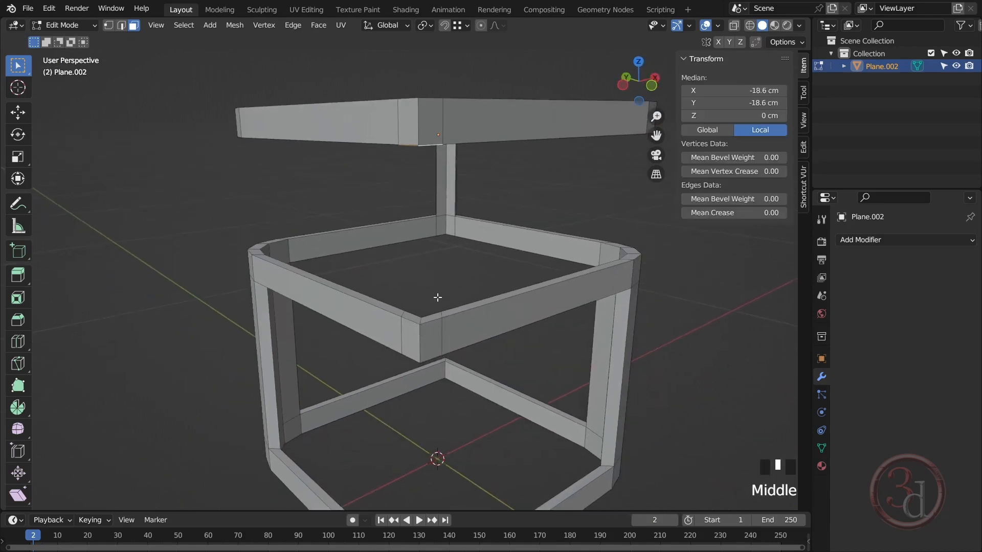
{"action": "middle_click", "coordinate": [428, 342], "text": "alt"}
{"action": "scroll", "coordinate": [439, 336], "scroll_direction": "up", "scroll_amount": 2}
{"action": "middle_click", "coordinate": [408, 323], "text": "alt"}
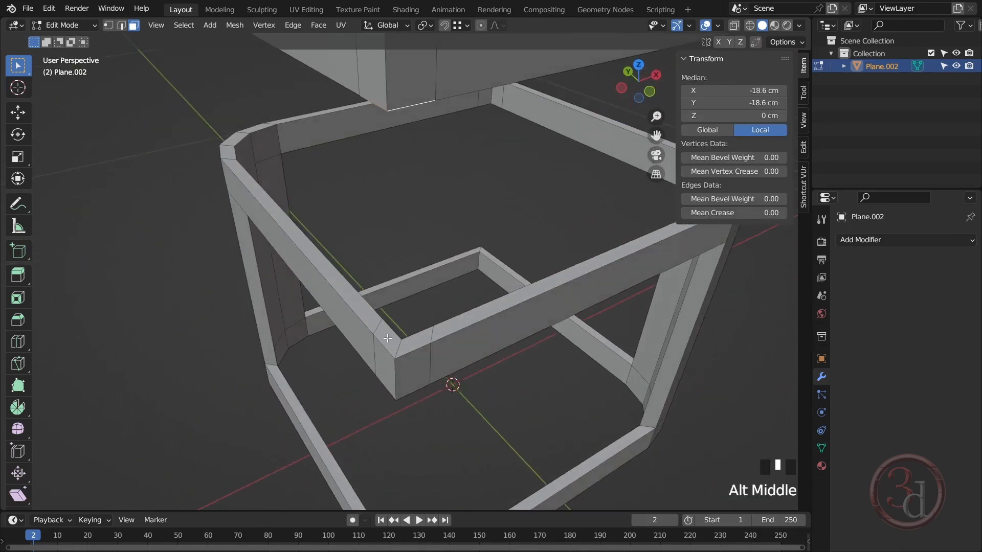
{"action": "left_click", "coordinate": [387, 338], "text": "shift"}
{"action": "left_click", "coordinate": [387, 339], "text": "shift"}
{"action": "middle_click_drag", "start_coordinate": [431, 278], "coordinate": [514, 243]}
{"action": "scroll", "coordinate": [355, 239], "scroll_direction": "down", "scroll_amount": 2}
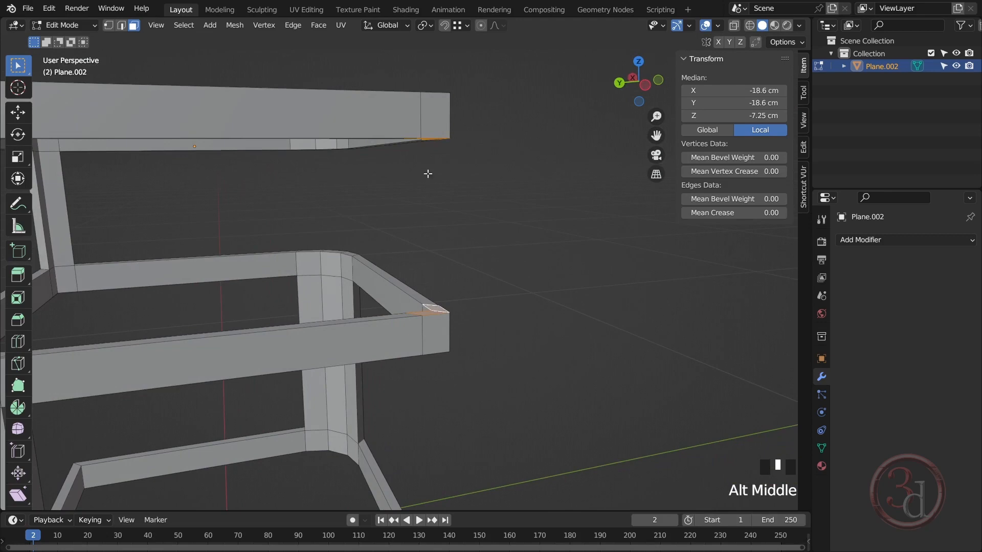
{"action": "left_click", "coordinate": [294, 26]}
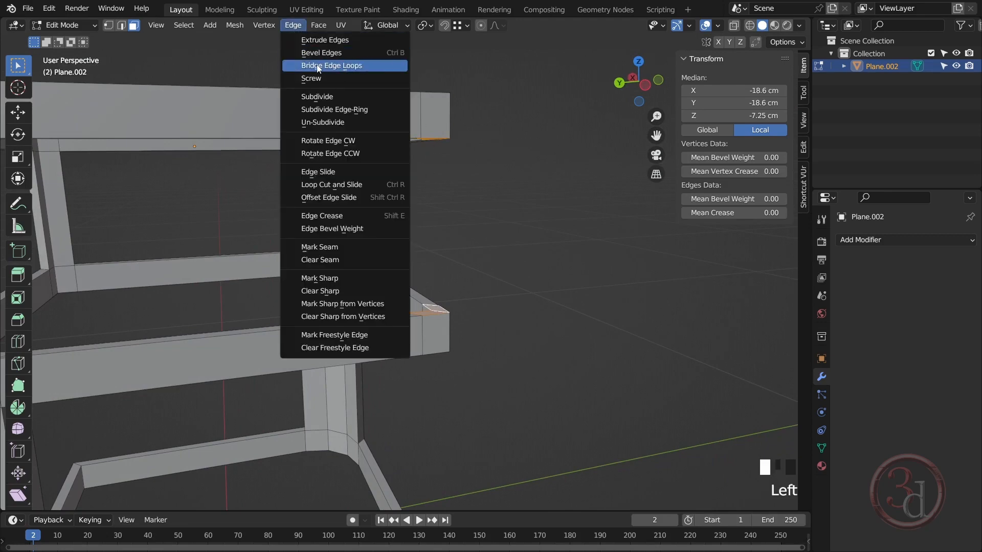
{"action": "left_click", "coordinate": [367, 67]}
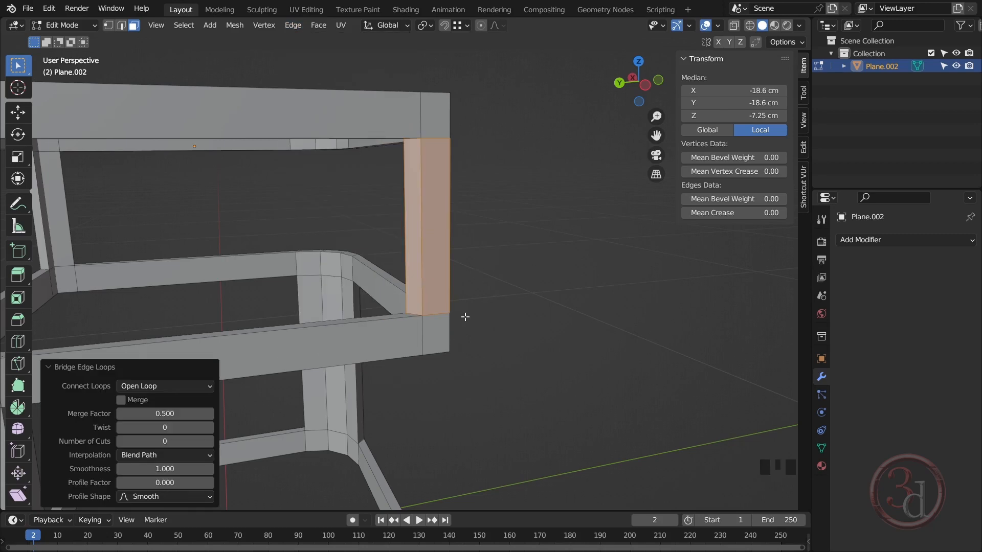
{"action": "middle_click_drag", "start_coordinate": [465, 317], "coordinate": [587, 302], "text": "alt"}
{"action": "key", "text": "alt+a"}
- Look over the bridged frame structure from several sides and return to Object Mode
{"action": "scroll", "coordinate": [429, 297], "scroll_direction": "down", "scroll_amount": 4}
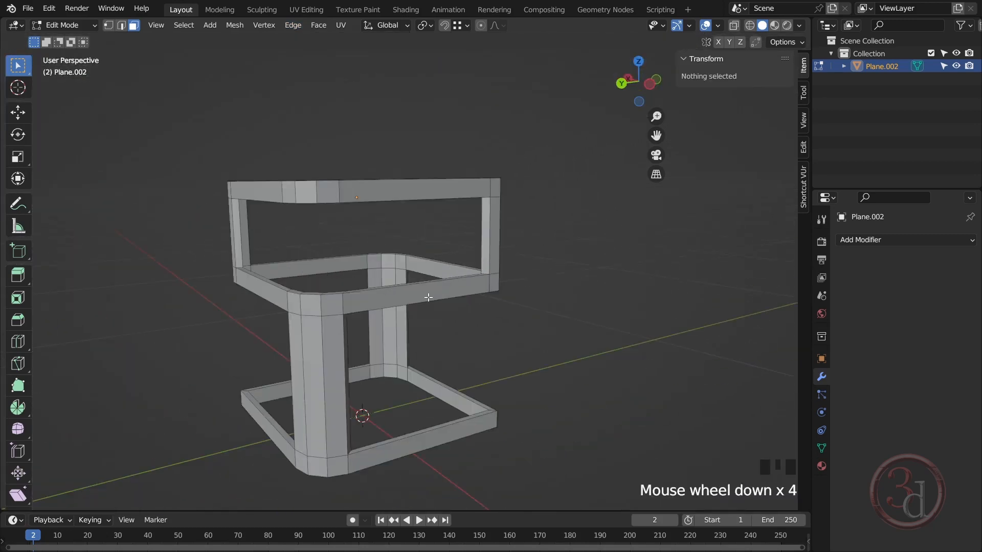
{"action": "middle_click_drag", "start_coordinate": [428, 297], "coordinate": [421, 349], "text": "alt"}
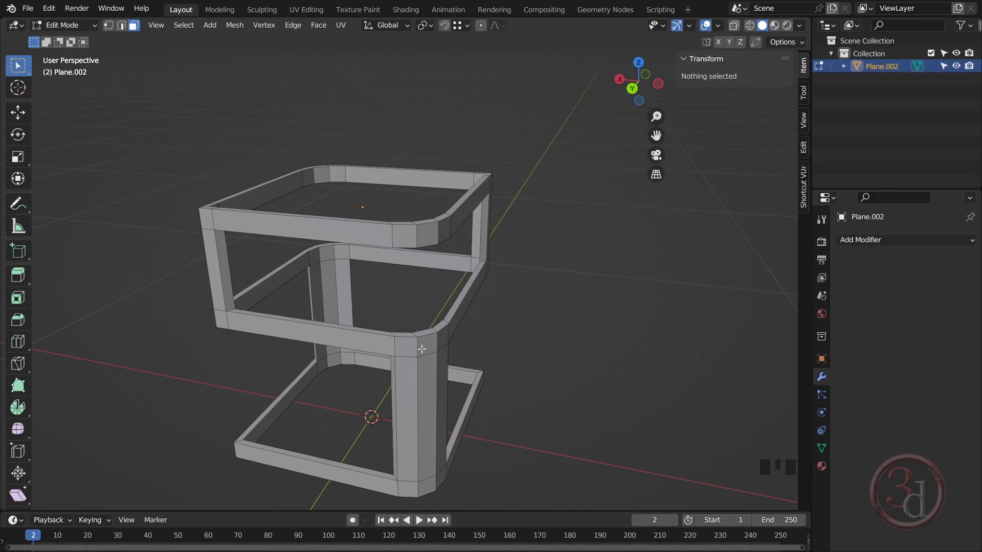
{"action": "middle_click_drag", "start_coordinate": [408, 340], "coordinate": [326, 313], "text": "alt"}
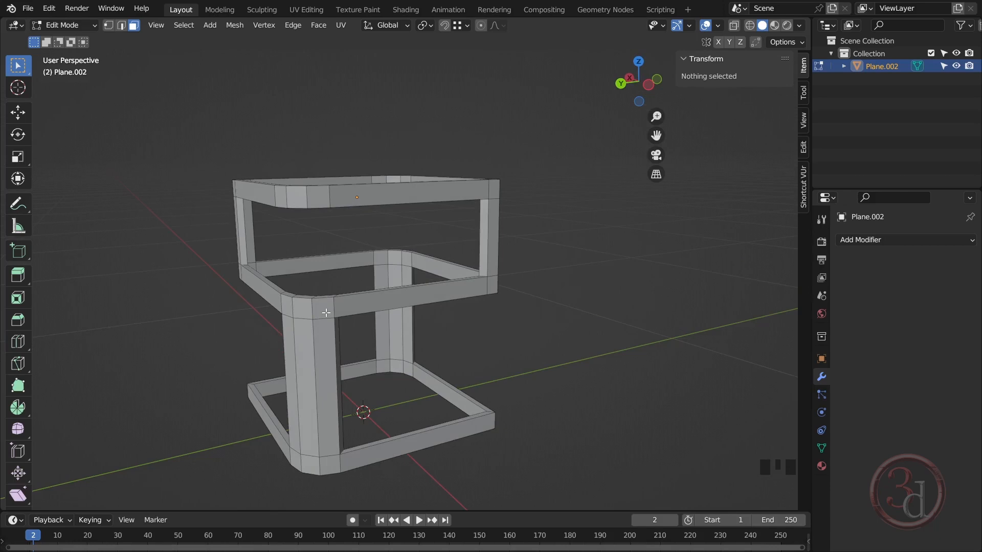
{"action": "middle_click_drag", "start_coordinate": [343, 263], "coordinate": [384, 272], "text": "alt"}
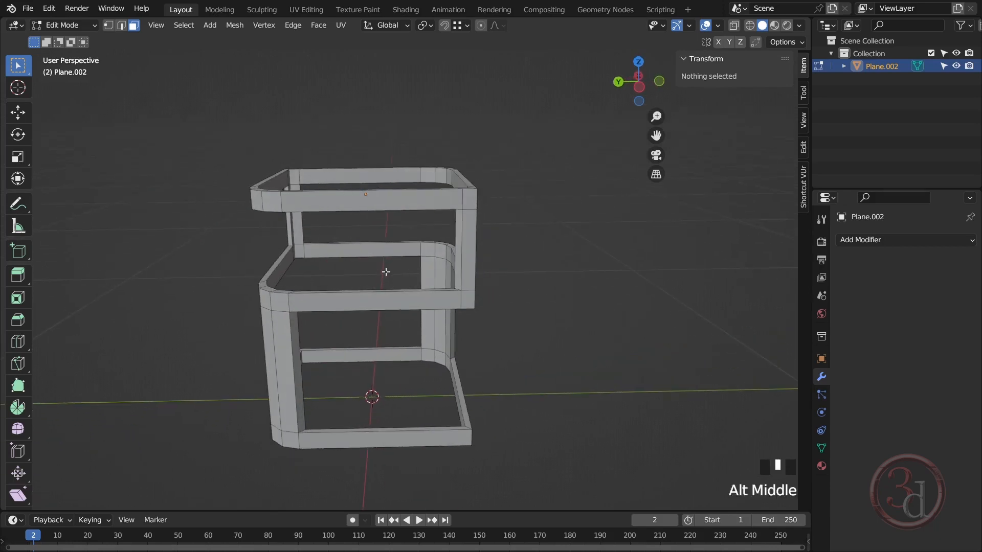
{"action": "key", "text": "Tab"}
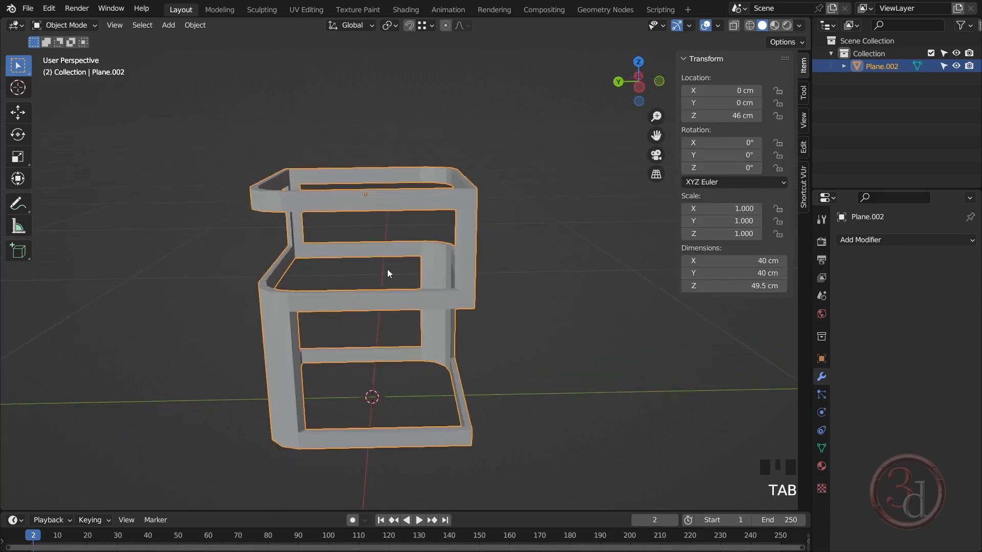
- Add one loop cut around the top frame's outer faces, close to their upper edge, with a slide factor of -0.942
{"action": "scroll", "coordinate": [267, 199], "scroll_direction": "up", "scroll_amount": 2}
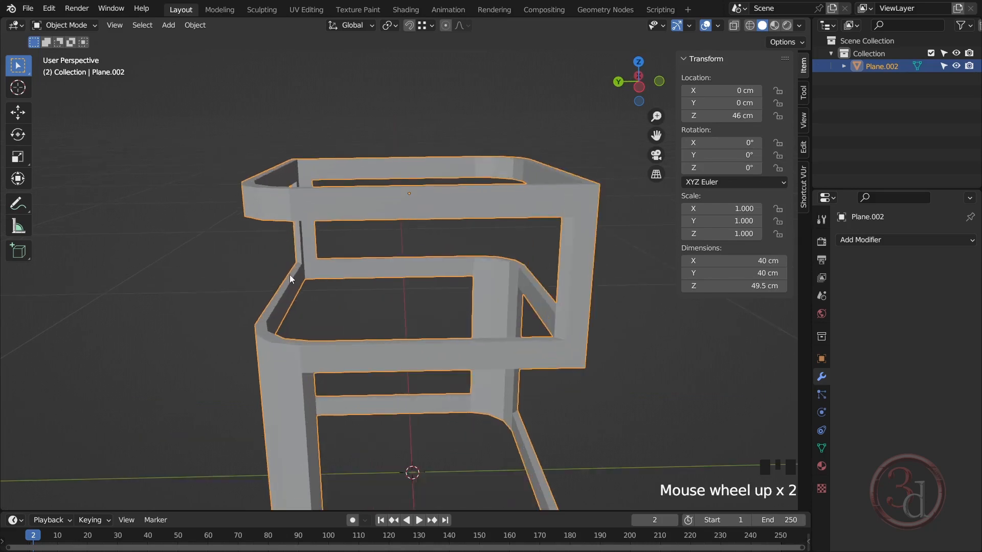
{"action": "middle_click_drag", "start_coordinate": [290, 276], "coordinate": [459, 304], "text": "alt"}
{"action": "key", "text": "Tab"}
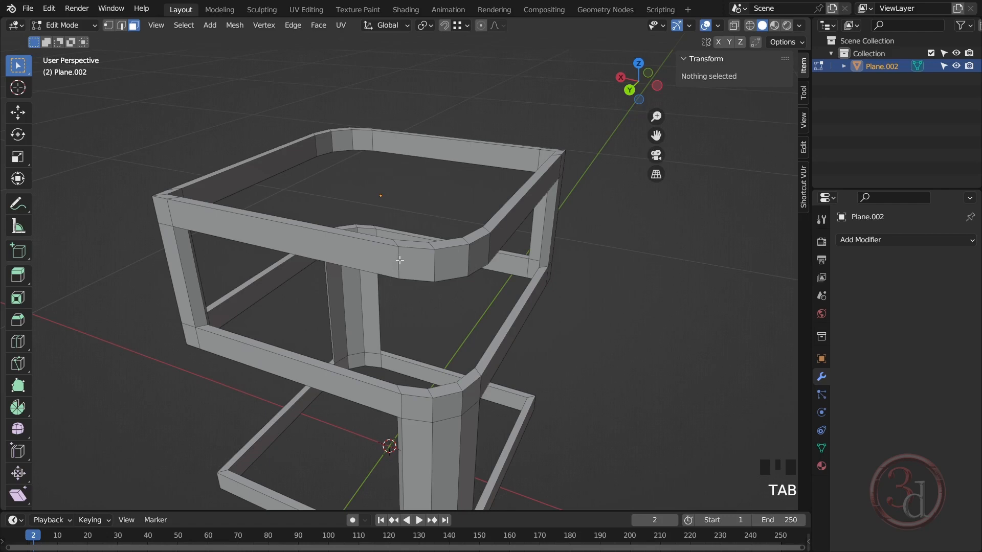
{"action": "scroll", "coordinate": [403, 270], "scroll_direction": "down", "scroll_amount": 2}
{"action": "middle_click_drag", "start_coordinate": [402, 270], "coordinate": [317, 320], "text": "alt"}
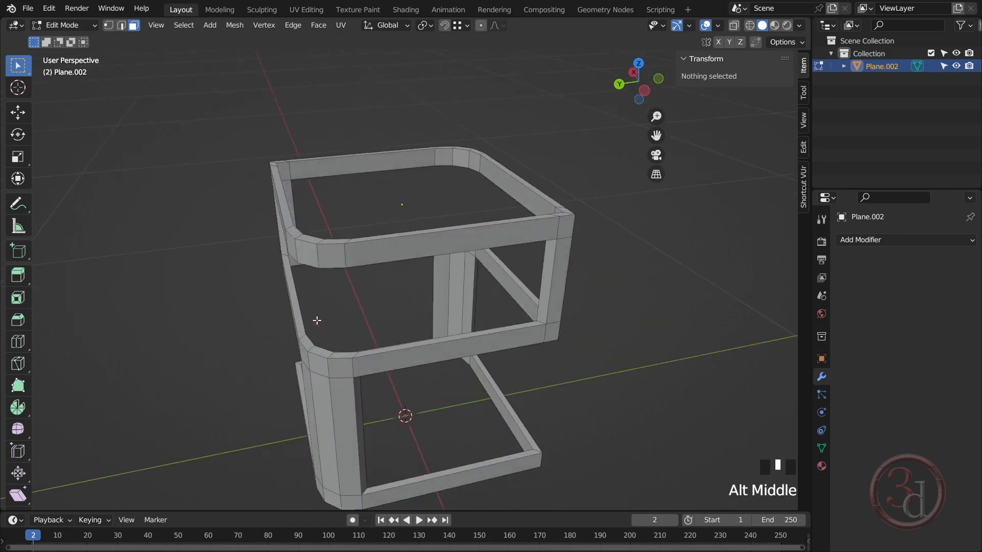
{"action": "scroll", "coordinate": [421, 187], "scroll_direction": "up", "scroll_amount": 1}
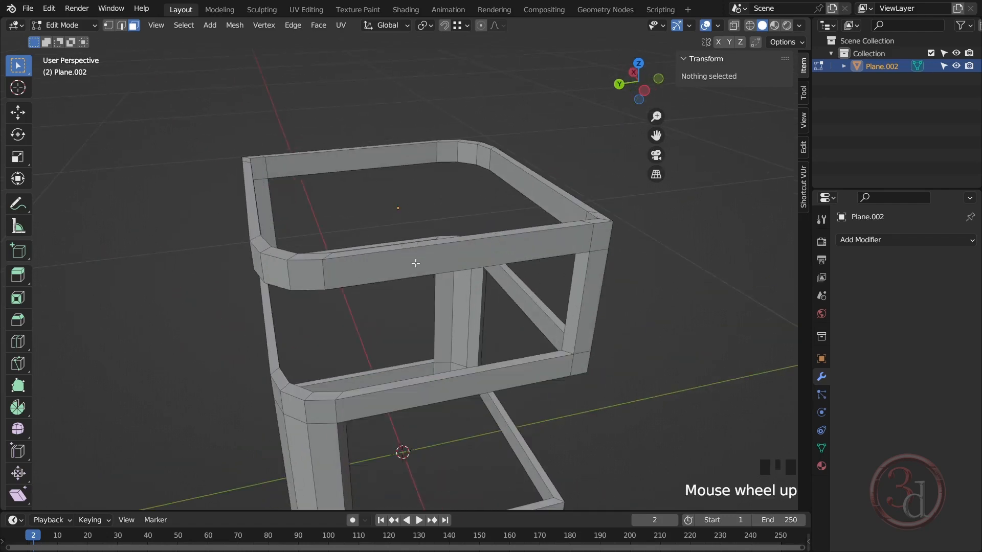
{"action": "middle_click_drag", "start_coordinate": [416, 263], "coordinate": [435, 244], "text": "alt"}
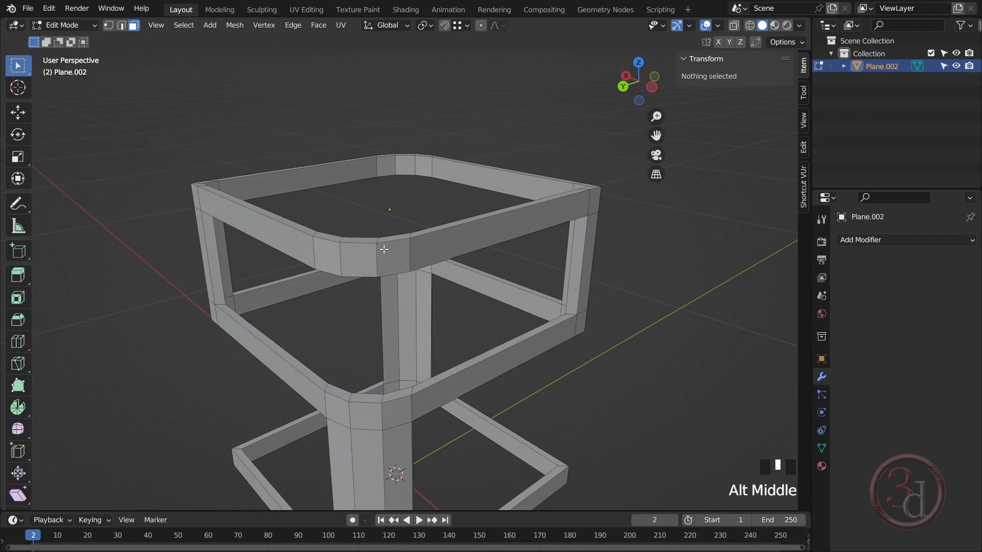
{"action": "key", "text": "ctrl+r"}
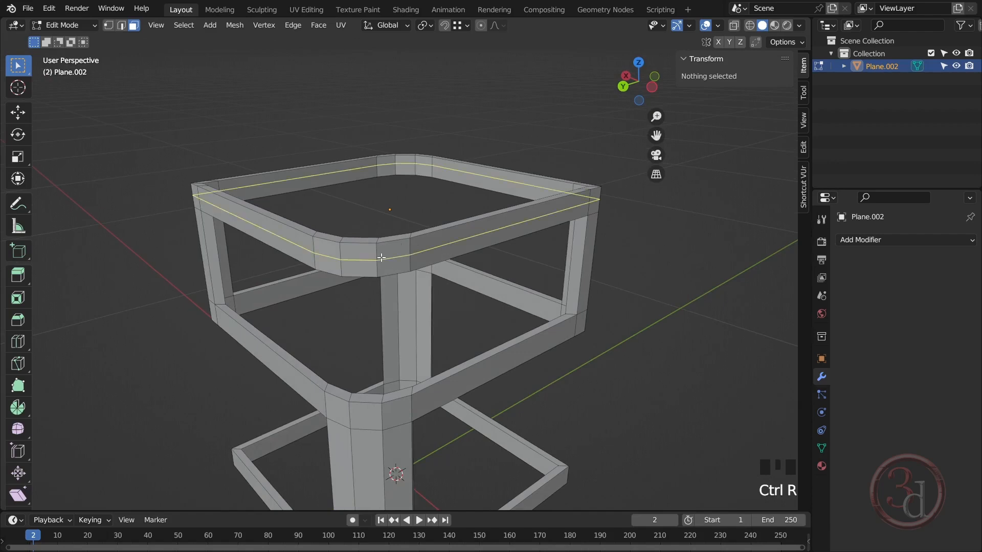
{"action": "left_click", "coordinate": [381, 257]}
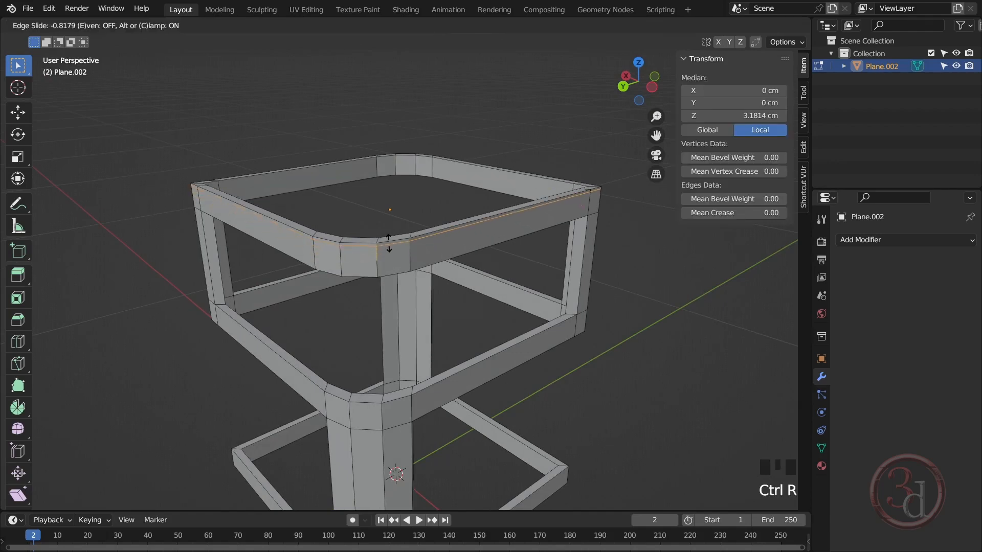
{"action": "left_click", "coordinate": [387, 240]}
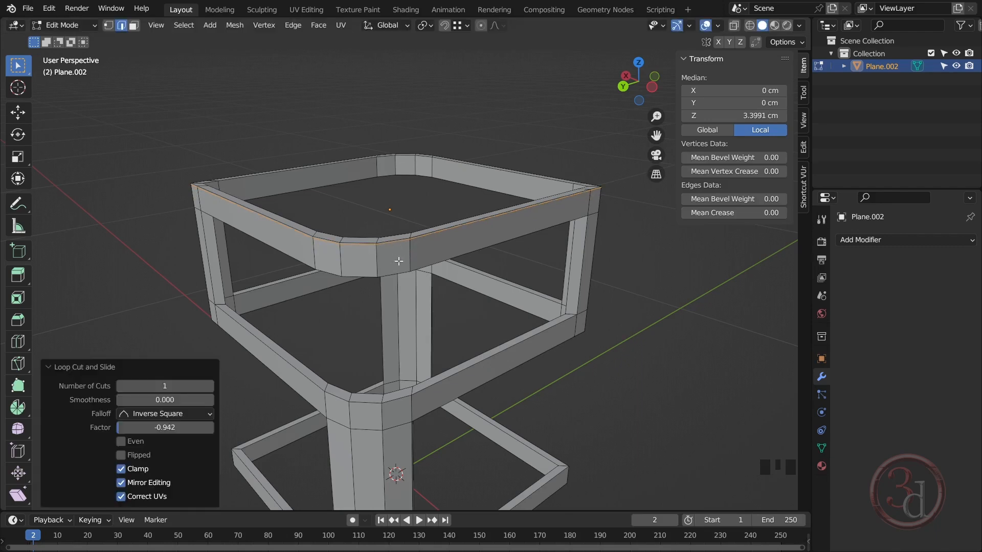
- Add one loop cut around the top frame's outer faces, close to their lower edge, with a slide factor of -0.951
{"action": "key", "text": "ctrl+r"}
{"action": "left_click", "coordinate": [379, 261]}
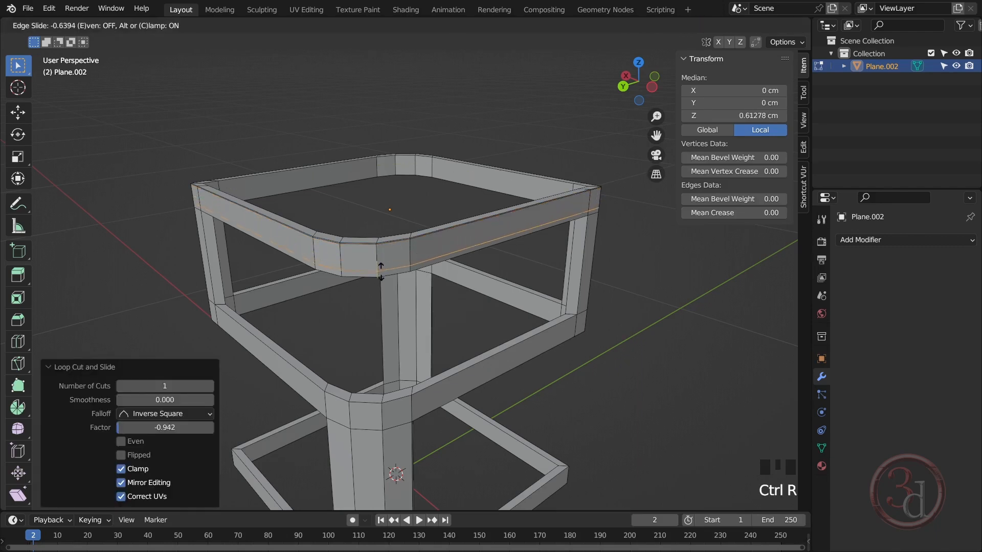
{"action": "left_click", "coordinate": [384, 275]}
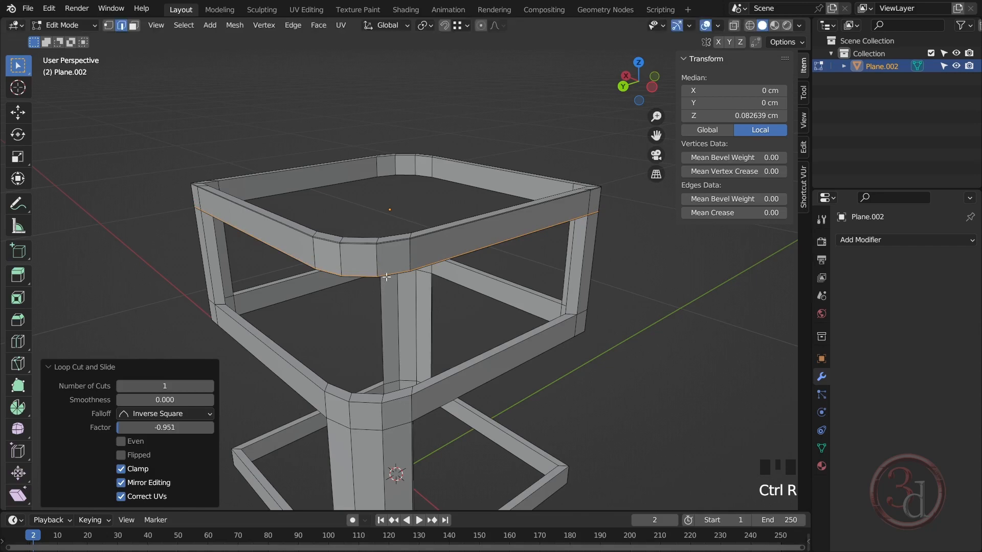
- Try a Subdivision Surface modifier with viewport level 2 on the frame structure and examine the top frame's rounded corner
{"action": "middle_click_drag", "start_coordinate": [555, 266], "coordinate": [535, 295], "text": "alt"}
{"action": "scroll", "coordinate": [395, 337], "scroll_direction": "up", "scroll_amount": 3}
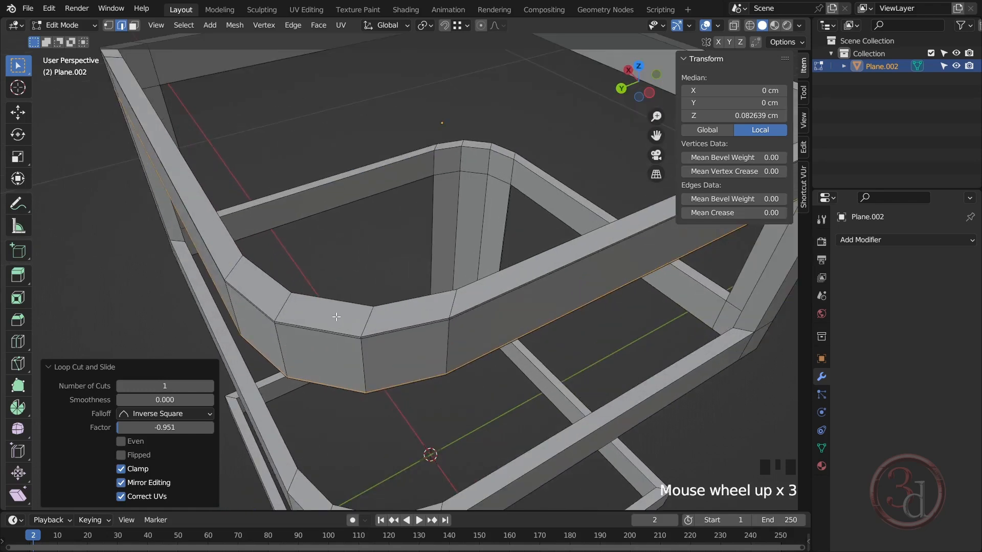
{"action": "scroll", "coordinate": [347, 340], "scroll_direction": "down", "scroll_amount": 2}
{"action": "middle_click_drag", "start_coordinate": [346, 339], "coordinate": [327, 233], "text": "alt"}
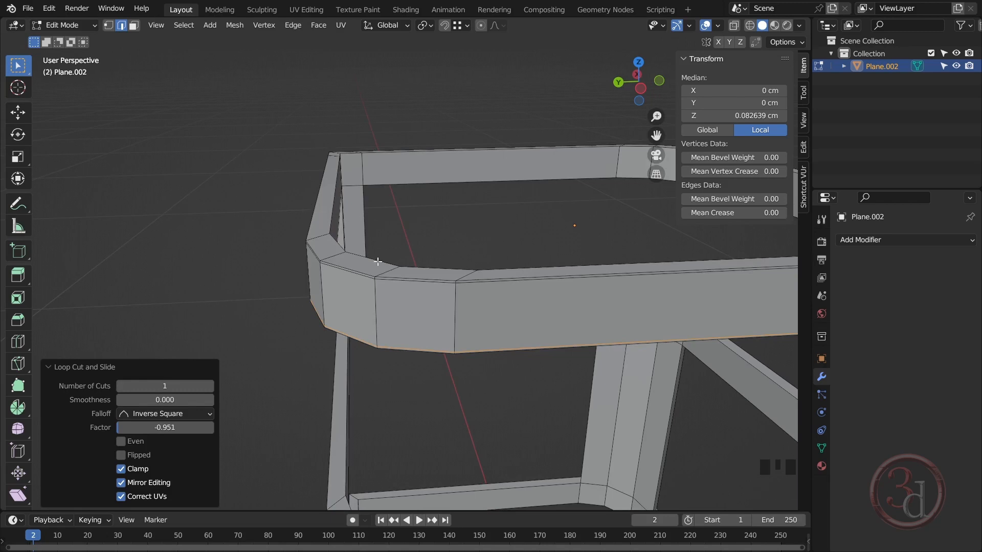
{"action": "key", "text": "Tab"}
{"action": "left_click", "coordinate": [882, 240]}
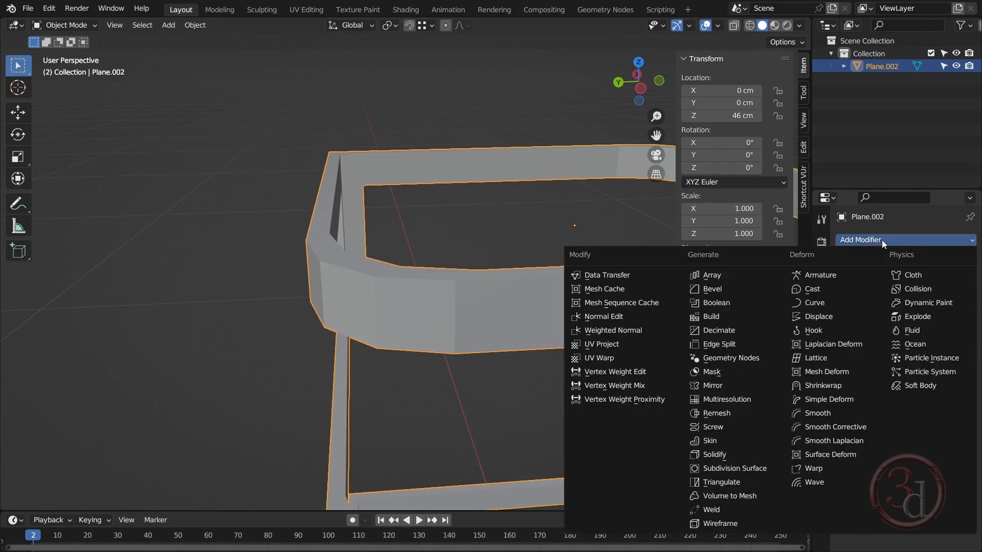
{"action": "left_click", "coordinate": [740, 469]}
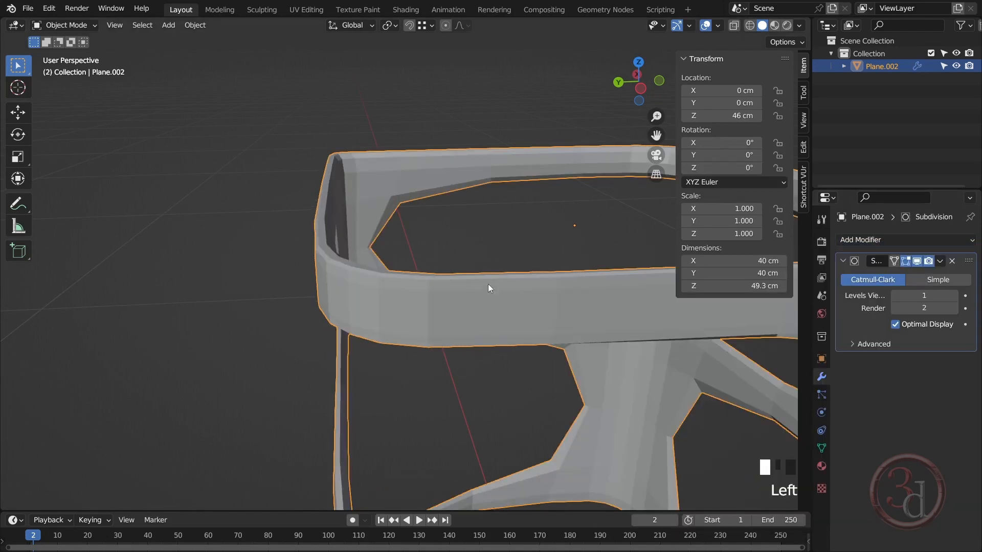
{"action": "left_click", "coordinate": [954, 295]}
{"action": "middle_click", "coordinate": [330, 213], "text": "alt"}
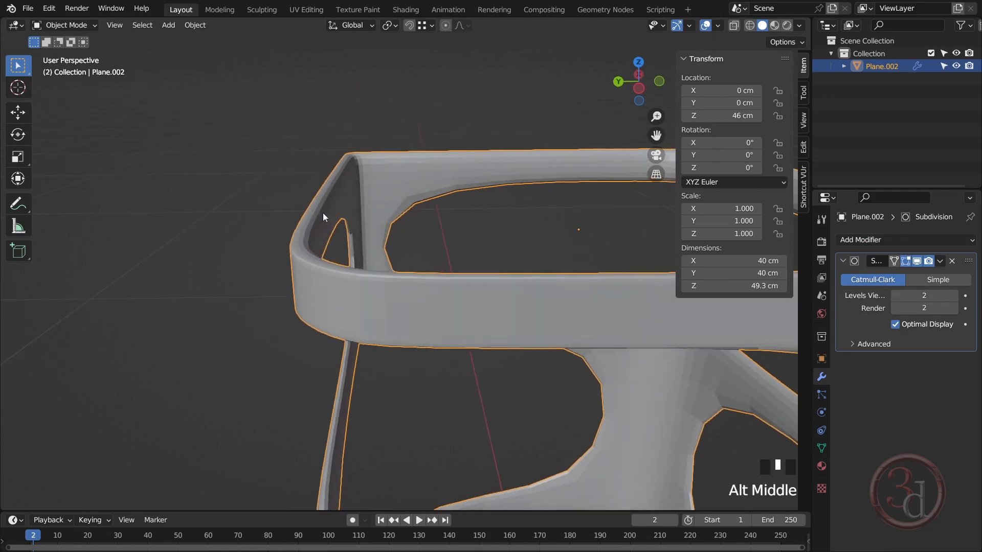
{"action": "scroll", "coordinate": [303, 222], "scroll_direction": "up", "scroll_amount": 3}
{"action": "middle_click", "coordinate": [331, 213], "text": "alt"}
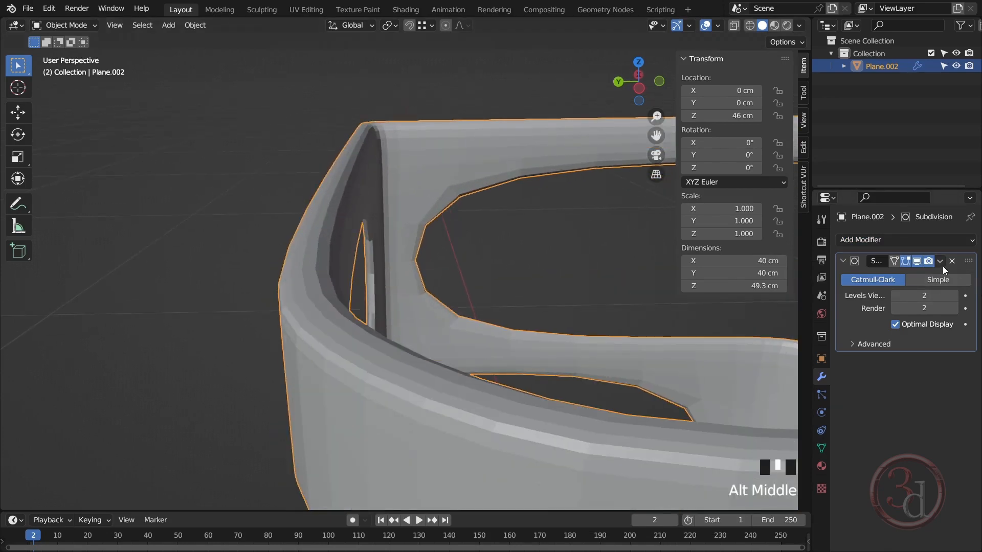
- Turn off the Subdivision modifier's edit-mode and viewport display, and remove the modifier from the frame structure
{"action": "left_click", "coordinate": [894, 261]}
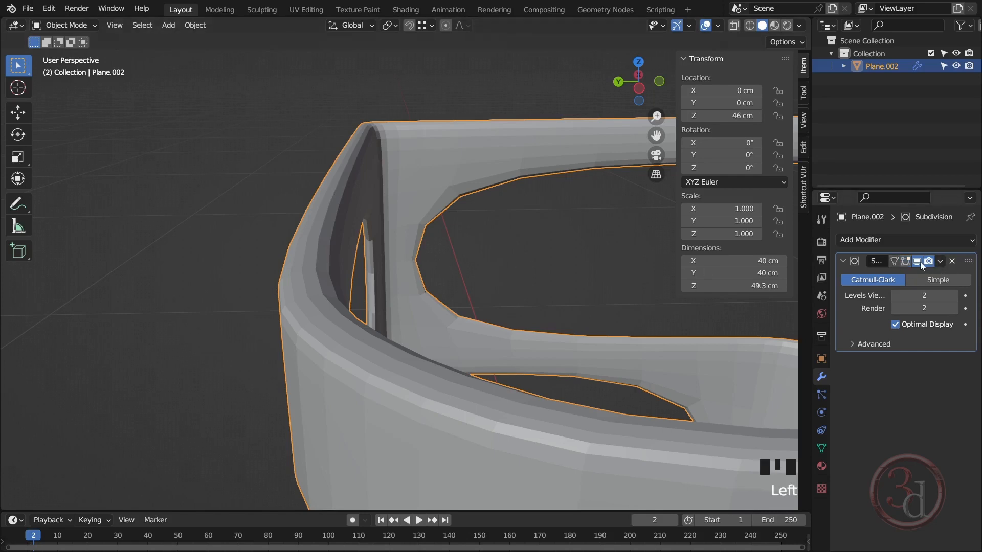
{"action": "left_click", "coordinate": [918, 261]}
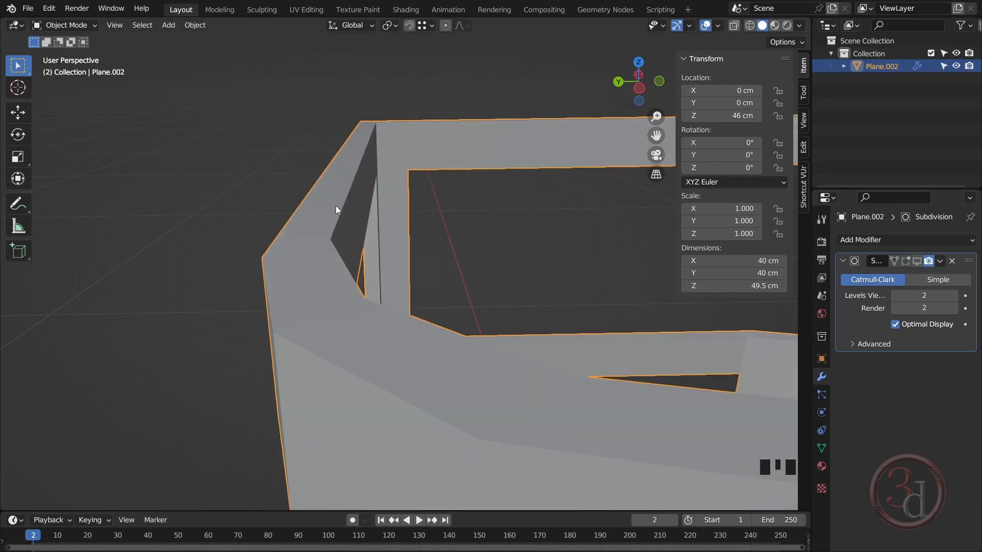
{"action": "left_click", "coordinate": [952, 261]}
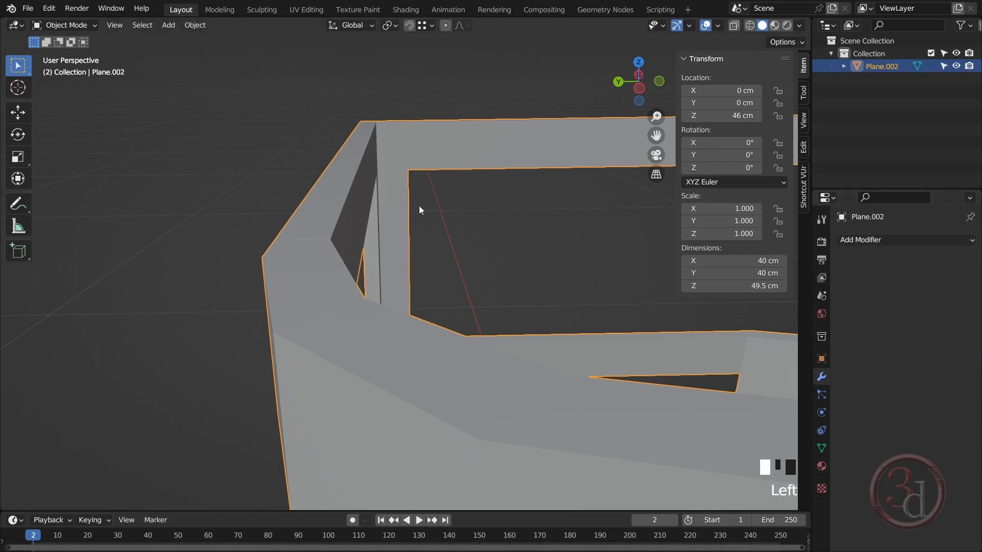
- Add one loop cut along the top frame's upper face, close to its inner edge, with a slide factor of -0.921
{"action": "scroll", "coordinate": [440, 354], "scroll_direction": "down", "scroll_amount": 2}
{"action": "middle_click", "coordinate": [470, 364], "text": "alt"}
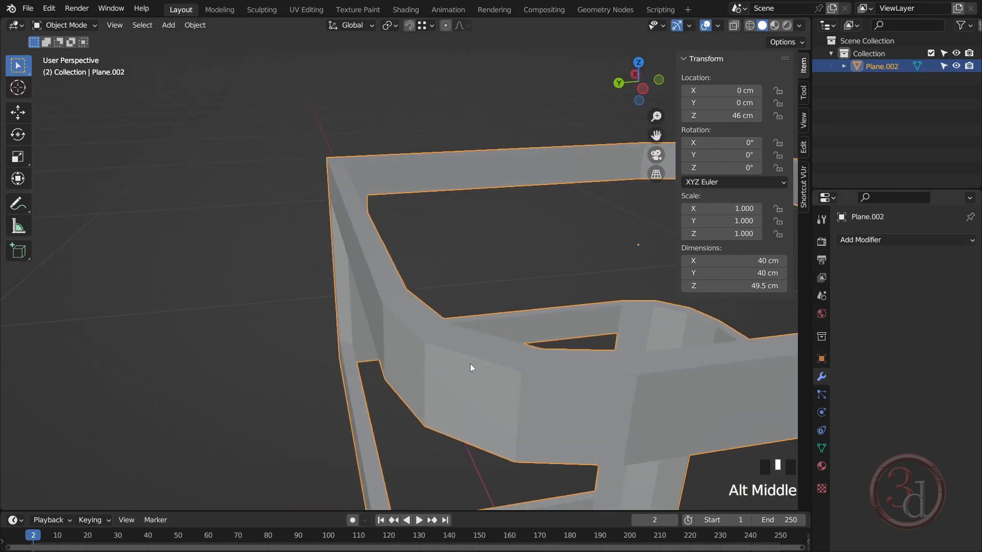
{"action": "key", "text": "Tab"}
{"action": "middle_click_drag", "start_coordinate": [470, 364], "coordinate": [454, 337]}
{"action": "middle_click", "coordinate": [376, 318], "text": "alt"}
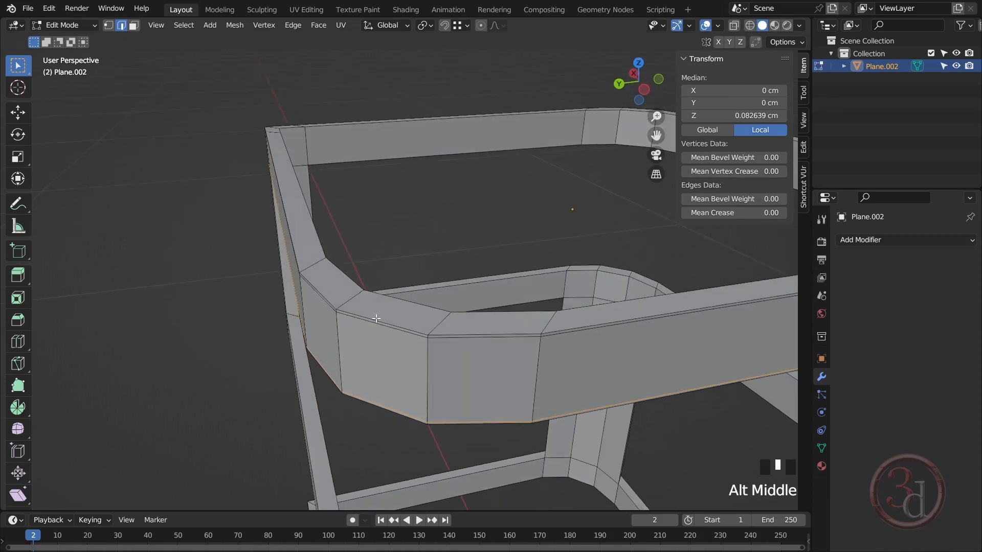
{"action": "key", "text": "ctrl+r"}
{"action": "left_click", "coordinate": [351, 294]}
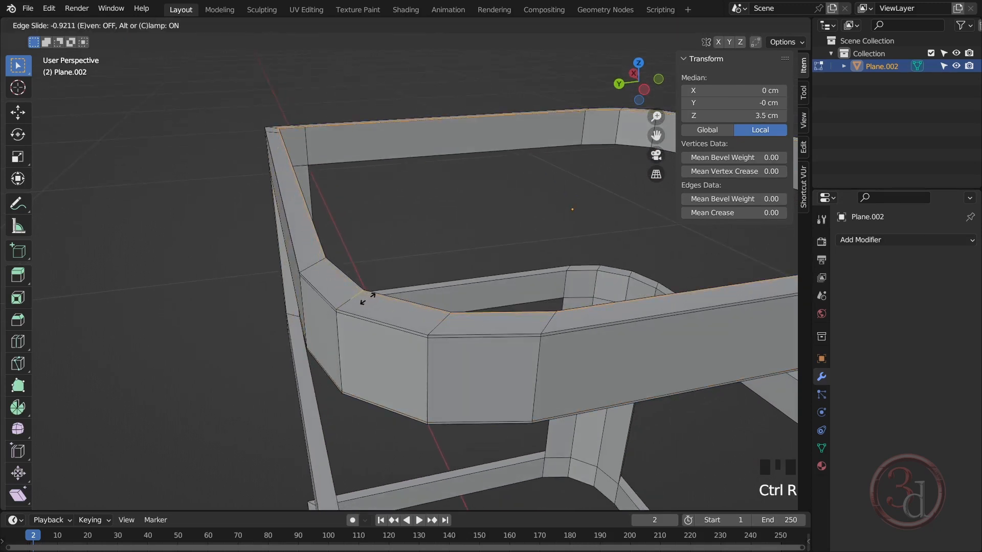
{"action": "left_click", "coordinate": [368, 299]}
- Add one loop cut along the top frame's upper face, close to its outer edge, with a slide factor of 0.876
{"action": "key", "text": "ctrl+r"}
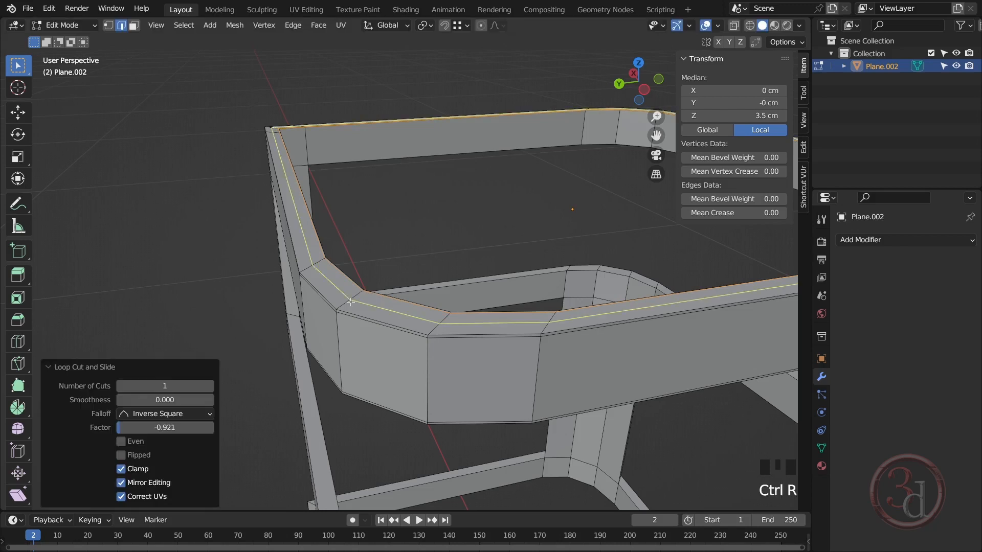
{"action": "left_click", "coordinate": [349, 302]}
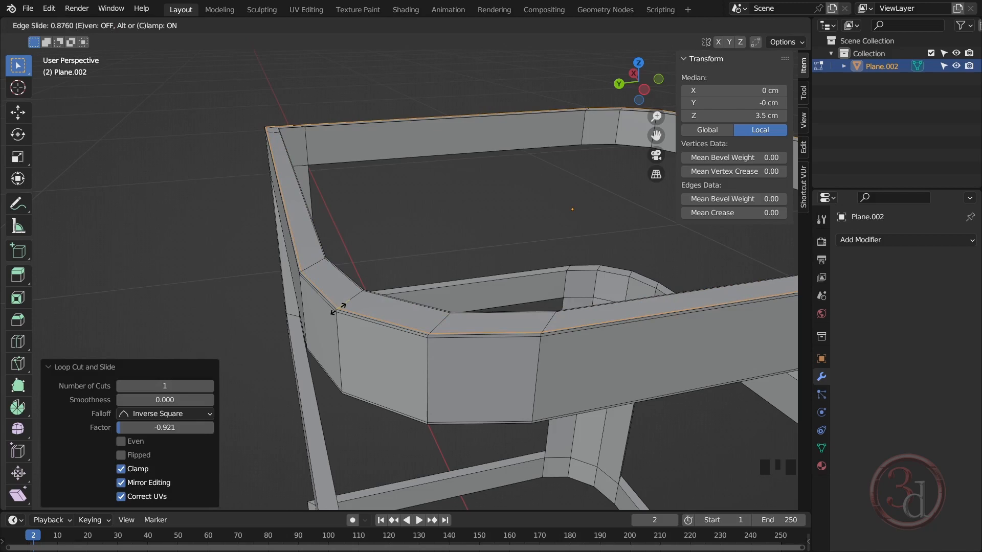
{"action": "left_click", "coordinate": [339, 308]}
- Add one loop cut around the -X/+Y opening between the top and middle frames, close to its outer edge, with a slide factor of 0.883
{"action": "scroll", "coordinate": [374, 328], "scroll_direction": "down", "scroll_amount": 1}
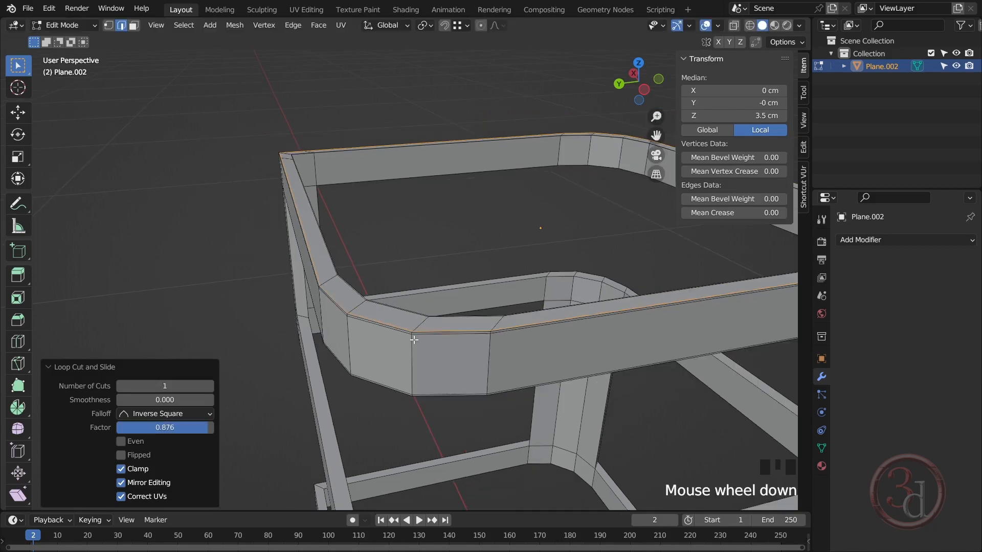
{"action": "middle_click", "coordinate": [426, 355], "text": "alt"}
{"action": "middle_click", "coordinate": [386, 302], "text": "alt"}
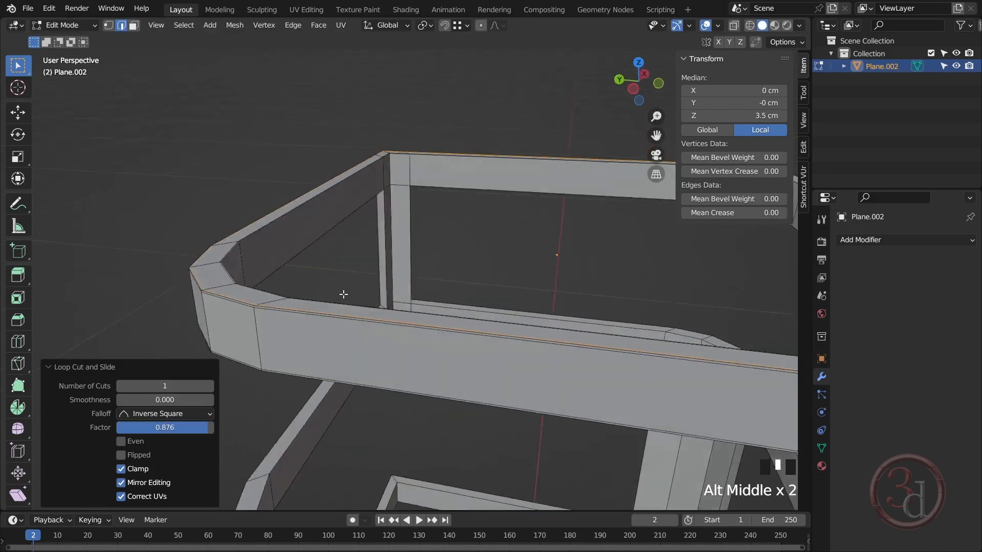
{"action": "middle_click_drag", "start_coordinate": [304, 291], "coordinate": [433, 308]}
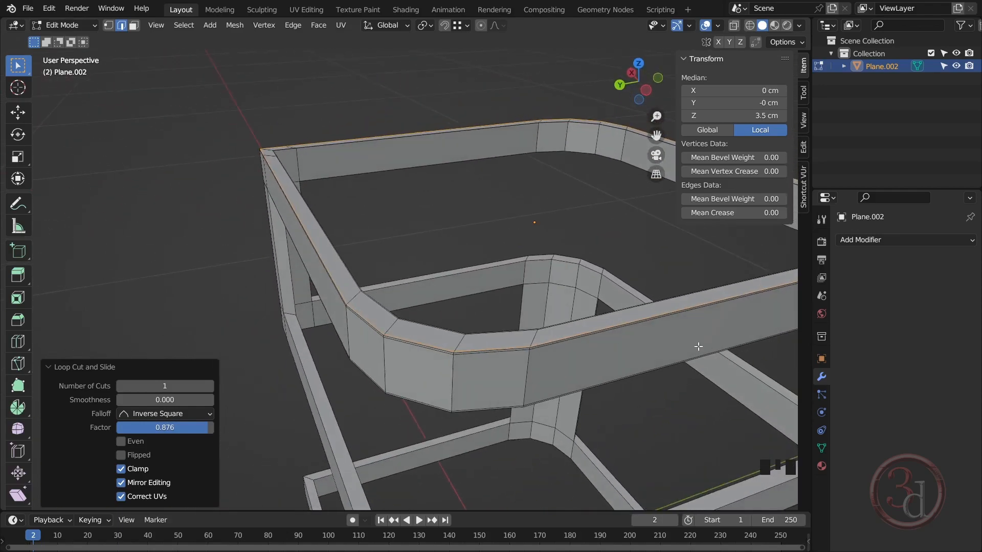
{"action": "middle_click_drag", "start_coordinate": [549, 339], "coordinate": [541, 228], "text": "alt"}
{"action": "middle_click_drag", "start_coordinate": [486, 153], "coordinate": [485, 176]}
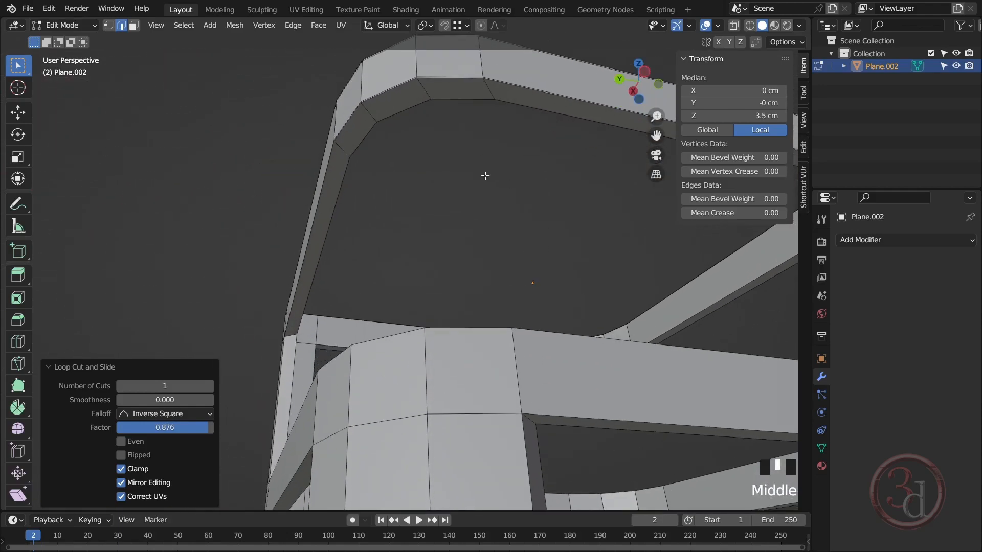
{"action": "middle_click_drag", "start_coordinate": [348, 251], "coordinate": [248, 252], "text": "alt"}
{"action": "scroll", "coordinate": [372, 236], "scroll_direction": "up", "scroll_amount": 3}
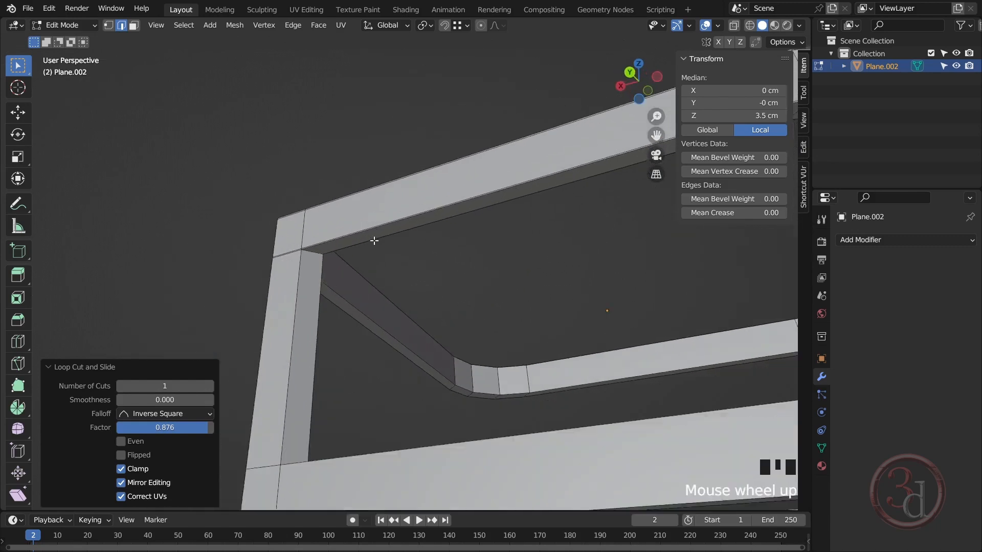
{"action": "key", "text": "ctrl+r"}
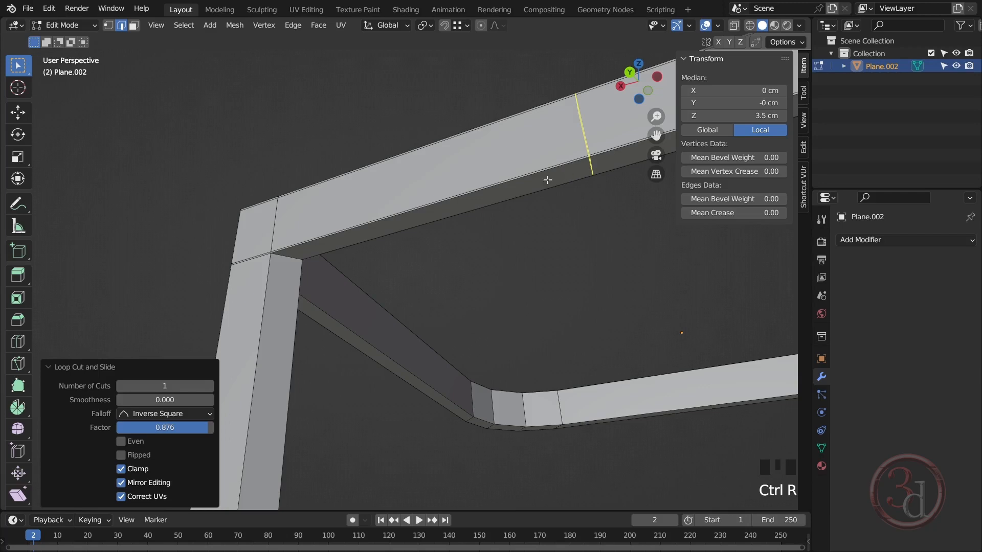
{"action": "left_click", "coordinate": [296, 253]}
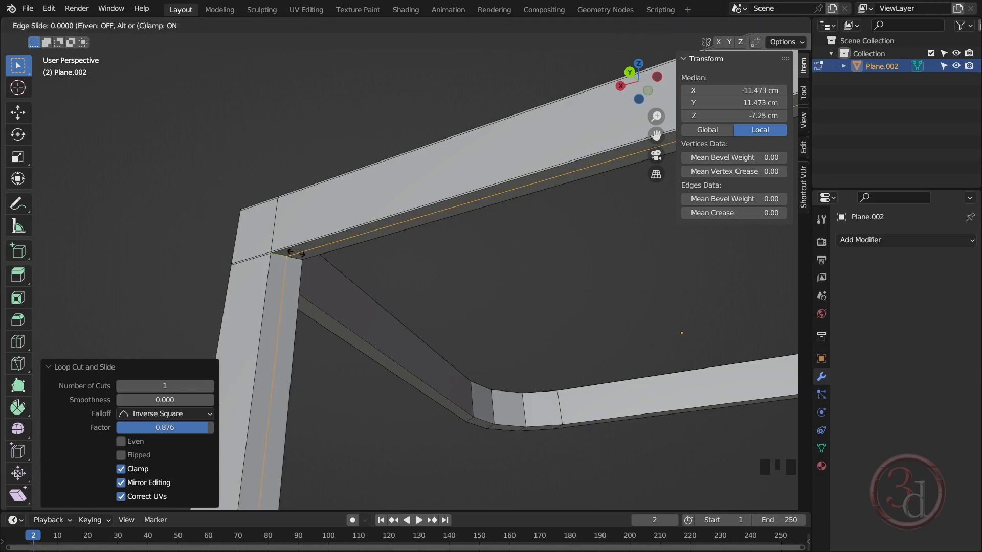
{"action": "left_click", "coordinate": [282, 251]}
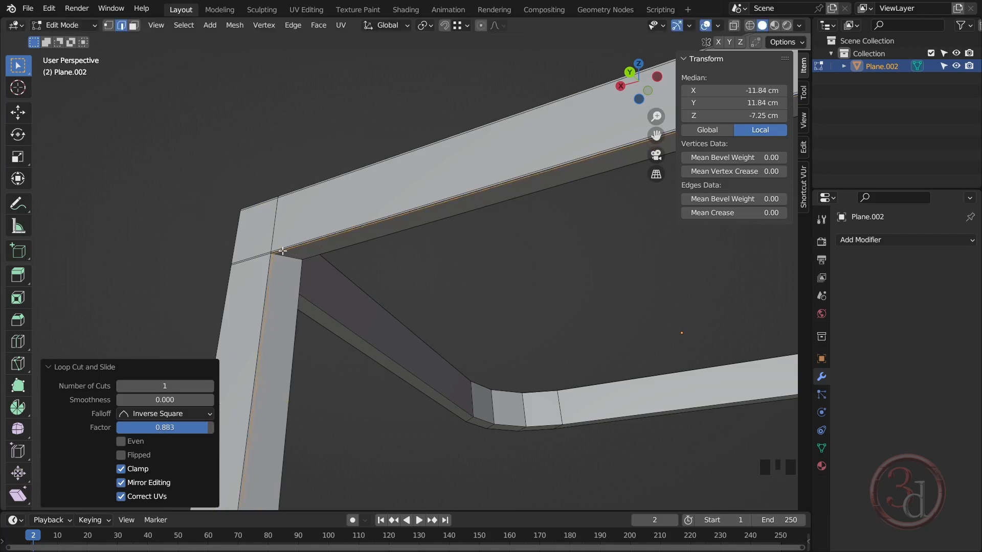
- Add one loop cut around the -X/+Y opening between the top and middle frames, close to its inner edge, with a slide factor of -0.904
{"action": "scroll", "coordinate": [293, 259], "scroll_direction": "up", "scroll_amount": 1}
{"action": "key", "text": "ctrl+r"}
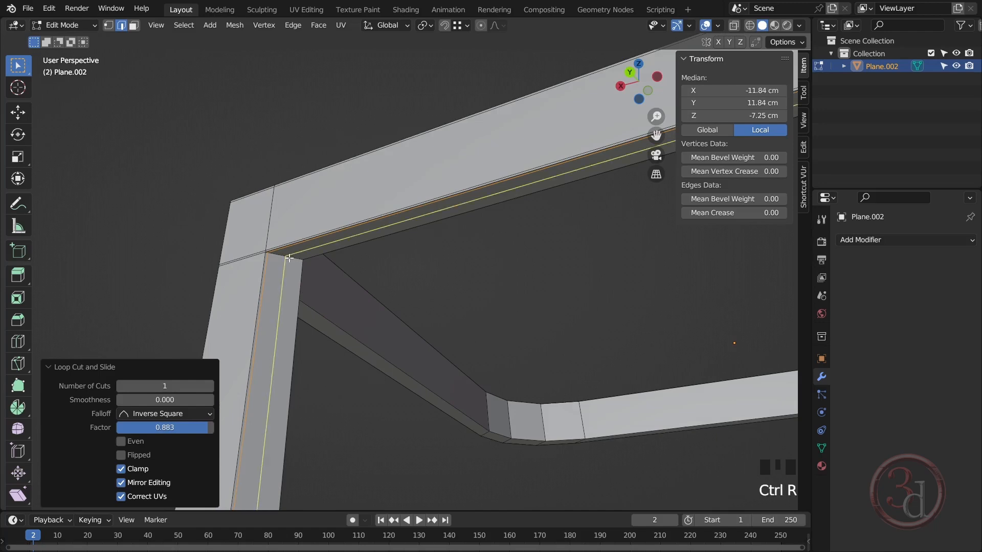
{"action": "left_click", "coordinate": [294, 258]}
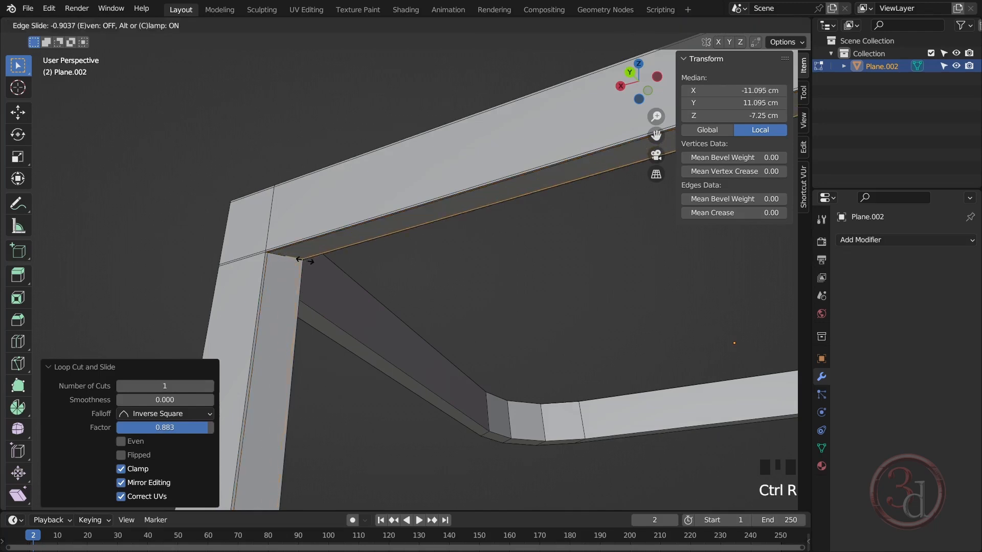
{"action": "left_click", "coordinate": [305, 260]}
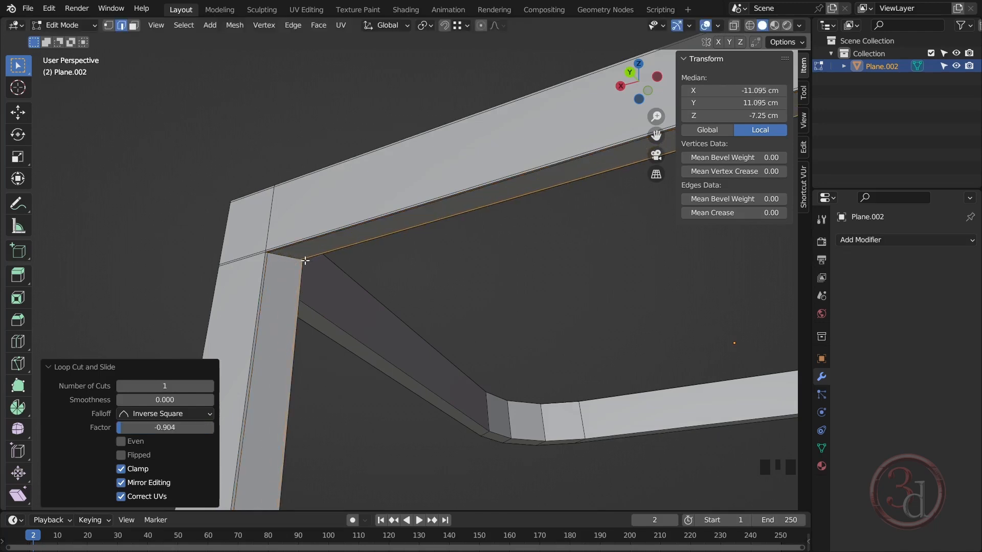
- Add a Subdivision Surface modifier to the frame structure and set its viewport level to 3
{"action": "scroll", "coordinate": [281, 220], "scroll_direction": "down", "scroll_amount": 2}
{"action": "middle_click_drag", "start_coordinate": [329, 268], "coordinate": [328, 296], "text": "alt"}
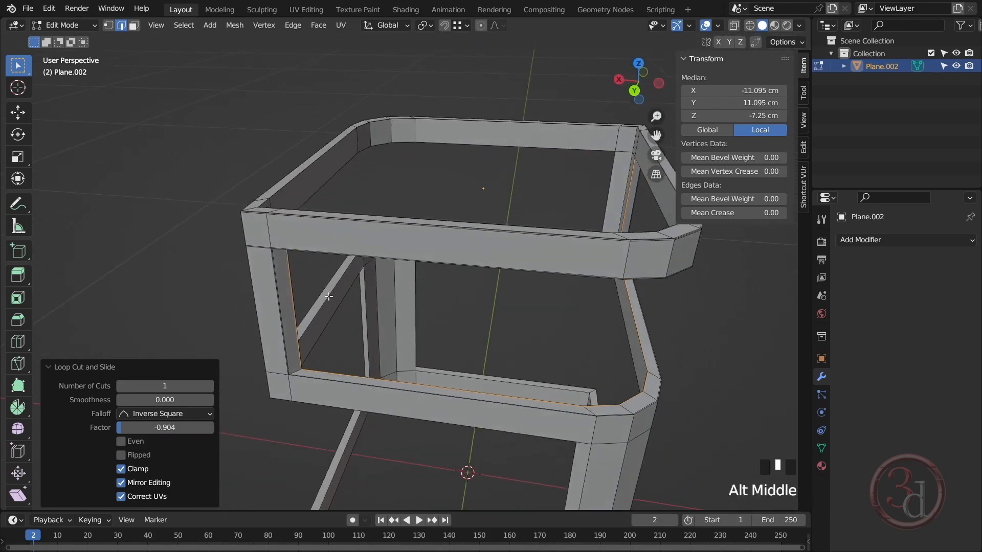
{"action": "key", "text": "Tab"}
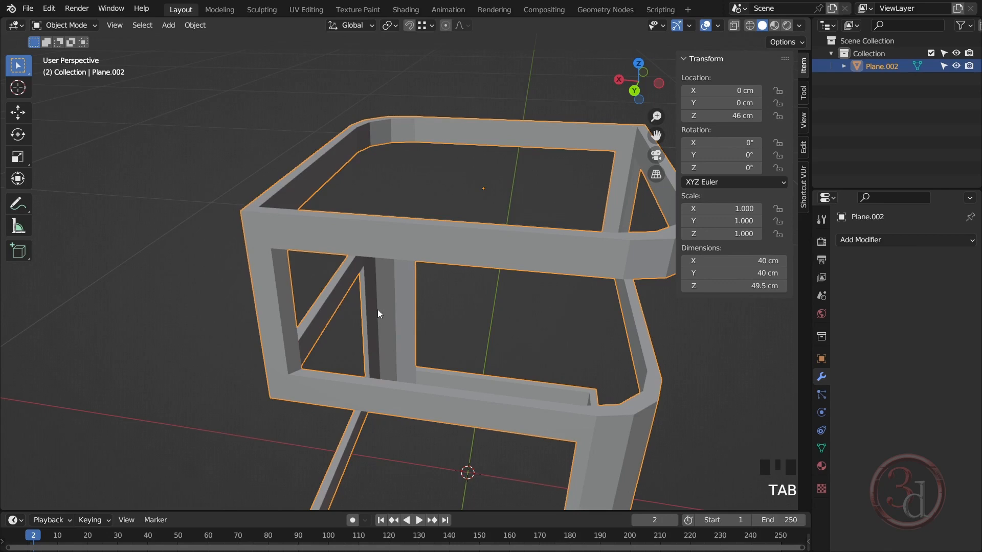
{"action": "left_click", "coordinate": [875, 240]}
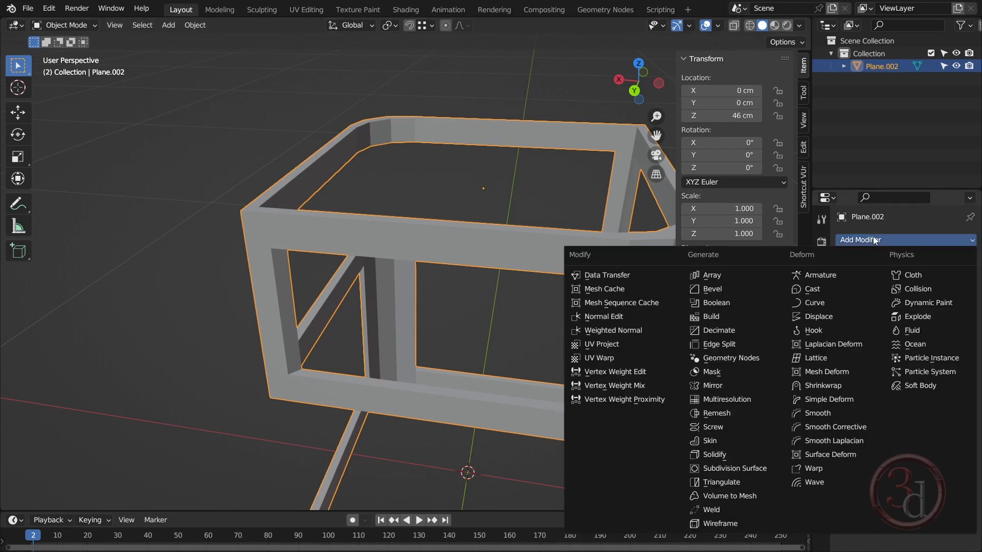
{"action": "left_click", "coordinate": [731, 469]}
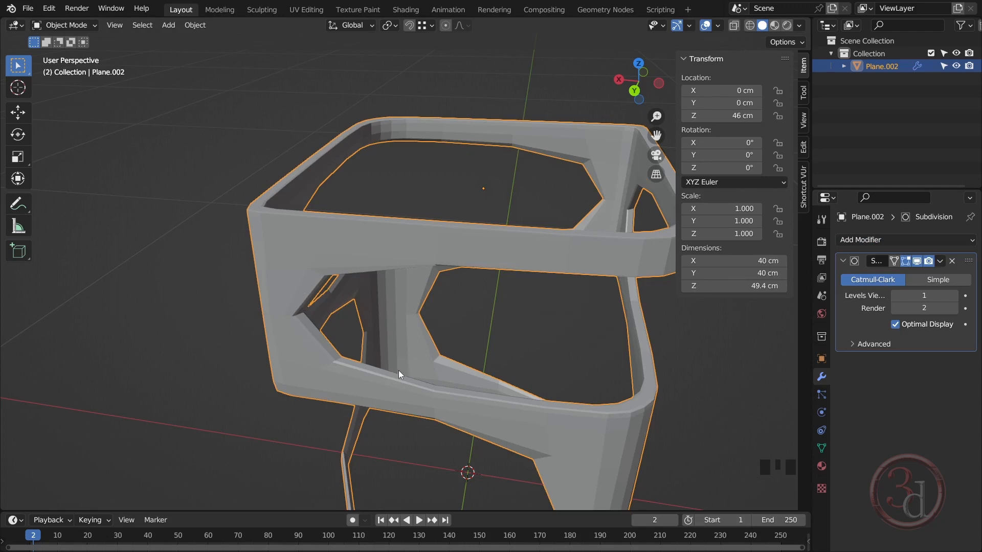
{"action": "left_click", "coordinate": [954, 295]}
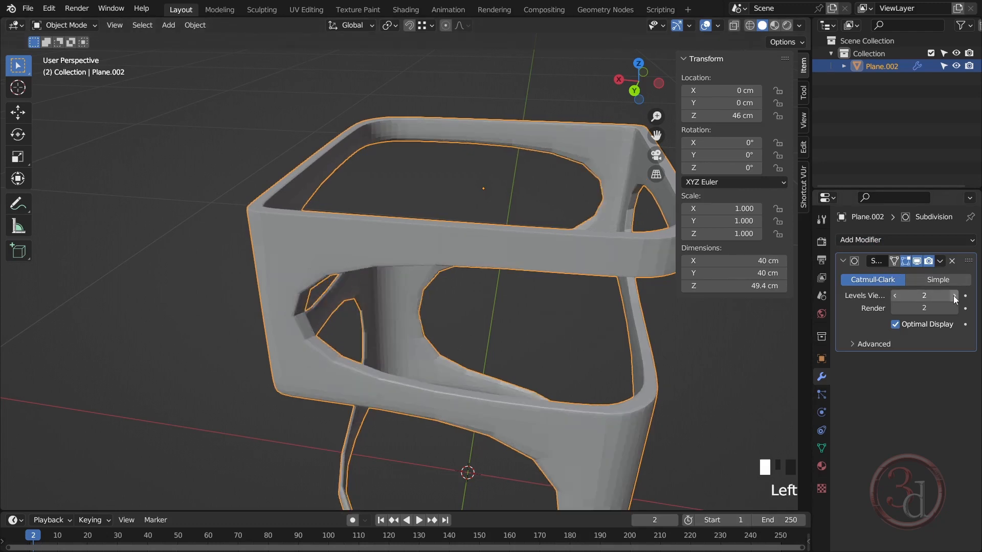
{"action": "left_click", "coordinate": [954, 295]}
{"action": "middle_click", "coordinate": [363, 249], "text": "alt"}
{"action": "middle_click_drag", "start_coordinate": [364, 249], "coordinate": [327, 242]}
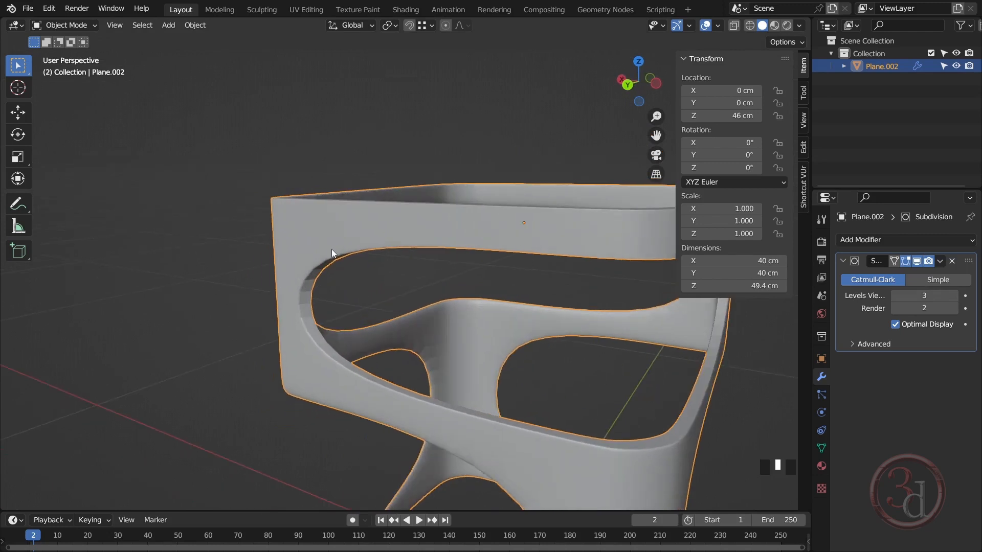
- Turn off the Subdivision modifier's display in Edit Mode and return to editing the frame's mesh
{"action": "key", "text": "Tab"}
{"action": "key", "text": "Tab"}
{"action": "left_click", "coordinate": [905, 263]}
{"action": "key", "text": "Tab"}
- Add one loop cut across the top frame's +Y bar, close to the +X/+Y column, with a slide factor of 0.942
{"action": "middle_click_drag", "start_coordinate": [340, 274], "coordinate": [375, 233], "text": "alt"}
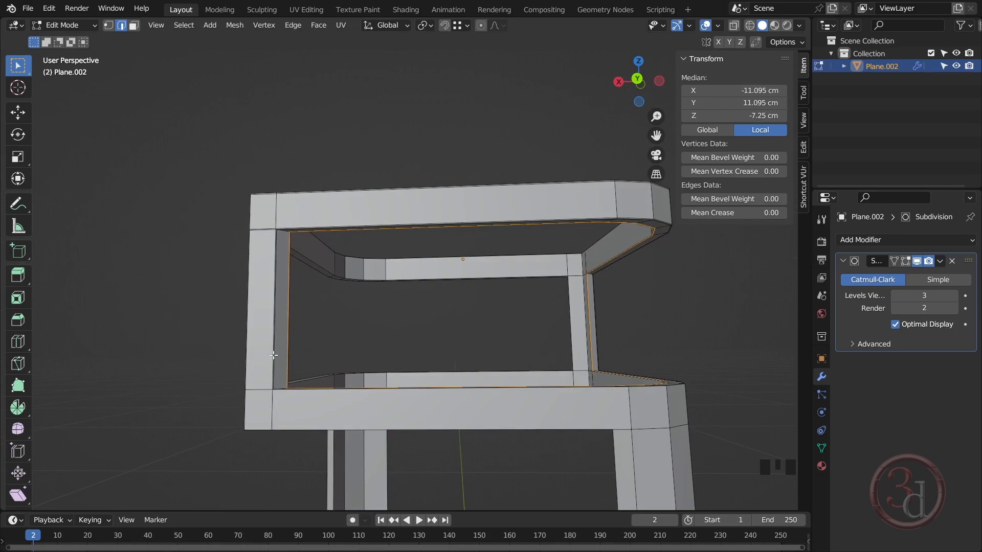
{"action": "middle_click_drag", "start_coordinate": [285, 262], "coordinate": [256, 240], "text": "alt"}
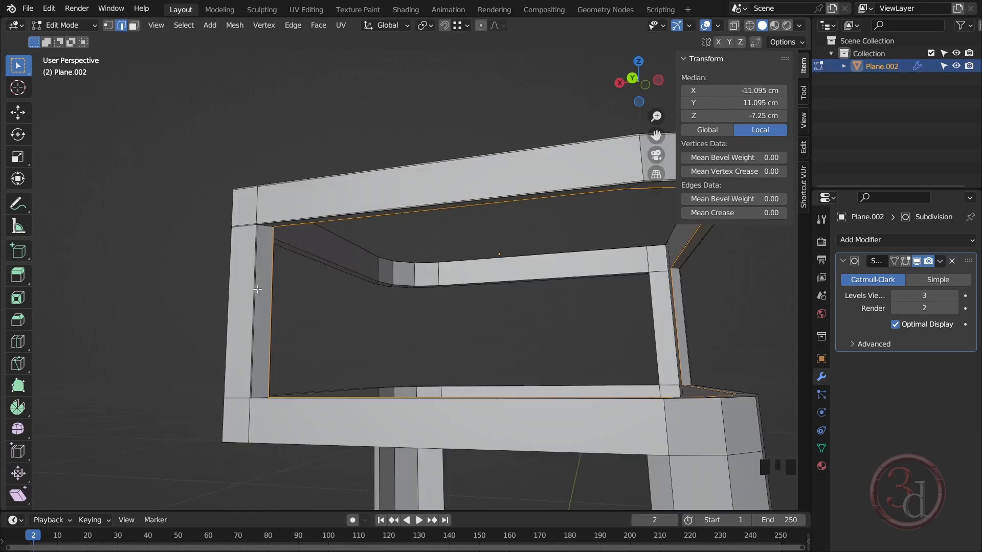
{"action": "middle_click_drag", "start_coordinate": [279, 280], "coordinate": [333, 318], "text": "alt"}
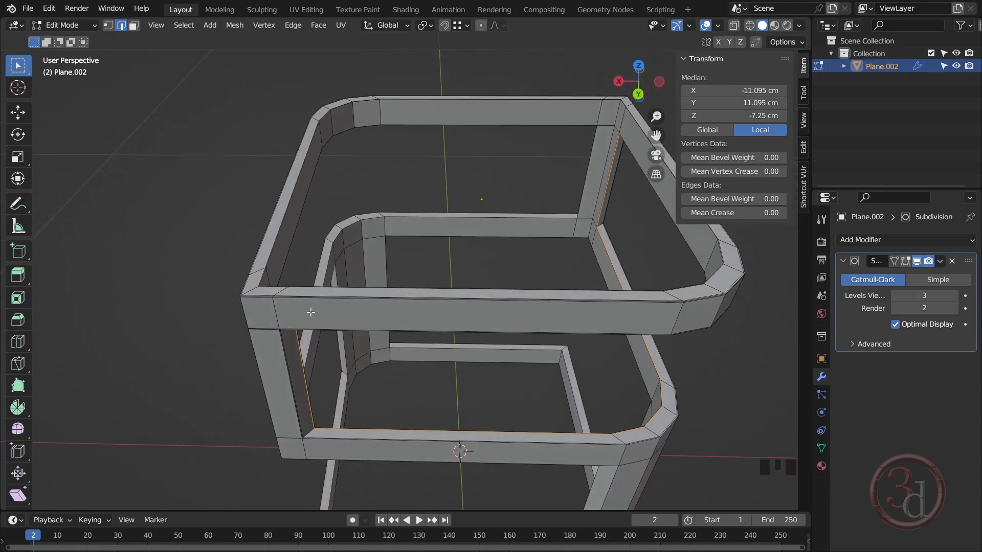
{"action": "key", "text": "ctrl+r"}
{"action": "left_click", "coordinate": [384, 309]}
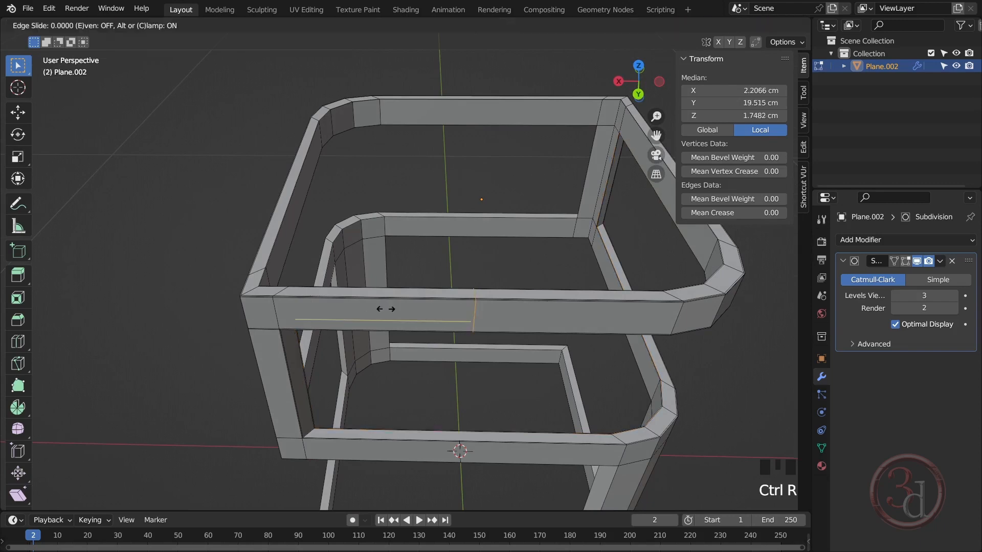
{"action": "left_click", "coordinate": [190, 344]}
- Add one loop cut across the middle frame's +Y bar, close to the +X/+Y column, with a slide factor of 0.955, and check it subdivided
{"action": "middle_click_drag", "start_coordinate": [190, 344], "coordinate": [406, 343], "text": "alt"}
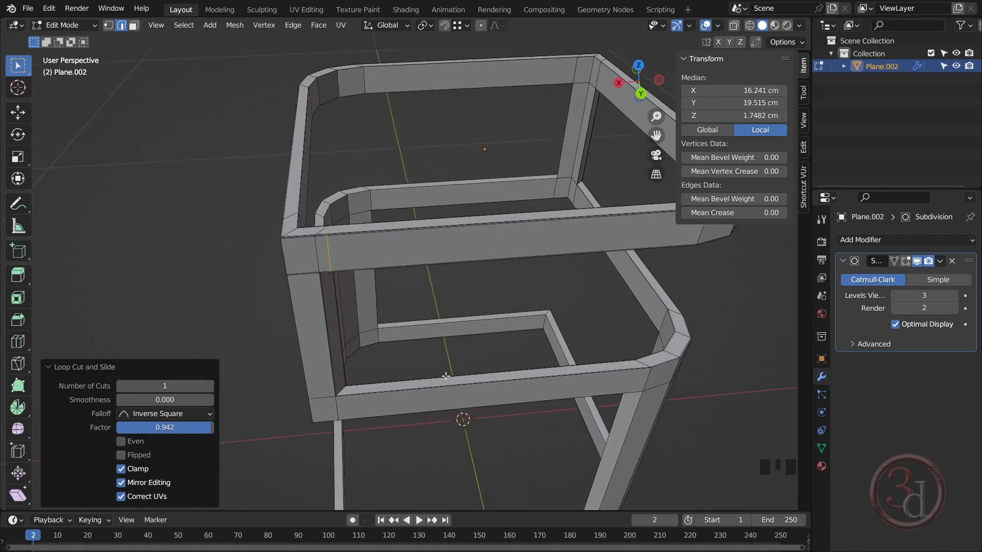
{"action": "key", "text": "ctrl+r"}
{"action": "left_click", "coordinate": [493, 394]}
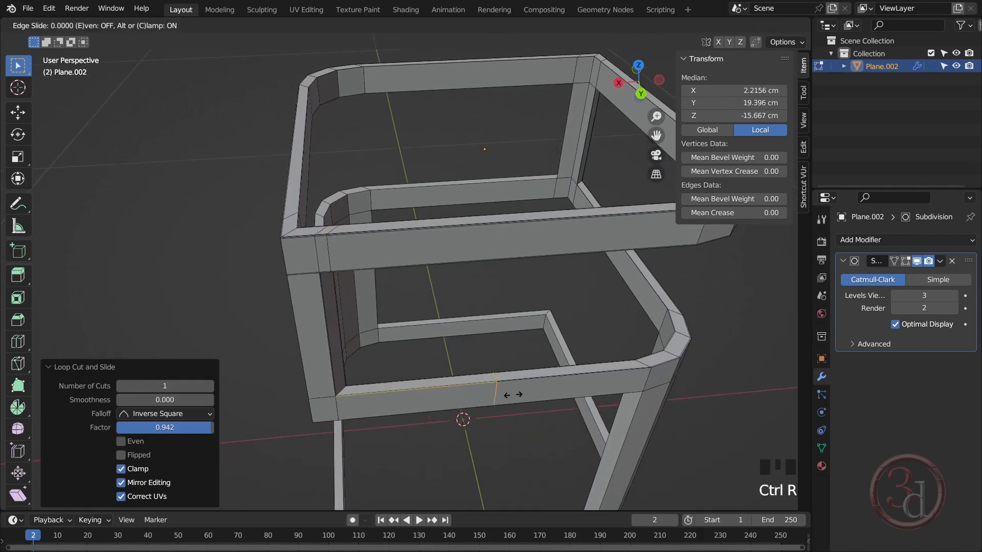
{"action": "left_click", "coordinate": [378, 420]}
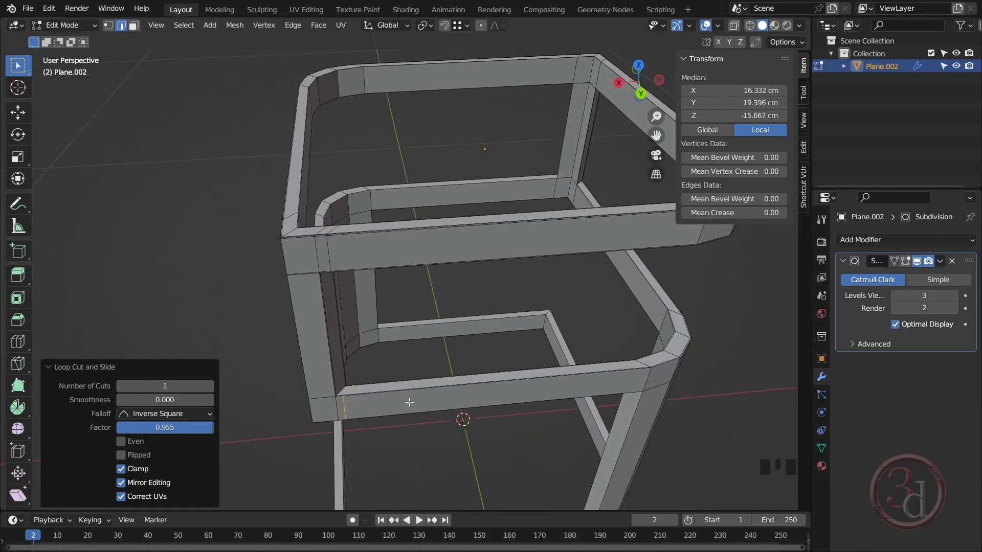
{"action": "key", "text": "Tab"}
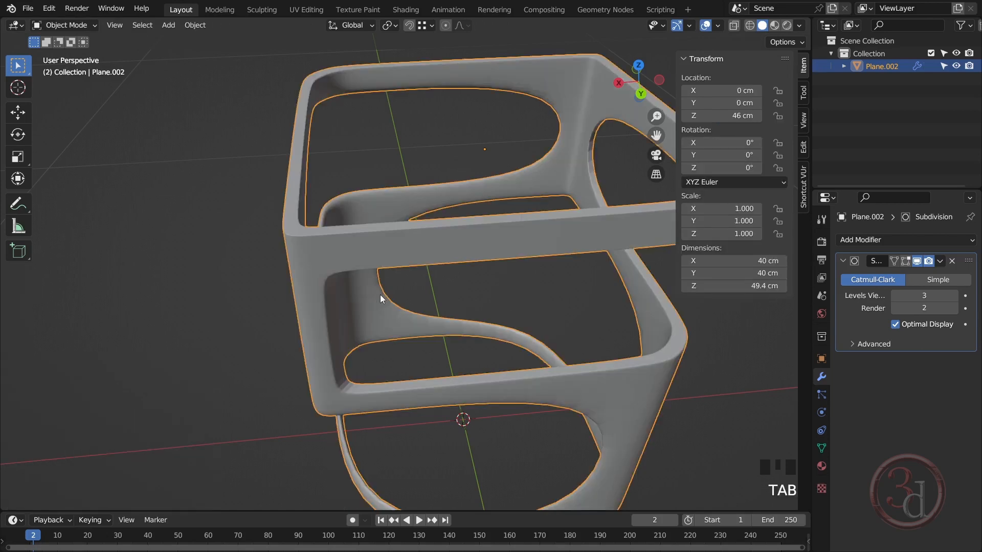
{"action": "middle_click", "coordinate": [380, 278], "text": "alt"}
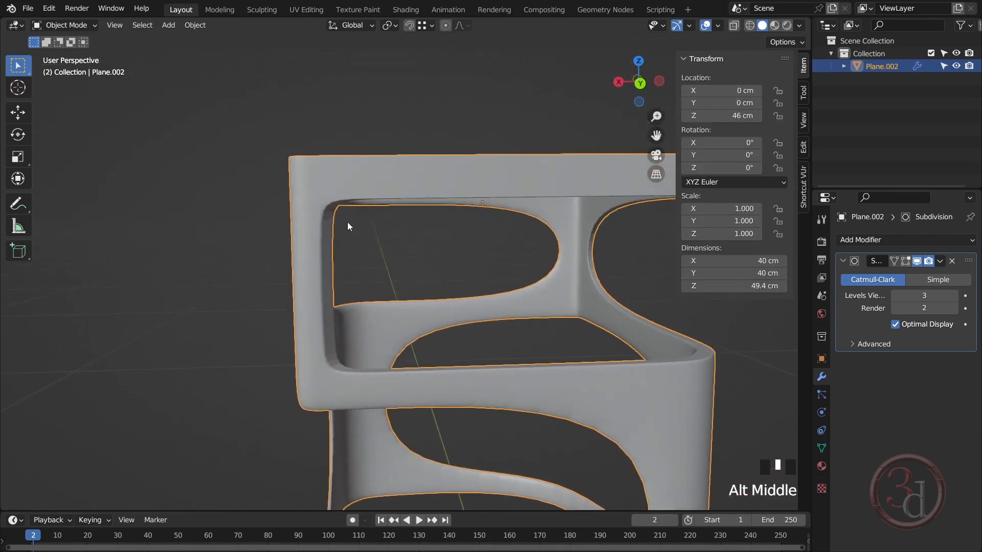
{"action": "middle_click", "coordinate": [357, 259], "text": "alt"}
- Add one loop cut around the +X/+Y column just below the top frame, with a slide factor of -0.966
{"action": "key", "text": "Tab"}
{"action": "middle_click", "coordinate": [348, 261], "text": "alt"}
{"action": "middle_click", "coordinate": [346, 239], "text": "alt"}
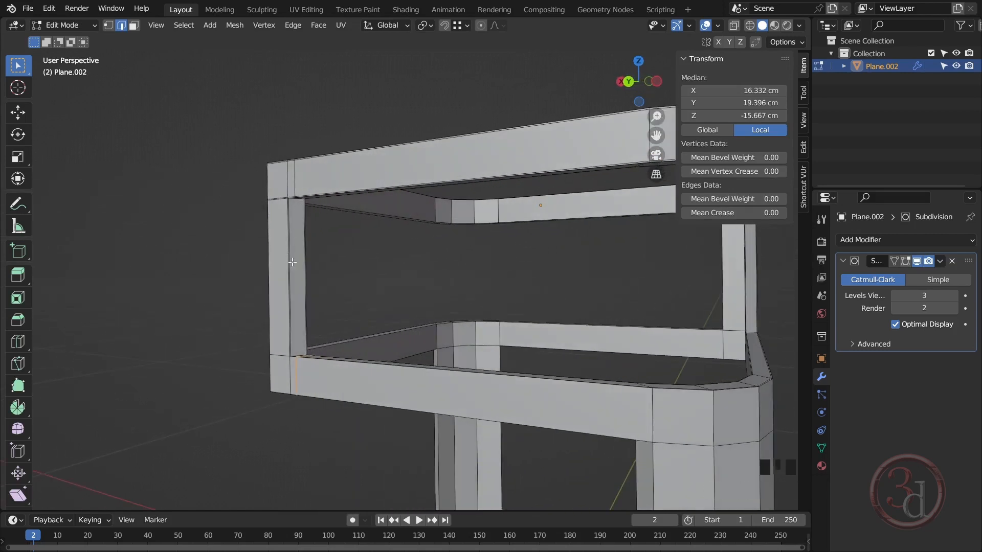
{"action": "key", "text": "ctrl+r"}
{"action": "left_click", "coordinate": [292, 279]}
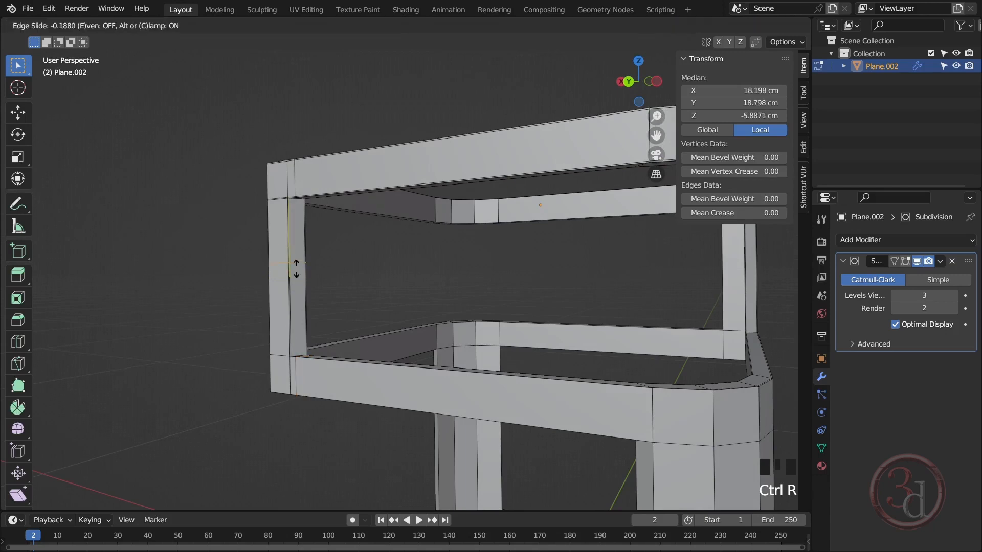
{"action": "left_click", "coordinate": [324, 209]}
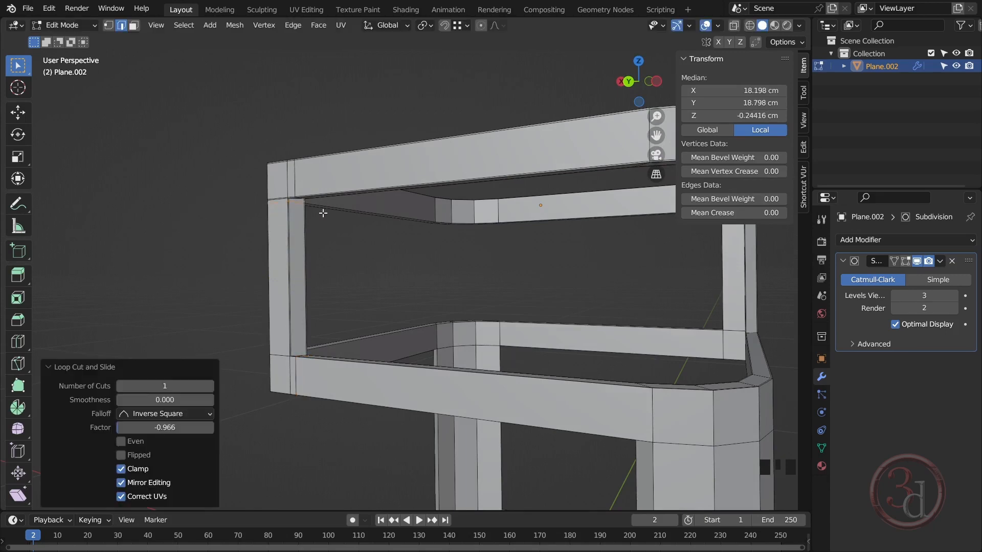
- Add one loop cut around the +X/+Y column just above the middle frame, with a slide factor of about 0.975
{"action": "key", "text": "ctrl+r"}
{"action": "left_click", "coordinate": [286, 267]}
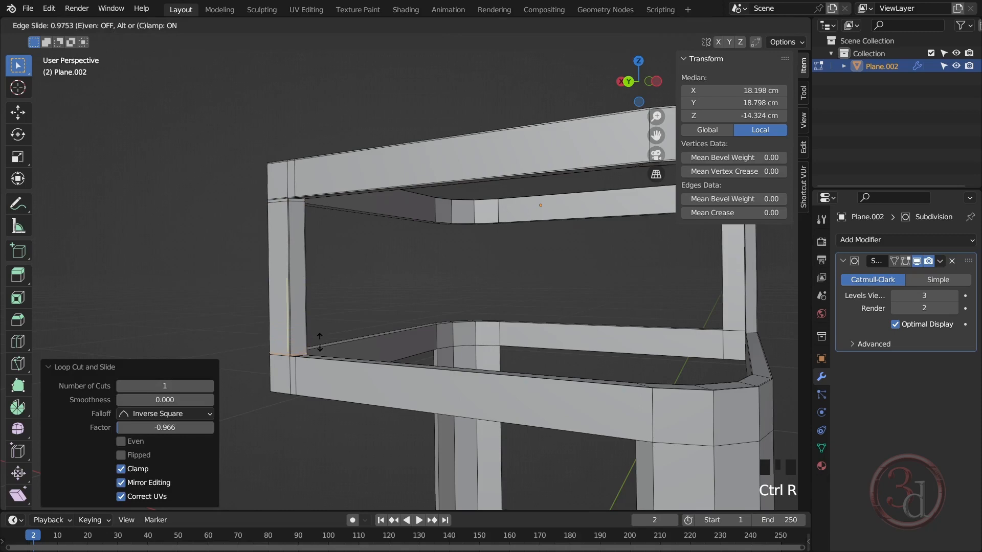
{"action": "left_click", "coordinate": [320, 340]}
{"action": "key", "text": "Tab"}
{"action": "middle_click_drag", "start_coordinate": [358, 302], "coordinate": [278, 262], "text": "alt"}
- Edge-slide the +X/+Y column's upper support loop closer to the top frame by a factor of -0.577
{"action": "key", "text": "Tab"}
{"action": "scroll", "coordinate": [422, 294], "scroll_direction": "up", "scroll_amount": 4}
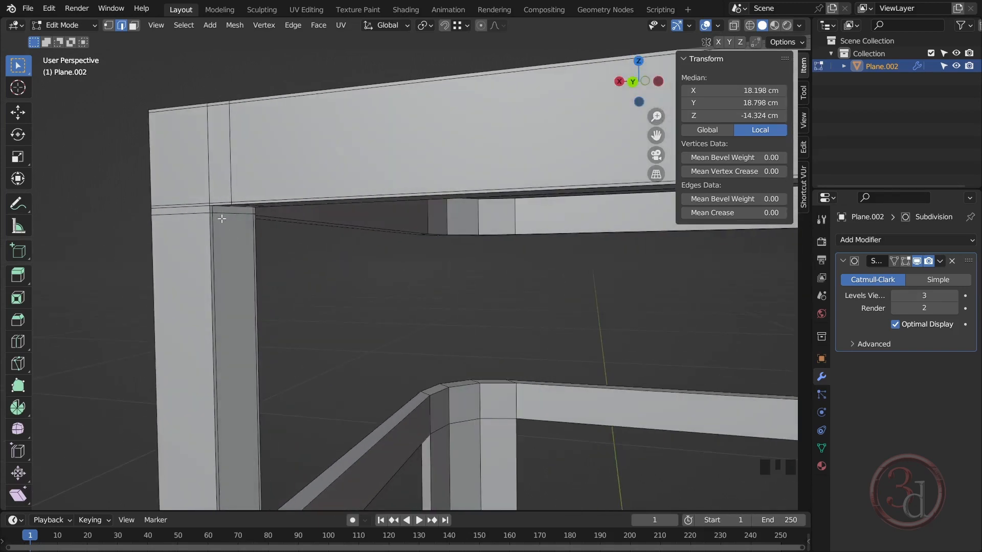
{"action": "middle_click_drag", "start_coordinate": [224, 220], "coordinate": [305, 268]}
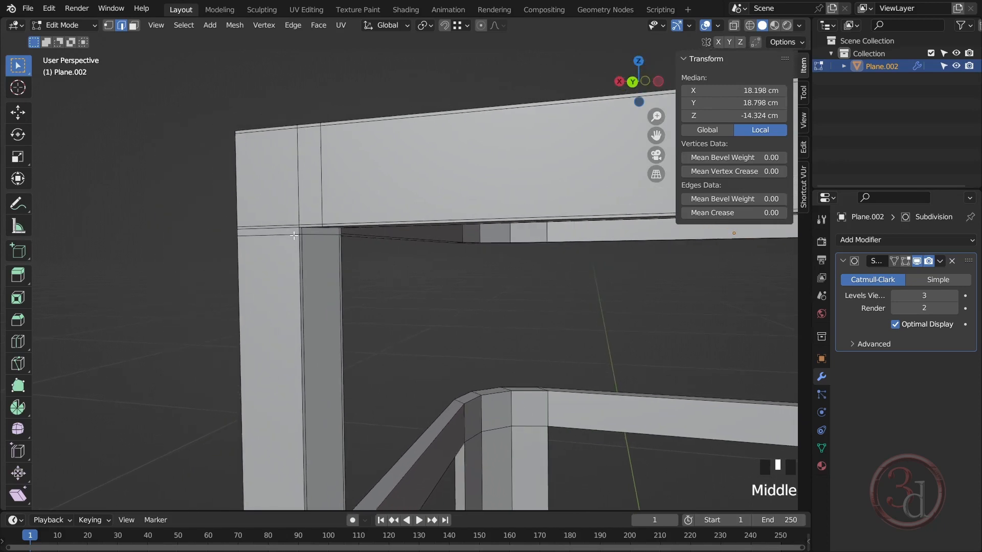
{"action": "left_click", "coordinate": [276, 234], "text": "alt"}
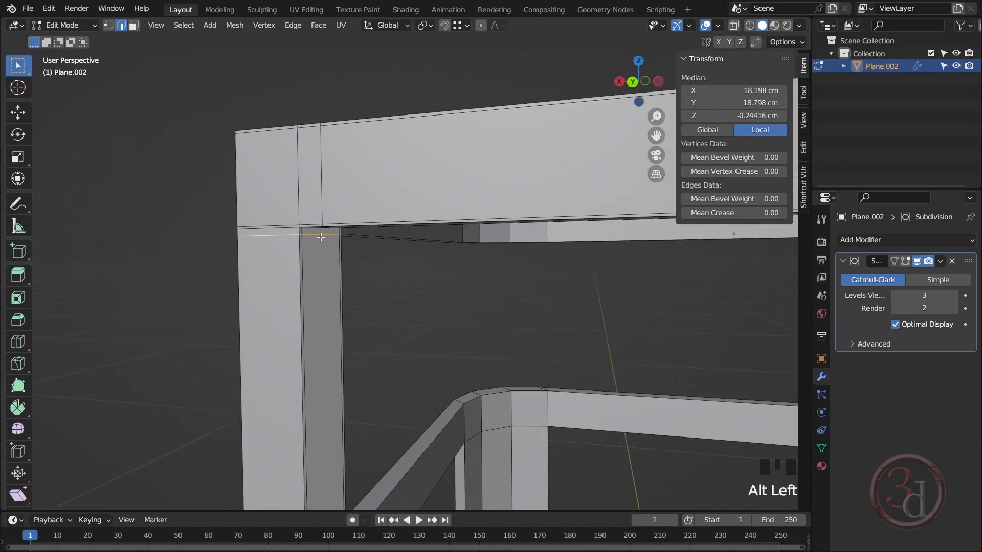
{"action": "mouse_move", "coordinate": [370, 273]}
{"action": "middle_mouse_down", "text": "alt"}
{"action": "mouse_move", "coordinate": [225, 274]}
{"action": "mouse_move", "coordinate": [382, 277]}
{"action": "middle_mouse_up", "text": "alt"}
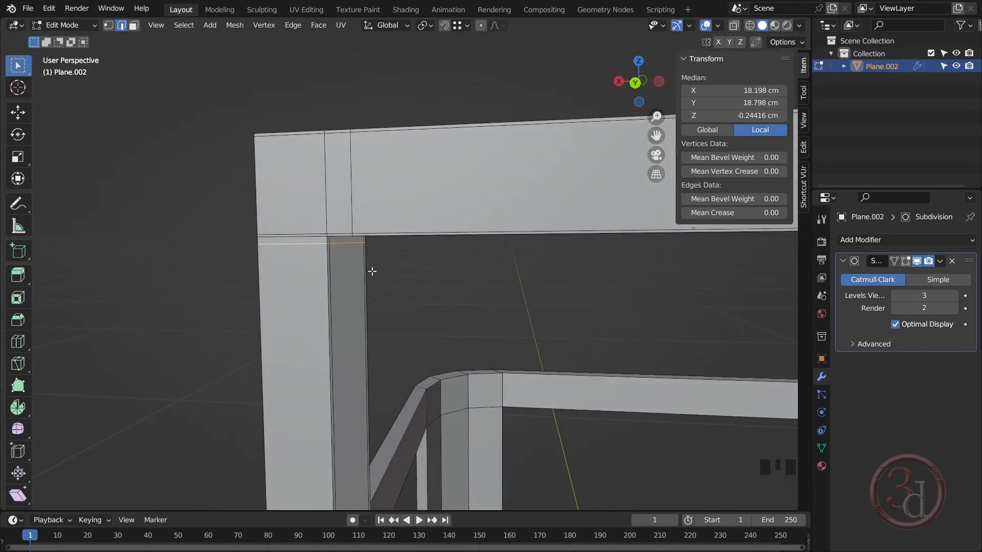
{"action": "key", "text": "g"}
{"action": "key", "text": "g"}
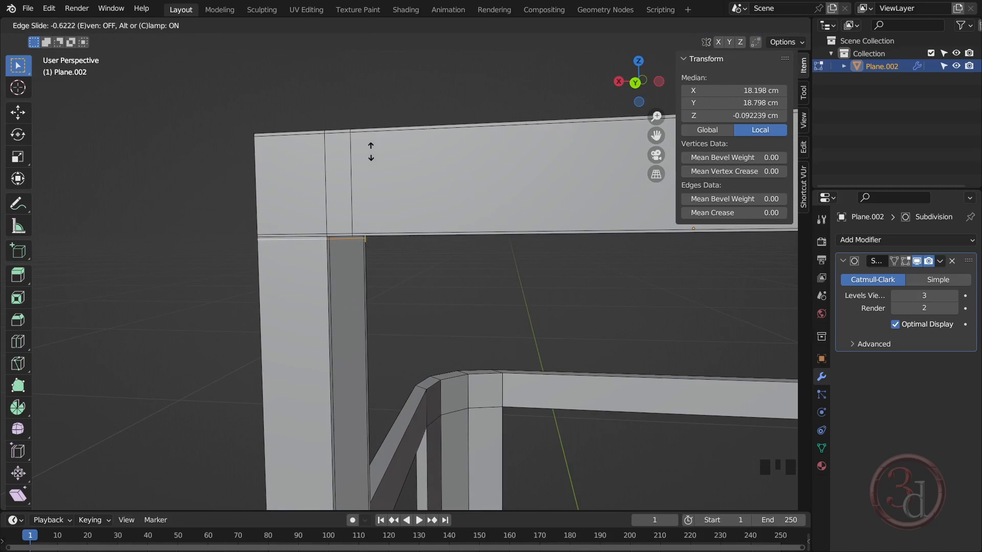
{"action": "left_click", "coordinate": [371, 160]}
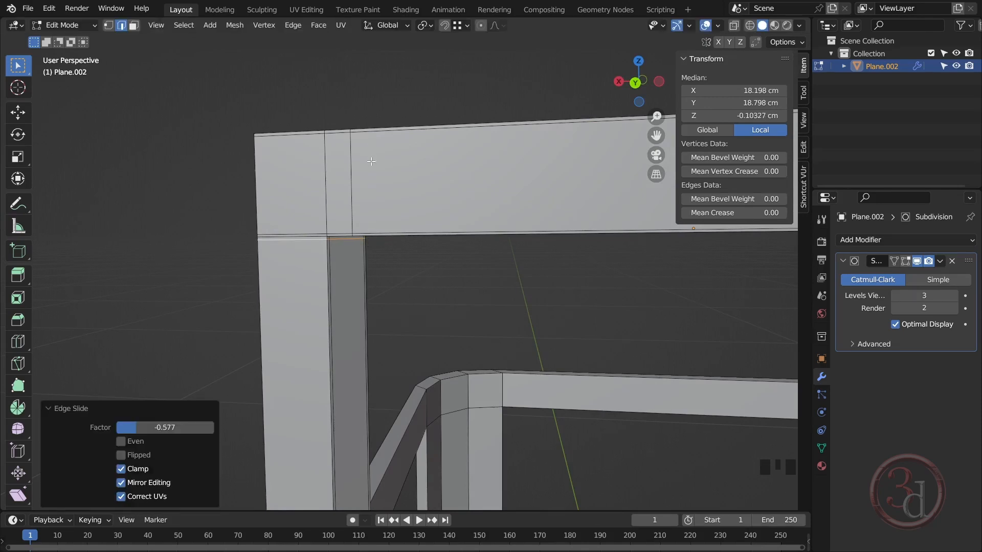
- Add one loop cut across the top frame's +X bar, close to the +X/+Y column, with a slide factor of -0.948
{"action": "scroll", "coordinate": [253, 206], "scroll_direction": "down", "scroll_amount": 3}
{"action": "middle_click_drag", "start_coordinate": [373, 291], "coordinate": [387, 304], "text": "alt"}
{"action": "left_click", "coordinate": [402, 270]}
{"action": "scroll", "coordinate": [325, 274], "scroll_direction": "down", "scroll_amount": 2}
{"action": "middle_click_drag", "start_coordinate": [326, 314], "coordinate": [423, 333], "text": "alt"}
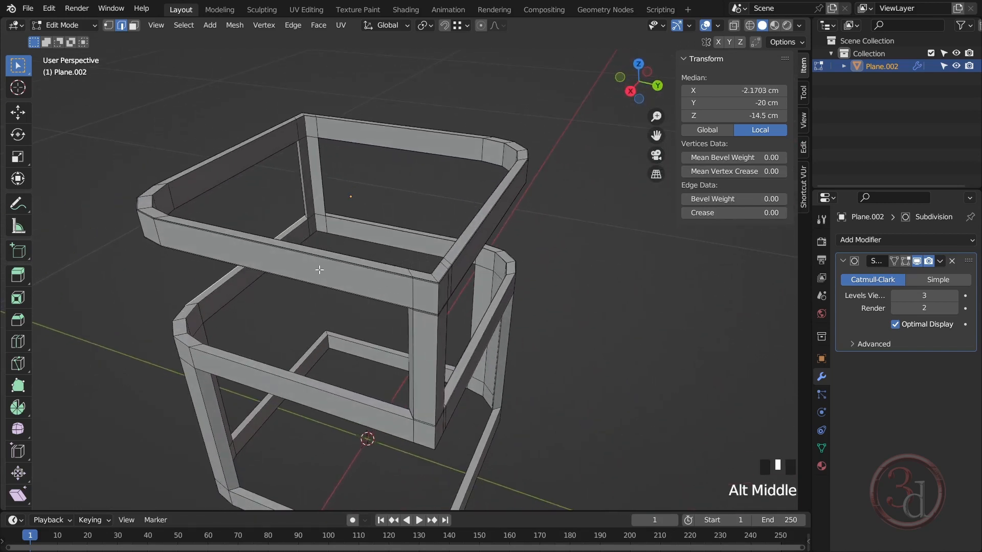
{"action": "key", "text": "ctrl+r"}
{"action": "left_click", "coordinate": [320, 269]}
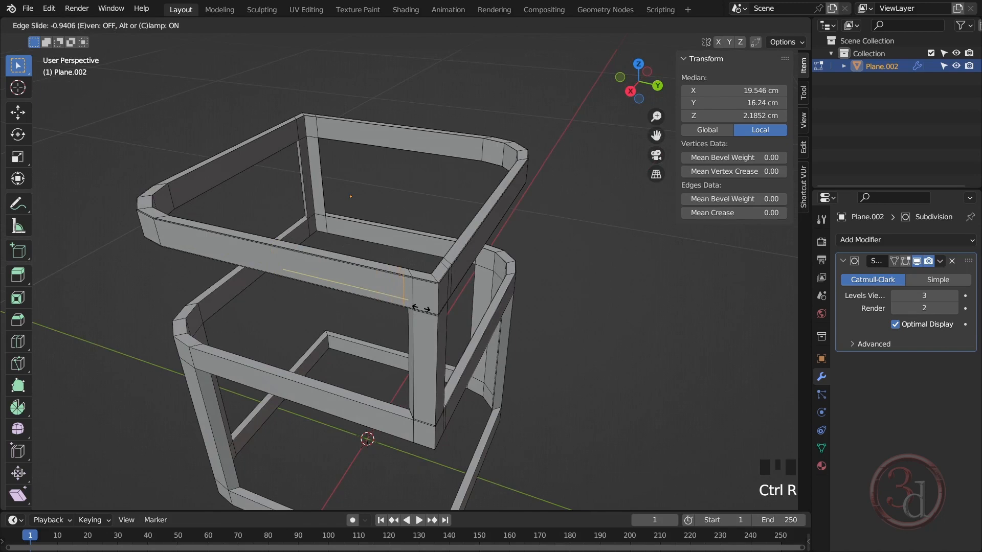
{"action": "left_click", "coordinate": [422, 309]}
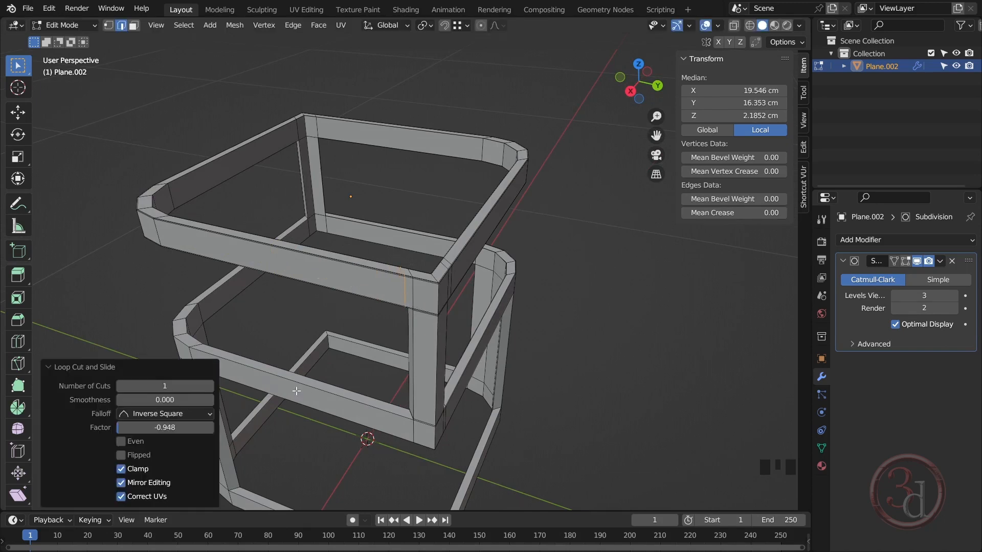
- Add one loop cut across the middle frame's +X bar, close to the +X/+Y column, with a slide factor of about -0.944
{"action": "key", "text": "ctrl+r"}
{"action": "left_click", "coordinate": [299, 391]}
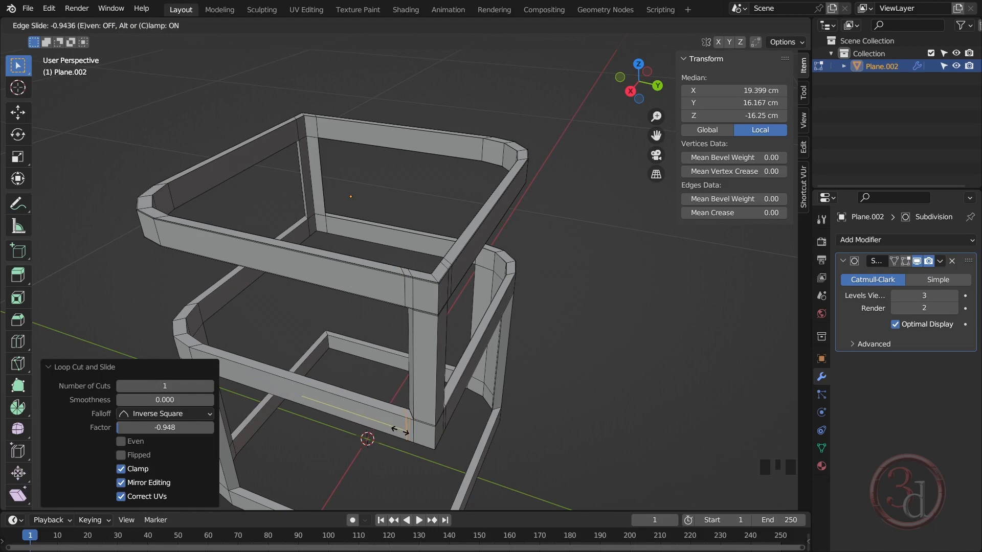
{"action": "left_click", "coordinate": [403, 428]}
- Examine the joint of the +X/+Y column and top frame in the subdivided result, and inspect its support loops up close in the mesh
{"action": "middle_click", "coordinate": [443, 432], "text": "alt"}
{"action": "key", "text": "Tab"}
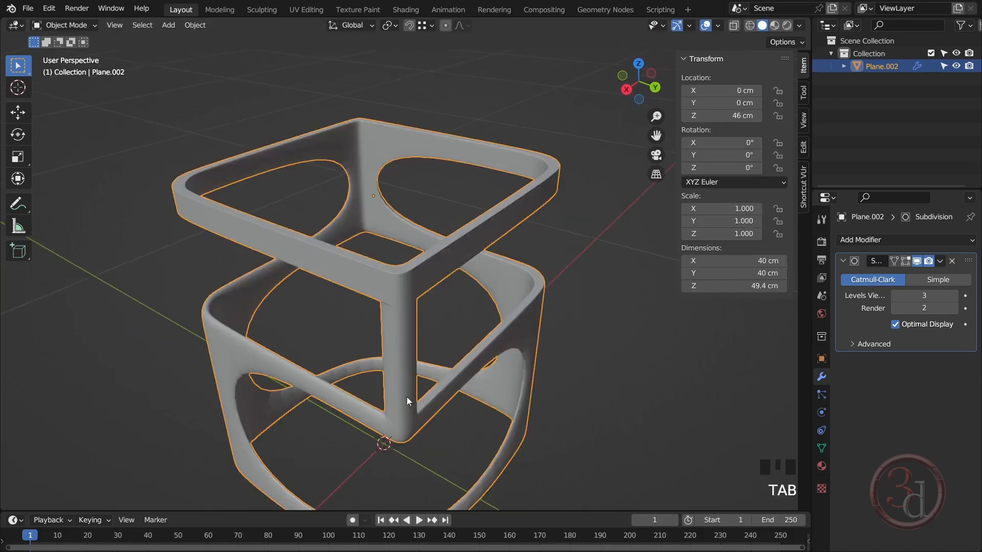
{"action": "middle_click", "coordinate": [433, 395], "text": "alt"}
{"action": "middle_click_drag", "start_coordinate": [433, 395], "coordinate": [446, 380], "text": "alt"}
{"action": "middle_click_drag", "start_coordinate": [448, 315], "coordinate": [430, 286], "text": "alt"}
{"action": "scroll", "coordinate": [432, 219], "scroll_direction": "up", "scroll_amount": 4}
{"action": "middle_click", "coordinate": [429, 220], "text": "alt"}
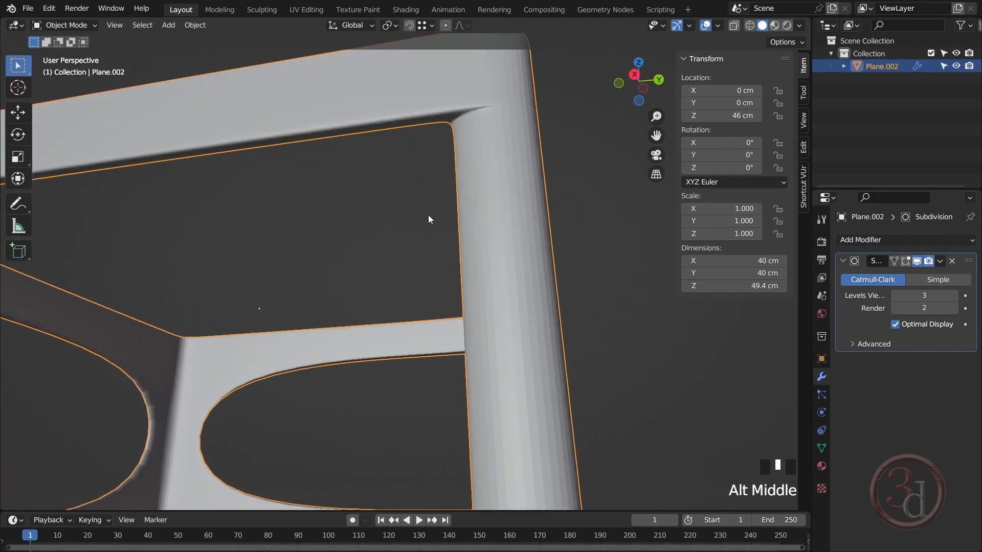
{"action": "key", "text": "Tab"}
{"action": "middle_click_drag", "start_coordinate": [482, 142], "coordinate": [482, 200]}
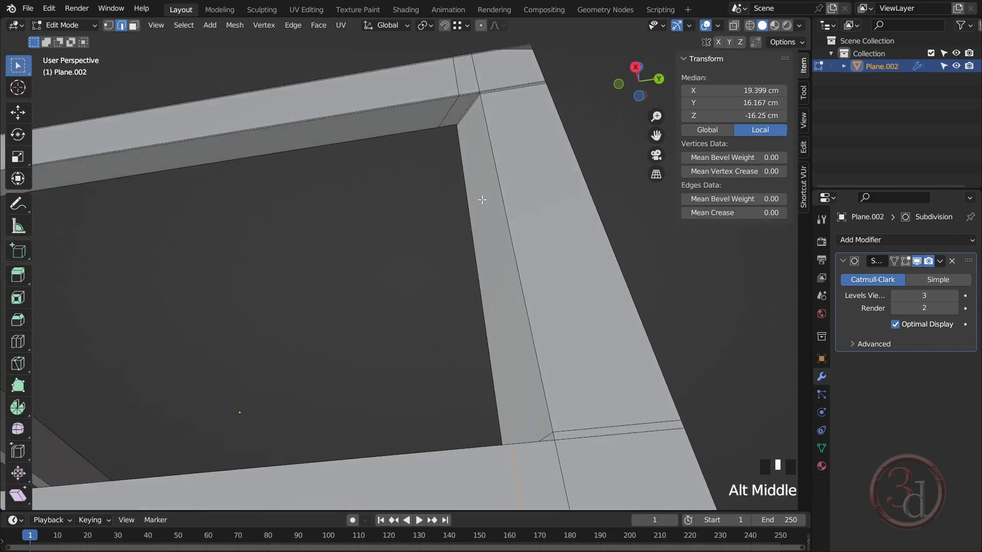
{"action": "scroll", "coordinate": [468, 106], "scroll_direction": "up", "scroll_amount": 8}
{"action": "scroll", "coordinate": [487, 132], "scroll_direction": "down", "scroll_amount": 2}
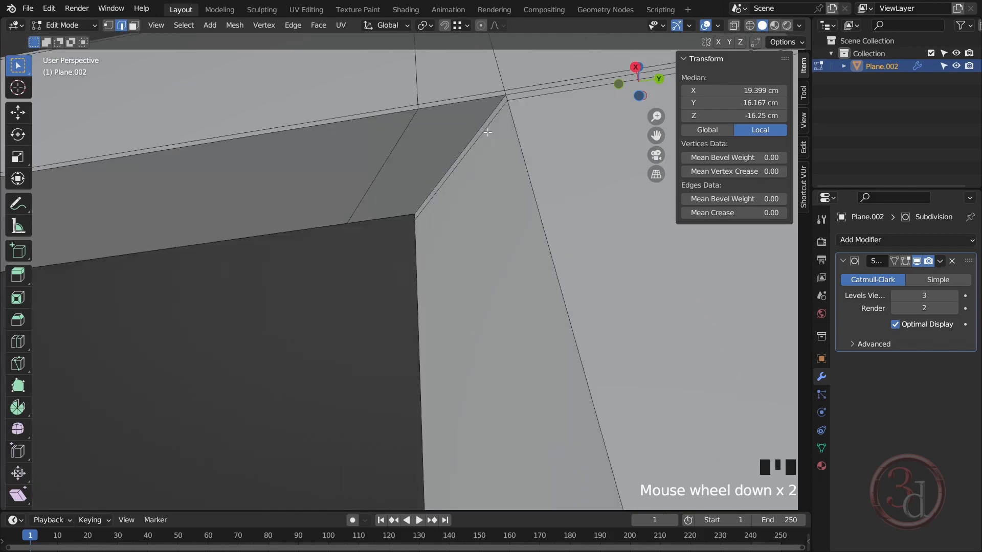
{"action": "scroll", "coordinate": [373, 167], "scroll_direction": "down", "scroll_amount": 3}
{"action": "middle_click_drag", "start_coordinate": [455, 193], "coordinate": [403, 162], "text": "alt"}
{"action": "scroll", "coordinate": [267, 169], "scroll_direction": "up", "scroll_amount": 3}
{"action": "scroll", "coordinate": [333, 136], "scroll_direction": "up", "scroll_amount": 1}
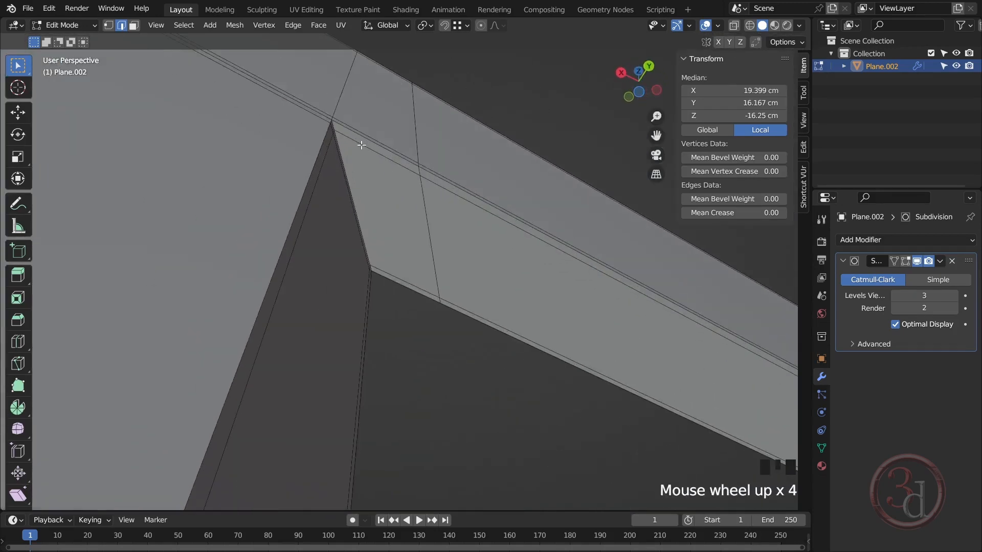
- Add two loop cuts along the inner faces of the openings beside the +X/+Y column, one near each edge, with slide factors 0.926 and -0.898
{"action": "scroll", "coordinate": [461, 278], "scroll_direction": "down", "scroll_amount": 4}
{"action": "mouse_move", "coordinate": [466, 248]}
{"action": "middle_mouse_down", "text": "alt"}
{"action": "mouse_move", "coordinate": [324, 281]}
{"action": "mouse_move", "coordinate": [373, 281]}
{"action": "mouse_move", "coordinate": [454, 247]}
{"action": "middle_mouse_up", "text": "alt"}
{"action": "key", "text": "ctrl+r"}
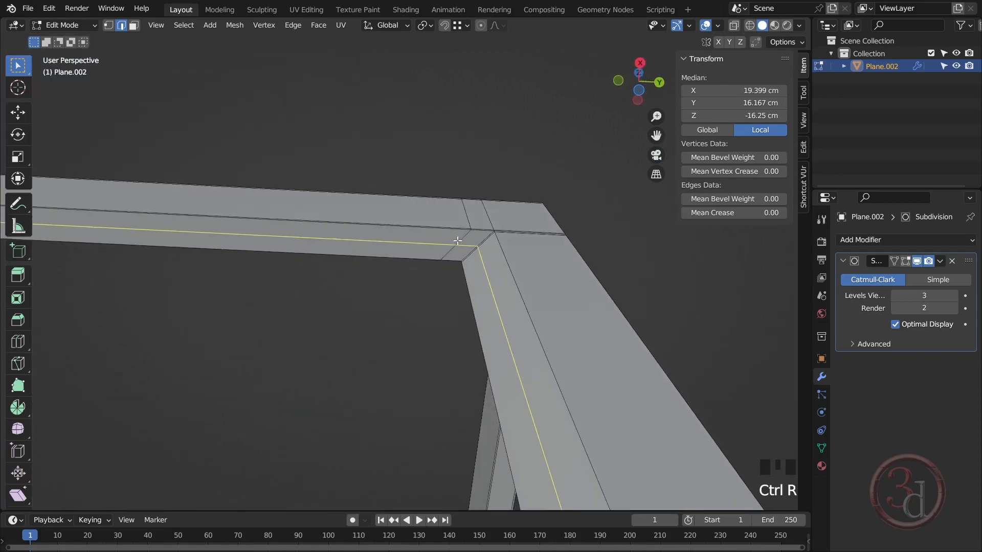
{"action": "left_click", "coordinate": [457, 239]}
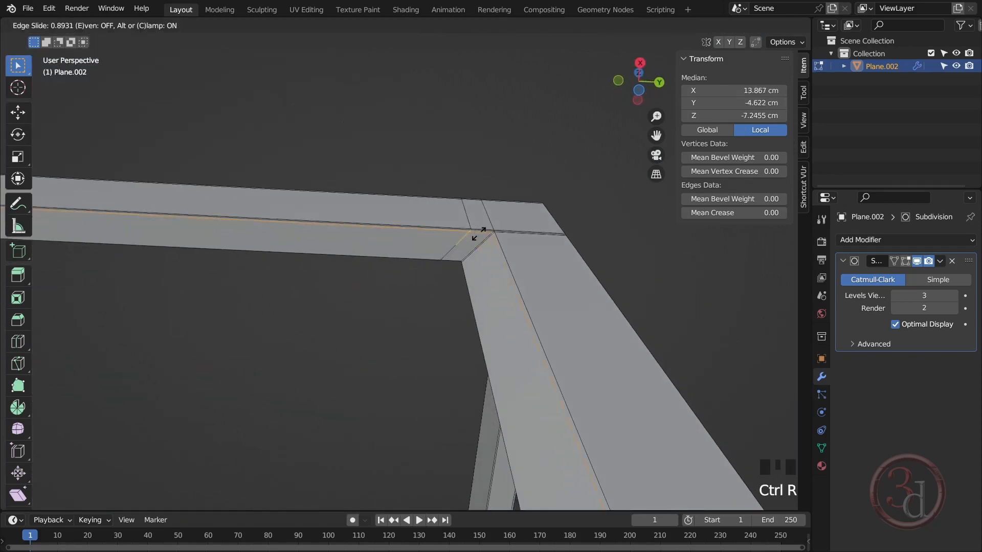
{"action": "left_click", "coordinate": [474, 231]}
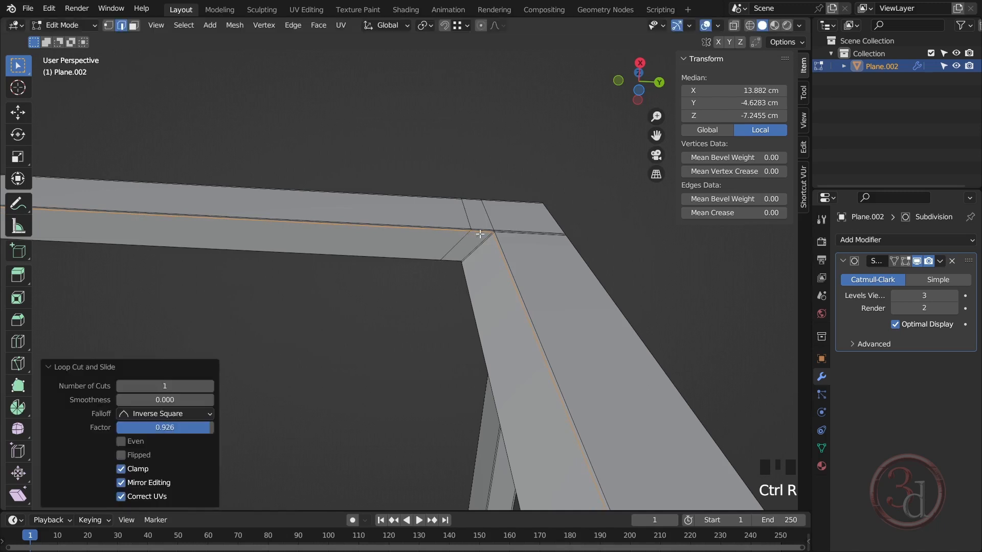
{"action": "key", "text": "ctrl+r"}
{"action": "left_click", "coordinate": [467, 256]}
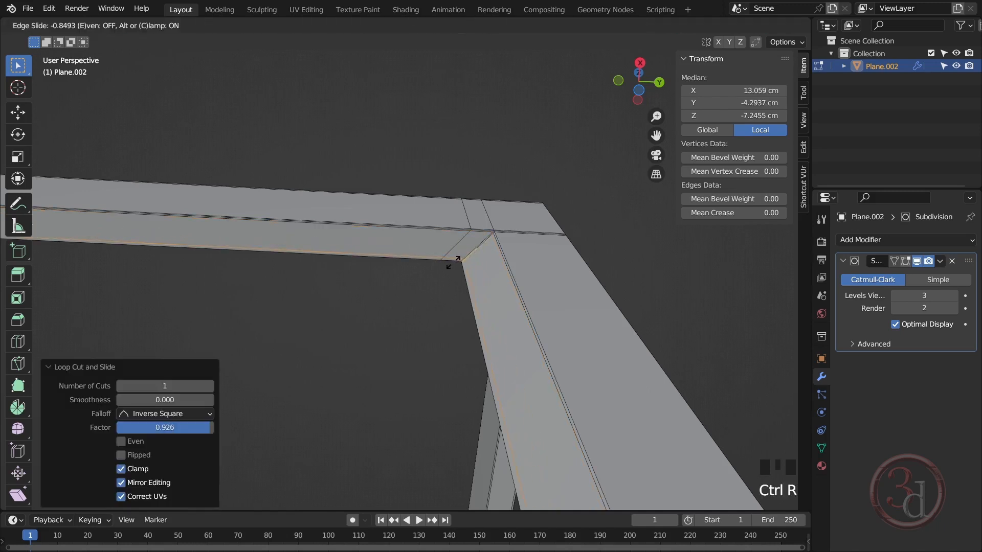
{"action": "left_click", "coordinate": [452, 262]}
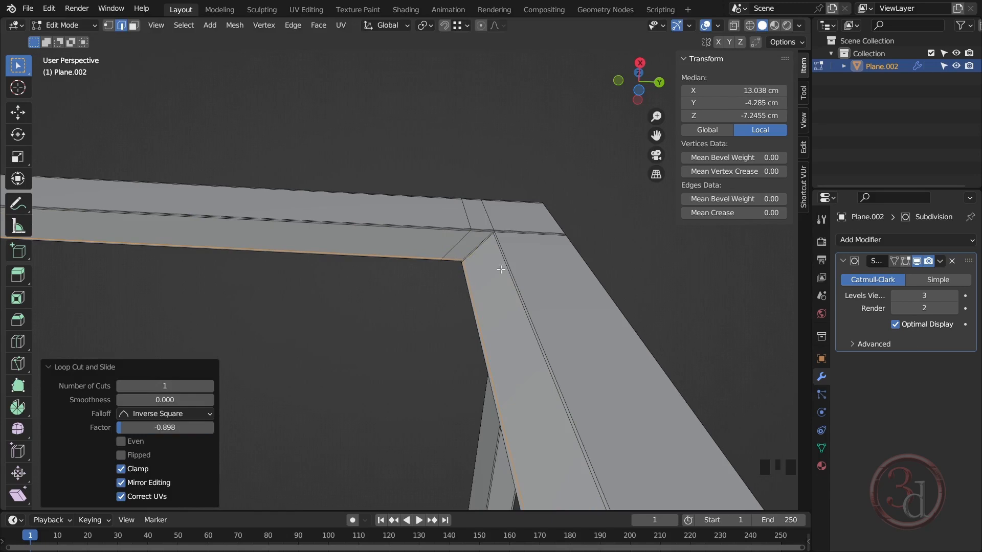
- Examine the column joints in the subdivided result from several sides, comparing them with the support loops in the mesh
{"action": "key", "text": "Tab"}
{"action": "scroll", "coordinate": [516, 326], "scroll_direction": "down", "scroll_amount": 3}
{"action": "middle_click_drag", "start_coordinate": [517, 330], "coordinate": [418, 253], "text": "alt"}
{"action": "scroll", "coordinate": [434, 268], "scroll_direction": "up", "scroll_amount": 2}
{"action": "key", "text": "Tab"}
{"action": "middle_click_drag", "start_coordinate": [383, 293], "coordinate": [407, 353], "text": "alt"}
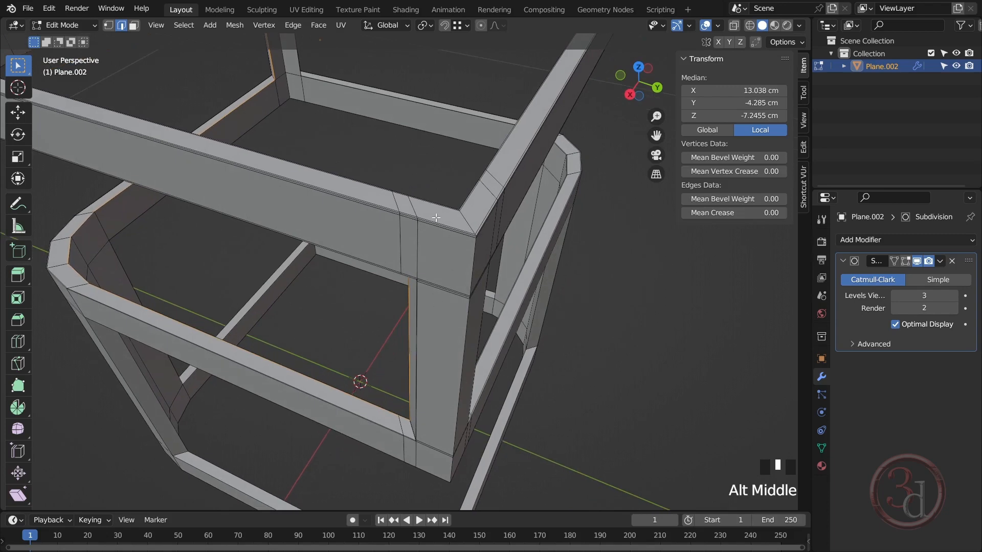
{"action": "middle_click_drag", "start_coordinate": [445, 328], "coordinate": [423, 190], "text": "alt"}
{"action": "key", "text": "Tab"}
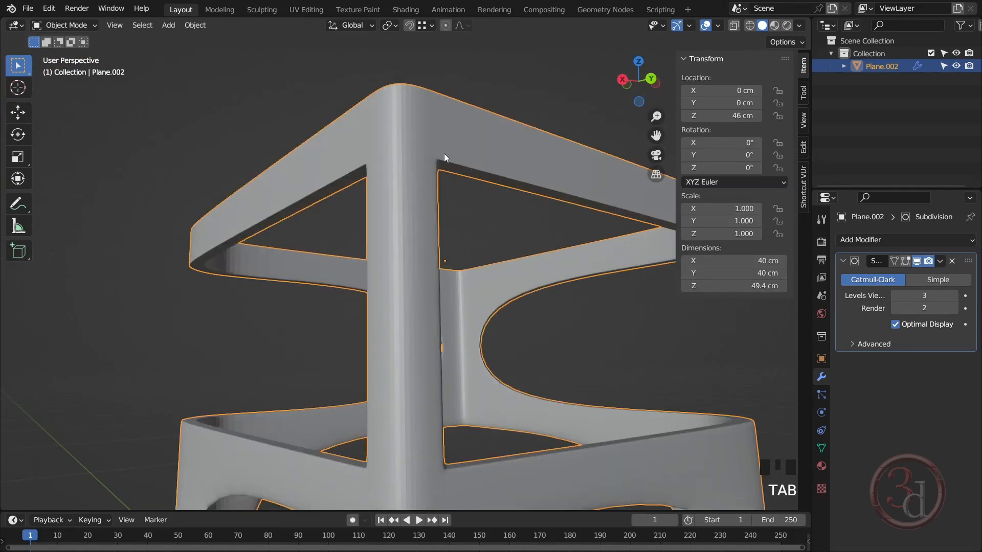
{"action": "middle_click_drag", "start_coordinate": [386, 167], "coordinate": [421, 207], "text": "alt"}
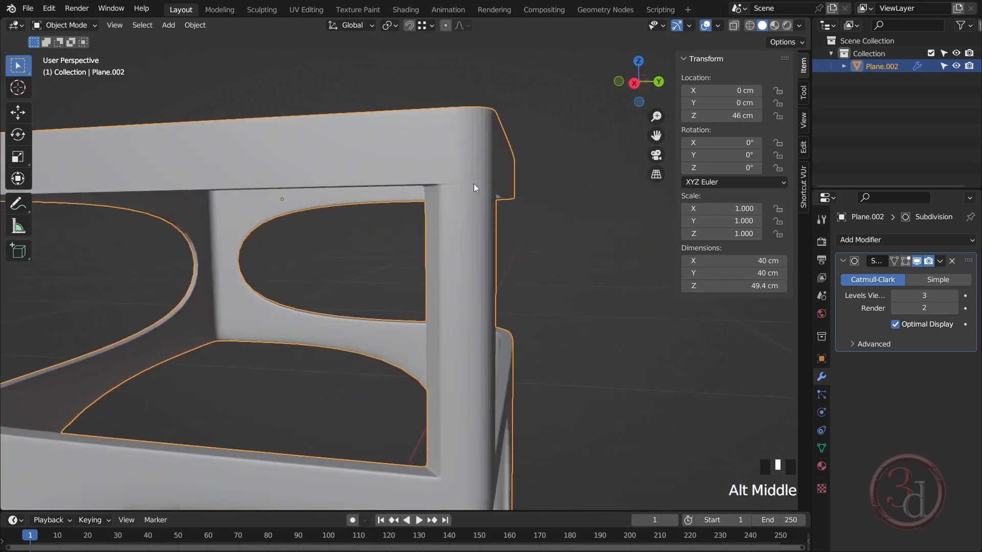
{"action": "scroll", "coordinate": [427, 237], "scroll_direction": "down", "scroll_amount": 2}
{"action": "middle_click_drag", "start_coordinate": [427, 237], "coordinate": [443, 209], "text": "alt"}
{"action": "key", "text": "Tab"}
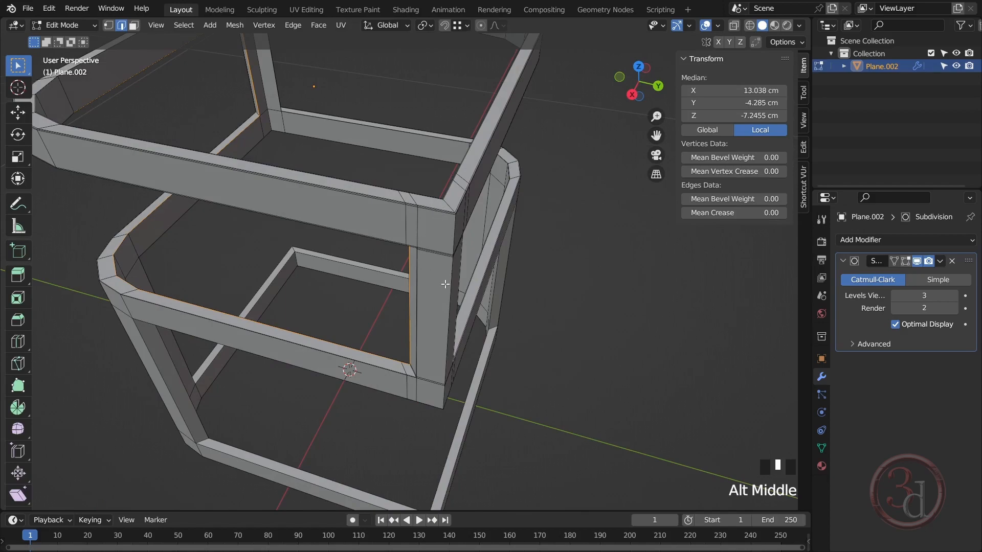
{"action": "middle_click_drag", "start_coordinate": [445, 284], "coordinate": [253, 309], "text": "alt"}
{"action": "key", "text": "Tab"}
{"action": "key", "text": "Tab"}
{"action": "key", "text": "Tab"}
{"action": "key", "text": "Tab"}
{"action": "middle_click_drag", "start_coordinate": [466, 327], "coordinate": [312, 357], "text": "alt"}
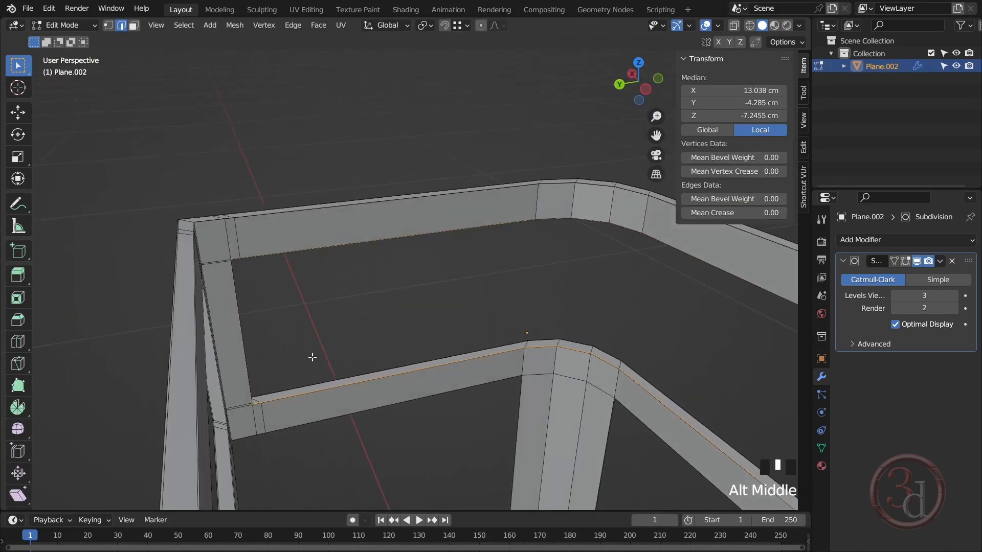
- Add two horizontal loop cuts to the -X/-Y column, one just below the top frame (factor -0.989) and one just above the middle frame (0.990)
{"action": "scroll", "coordinate": [314, 278], "scroll_direction": "down", "scroll_amount": 3}
{"action": "middle_click_drag", "start_coordinate": [314, 279], "coordinate": [427, 248]}
{"action": "middle_click", "coordinate": [417, 307], "text": "alt"}
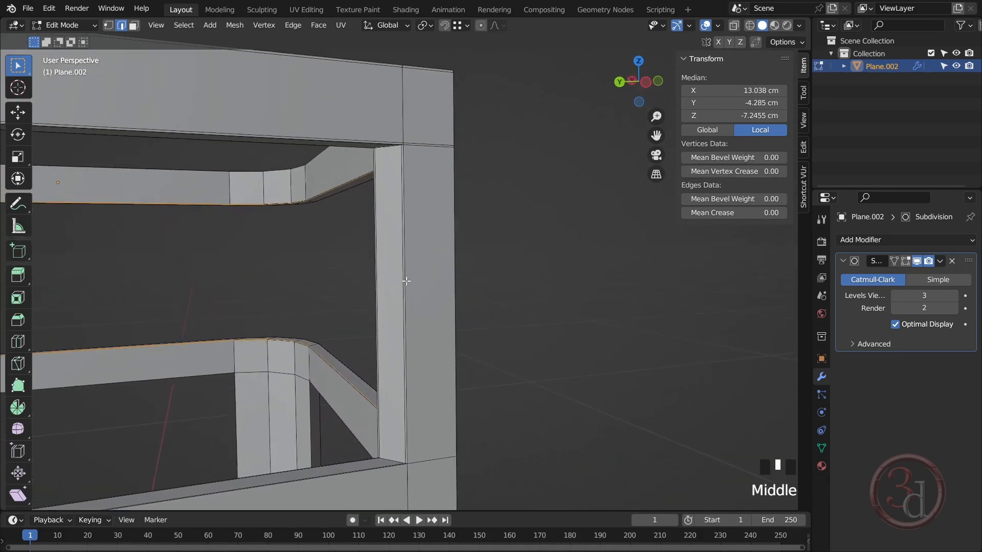
{"action": "key", "text": "ctrl+r"}
{"action": "left_click", "coordinate": [407, 302]}
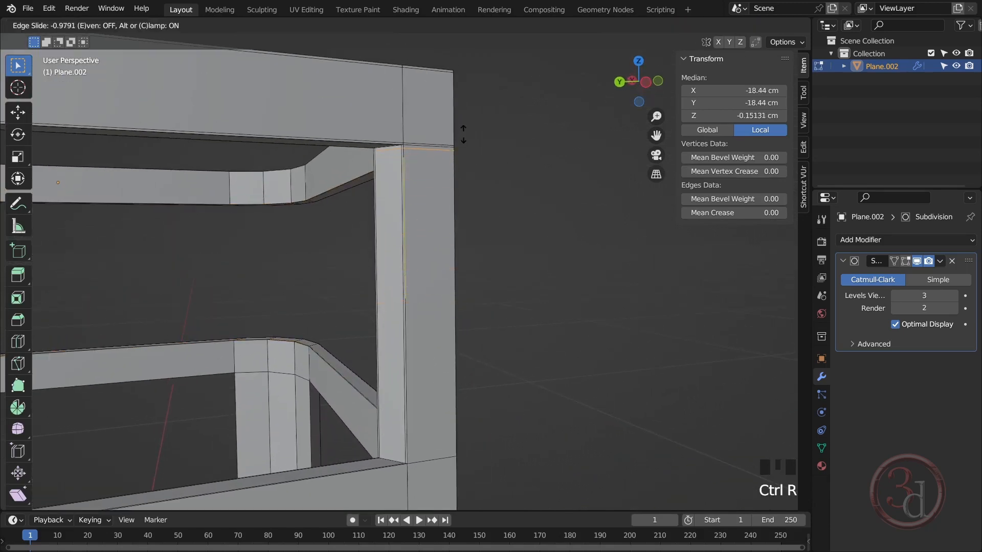
{"action": "left_click", "coordinate": [464, 134]}
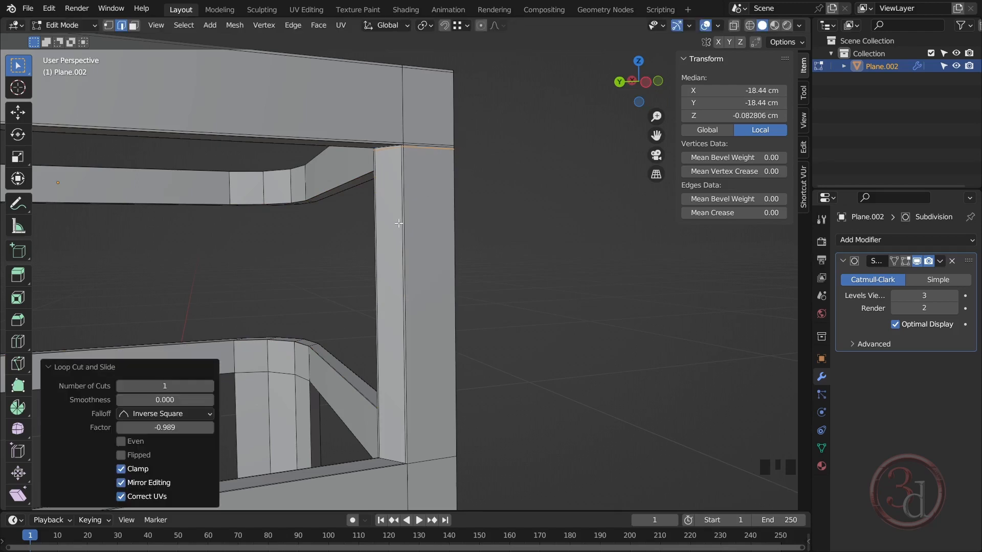
{"action": "key", "text": "ctrl+r"}
{"action": "left_click", "coordinate": [401, 276]}
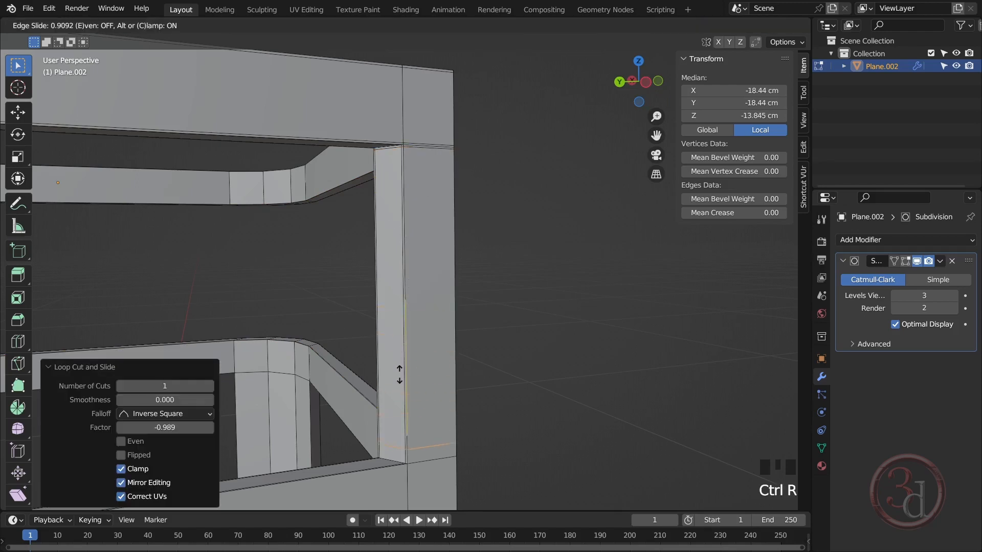
{"action": "left_click", "coordinate": [400, 387]}
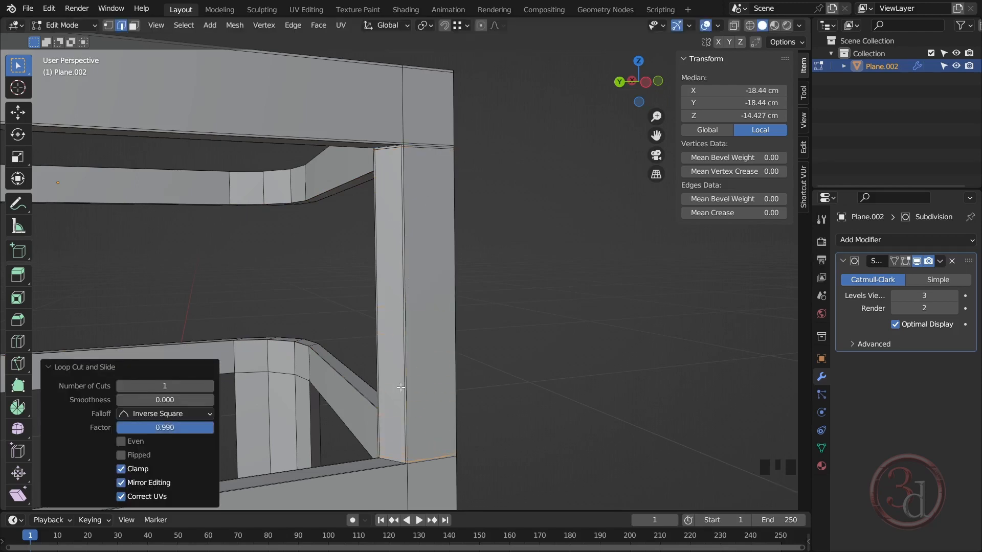
- Add one loop cut across the top frame's -X bar, close to the -X/-Y column, with a slide factor of -0.961
{"action": "middle_click_drag", "start_coordinate": [434, 281], "coordinate": [388, 274], "text": "alt"}
{"action": "key", "text": "Tab"}
{"action": "middle_click_drag", "start_coordinate": [325, 280], "coordinate": [384, 237]}
{"action": "key", "text": "Tab"}
{"action": "key", "text": "Tab"}
{"action": "key", "text": "Tab"}
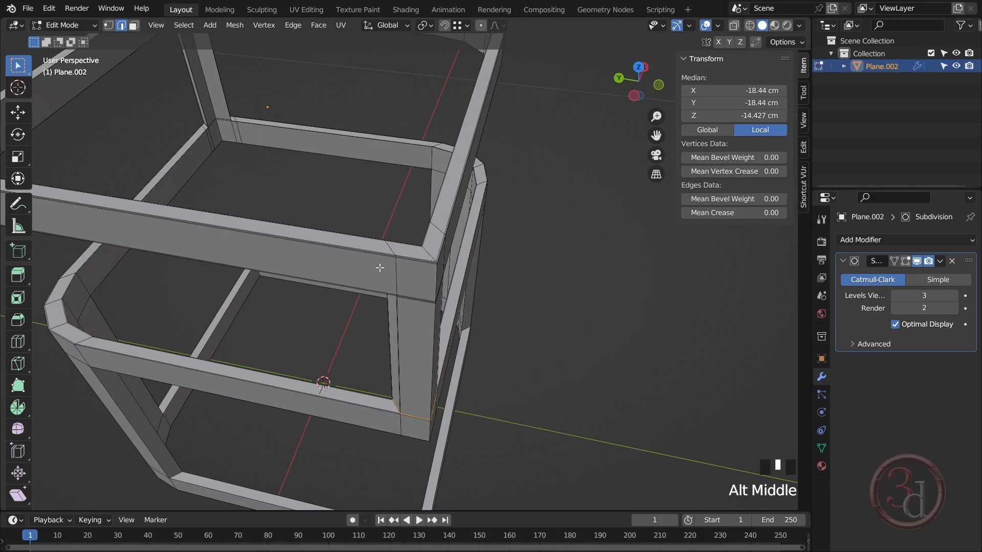
{"action": "key", "text": "ctrl+r"}
{"action": "left_click", "coordinate": [262, 239]}
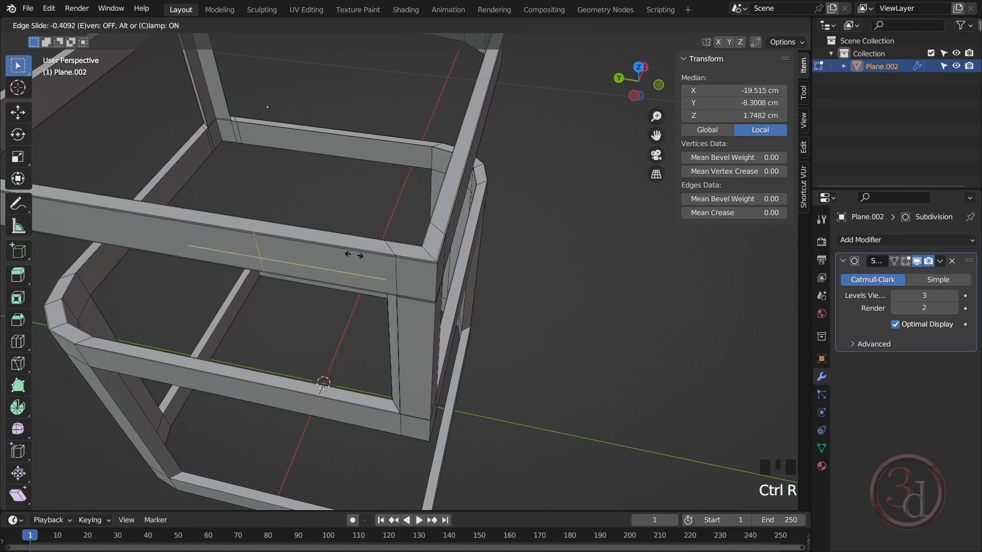
{"action": "left_click", "coordinate": [465, 290]}
- Add one loop cut across the middle frame's -X bar and slide it close to the -X/-Y column
{"action": "key", "text": "ctrl+r"}
{"action": "left_click", "coordinate": [278, 394]}
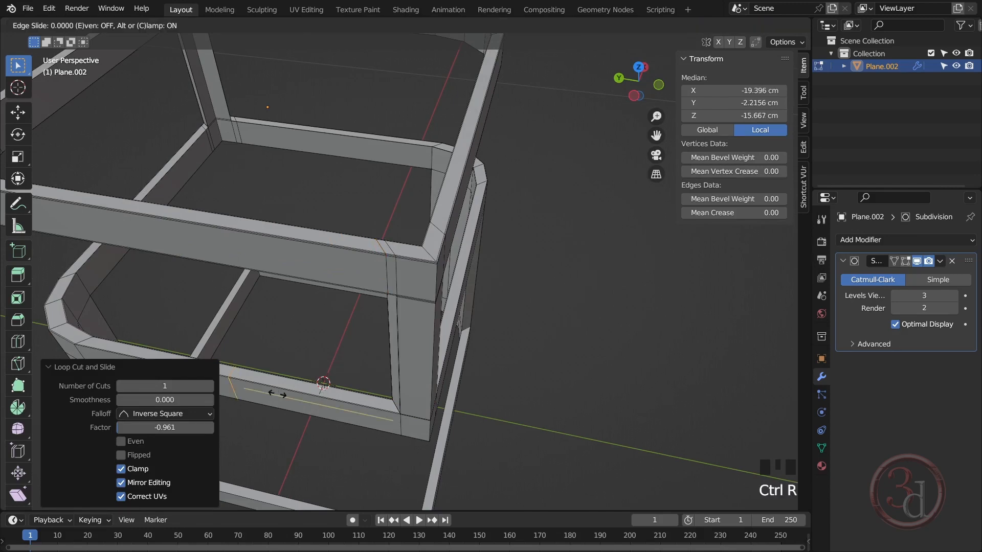
{"action": "left_click", "coordinate": [436, 420]}
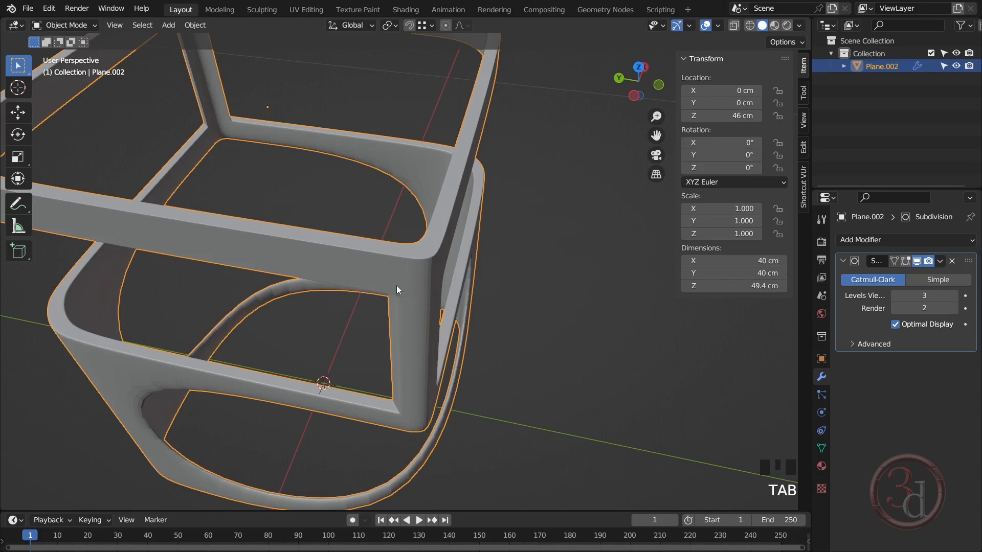
- Examine the -X/-Y column's joints with the top and middle frames up close in the subdivided result
{"action": "middle_click_drag", "start_coordinate": [413, 322], "coordinate": [417, 254], "text": "alt"}
{"action": "key", "text": "Tab"}
{"action": "key", "text": "Tab"}
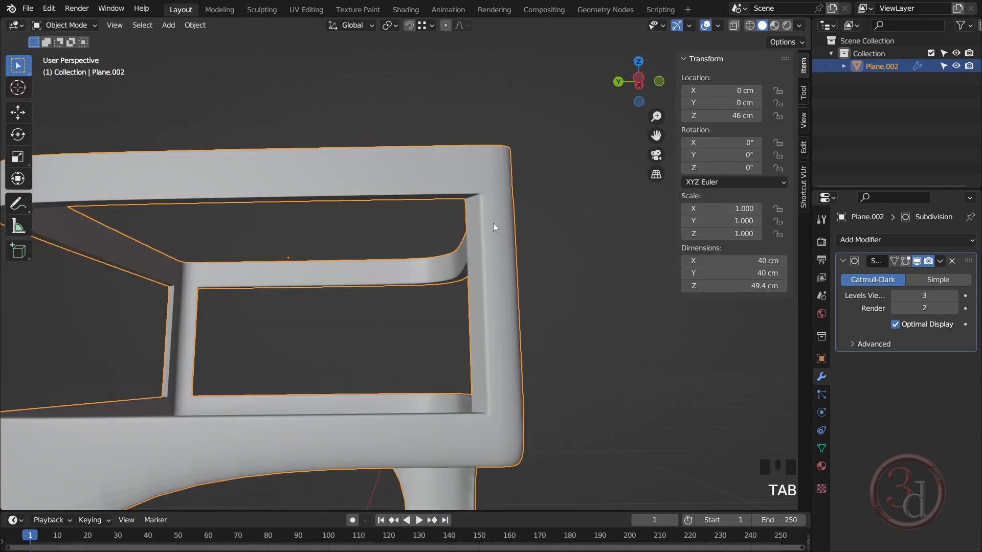
{"action": "middle_click_drag", "start_coordinate": [474, 203], "coordinate": [475, 167], "text": "alt"}
{"action": "scroll", "coordinate": [476, 184], "scroll_direction": "up", "scroll_amount": 5}
{"action": "middle_click_drag", "start_coordinate": [480, 219], "coordinate": [476, 287], "text": "alt"}
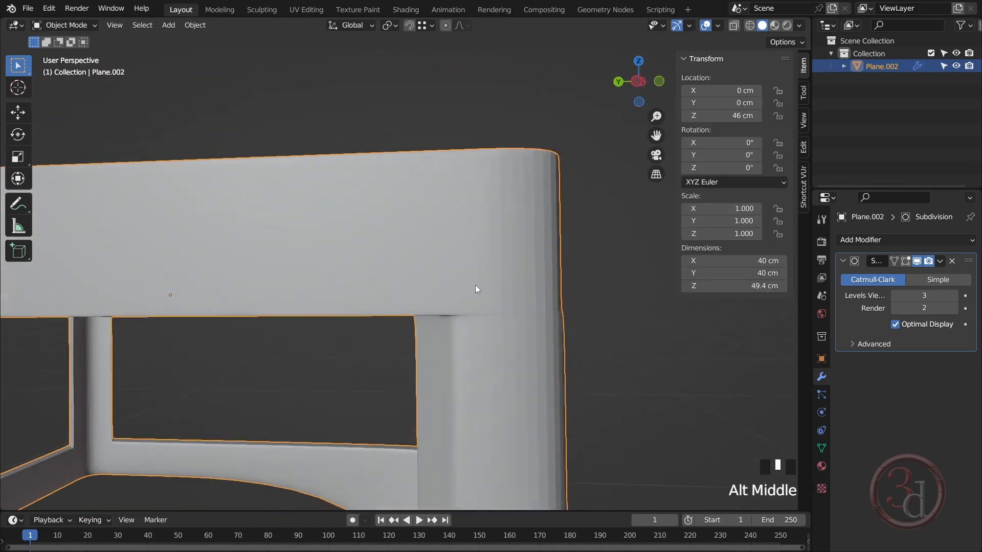
{"action": "scroll", "coordinate": [471, 215], "scroll_direction": "down", "scroll_amount": 4}
{"action": "middle_click_drag", "start_coordinate": [469, 180], "coordinate": [299, 372], "text": "alt"}
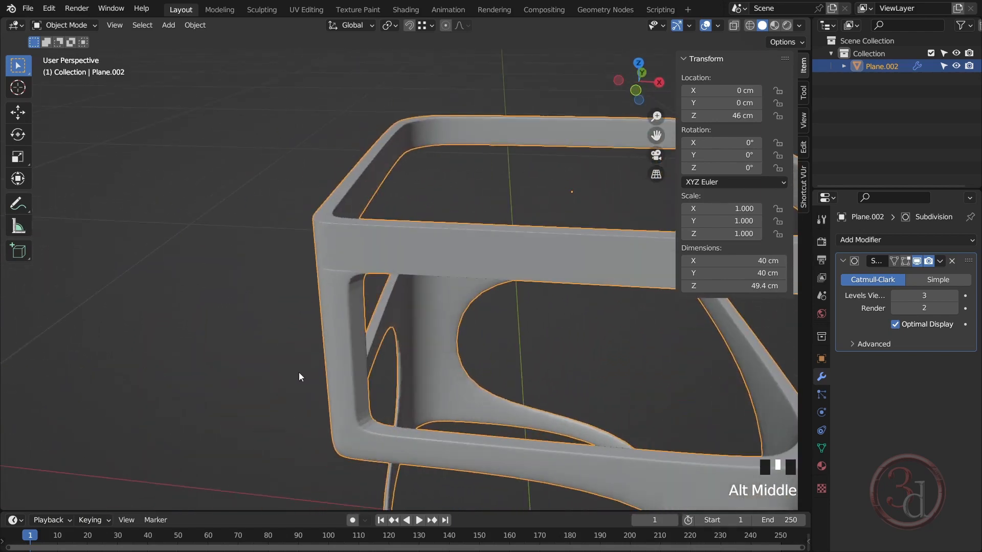
{"action": "scroll", "coordinate": [342, 266], "scroll_direction": "up", "scroll_amount": 1}
{"action": "scroll", "coordinate": [342, 265], "scroll_direction": "up", "scroll_amount": 2}
{"action": "middle_click_drag", "start_coordinate": [344, 302], "coordinate": [317, 265], "text": "alt"}
- Add one loop cut across the top frame's -Y bar, close to the -X/-Y column, with a slide factor of 0.936
{"action": "key", "text": "Tab"}
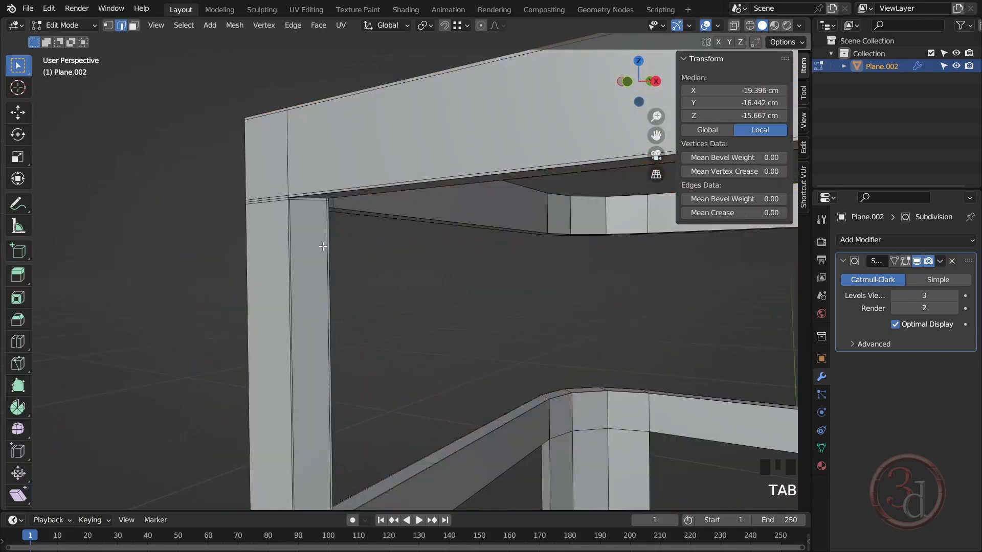
{"action": "middle_click_drag", "start_coordinate": [320, 218], "coordinate": [359, 281], "text": "alt"}
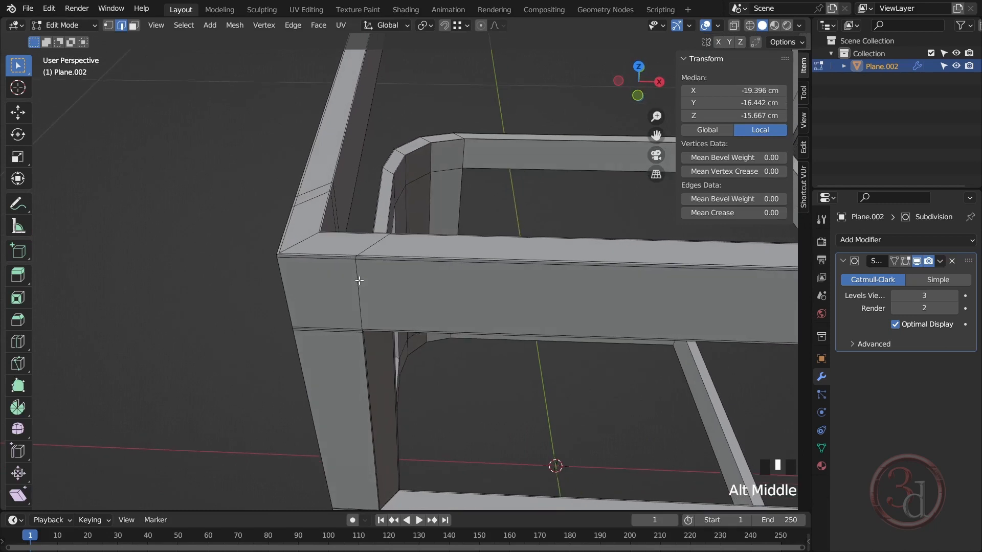
{"action": "key", "text": "ctrl+r"}
{"action": "left_click", "coordinate": [583, 265]}
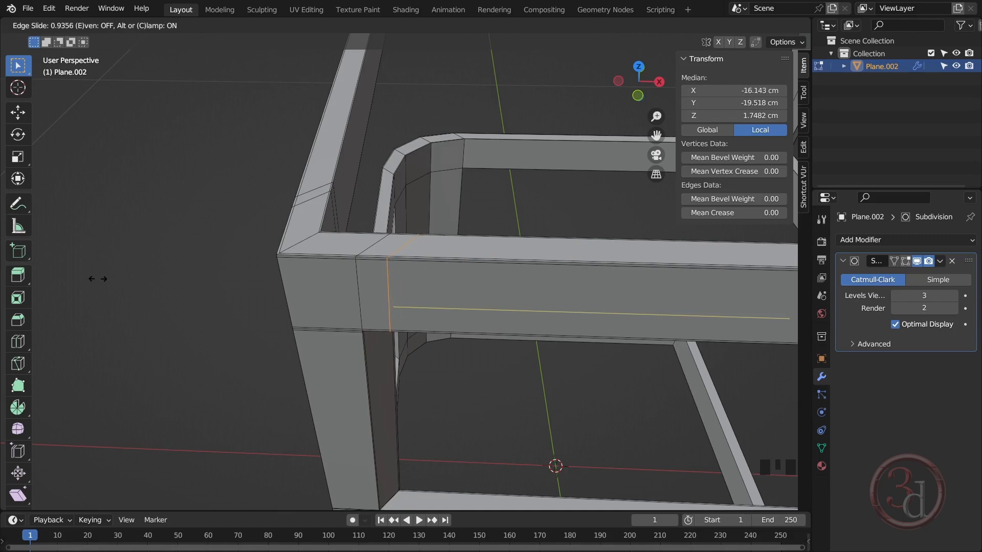
{"action": "left_click", "coordinate": [97, 279]}
- Add one loop cut across the middle frame's -Y bar, close to the -X/-Y column, with a slide factor of about 0.957
{"action": "middle_click_drag", "start_coordinate": [280, 249], "coordinate": [396, 324]}
{"action": "middle_click", "coordinate": [429, 394], "text": "alt"}
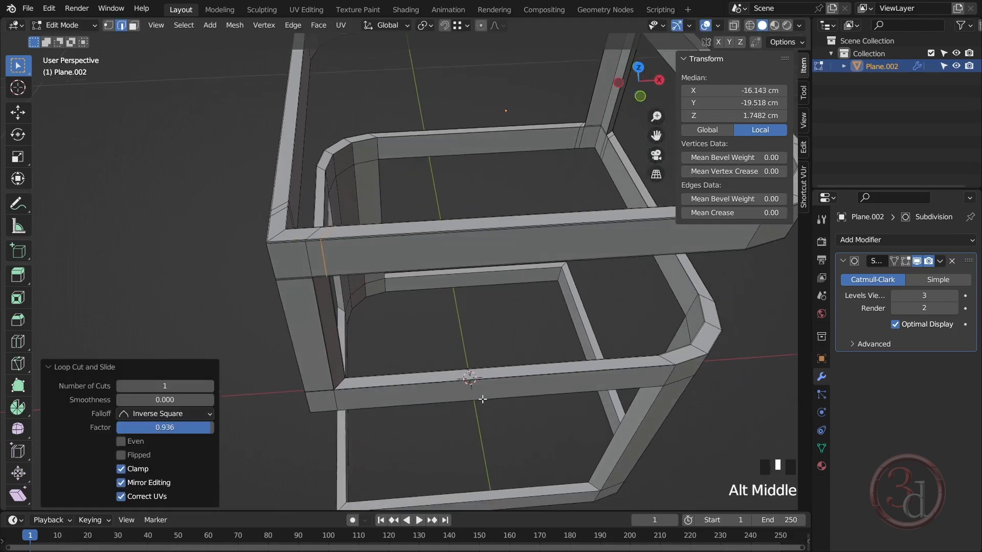
{"action": "key", "text": "ctrl+r"}
{"action": "left_click", "coordinate": [494, 387]}
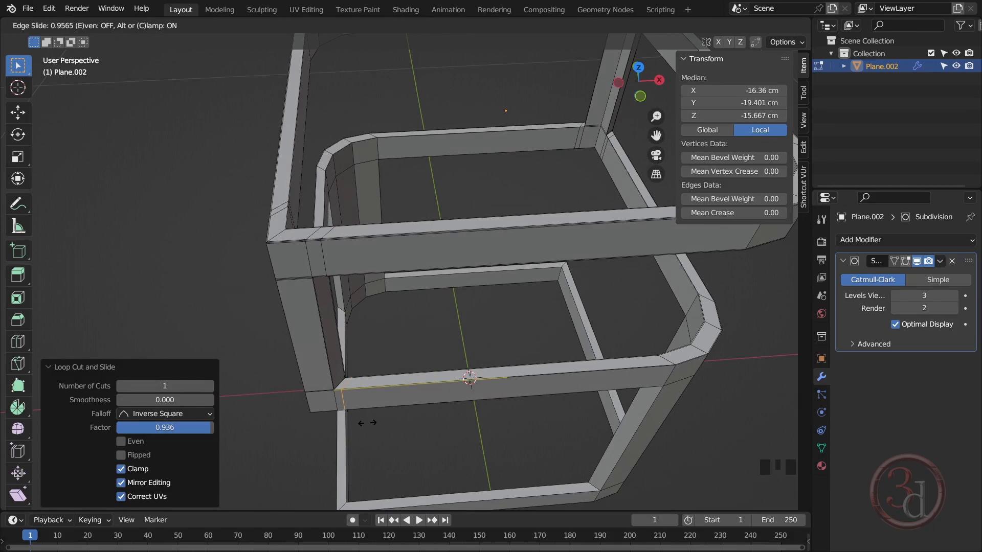
{"action": "left_click", "coordinate": [366, 423]}
- Examine both sides of the -X/-Y column in the subdivided result and compare its corners with the mesh
{"action": "middle_click", "coordinate": [396, 408], "text": "alt"}
{"action": "scroll", "coordinate": [410, 268], "scroll_direction": "up", "scroll_amount": 3}
{"action": "key", "text": "Tab"}
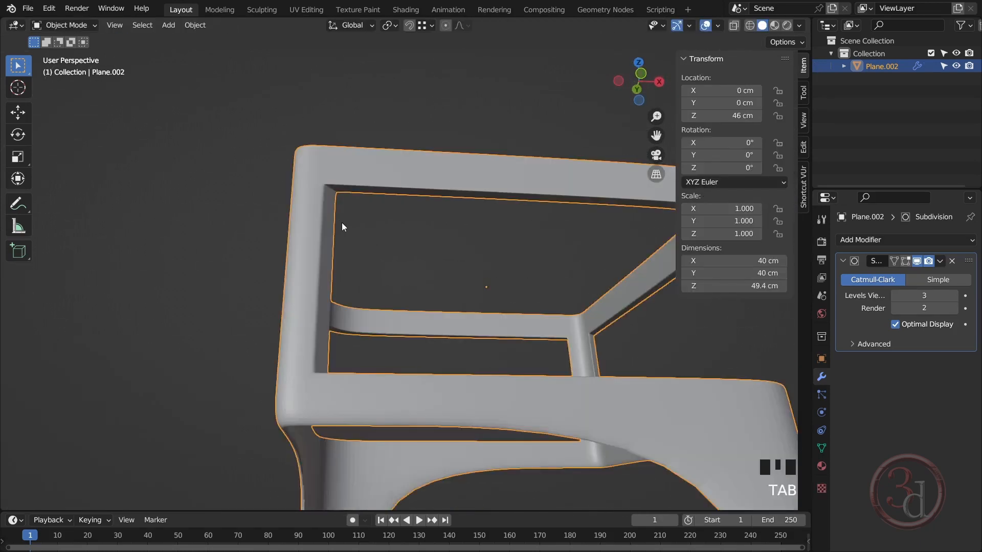
{"action": "middle_click", "coordinate": [296, 227], "text": "alt"}
{"action": "scroll", "coordinate": [296, 216], "scroll_direction": "up", "scroll_amount": 5}
{"action": "scroll", "coordinate": [329, 175], "scroll_direction": "down", "scroll_amount": 4}
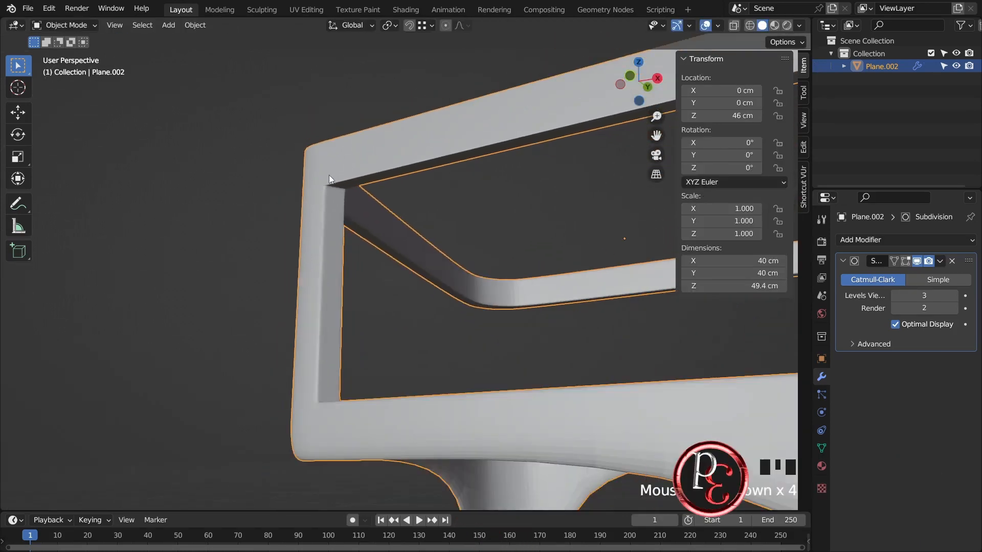
{"action": "middle_click", "coordinate": [322, 226], "text": "alt"}
{"action": "key", "text": "Tab"}
{"action": "middle_click", "coordinate": [335, 385], "text": "alt"}
{"action": "middle_click_drag", "start_coordinate": [335, 384], "coordinate": [473, 295]}
{"action": "key", "text": "Tab"}
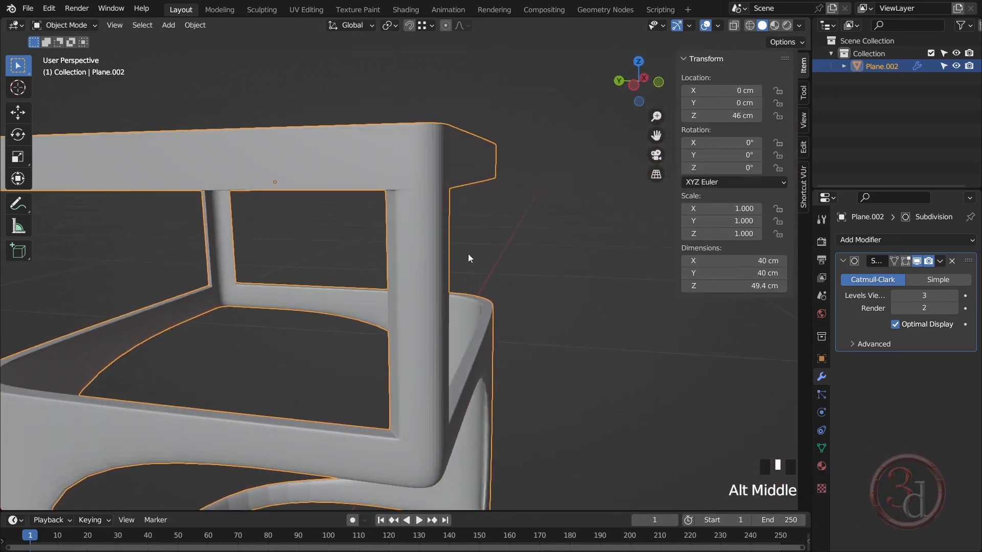
{"action": "key", "text": "Tab"}
{"action": "key", "text": "Tab"}
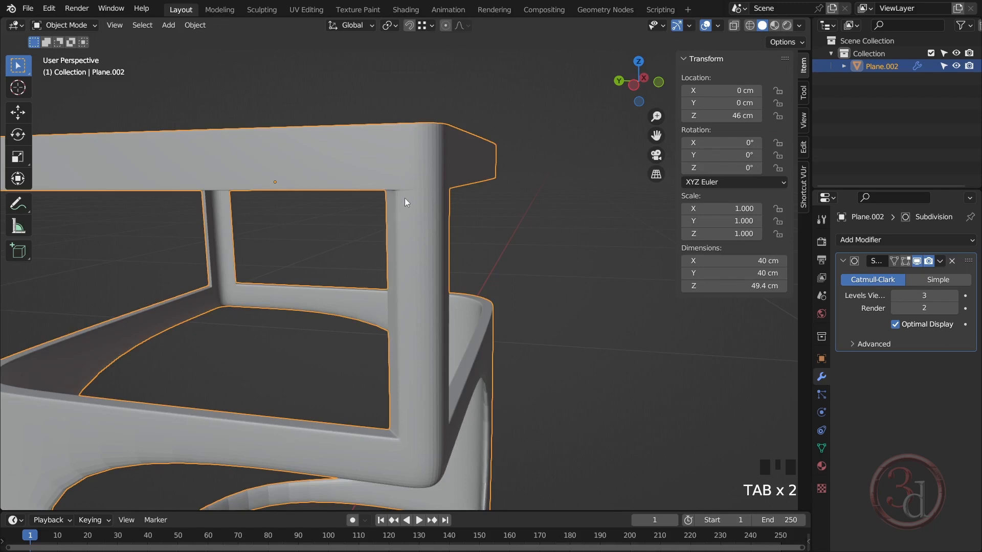
- Add one vertical loop cut down the -X face of the -X/-Y column, close to its inner edge, with a slide factor of 0.779
{"action": "middle_click_drag", "start_coordinate": [441, 299], "coordinate": [436, 276], "text": "alt"}
{"action": "key", "text": "Tab"}
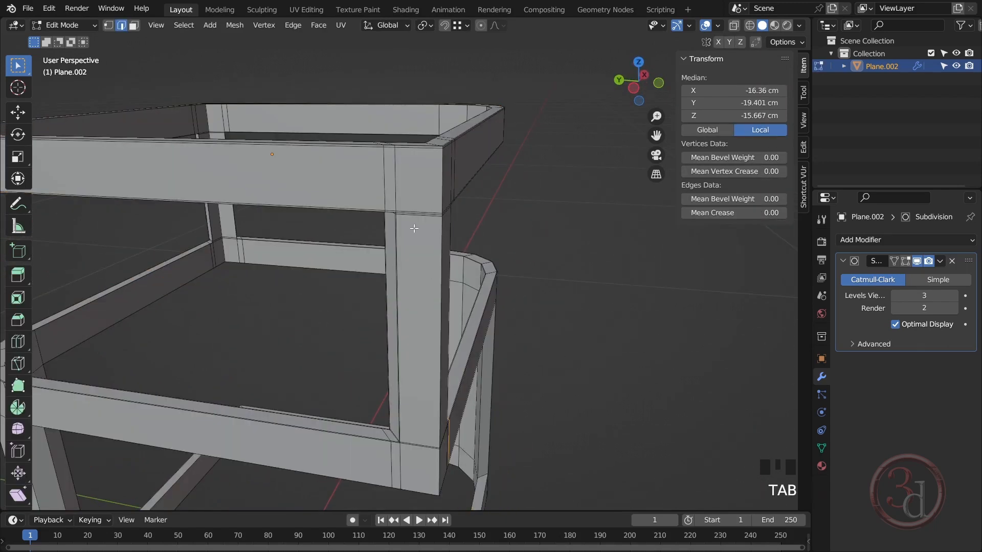
{"action": "key", "text": "ctrl+r"}
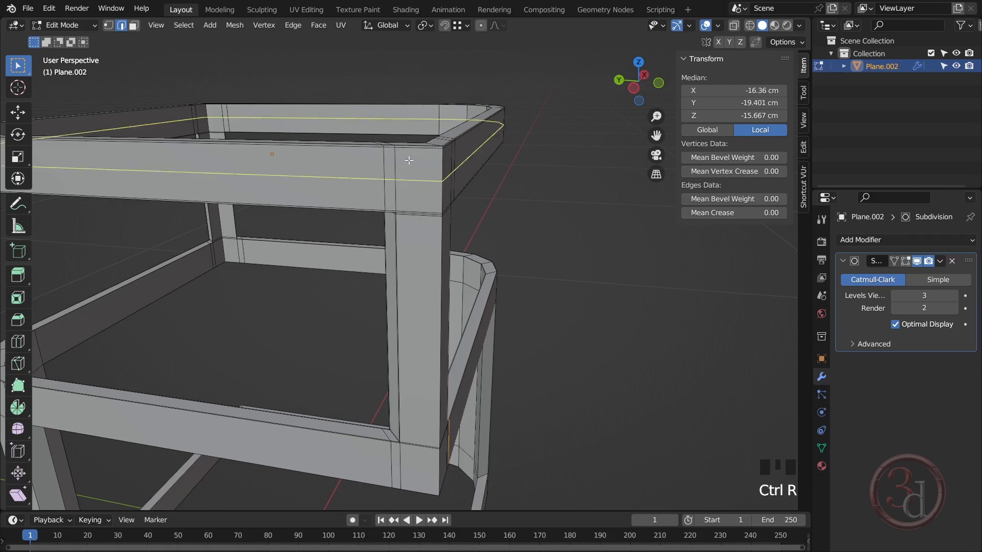
{"action": "left_click", "coordinate": [412, 156]}
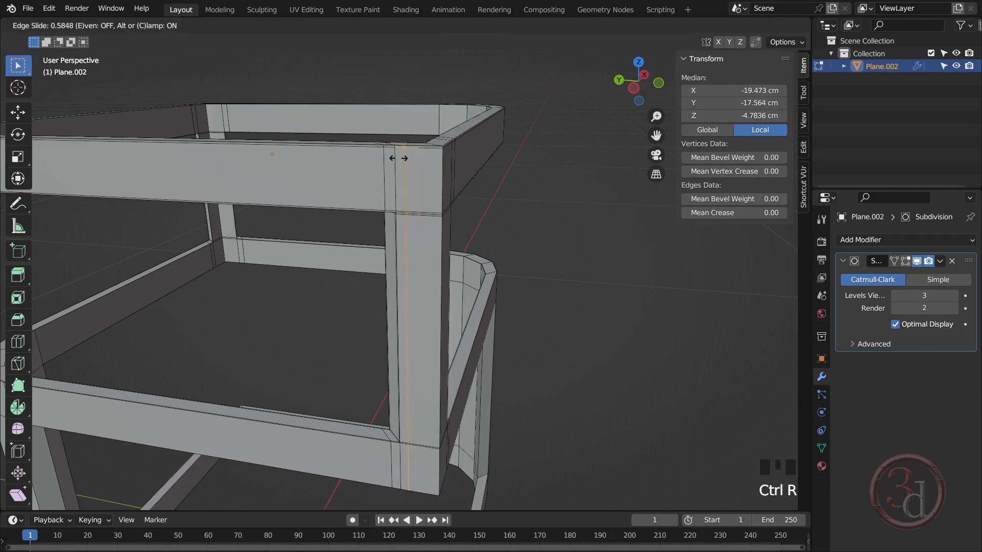
{"action": "left_click", "coordinate": [393, 159]}
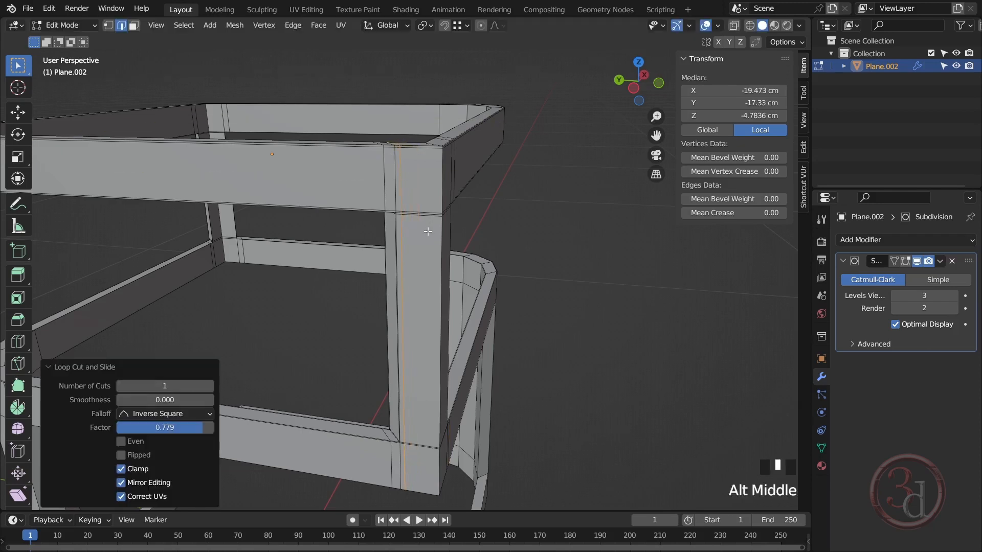
- Add one vertical loop cut down the -Y face of the -X/-Y column, close to its inner edge, and check the subdivided result
{"action": "middle_click_drag", "start_coordinate": [425, 213], "coordinate": [342, 191], "text": "alt"}
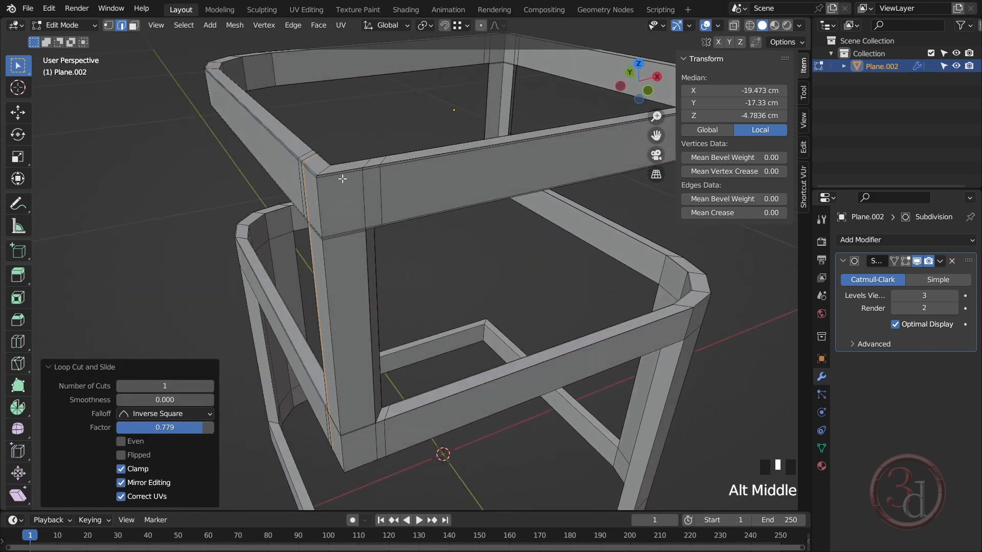
{"action": "key", "text": "ctrl+r"}
{"action": "left_click", "coordinate": [343, 177]}
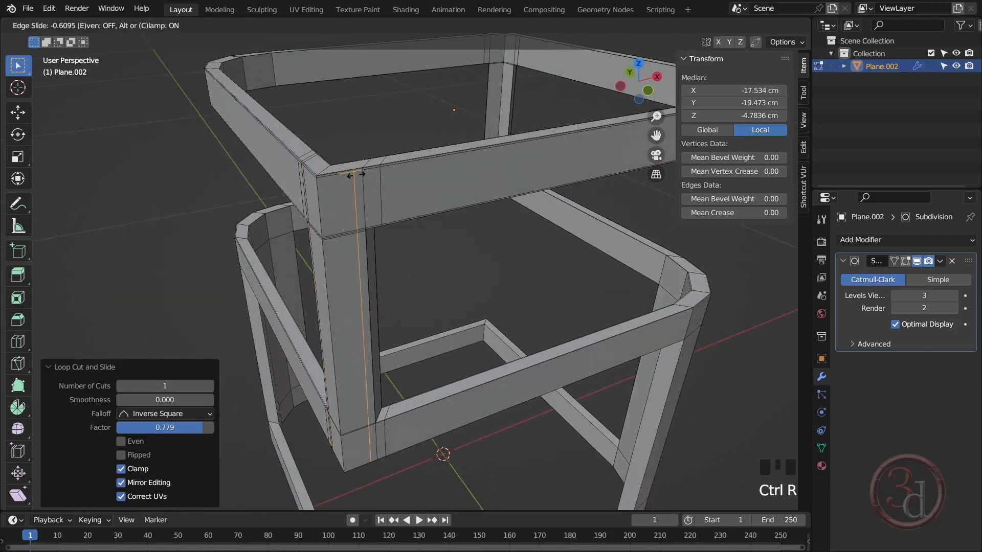
{"action": "left_click", "coordinate": [357, 174]}
{"action": "key", "text": "Tab"}
{"action": "middle_click_drag", "start_coordinate": [413, 210], "coordinate": [402, 315], "text": "alt"}
{"action": "key", "text": "Tab"}
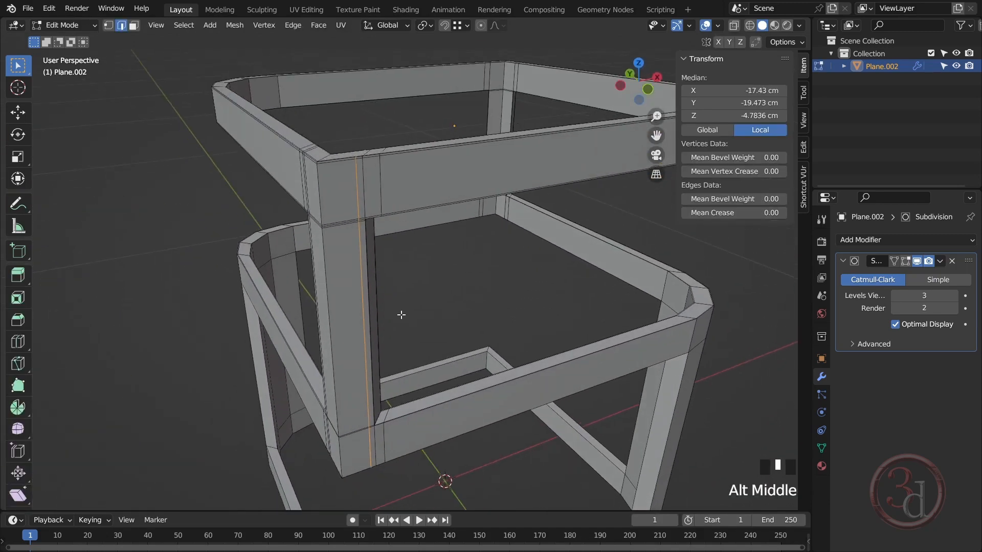
- Add one loop cut along the underside of the middle frame's -X/-Y corner, close to the outer edge, with a slide factor of 0.908
{"action": "middle_click", "coordinate": [427, 420], "text": "alt"}
{"action": "scroll", "coordinate": [460, 345], "scroll_direction": "up", "scroll_amount": 6}
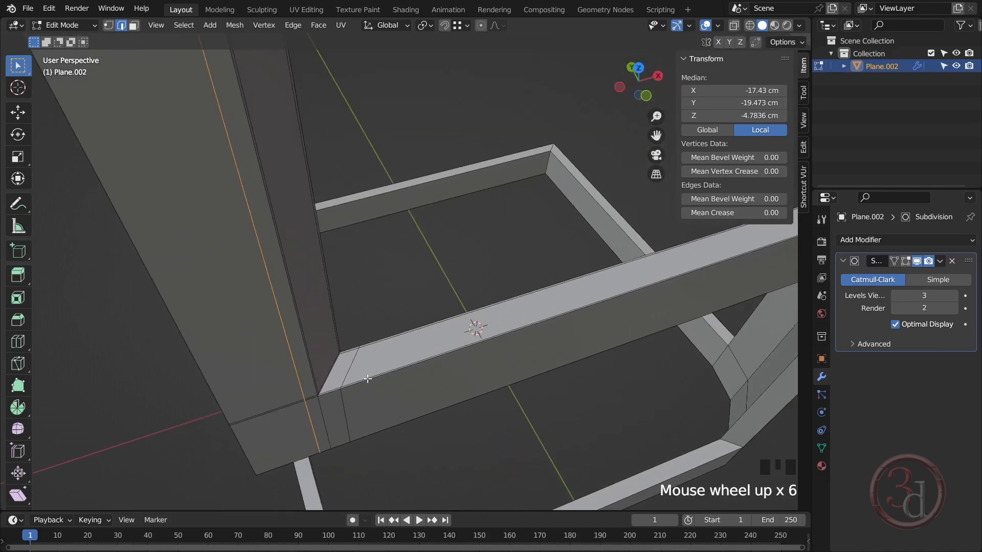
{"action": "scroll", "coordinate": [368, 378], "scroll_direction": "up", "scroll_amount": 6}
{"action": "scroll", "coordinate": [352, 388], "scroll_direction": "down", "scroll_amount": 11}
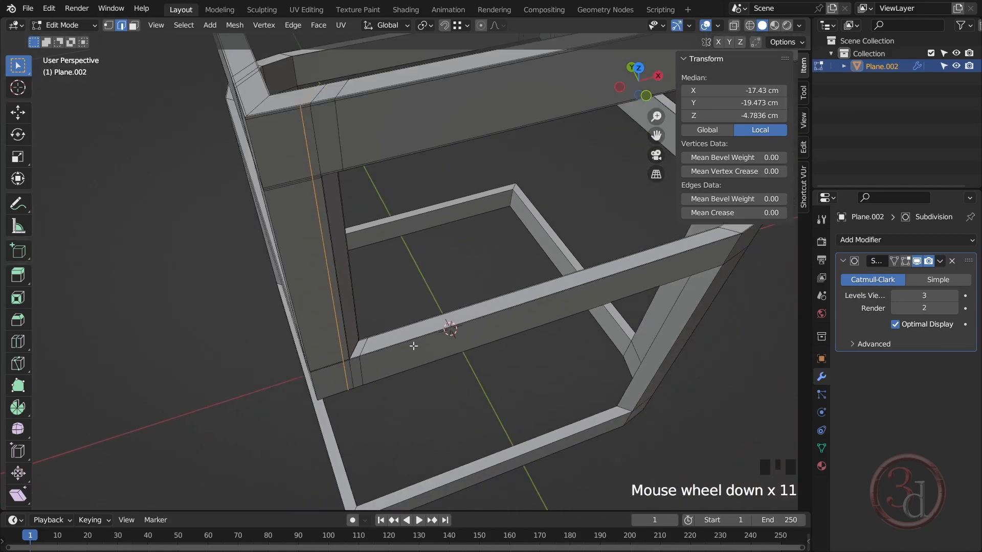
{"action": "middle_click_drag", "start_coordinate": [413, 346], "coordinate": [391, 342], "text": "alt"}
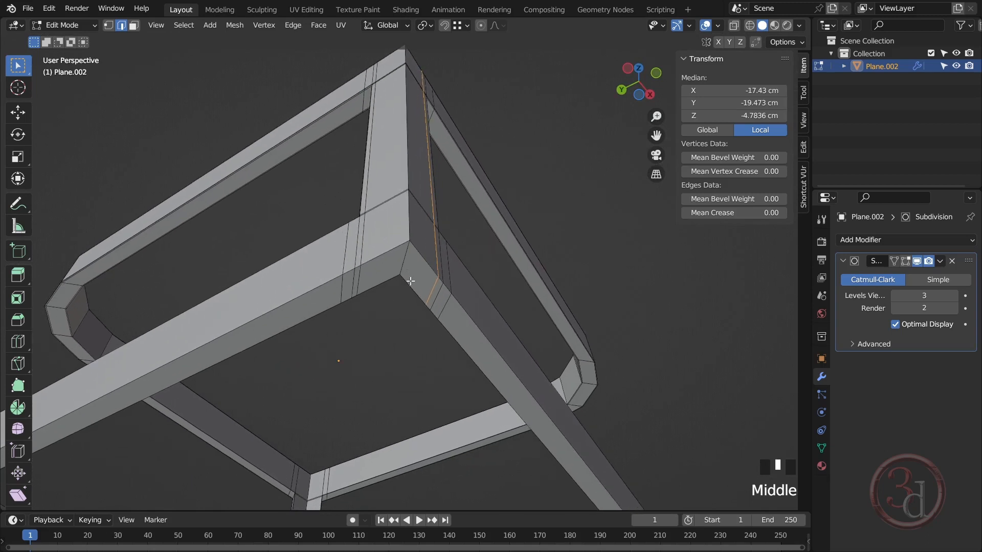
{"action": "key", "text": "ctrl+r"}
{"action": "left_click", "coordinate": [441, 295]}
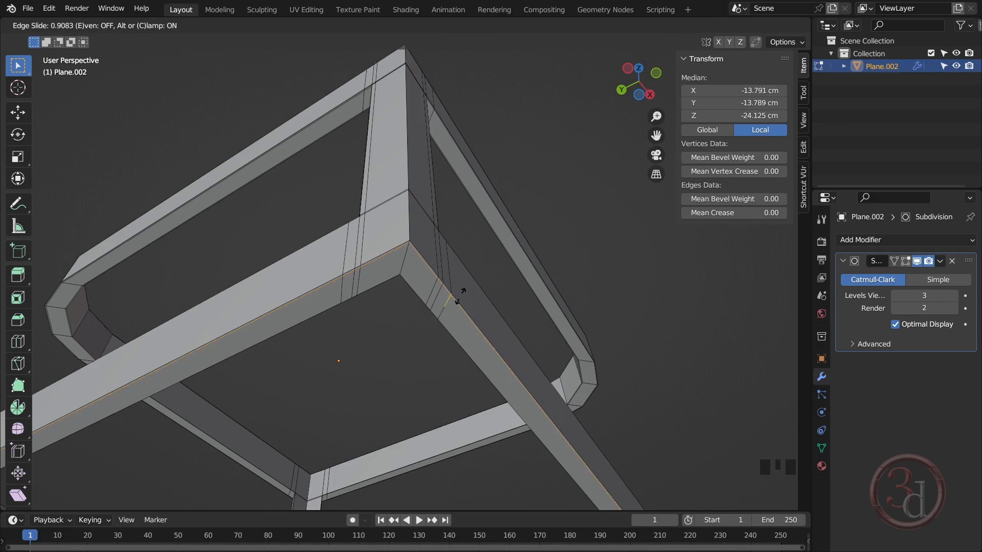
{"action": "left_click", "coordinate": [458, 297]}
- Add one loop cut along the same underside, close to the inner edge, with a slide factor of -0.898, and check the subdivided result
{"action": "key", "text": "ctrl+r"}
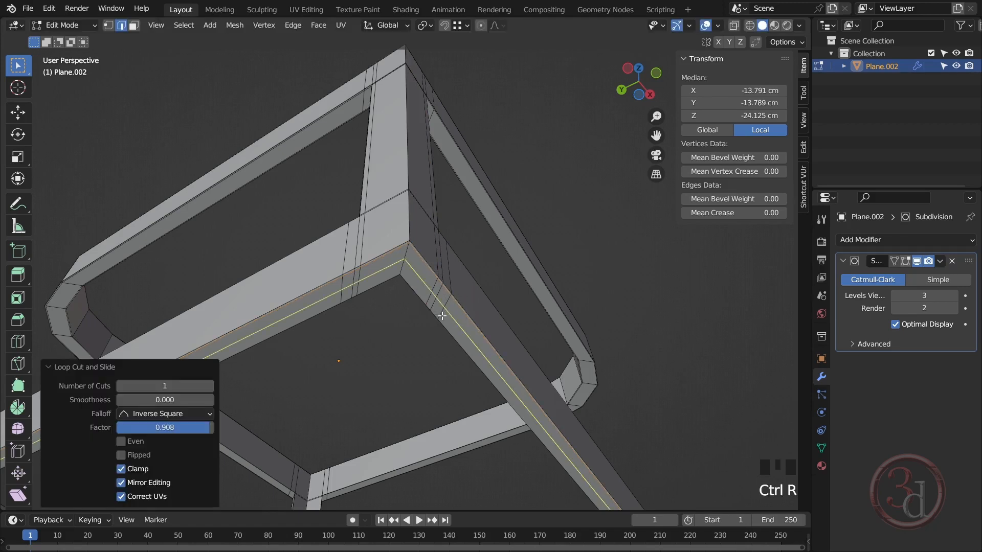
{"action": "left_click", "coordinate": [440, 316]}
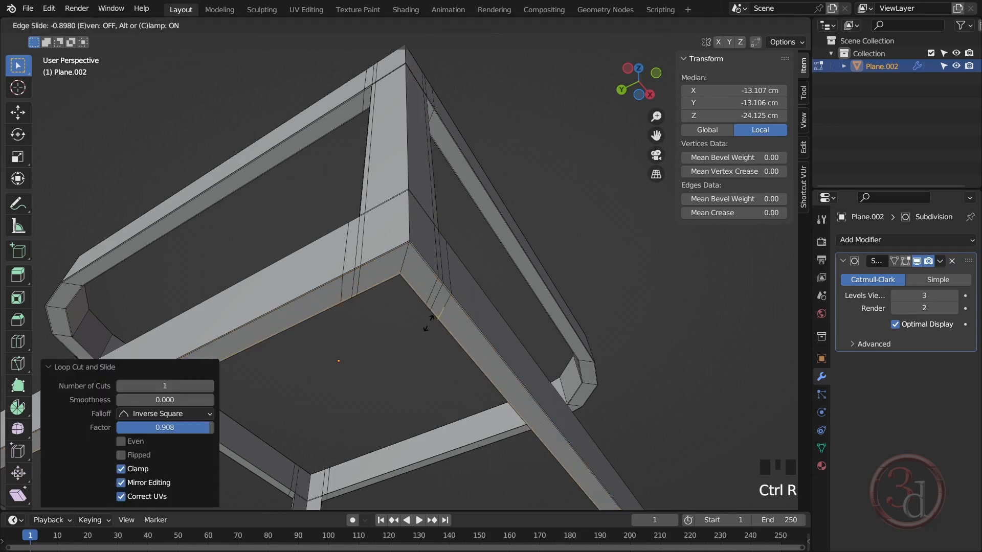
{"action": "left_click", "coordinate": [428, 323]}
{"action": "key", "text": "Tab"}
{"action": "key", "text": "Tab"}
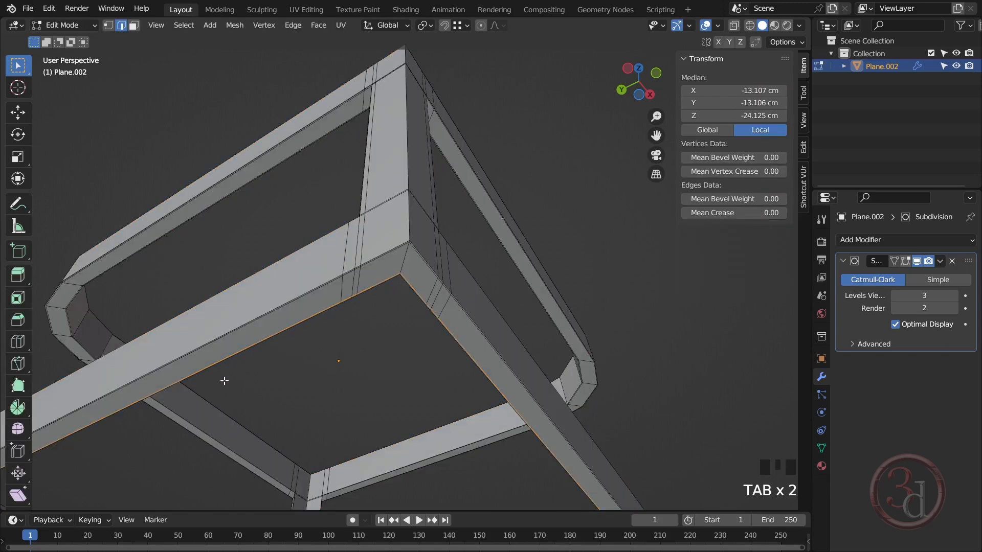
- Add one horizontal loop cut around the lower -X/+Y column, just below the middle frame, with a slide factor of 0.981
{"action": "middle_click_drag", "start_coordinate": [223, 381], "coordinate": [379, 256]}
{"action": "scroll", "coordinate": [339, 300], "scroll_direction": "down", "scroll_amount": 4}
{"action": "middle_click_drag", "start_coordinate": [340, 300], "coordinate": [414, 413], "text": "alt"}
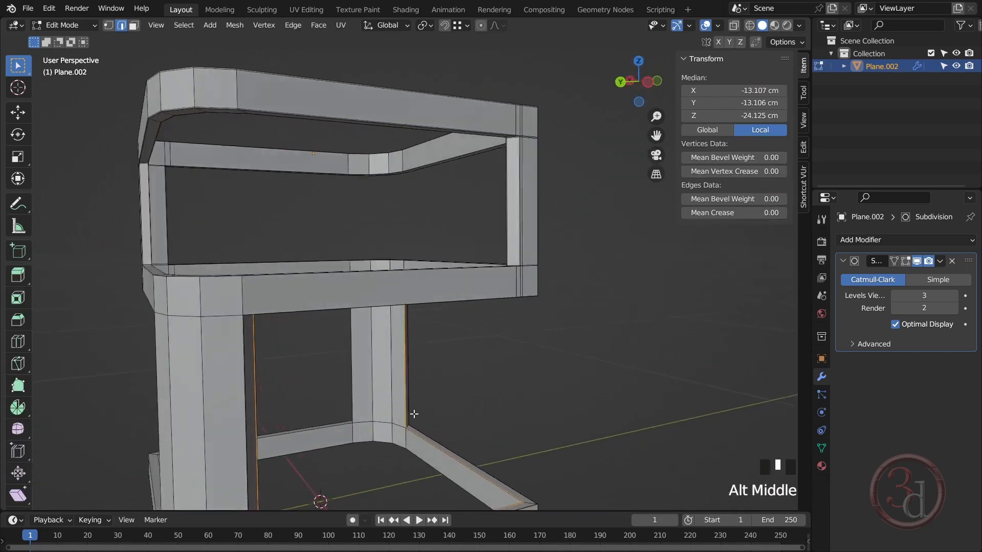
{"action": "middle_click_drag", "start_coordinate": [296, 382], "coordinate": [409, 318], "text": "alt"}
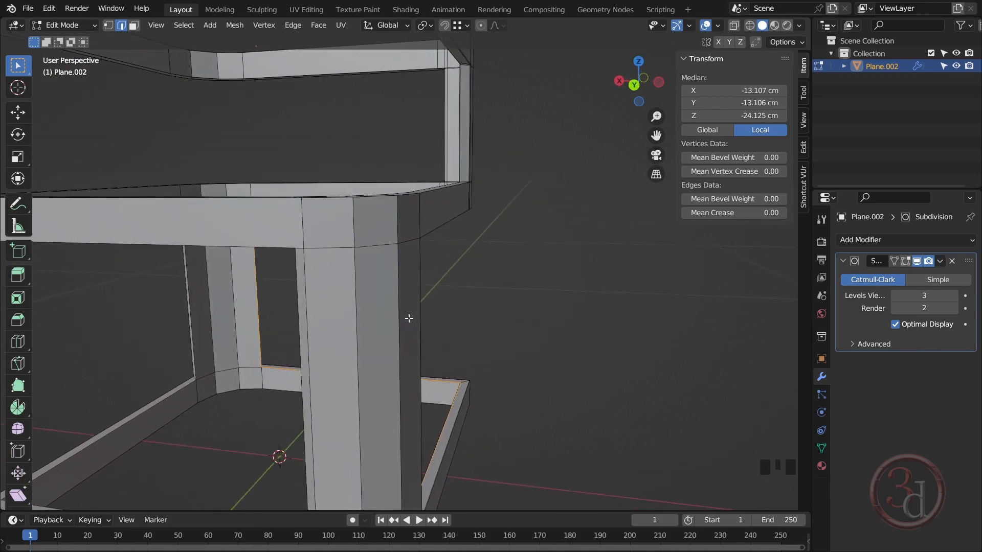
{"action": "key", "text": "ctrl+r"}
{"action": "left_click", "coordinate": [389, 376]}
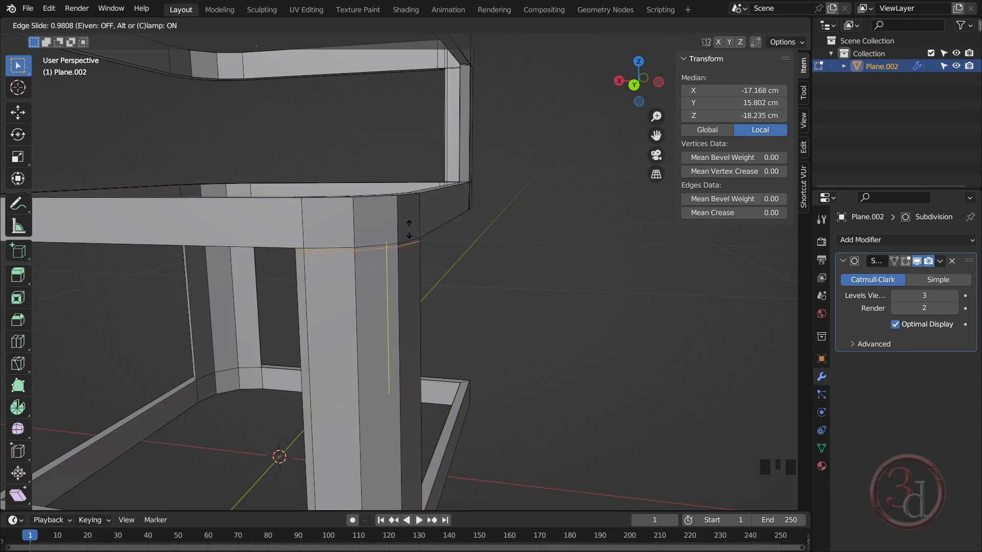
{"action": "left_click", "coordinate": [409, 229]}
- Add one horizontal loop cut around the lower -X/+Y column, just above the bottom frame, with a slide factor of -0.987
{"action": "middle_click_drag", "start_coordinate": [403, 297], "coordinate": [393, 278]}
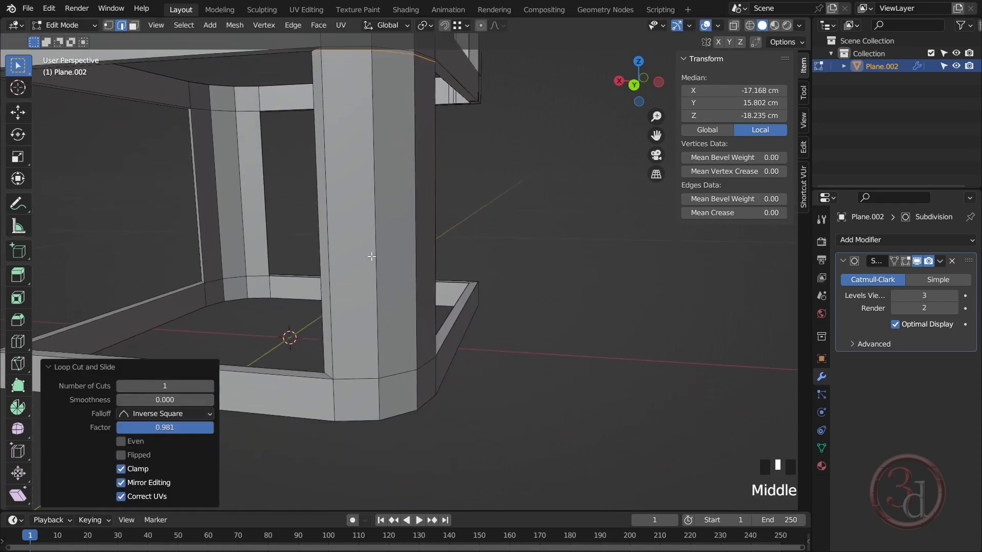
{"action": "key", "text": "ctrl+r"}
{"action": "left_click", "coordinate": [367, 232]}
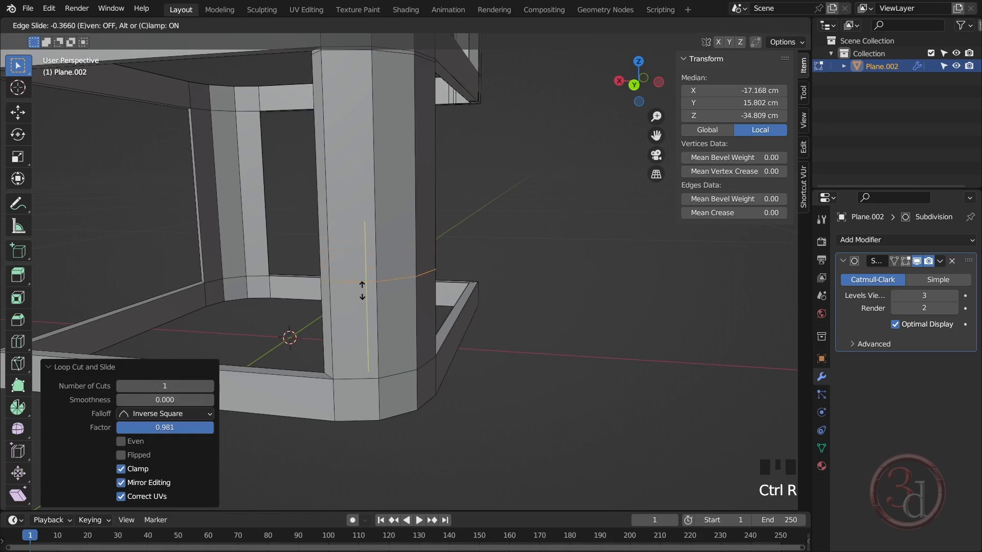
{"action": "left_click", "coordinate": [362, 394]}
- Add one loop cut across the middle frame's +Y bar, close to the -X/+Y column, with a slide factor of -0.953
{"action": "middle_click_drag", "start_coordinate": [409, 246], "coordinate": [355, 386]}
{"action": "middle_click", "coordinate": [355, 386], "text": "alt"}
{"action": "middle_click_drag", "start_coordinate": [432, 303], "coordinate": [299, 220]}
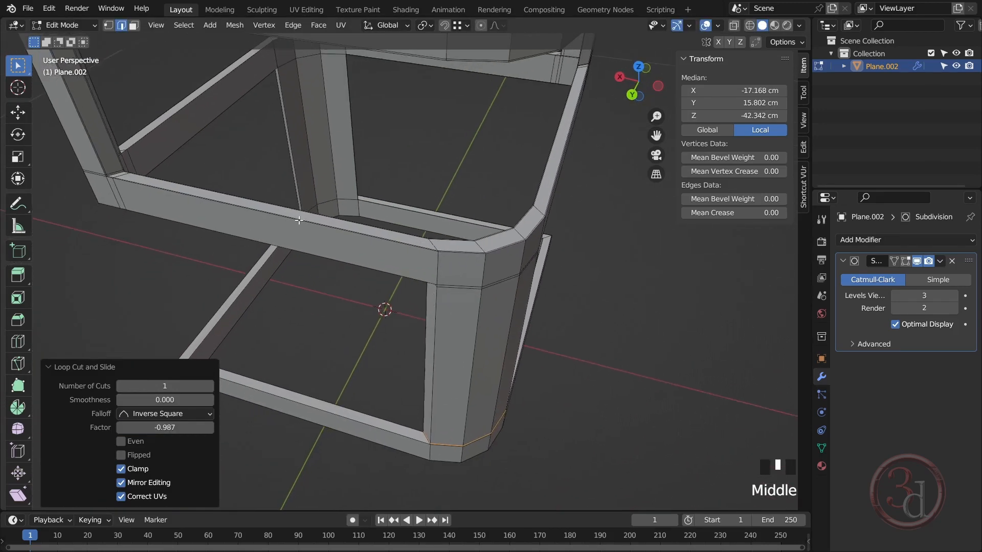
{"action": "key", "text": "ctrl+r"}
{"action": "left_click", "coordinate": [298, 220]}
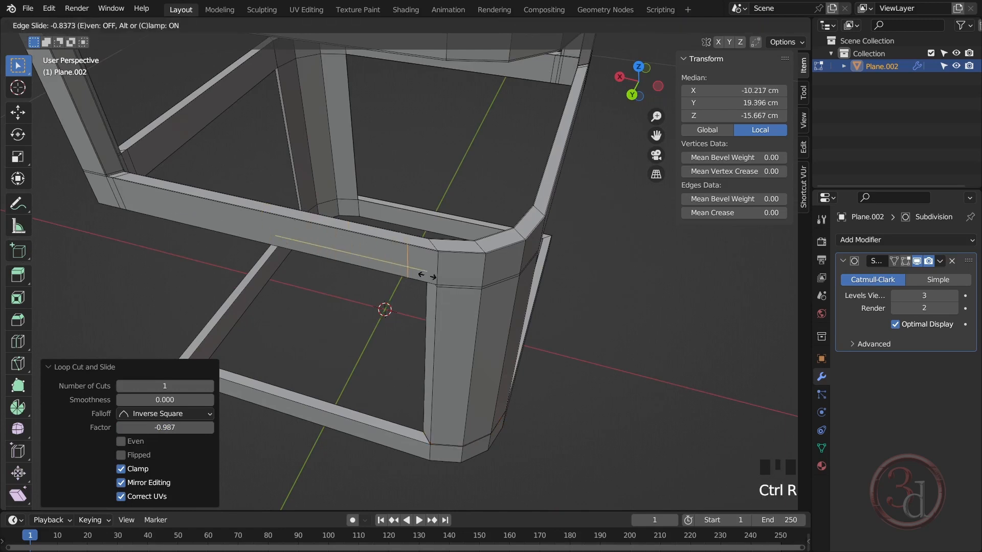
{"action": "left_click", "coordinate": [445, 285]}
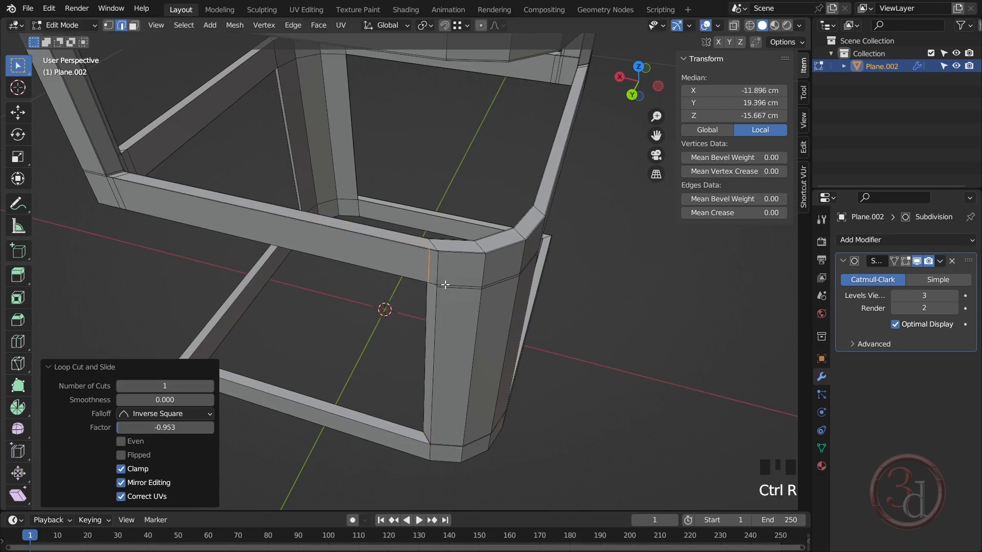
- Add one loop cut across the bottom frame's +Y bar, close to the -X/+Y column, with a slide factor of about 0.96
{"action": "key", "text": "ctrl+r"}
{"action": "left_click", "coordinate": [298, 403]}
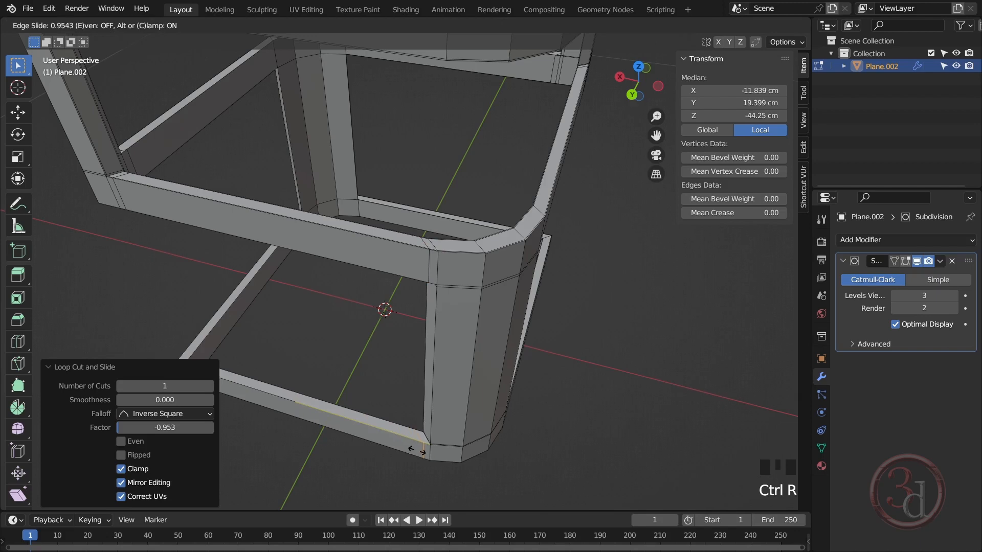
{"action": "left_click", "coordinate": [417, 450]}
{"action": "key", "text": "Tab"}
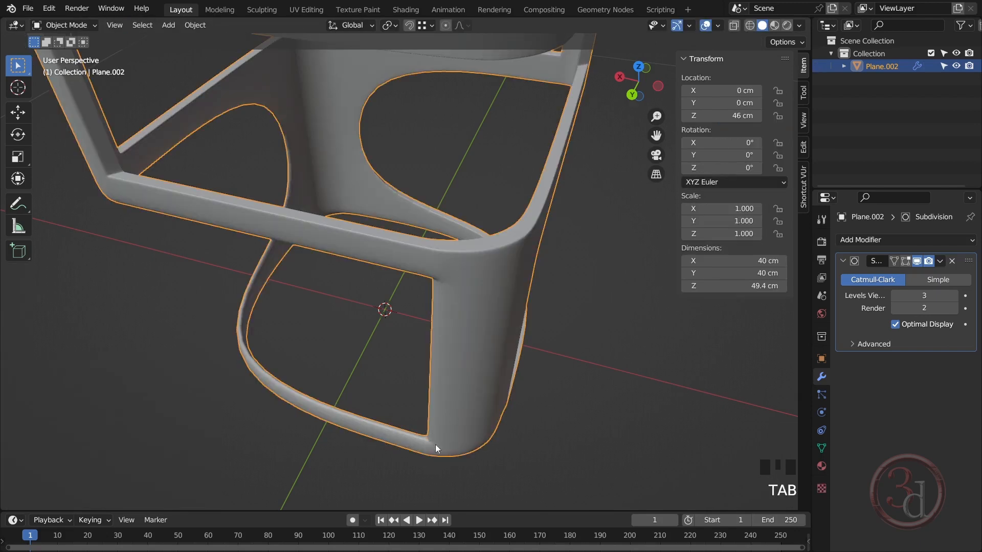
{"action": "key", "text": "Tab"}
- Add one loop cut across the middle frame's -X bar, close to the -X/+Y column, with a slide factor of 0.954
{"action": "middle_click_drag", "start_coordinate": [459, 441], "coordinate": [361, 444], "text": "alt"}
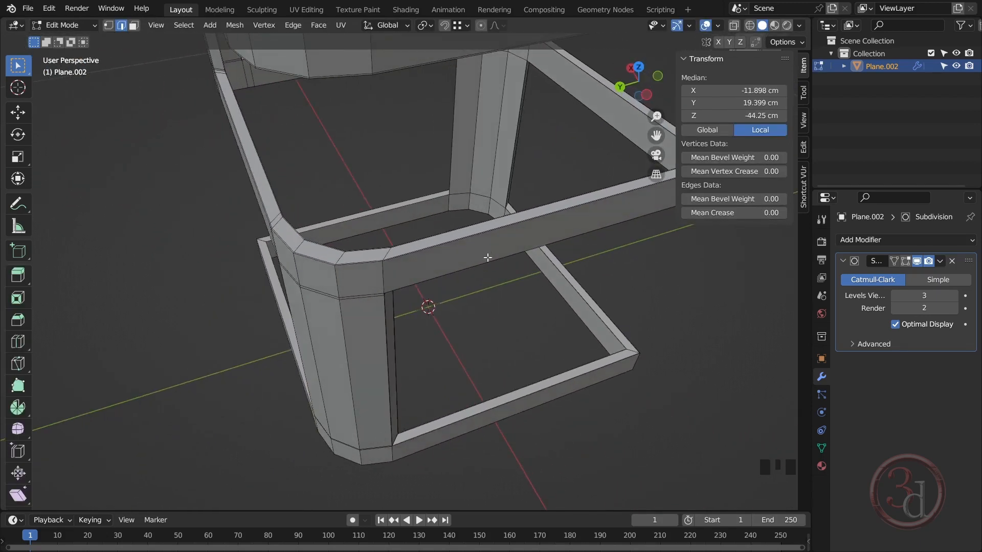
{"action": "key", "text": "ctrl+r"}
{"action": "left_click", "coordinate": [493, 252]}
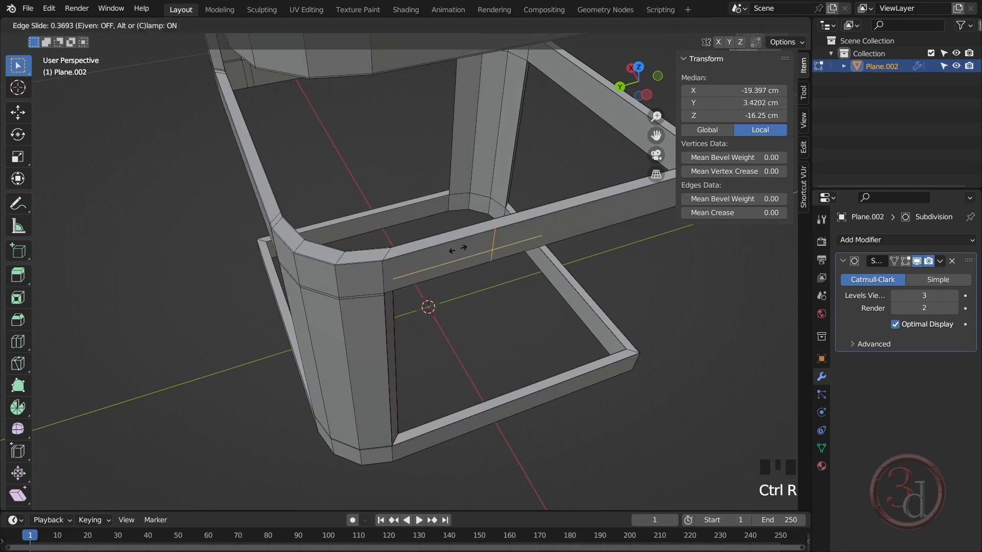
{"action": "left_click", "coordinate": [382, 292]}
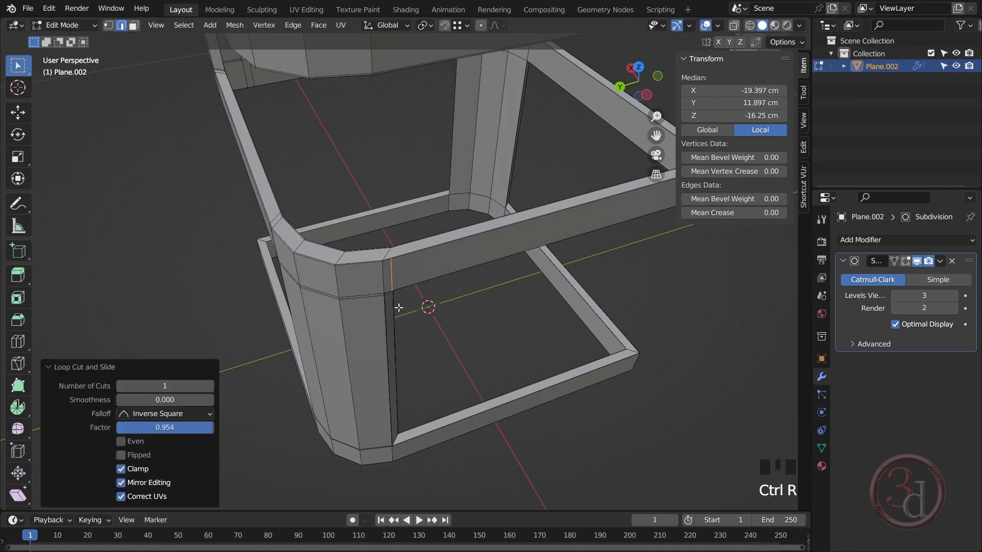
- Add one loop cut across the bottom frame's -X bar, close to the -X/+Y column, with a slide factor of 0.956
{"action": "key", "text": "ctrl+r"}
{"action": "left_click", "coordinate": [509, 409]}
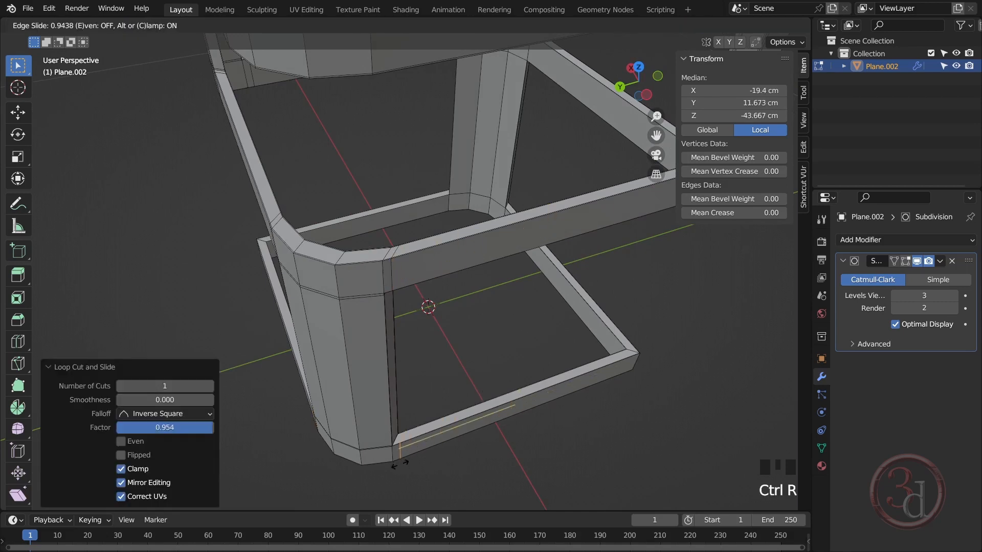
{"action": "left_click", "coordinate": [398, 465]}
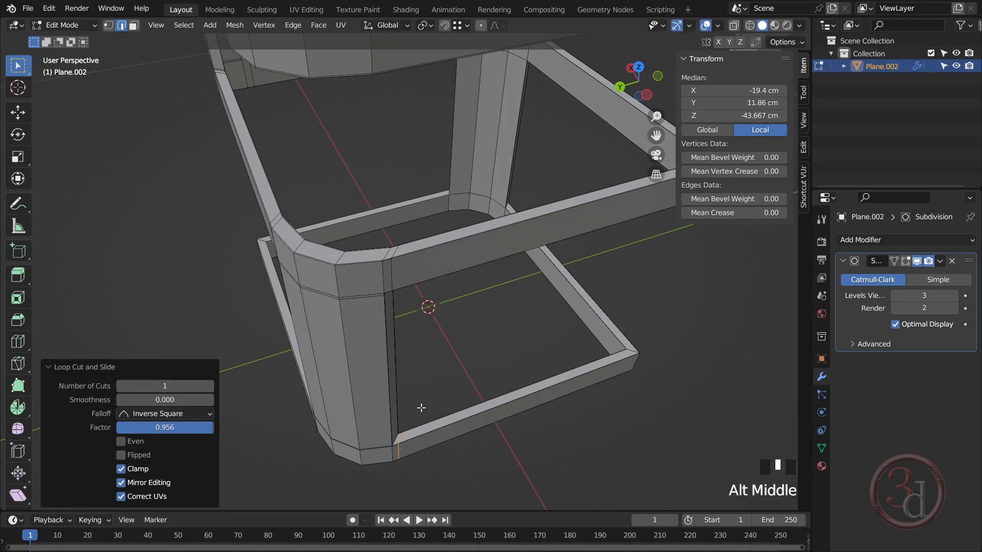
{"action": "middle_click_drag", "start_coordinate": [434, 419], "coordinate": [460, 341], "text": "alt"}
{"action": "key", "text": "Tab"}
{"action": "key", "text": "Tab"}
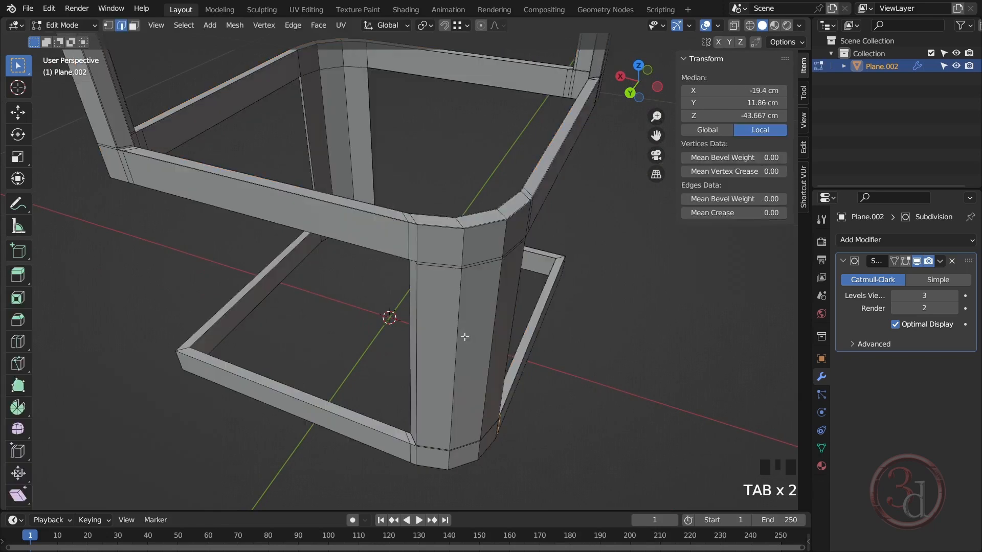
- Add one loop cut down the -X/+Y column's inner +X face, close to its outer edge, with a slide factor of 0.942
{"action": "middle_click_drag", "start_coordinate": [463, 379], "coordinate": [543, 127], "text": "alt"}
{"action": "scroll", "coordinate": [518, 136], "scroll_direction": "up", "scroll_amount": 3}
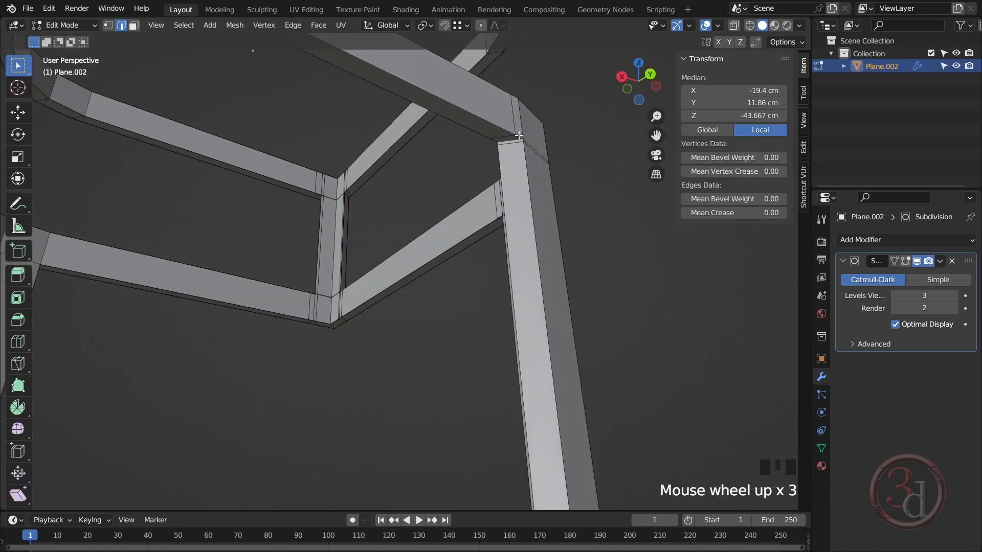
{"action": "key", "text": "ctrl+r"}
{"action": "left_click", "coordinate": [504, 141]}
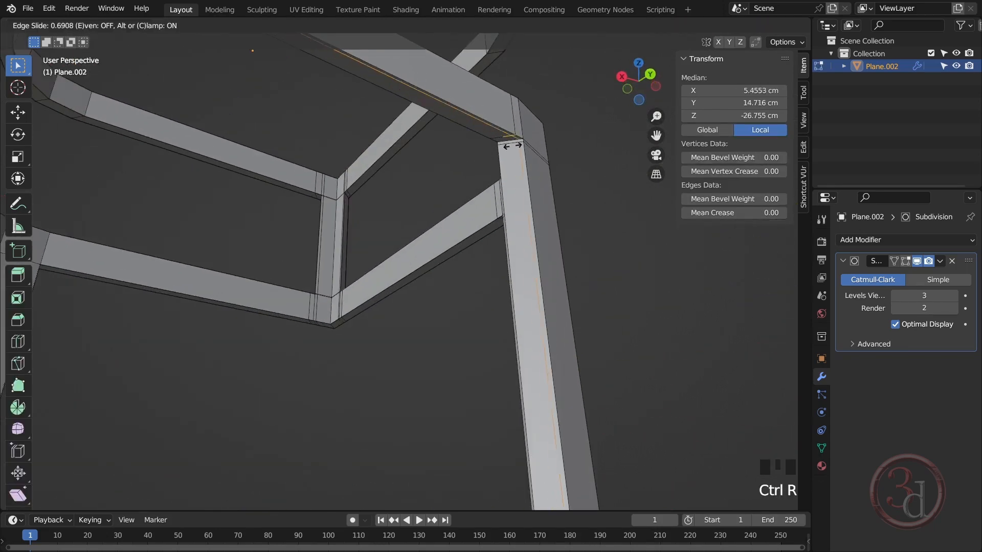
{"action": "left_click", "coordinate": [515, 147]}
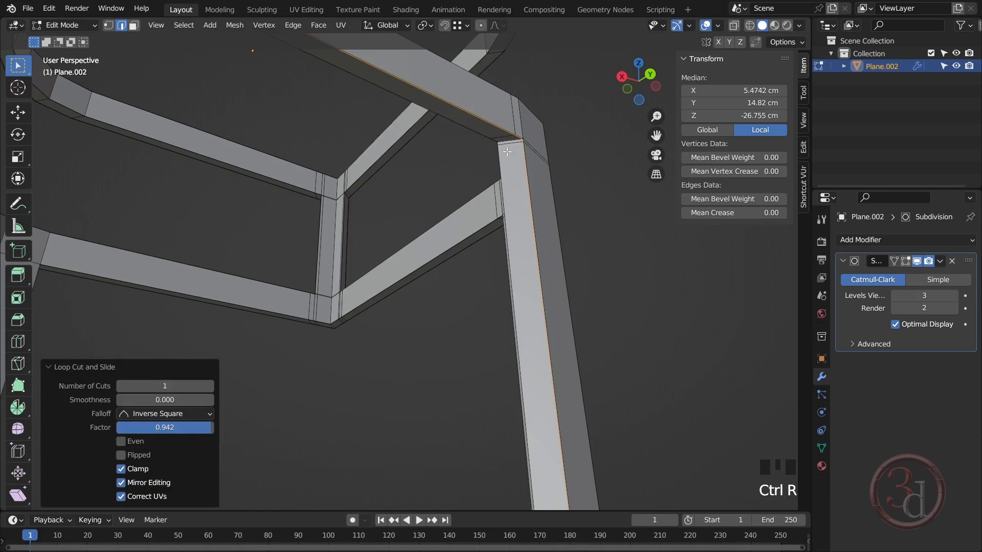
- Add one loop cut near the inner edge of the -X/+Y column's +X face with factor -0.838, then edge-slide it by -0.683 towards that edge
{"action": "key", "text": "ctrl+r"}
{"action": "left_click", "coordinate": [508, 152]}
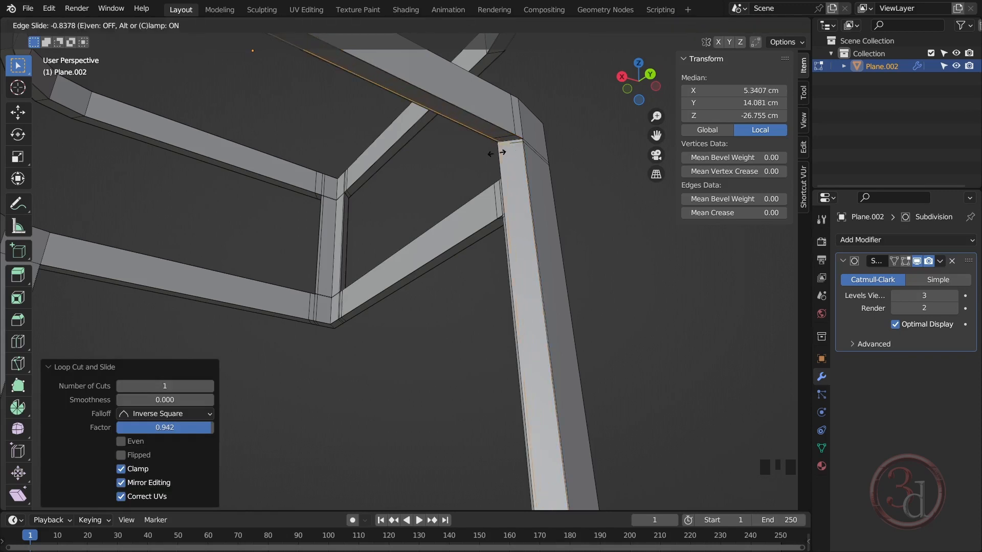
{"action": "left_click", "coordinate": [495, 153]}
{"action": "scroll", "coordinate": [526, 185], "scroll_direction": "up", "scroll_amount": 7}
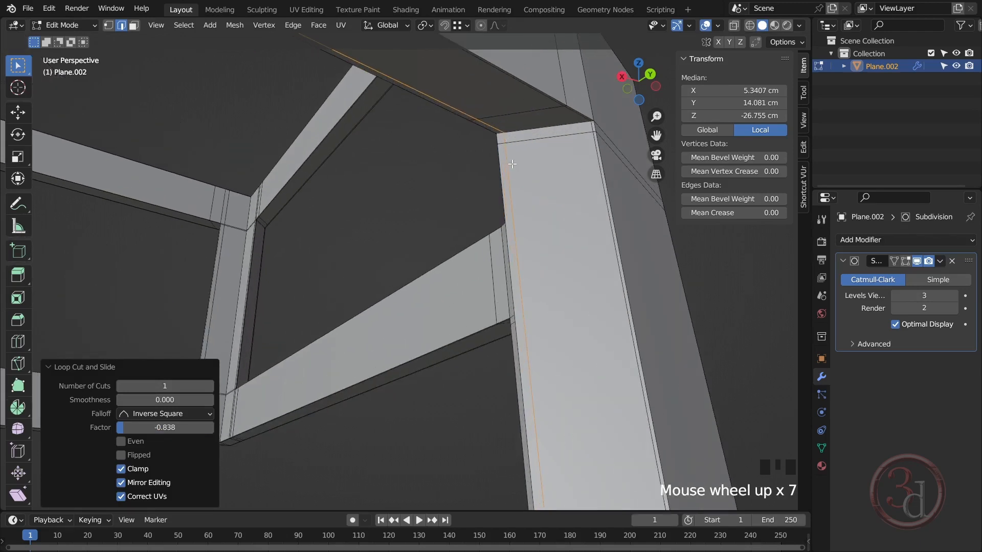
{"action": "key", "text": "g"}
{"action": "key", "text": "g"}
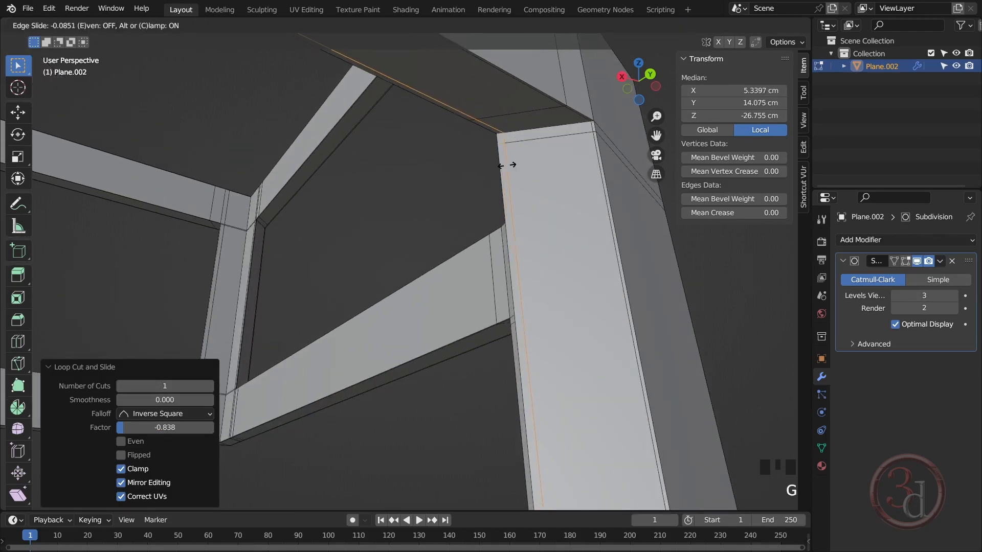
{"action": "left_click", "coordinate": [477, 169]}
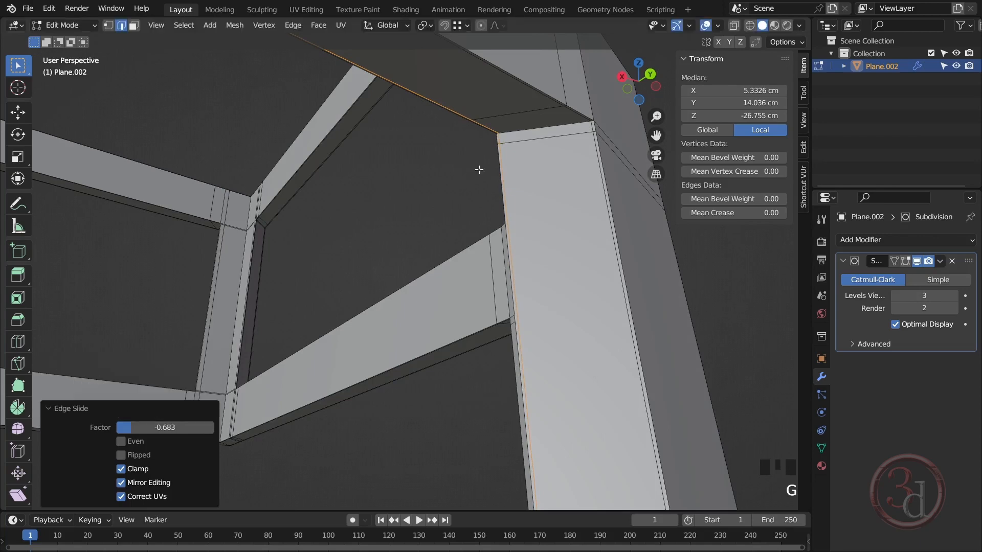
- Examine the lower -X/+Y column in the subdivided result and the mesh, and inspect the bottom frame's +X/+Y corner
{"action": "scroll", "coordinate": [535, 161], "scroll_direction": "down", "scroll_amount": 9}
{"action": "scroll", "coordinate": [538, 180], "scroll_direction": "down", "scroll_amount": 2}
{"action": "key", "text": "Tab"}
{"action": "middle_click", "coordinate": [538, 281], "text": "alt"}
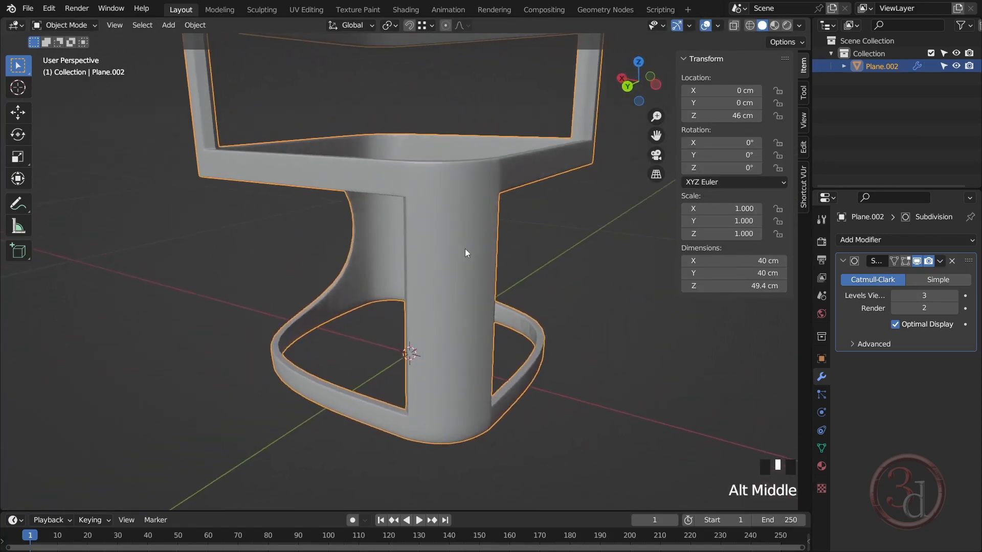
{"action": "middle_click", "coordinate": [456, 293], "text": "alt"}
{"action": "key", "text": "Tab"}
{"action": "middle_click_drag", "start_coordinate": [481, 291], "coordinate": [513, 309]}
{"action": "key", "text": "Tab"}
{"action": "key", "text": "Tab"}
{"action": "middle_click", "coordinate": [486, 409], "text": "alt"}
{"action": "scroll", "coordinate": [418, 374], "scroll_direction": "up", "scroll_amount": 4}
{"action": "middle_click", "coordinate": [417, 373], "text": "alt"}
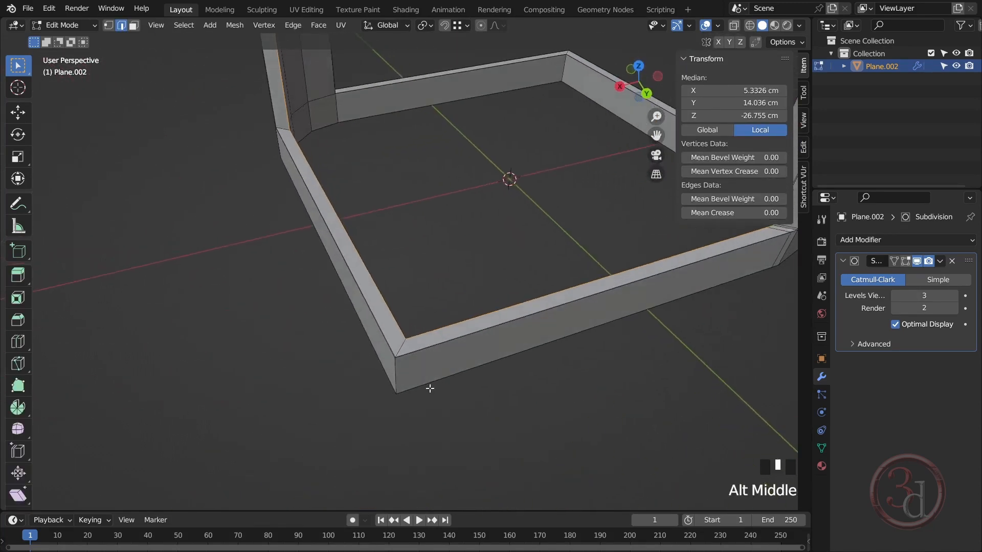
- Add one loop cut across each of the bottom frame's +Y and +X bars near their shared corner, using factor -0.920 on the +Y bar
{"action": "key", "text": "ctrl+r"}
{"action": "left_click", "coordinate": [532, 338]}
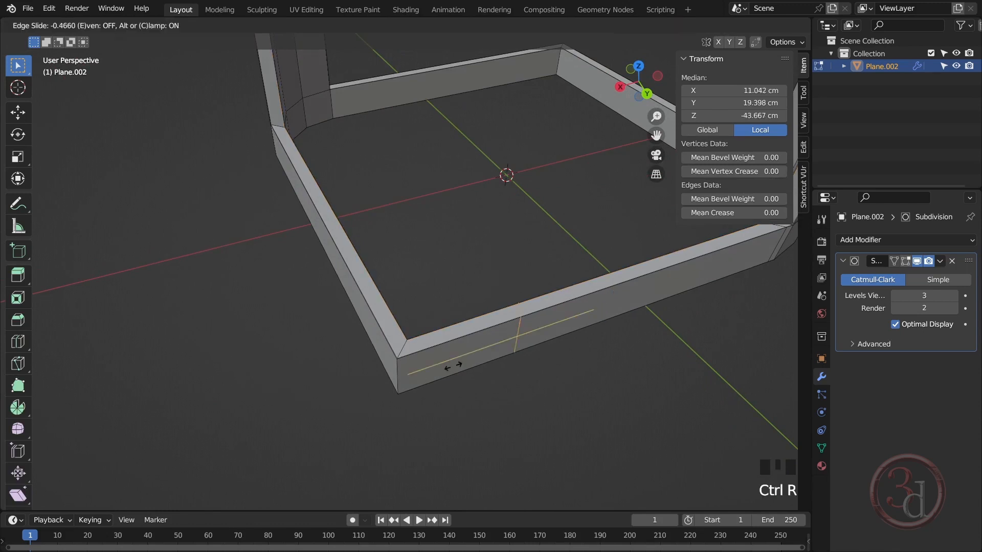
{"action": "left_click", "coordinate": [373, 414]}
{"action": "key", "text": "ctrl+r"}
{"action": "left_click", "coordinate": [317, 251]}
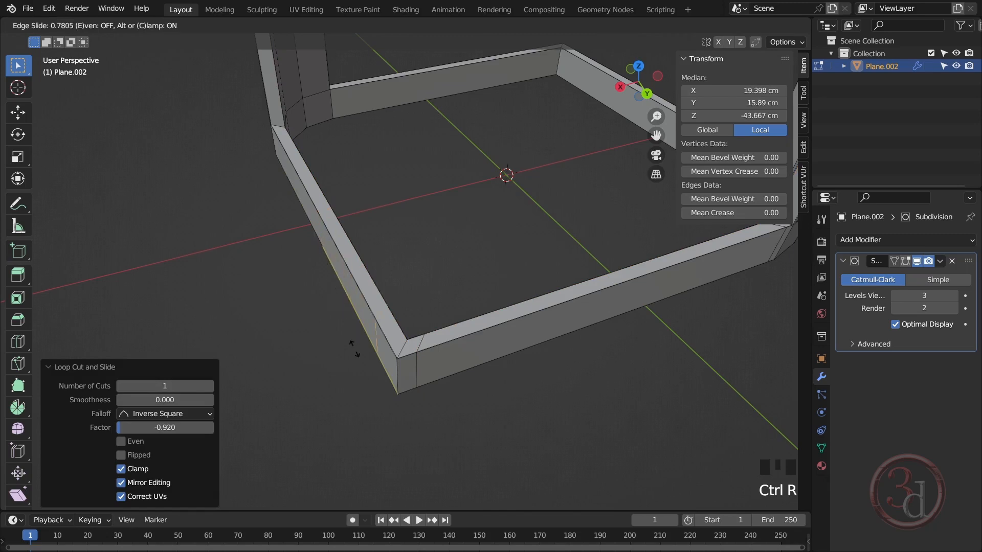
{"action": "left_click", "coordinate": [361, 367]}
{"action": "key", "text": "Tab"}
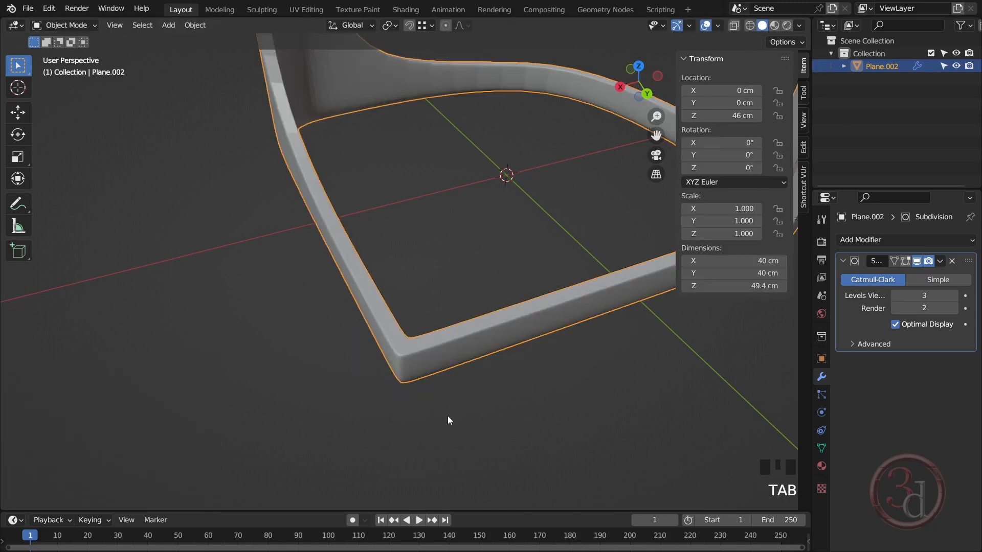
{"action": "scroll", "coordinate": [381, 410], "scroll_direction": "down", "scroll_amount": 2}
{"action": "key", "text": "Tab"}
{"action": "scroll", "coordinate": [404, 376], "scroll_direction": "up", "scroll_amount": 6}
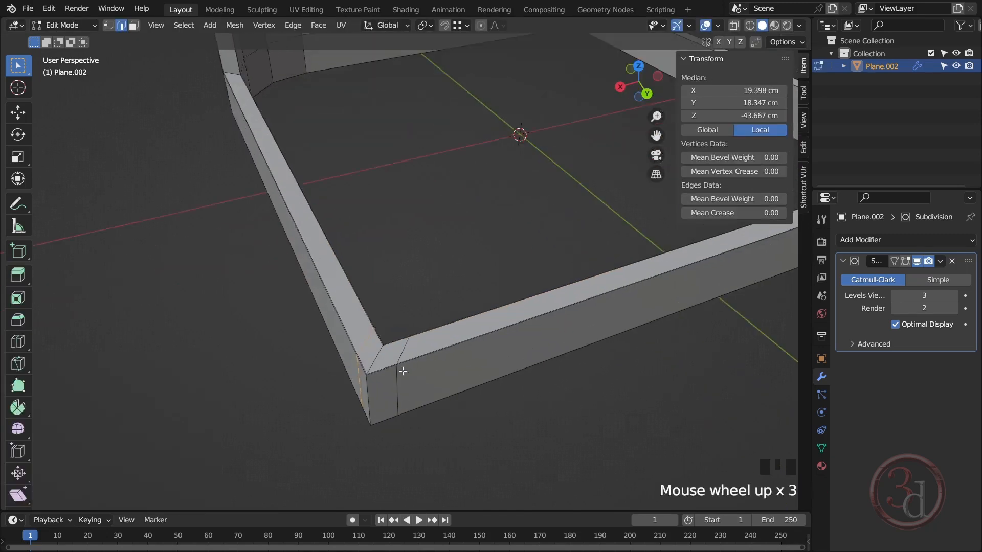
- Add two loop cuts along the bottom frame's underside, one near the outer edge with factor 0.967 and one near the inner edge with factor -0.927
{"action": "scroll", "coordinate": [380, 406], "scroll_direction": "down", "scroll_amount": 11}
{"action": "middle_click_drag", "start_coordinate": [425, 367], "coordinate": [447, 189], "text": "alt"}
{"action": "scroll", "coordinate": [376, 207], "scroll_direction": "up", "scroll_amount": 2}
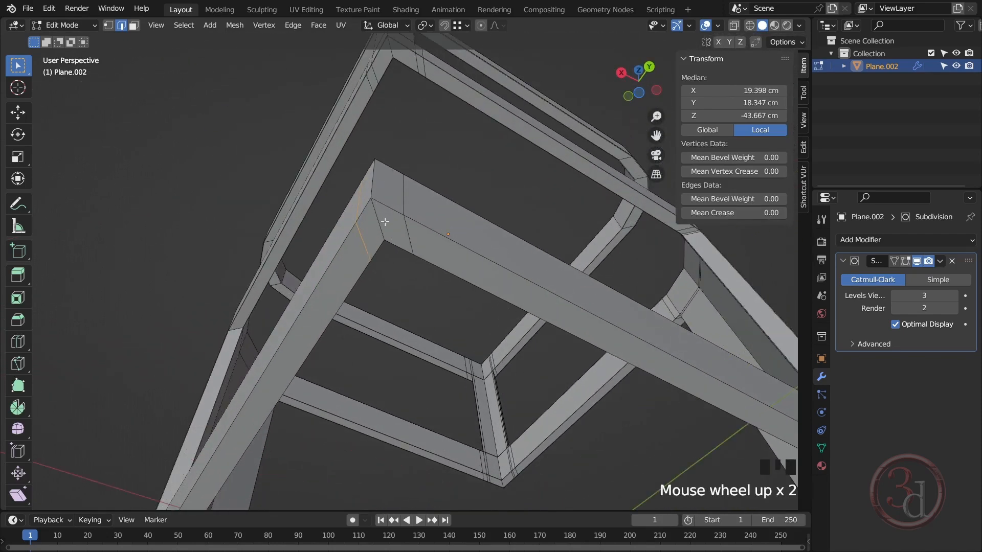
{"action": "key", "text": "ctrl+r"}
{"action": "left_click", "coordinate": [376, 226]}
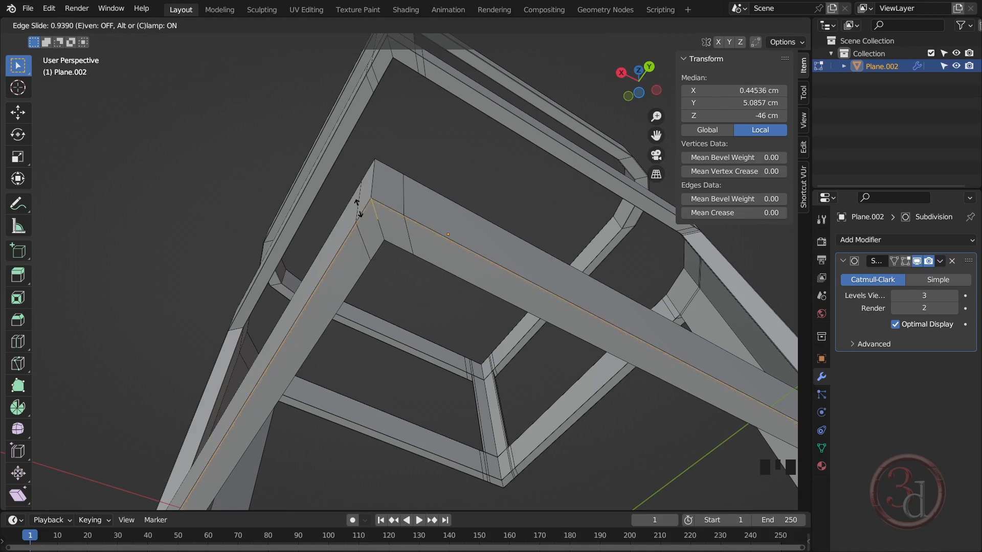
{"action": "left_click", "coordinate": [358, 207]}
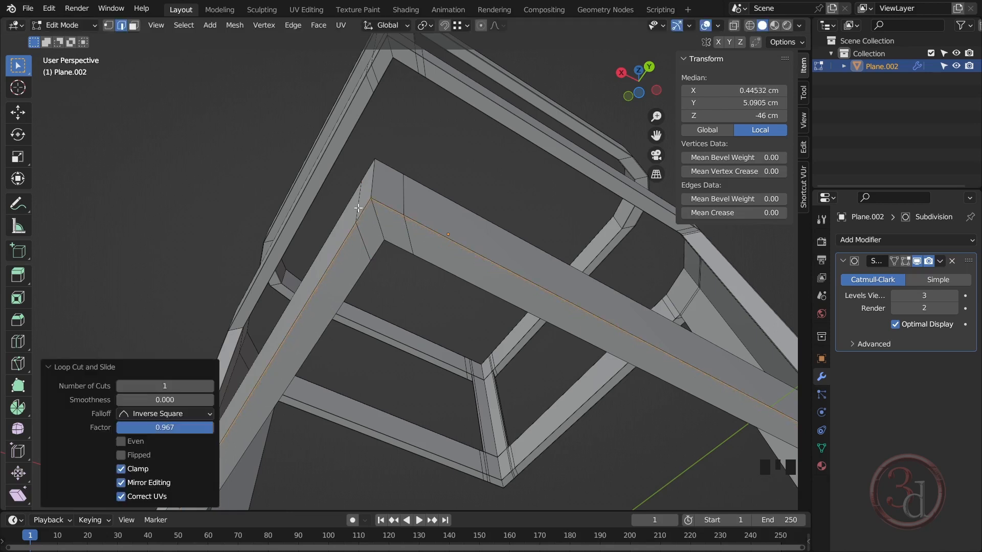
{"action": "key", "text": "ctrl+r"}
{"action": "left_click", "coordinate": [385, 225]}
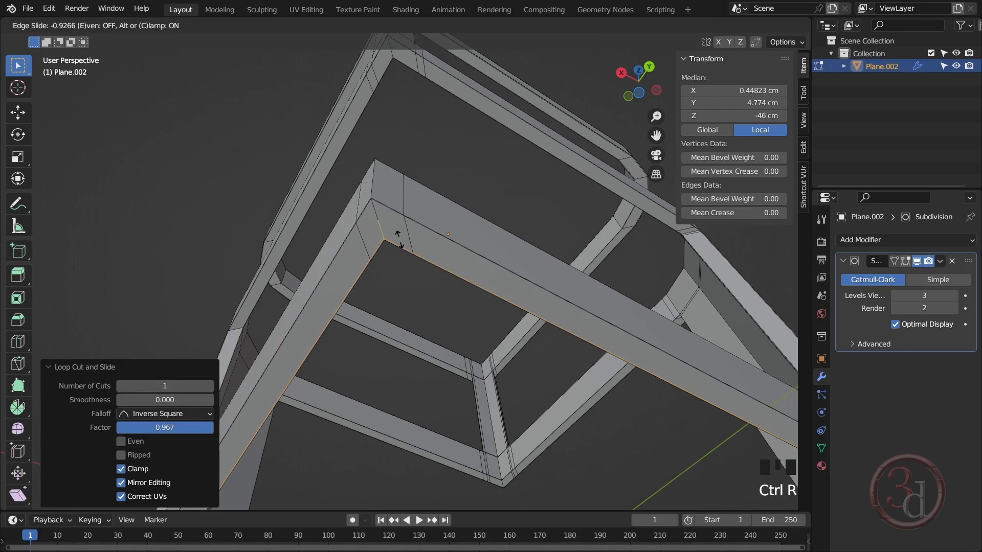
{"action": "left_click", "coordinate": [398, 239]}
- Add one loop cut across the bottom frame's -X bar, close to the -X/-Y corner, with a slide factor of -0.946
{"action": "scroll", "coordinate": [399, 239], "scroll_direction": "down", "scroll_amount": 4}
{"action": "middle_click_drag", "start_coordinate": [398, 239], "coordinate": [411, 298], "text": "alt"}
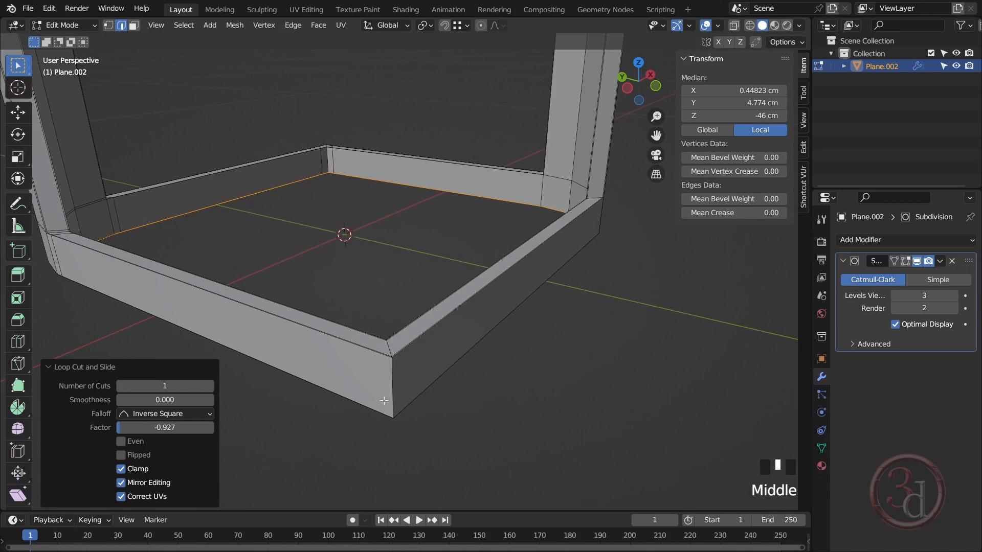
{"action": "key", "text": "ctrl+r"}
{"action": "left_click", "coordinate": [362, 368]}
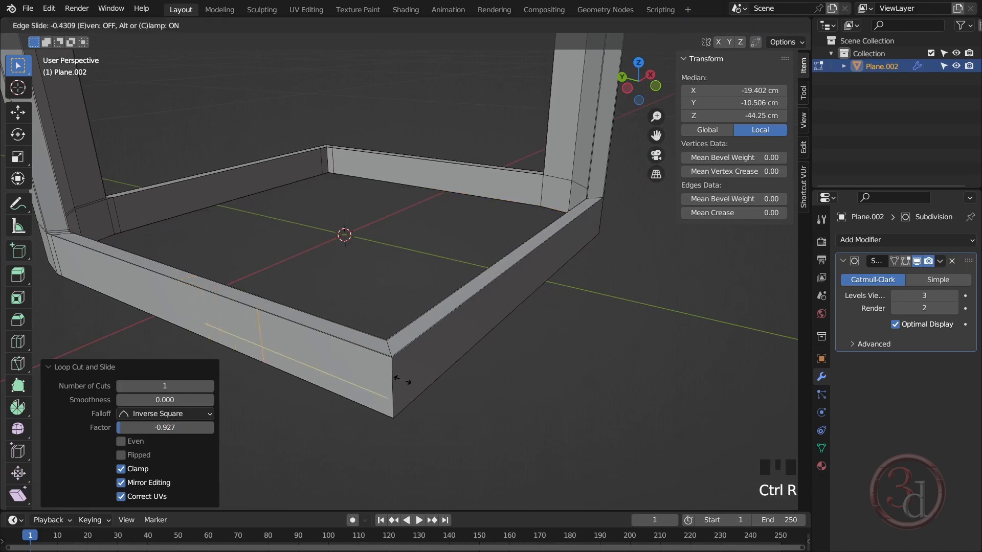
{"action": "left_click", "coordinate": [488, 415]}
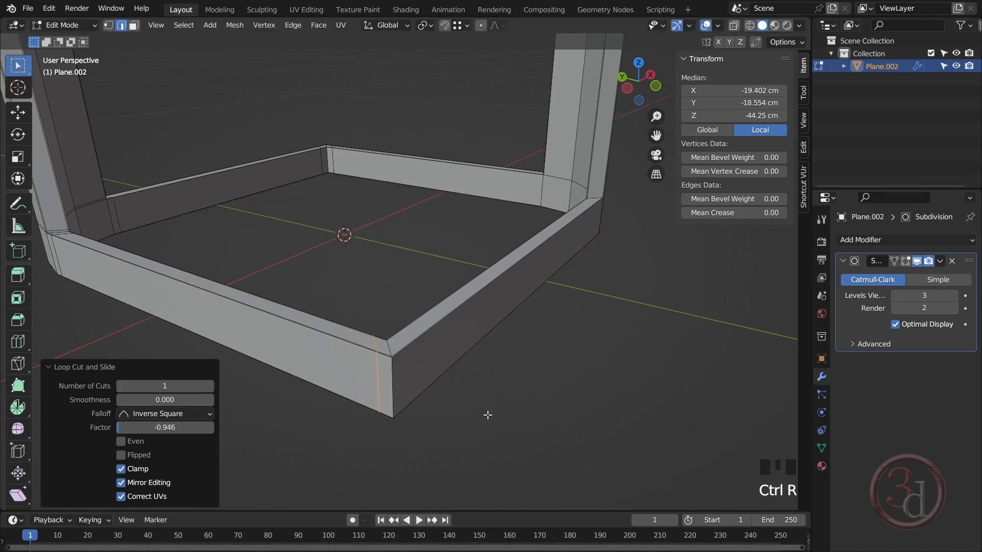
- Add a supporting loop cut on the bottom frame's adjacent rail close to its sharp corner, and preview the smoothed shape in Object Mode
{"action": "key", "text": "ctrl+r"}
{"action": "left_click", "coordinate": [470, 351]}
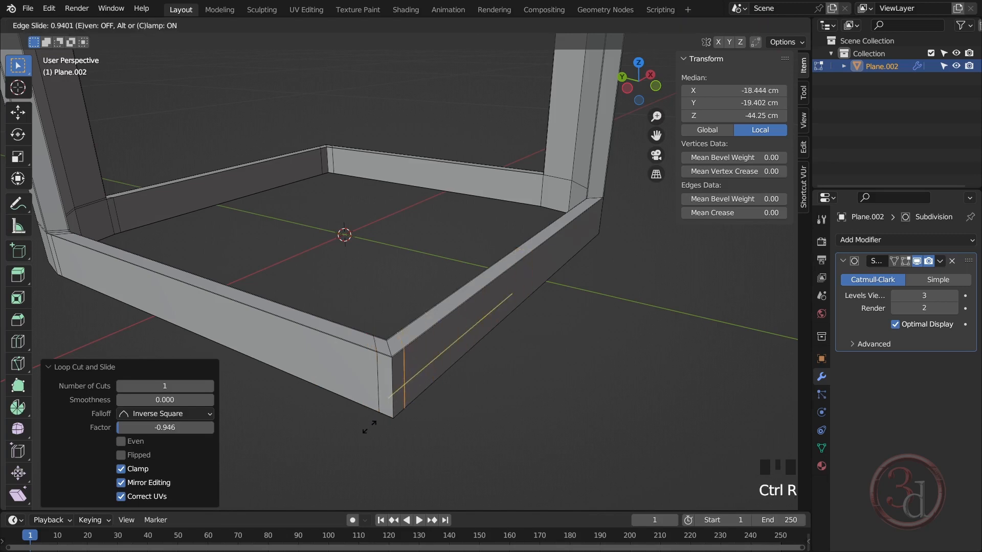
{"action": "left_click", "coordinate": [371, 430]}
{"action": "key", "text": "Tab"}
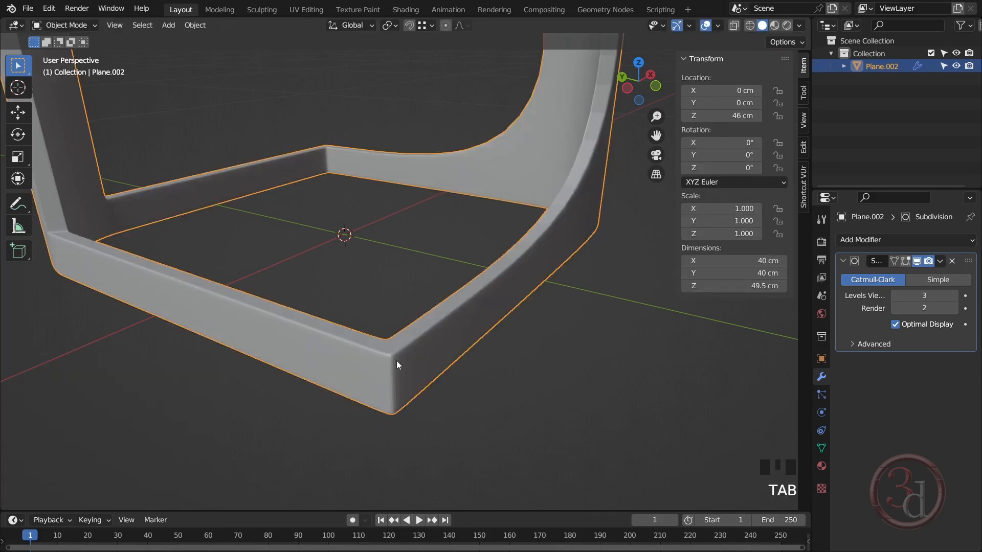
{"action": "key", "text": "Tab"}
- Add two loop cuts around the wide curved leg, one slid to its upper end (factor 0.996), one to its lower end (factor -0.992)
{"action": "middle_click_drag", "start_coordinate": [471, 348], "coordinate": [521, 287]}
{"action": "scroll", "coordinate": [470, 348], "scroll_direction": "down", "scroll_amount": 3}
{"action": "middle_click", "coordinate": [394, 332], "text": "alt"}
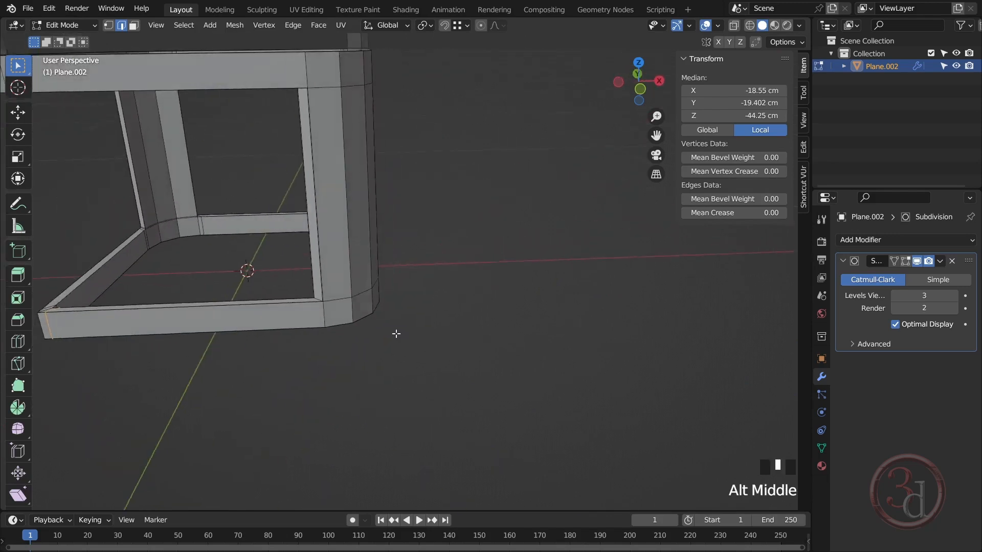
{"action": "middle_click_drag", "start_coordinate": [394, 333], "coordinate": [368, 188]}
{"action": "scroll", "coordinate": [374, 197], "scroll_direction": "up", "scroll_amount": 2}
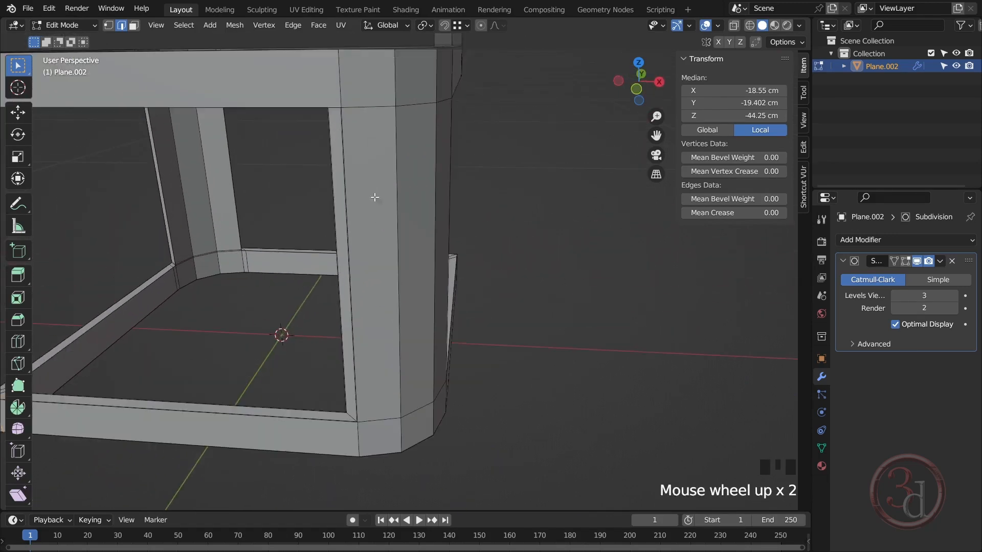
{"action": "key", "text": "ctrl+r"}
{"action": "left_click", "coordinate": [383, 233]}
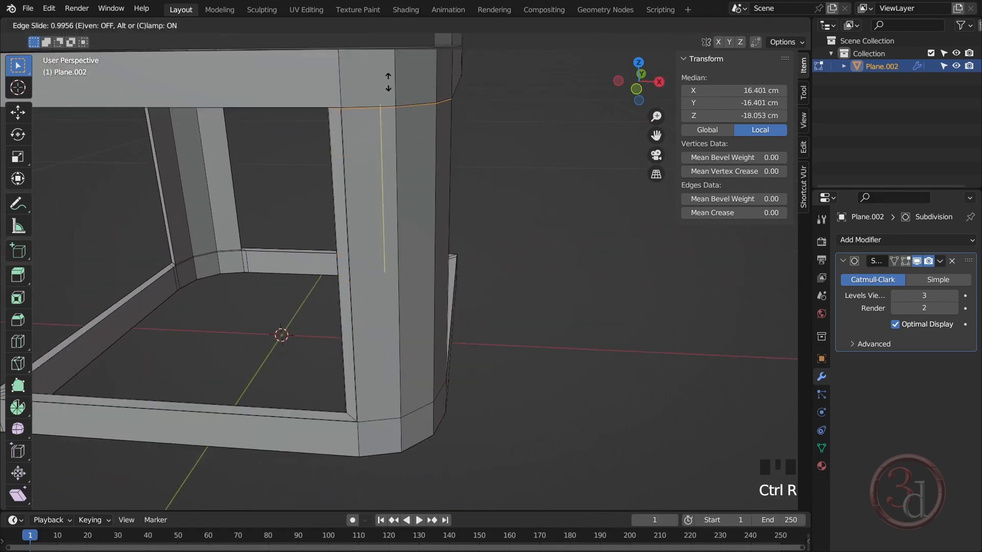
{"action": "left_click", "coordinate": [388, 82]}
{"action": "key", "text": "ctrl+r"}
{"action": "left_click", "coordinate": [366, 264]}
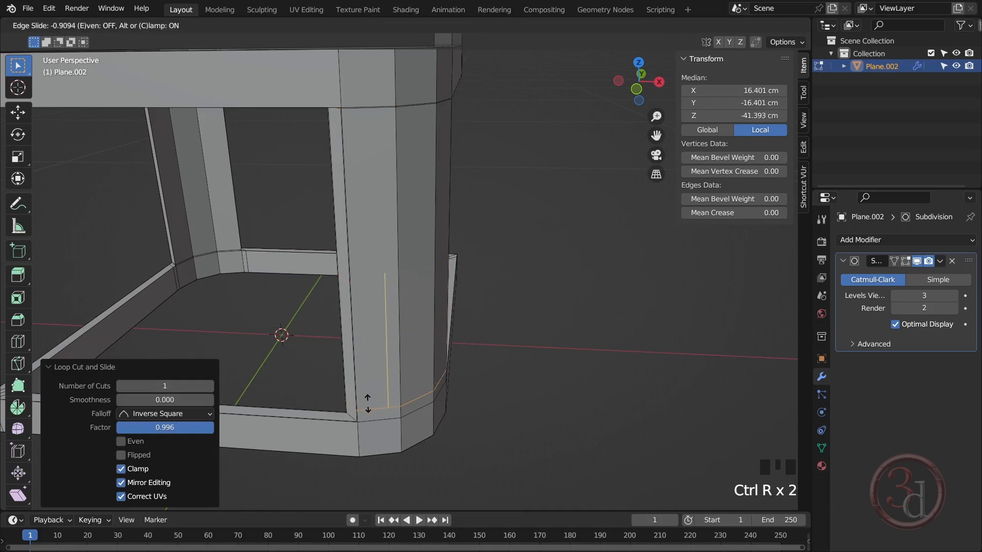
{"action": "left_click", "coordinate": [371, 416]}
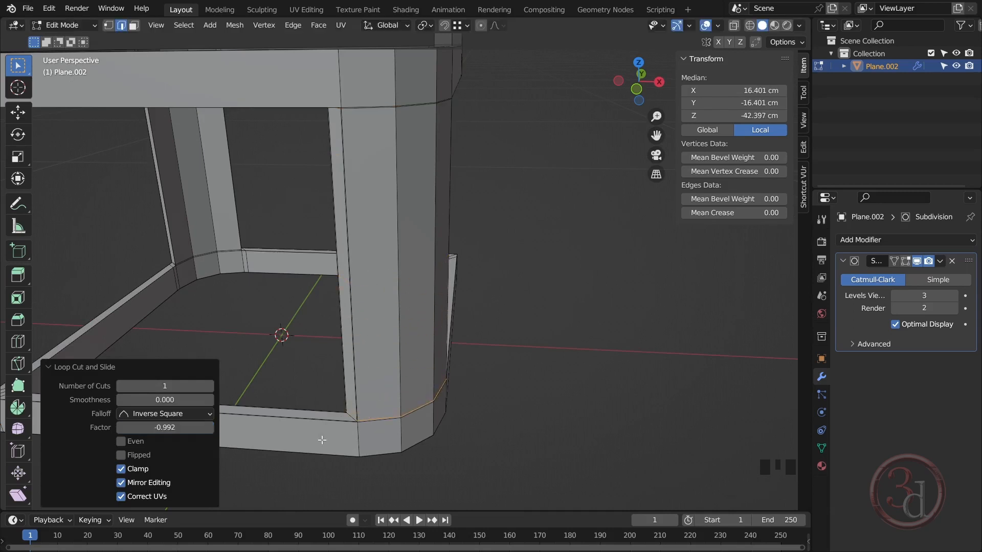
- Add loop cuts beside the curved leg on the front bottom rail (factor -0.949) and the front middle rail (factor -0.934)
{"action": "middle_click_drag", "start_coordinate": [295, 444], "coordinate": [390, 313]}
{"action": "middle_click_drag", "start_coordinate": [389, 313], "coordinate": [361, 351], "text": "alt"}
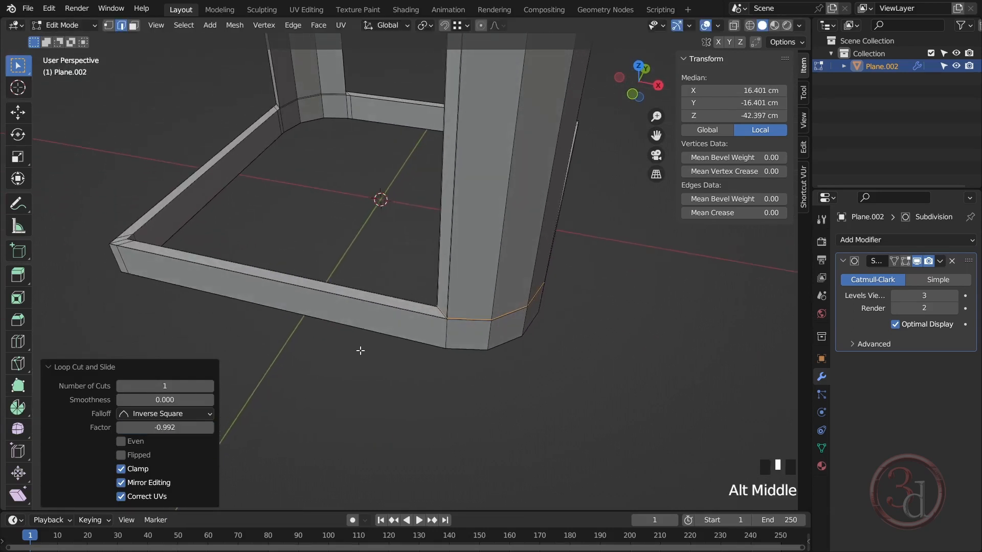
{"action": "key", "text": "ctrl+r"}
{"action": "left_click", "coordinate": [306, 315]}
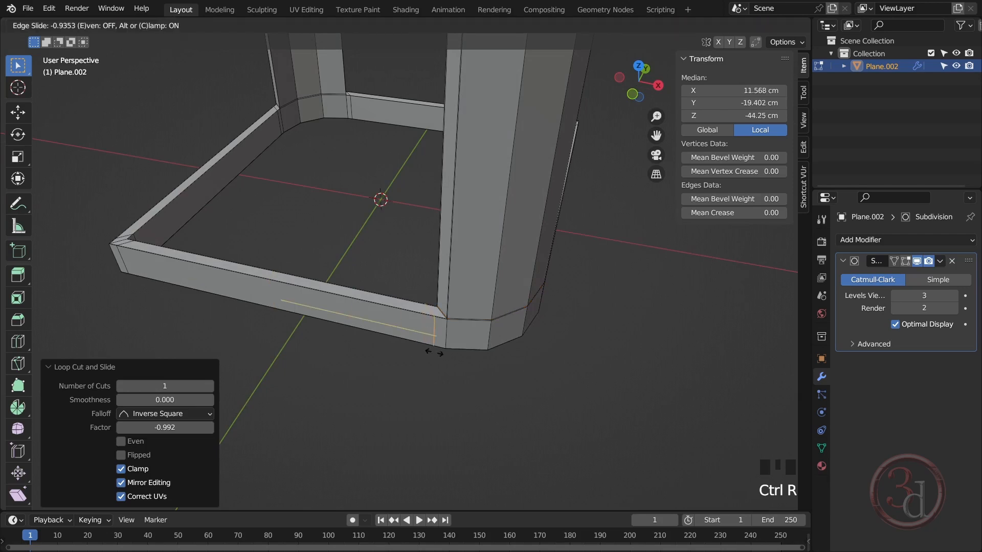
{"action": "left_click", "coordinate": [436, 353]}
{"action": "middle_click_drag", "start_coordinate": [436, 352], "coordinate": [347, 167]}
{"action": "key", "text": "ctrl+r"}
{"action": "left_click", "coordinate": [332, 164]}
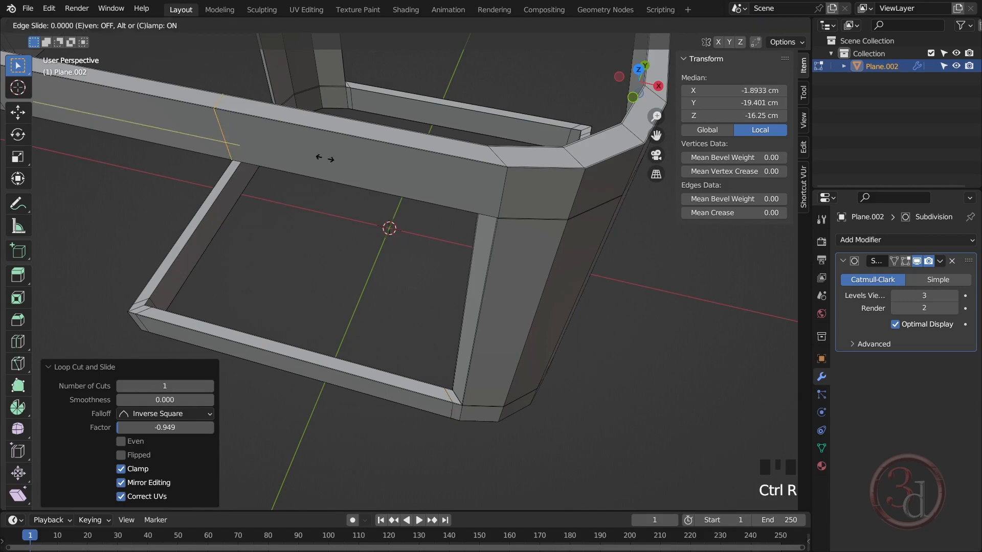
{"action": "left_click", "coordinate": [545, 228]}
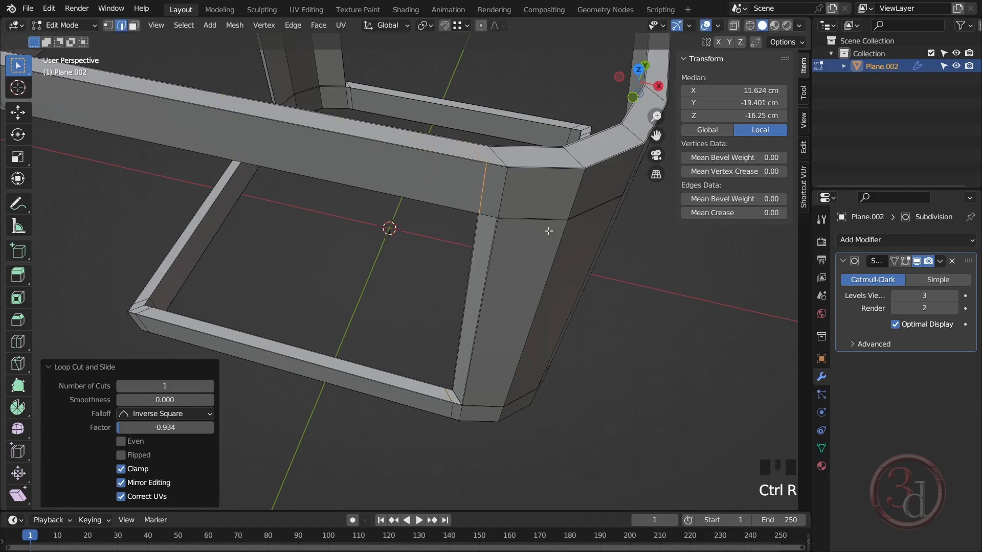
- Add loop cuts beside the curved leg on the side bottom rail (factor 0.949) and the side middle rail (factor 0.947)
{"action": "scroll", "coordinate": [597, 361], "scroll_direction": "down", "scroll_amount": 2}
{"action": "middle_click_drag", "start_coordinate": [596, 361], "coordinate": [486, 373], "text": "alt"}
{"action": "scroll", "coordinate": [513, 341], "scroll_direction": "down", "scroll_amount": 1, "text": "alt"}
{"action": "key", "text": "ctrl+r"}
{"action": "left_click", "coordinate": [468, 348]}
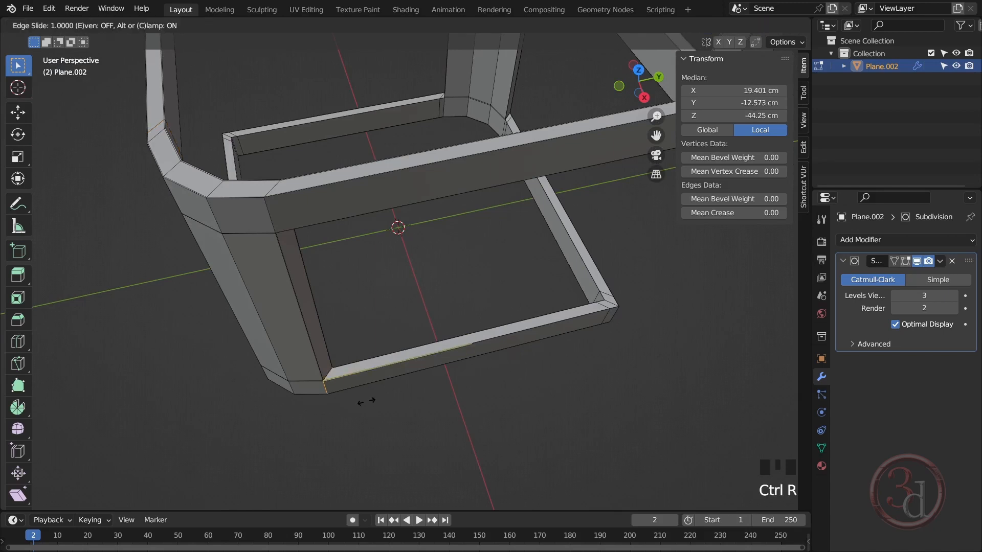
{"action": "left_click", "coordinate": [379, 405]}
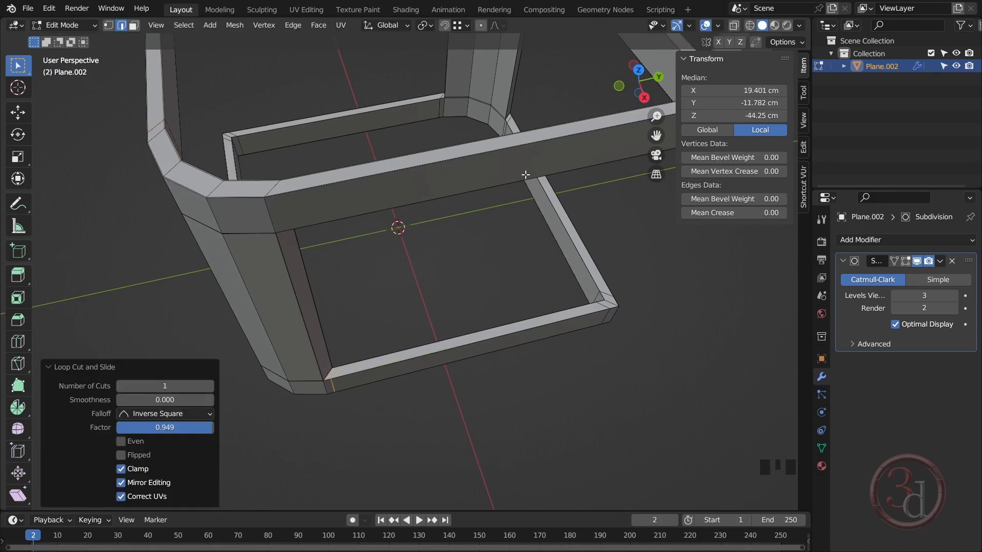
{"action": "key", "text": "ctrl+r"}
{"action": "left_click", "coordinate": [489, 169]}
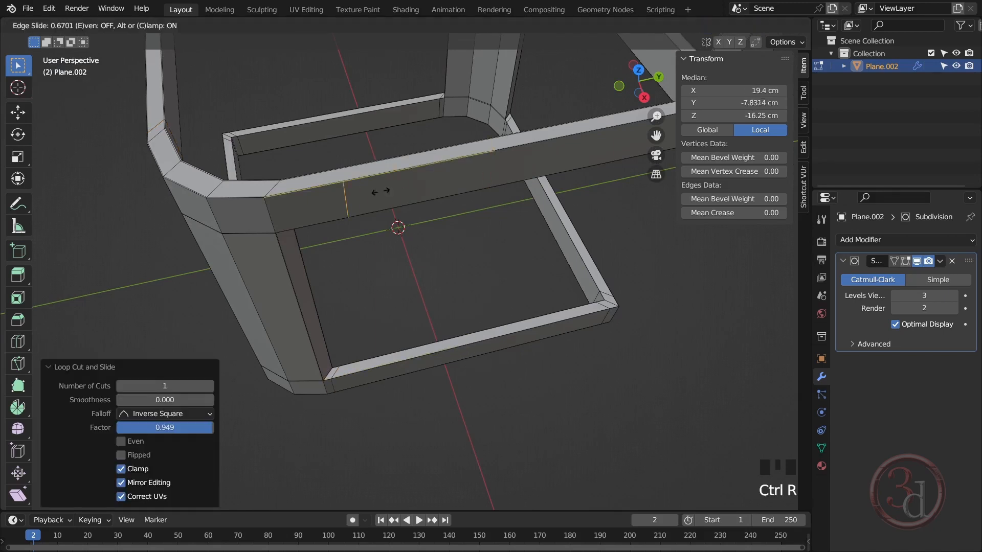
{"action": "left_click", "coordinate": [328, 206]}
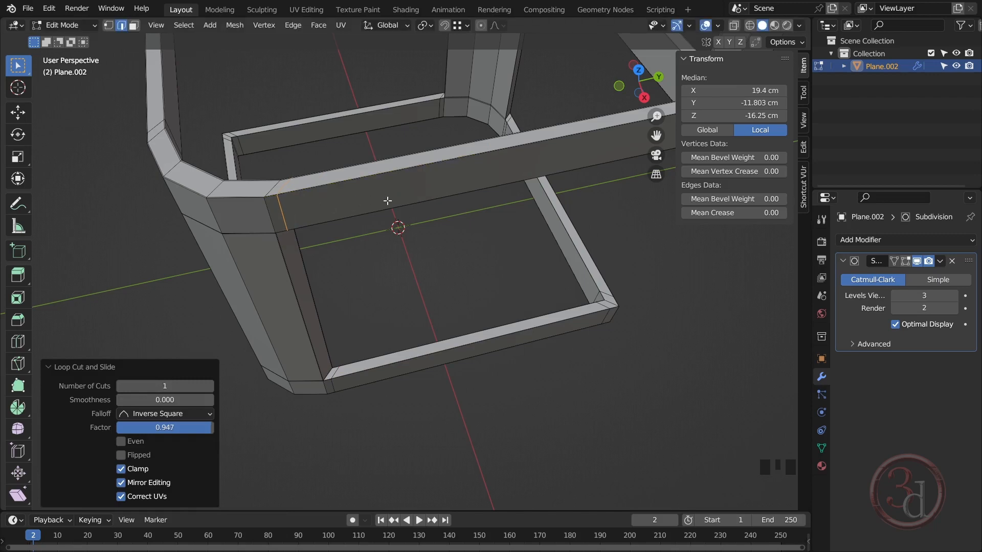
- Examine the supporting loops at the frame's corners and inspect the smoothed frame from several angles in Object Mode
{"action": "middle_click_drag", "start_coordinate": [402, 227], "coordinate": [483, 259]}
{"action": "middle_click", "coordinate": [482, 252], "text": "alt"}
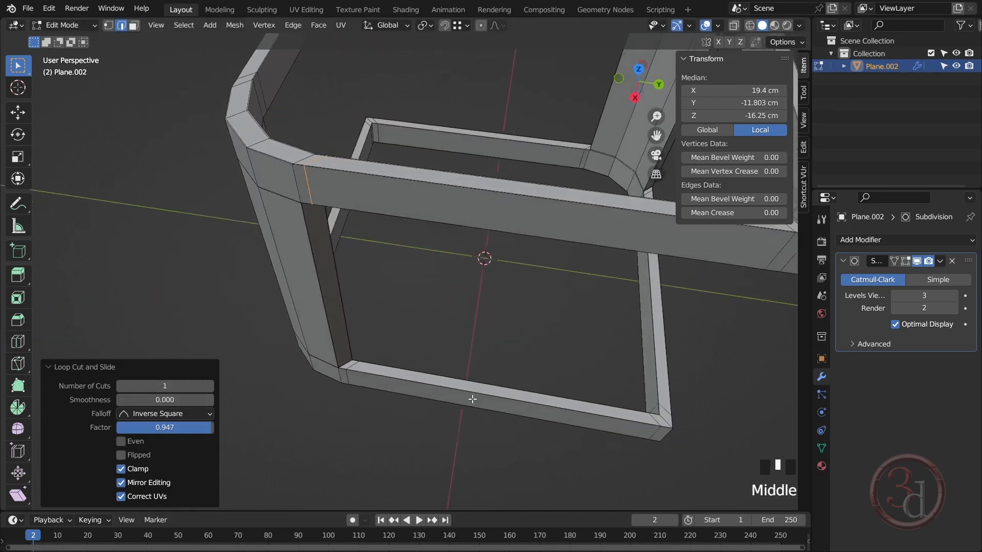
{"action": "scroll", "coordinate": [364, 298], "scroll_direction": "up", "scroll_amount": 3}
{"action": "scroll", "coordinate": [364, 298], "scroll_direction": "up", "scroll_amount": 6}
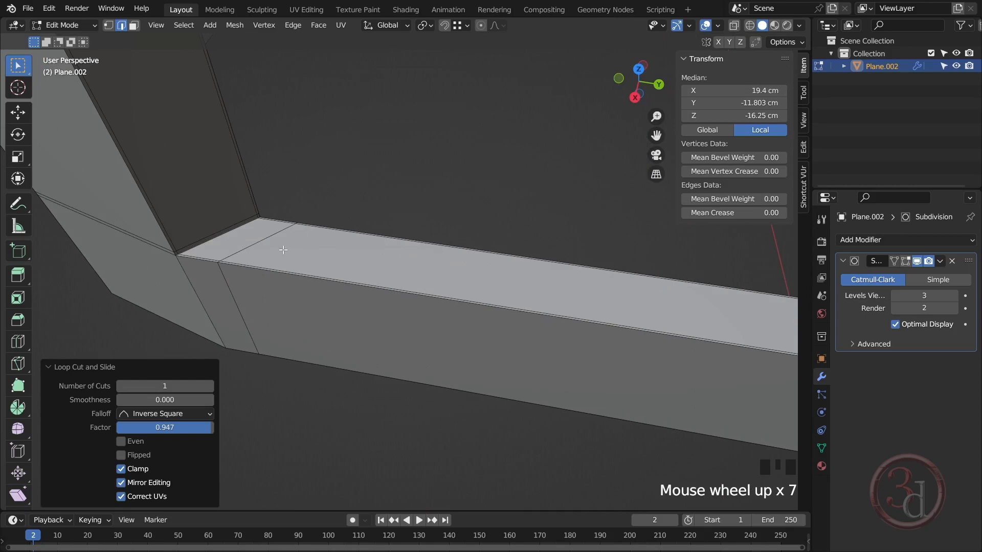
{"action": "scroll", "coordinate": [381, 286], "scroll_direction": "down", "scroll_amount": 4}
{"action": "middle_click_drag", "start_coordinate": [416, 327], "coordinate": [365, 176]}
{"action": "middle_click", "coordinate": [365, 177], "text": "alt"}
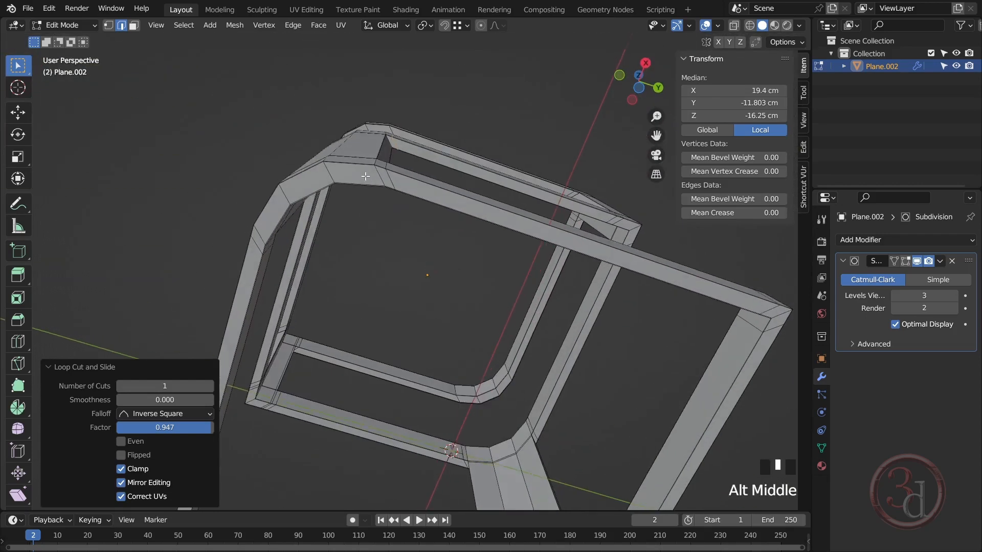
{"action": "scroll", "coordinate": [364, 175], "scroll_direction": "up", "scroll_amount": 6}
{"action": "scroll", "coordinate": [365, 190], "scroll_direction": "down", "scroll_amount": 7}
{"action": "middle_click", "coordinate": [342, 366], "text": "alt"}
{"action": "key", "text": "Tab"}
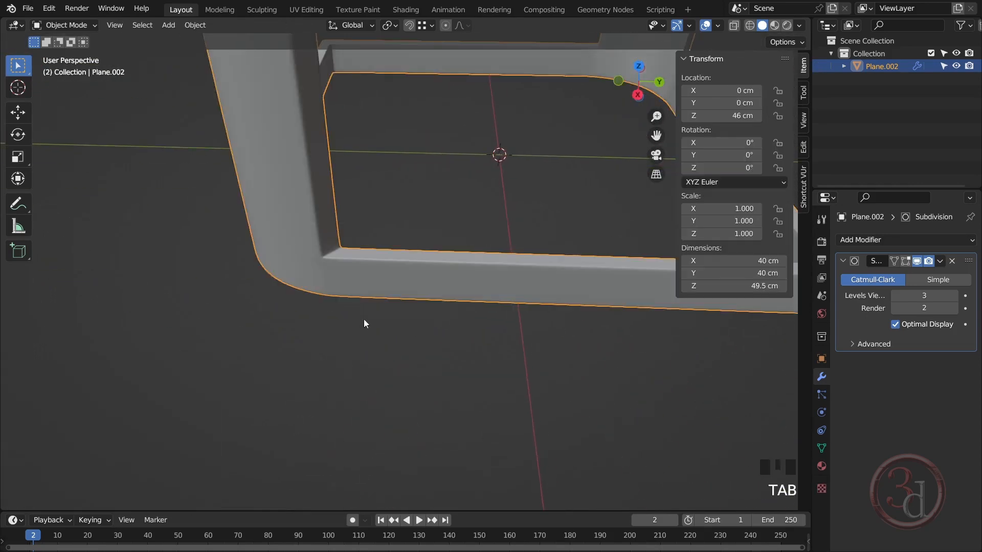
{"action": "middle_click_drag", "start_coordinate": [364, 322], "coordinate": [484, 251]}
{"action": "scroll", "coordinate": [335, 328], "scroll_direction": "down", "scroll_amount": 3}
{"action": "scroll", "coordinate": [477, 272], "scroll_direction": "down", "scroll_amount": 2}
{"action": "left_click", "coordinate": [568, 303]}
{"action": "scroll", "coordinate": [509, 237], "scroll_direction": "down", "scroll_amount": 2}
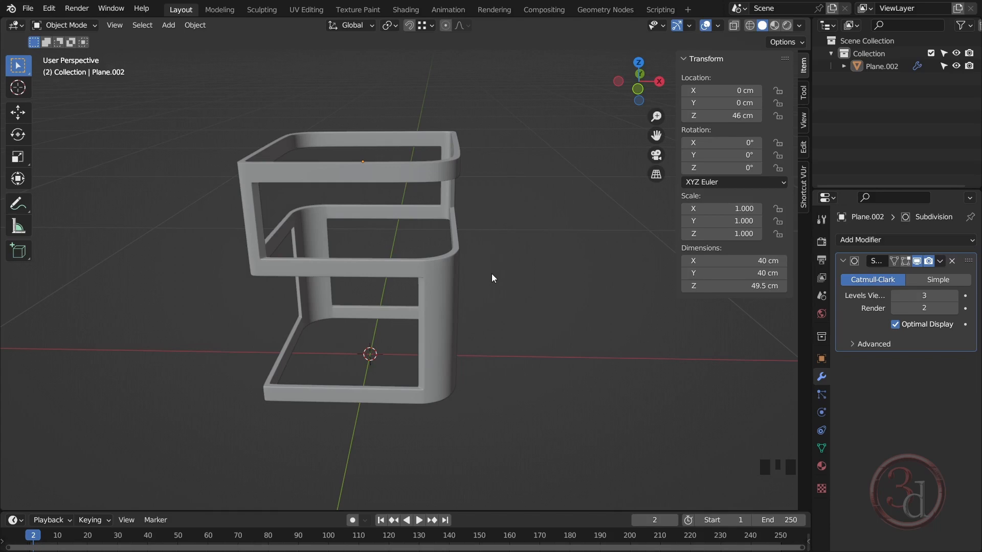
{"action": "middle_click_drag", "start_coordinate": [492, 275], "coordinate": [489, 296], "text": "alt"}
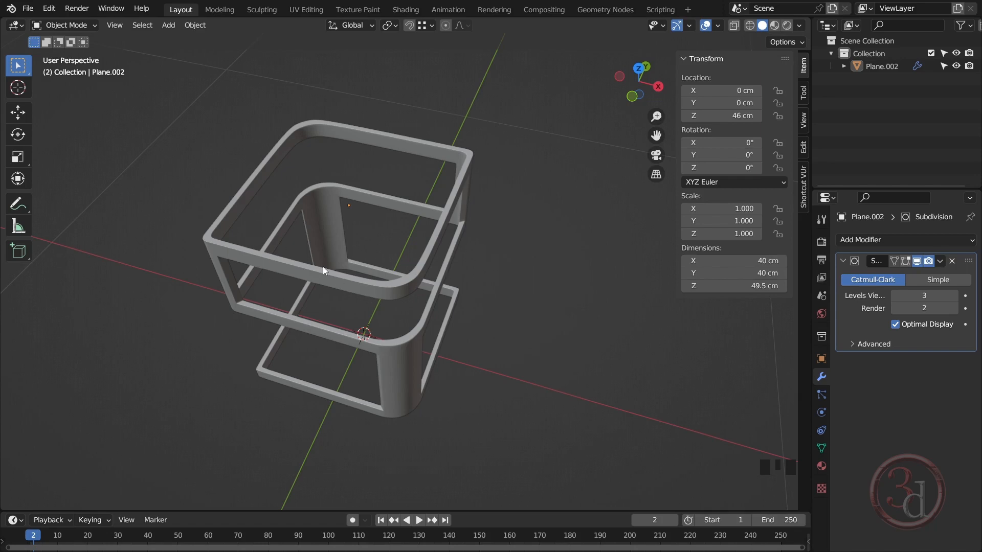
- Separate the inner upper edge loop of the top frame into its own object and return to Object Mode
{"action": "key", "text": "Tab"}
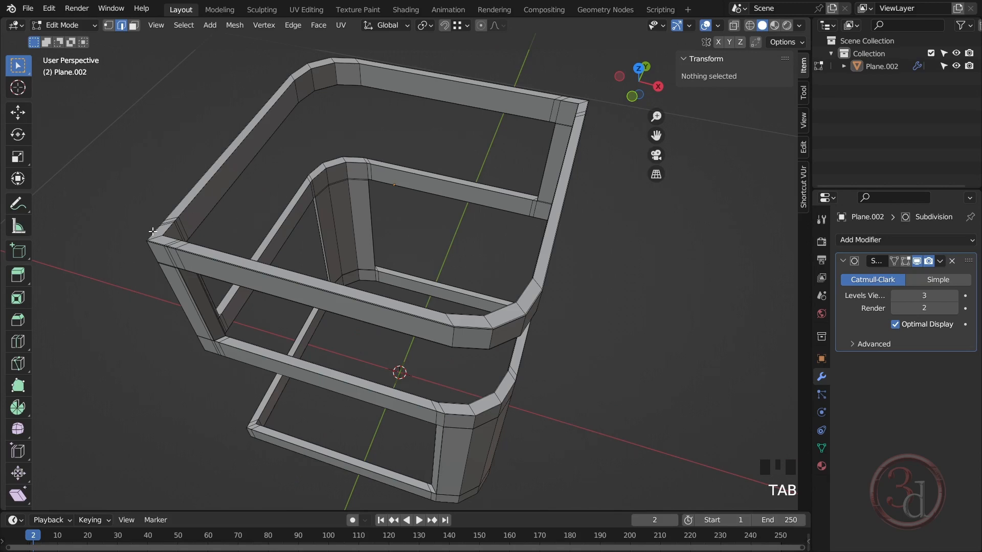
{"action": "scroll", "coordinate": [152, 231], "scroll_direction": "up", "scroll_amount": 5}
{"action": "left_click", "coordinate": [402, 240], "text": "alt"}
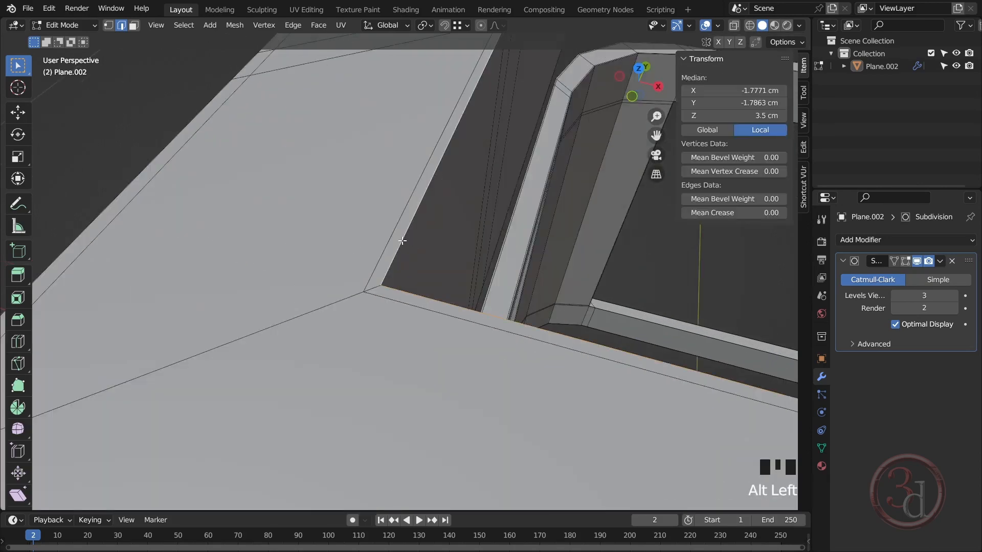
{"action": "scroll", "coordinate": [365, 267], "scroll_direction": "down", "scroll_amount": 4}
{"action": "middle_click_drag", "start_coordinate": [512, 282], "coordinate": [423, 273]}
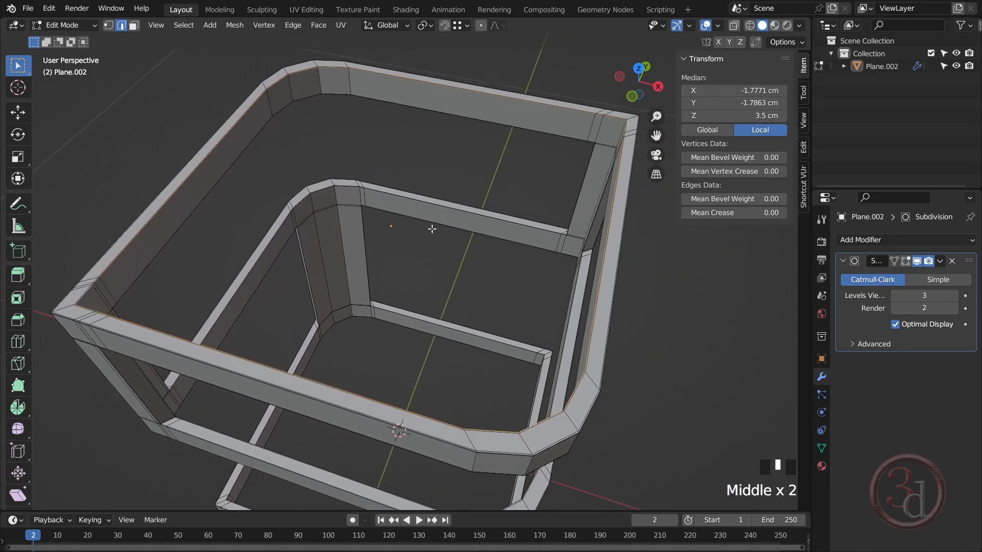
{"action": "key", "text": "p"}
{"action": "left_click", "coordinate": [397, 229]}
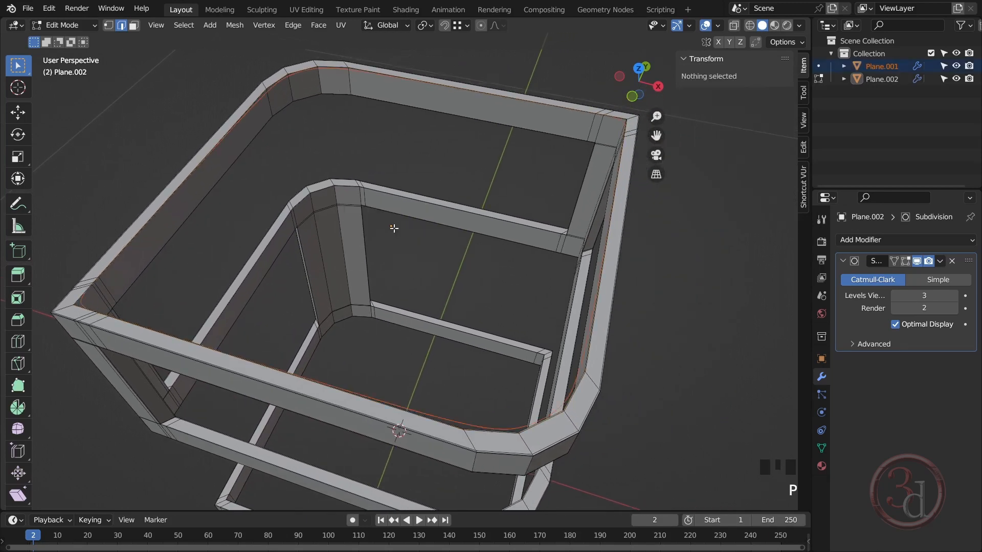
{"action": "key", "text": "Tab"}
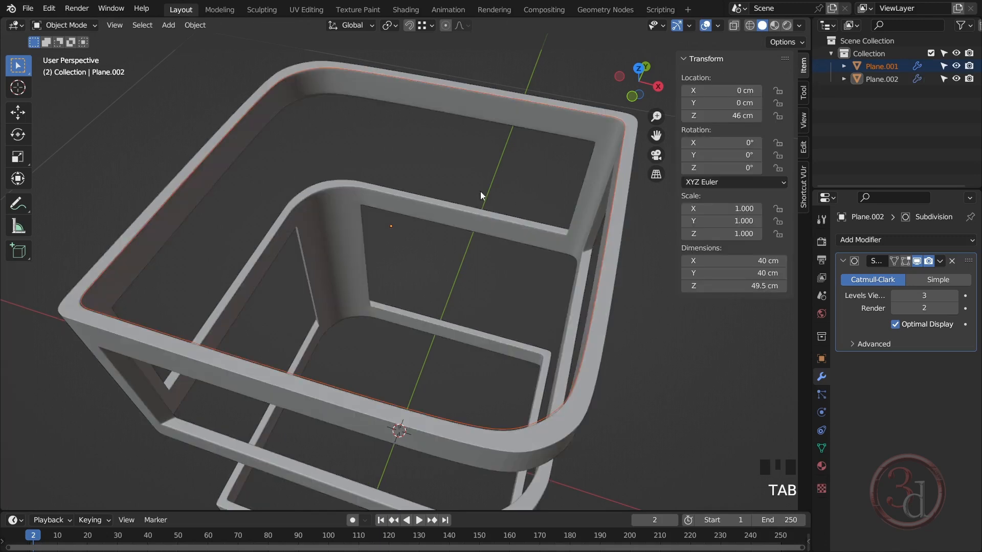
- Select only the separated outline and lower it along the global Z axis to a location of about 45.55 cm
{"action": "left_click", "coordinate": [208, 242]}
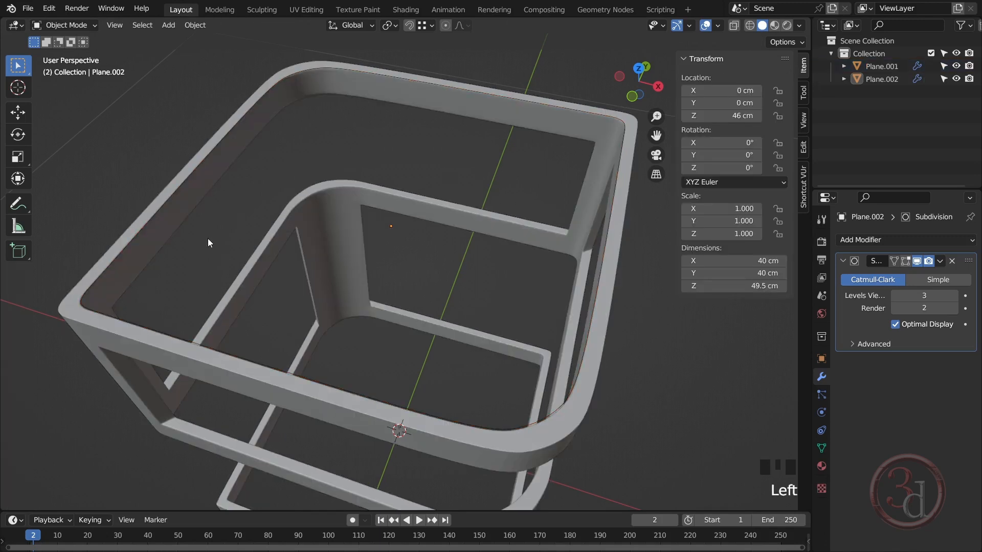
{"action": "left_click", "coordinate": [86, 292]}
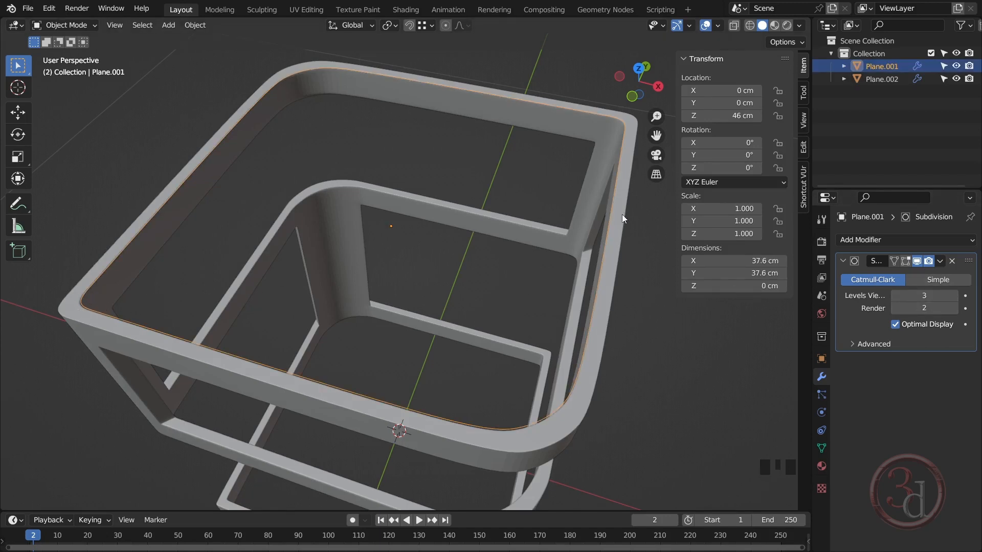
{"action": "middle_click_drag", "start_coordinate": [621, 225], "coordinate": [582, 206], "text": "alt"}
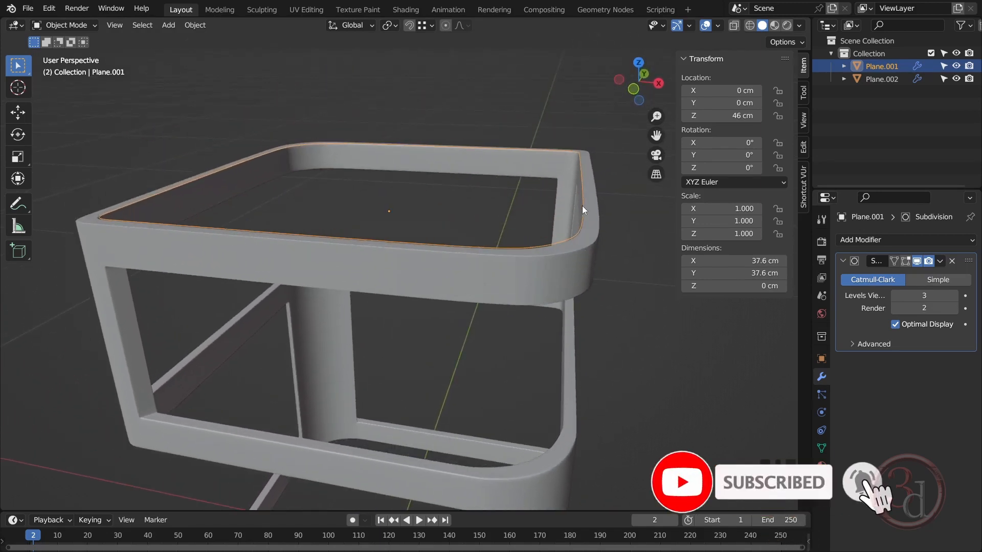
{"action": "key", "text": "g"}
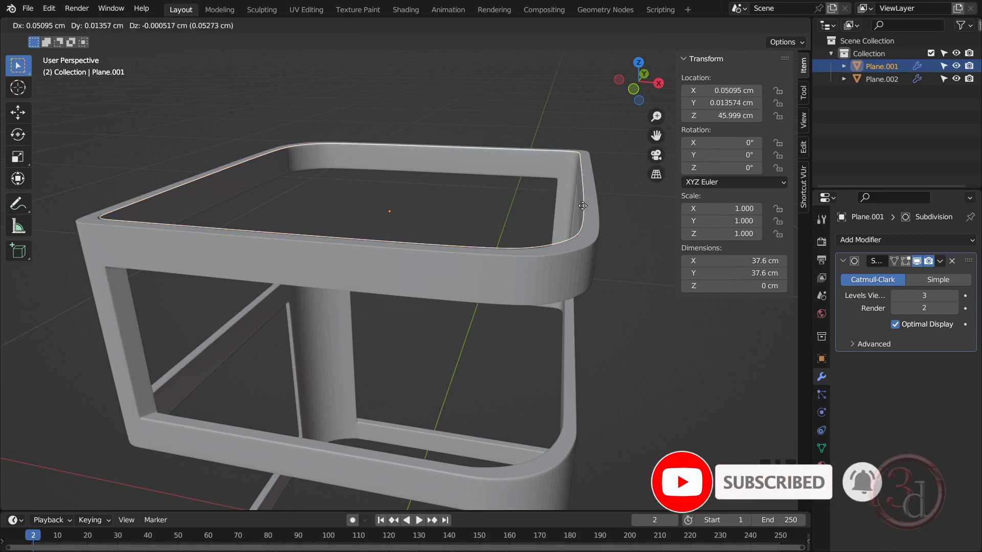
{"action": "key", "text": "z"}
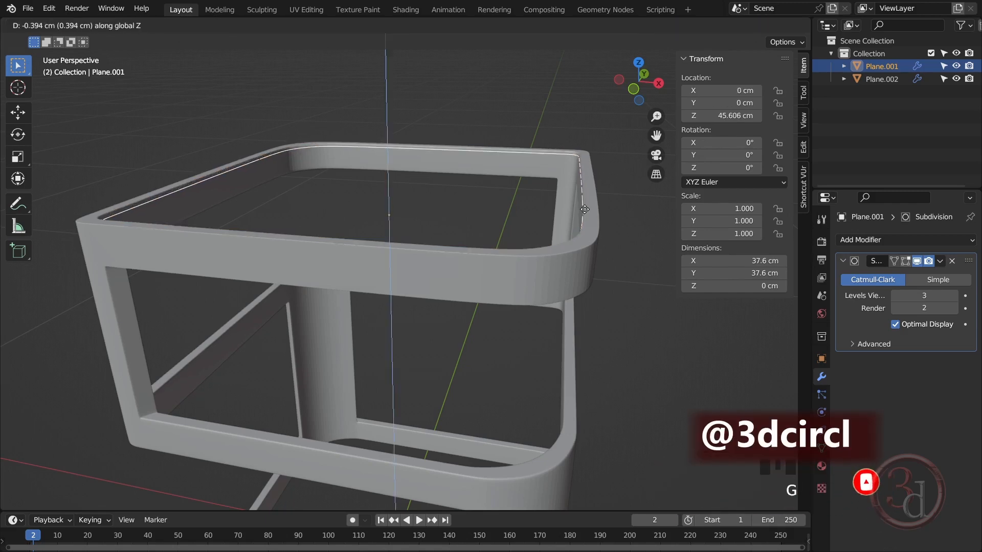
{"action": "left_click", "coordinate": [584, 209]}
- Fill all vertices of the separated outline with a face to form the tabletop panel, and select the panel in Object Mode
{"action": "key", "text": "Tab"}
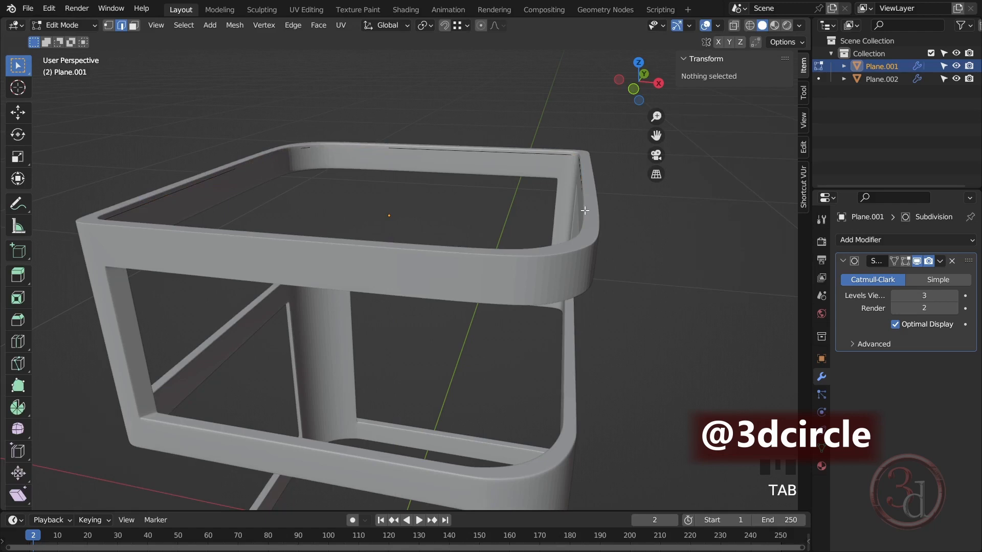
{"action": "left_click", "coordinate": [108, 25]}
{"action": "key", "text": "a"}
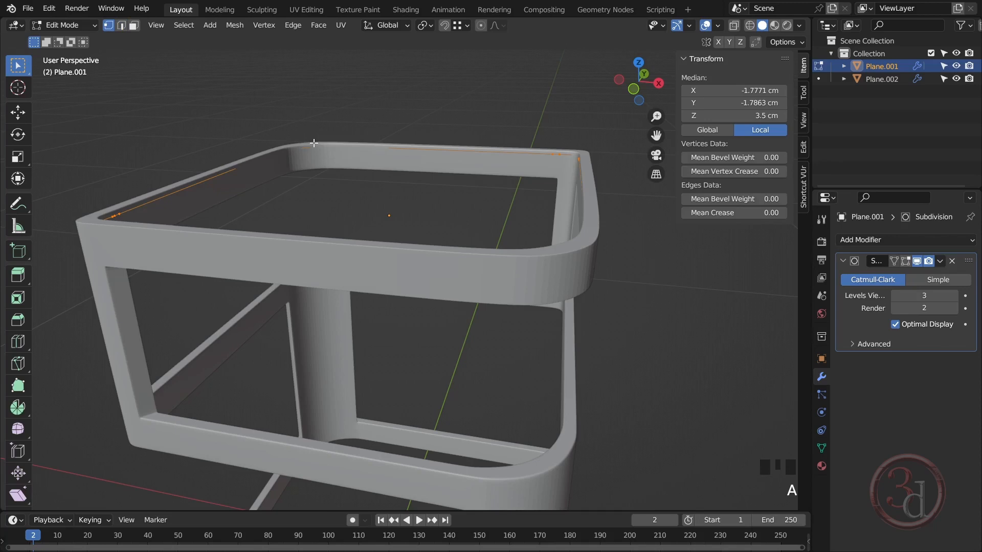
{"action": "key", "text": "f"}
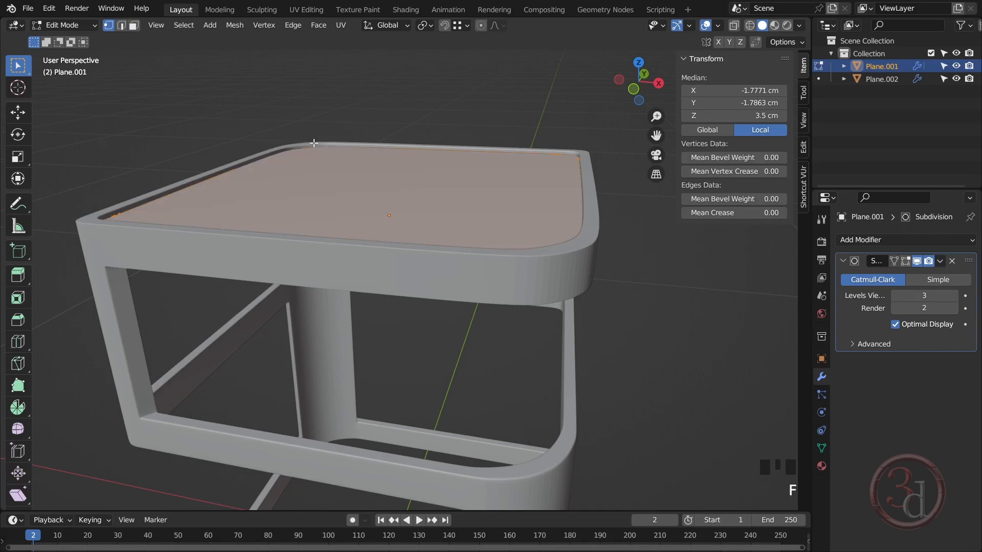
{"action": "key", "text": "Tab"}
{"action": "left_click", "coordinate": [407, 220]}
{"action": "middle_click", "coordinate": [501, 285], "text": "alt"}
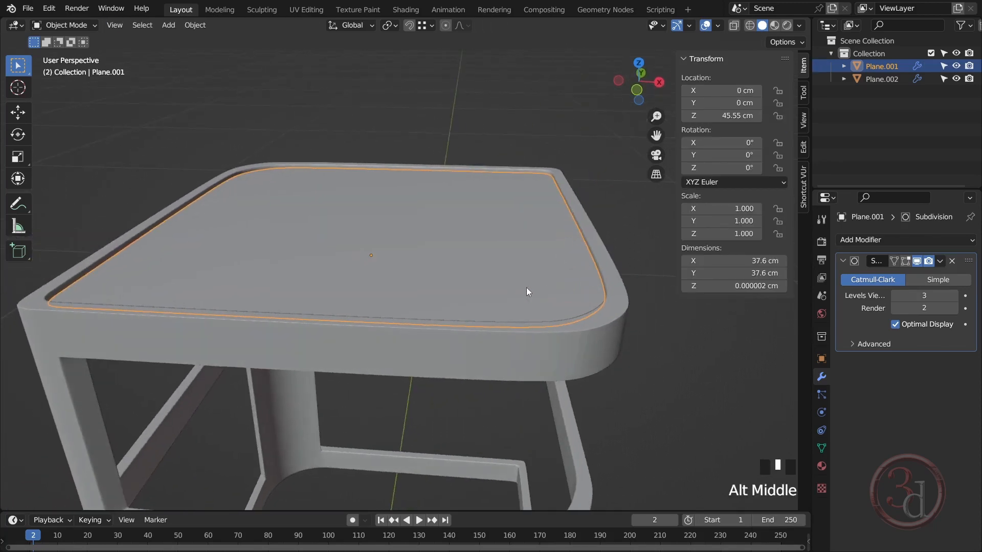
- Add a Solidify modifier to the tabletop panel and inspect its edge in a front wireframe view
{"action": "middle_click_drag", "start_coordinate": [526, 287], "coordinate": [515, 284]}
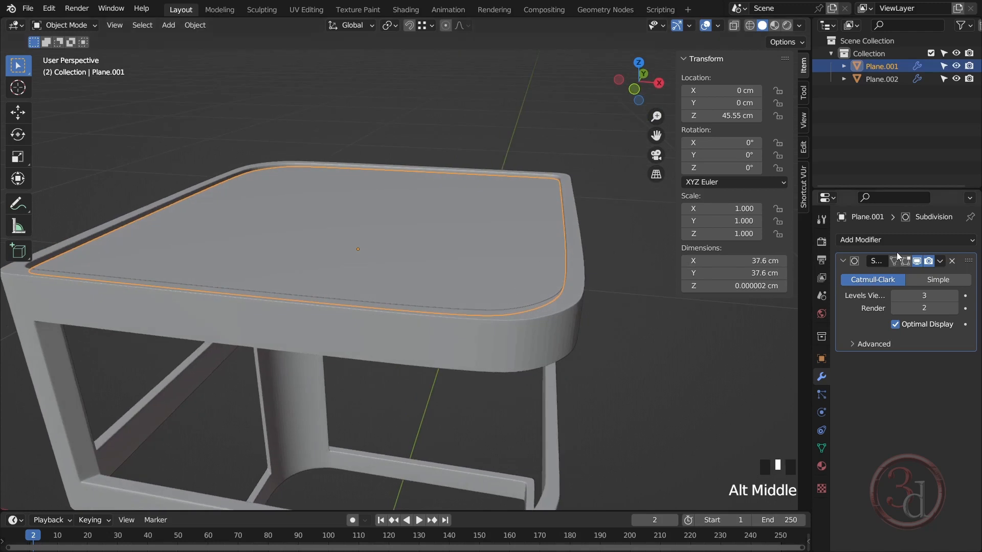
{"action": "left_click", "coordinate": [877, 240]}
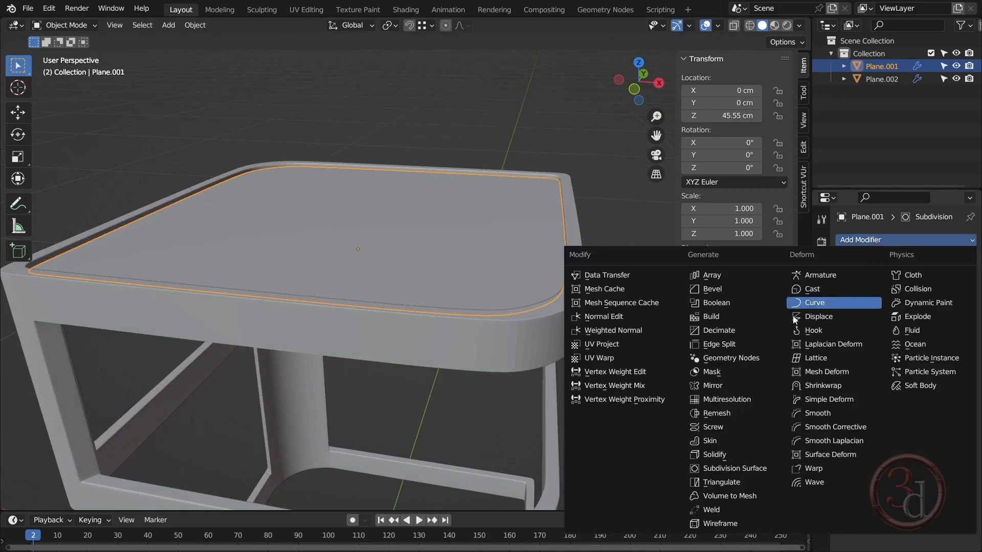
{"action": "left_click", "coordinate": [714, 454]}
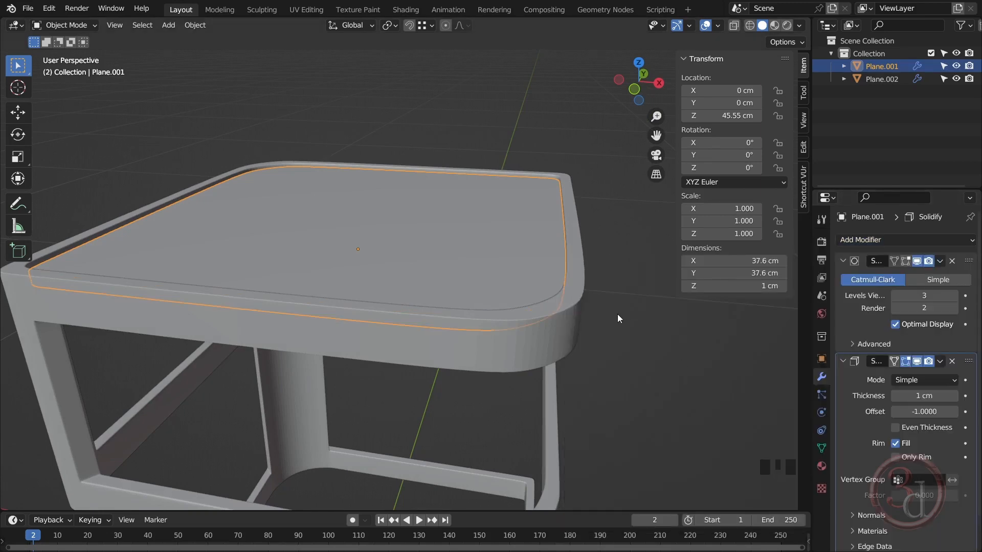
{"action": "key", "text": "grave"}
{"action": "left_click", "coordinate": [517, 271]}
{"action": "key", "text": "shift+z"}
{"action": "scroll", "coordinate": [551, 170], "scroll_direction": "up", "scroll_amount": 5}
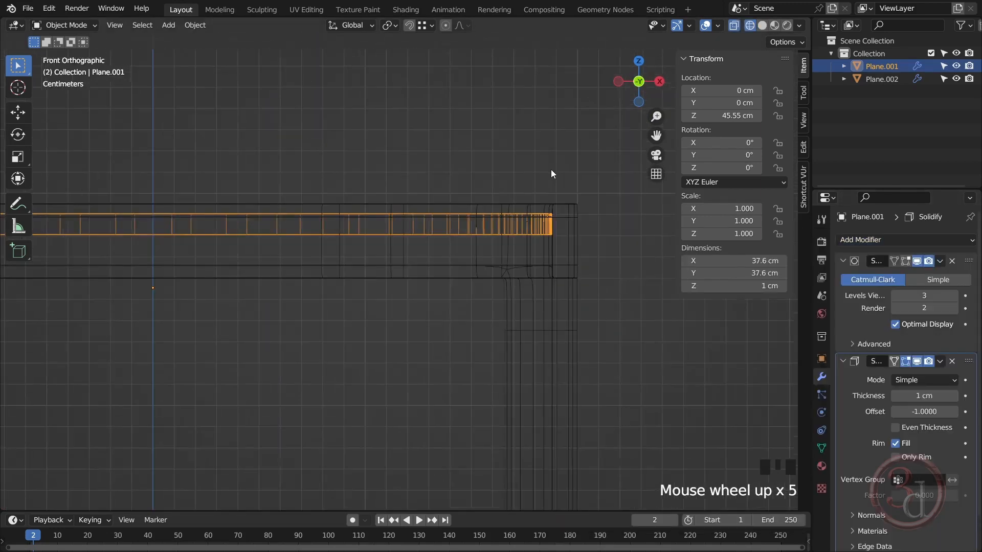
{"action": "scroll", "coordinate": [587, 224], "scroll_direction": "up", "scroll_amount": 9}
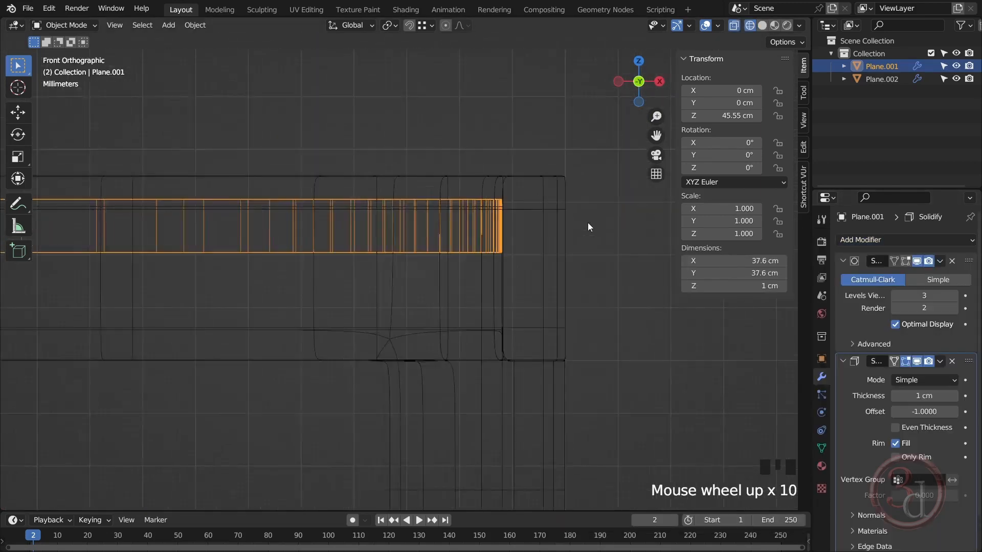
- Set the panel's Solidify thickness to 0.2 cm and return to solid shading in a perspective view
{"action": "left_click", "coordinate": [928, 396]}
{"action": "mouse_move", "coordinate": [928, 395]}
{"action": "left_mouse_down"}
{"action": "mouse_move", "coordinate": [897, 395]}
{"action": "mouse_move", "coordinate": [943, 395]}
{"action": "mouse_move", "coordinate": [924, 395]}
{"action": "left_mouse_up"}
{"action": "scroll", "coordinate": [624, 265], "scroll_direction": "down", "scroll_amount": 14}
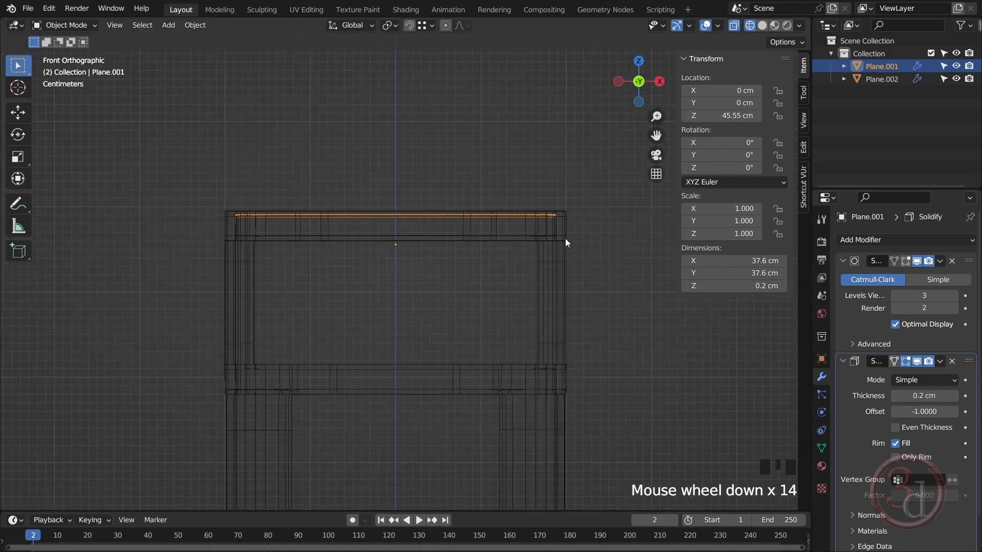
{"action": "middle_click_drag", "start_coordinate": [539, 265], "coordinate": [504, 287], "text": "alt"}
{"action": "key", "text": "z"}
{"action": "left_click", "coordinate": [670, 308]}
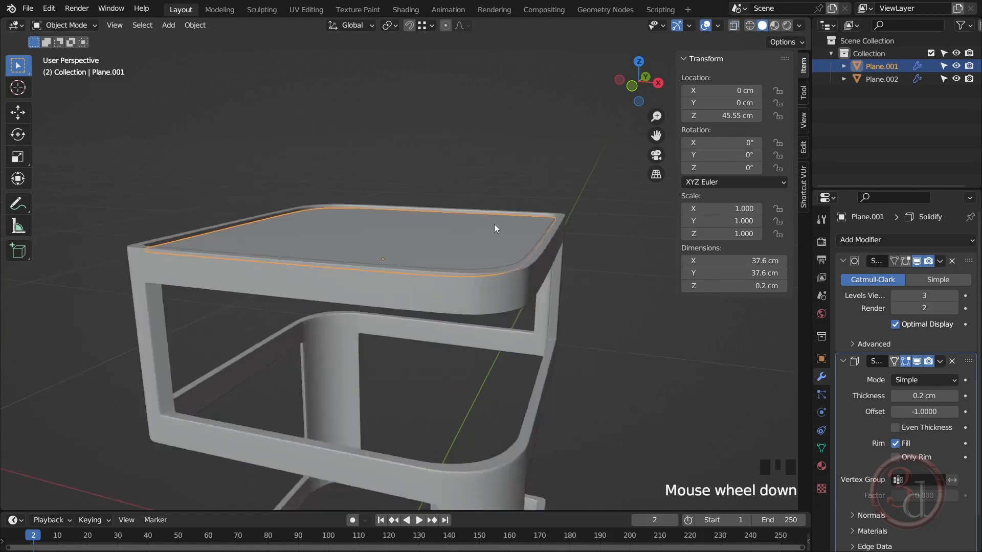
- Select the tabletop panel and rename the object as glass
{"action": "scroll", "coordinate": [493, 229], "scroll_direction": "down", "scroll_amount": 4}
{"action": "middle_click", "coordinate": [525, 297], "text": "alt"}
{"action": "left_click", "coordinate": [567, 305]}
{"action": "scroll", "coordinate": [490, 249], "scroll_direction": "up", "scroll_amount": 5}
{"action": "scroll", "coordinate": [498, 225], "scroll_direction": "down", "scroll_amount": 2}
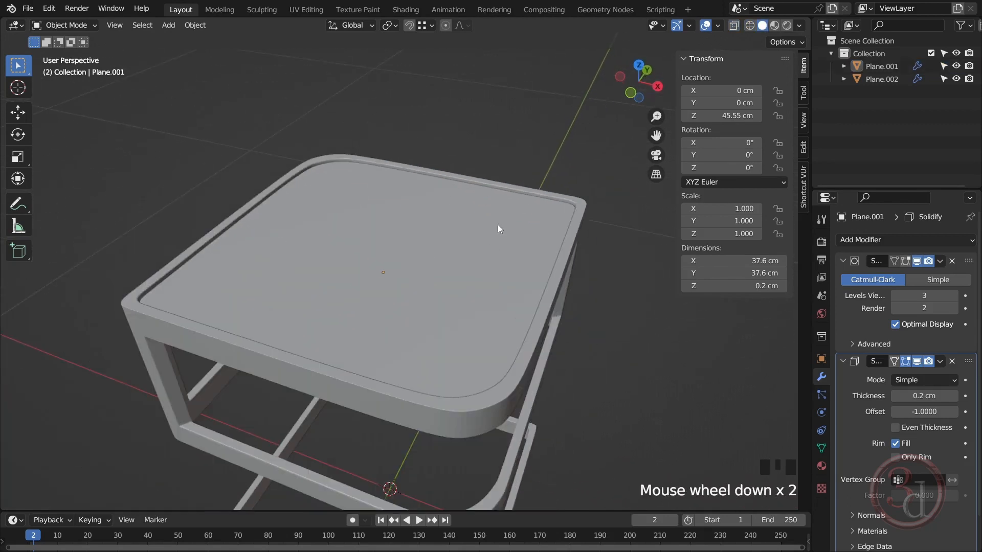
{"action": "middle_click", "coordinate": [490, 265], "text": "alt"}
{"action": "middle_click_drag", "start_coordinate": [489, 265], "coordinate": [469, 219]}
{"action": "left_click", "coordinate": [459, 183]}
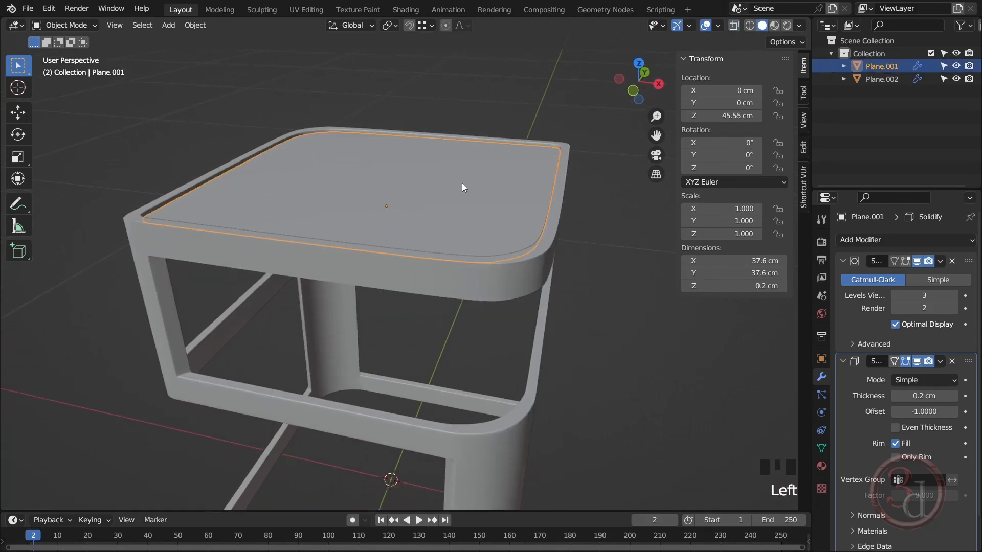
{"action": "left_click", "coordinate": [877, 65]}
{"action": "double_click", "coordinate": [877, 65]}
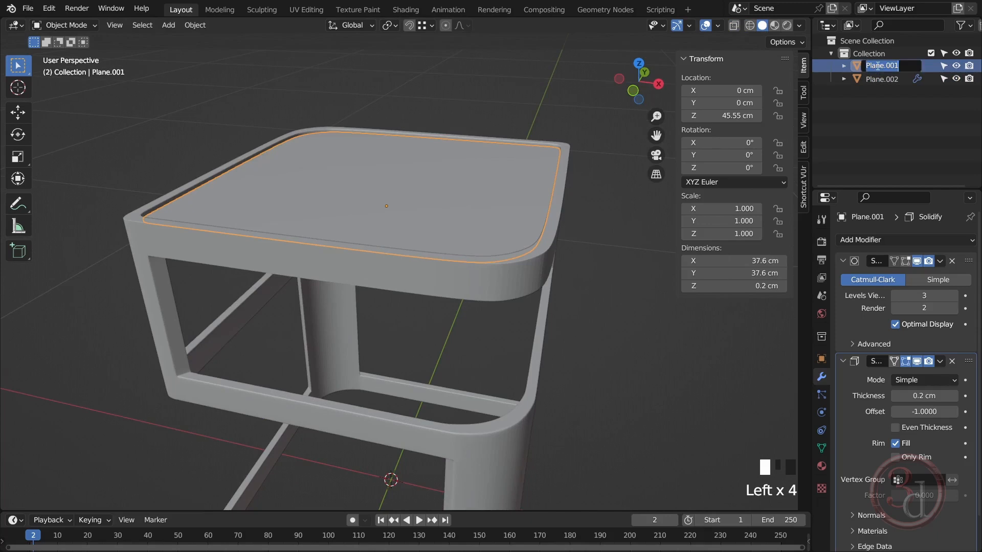
{"action": "type", "text": "glass"}
{"action": "key", "text": "Return"}
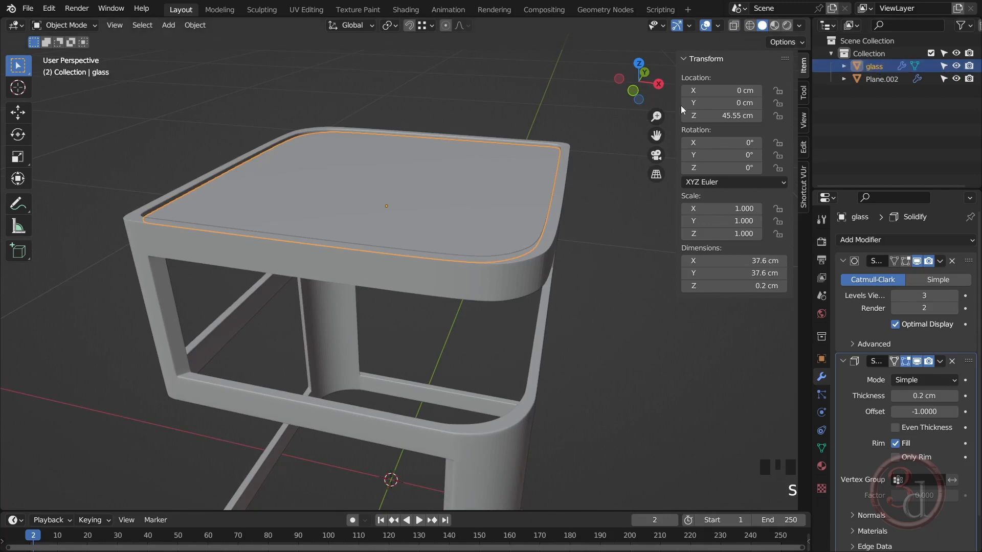
- Duplicate the glass panel down along the global Z axis into the middle shelf frame, at a Z location of about 27.34 cm
{"action": "middle_click", "coordinate": [489, 263], "text": "alt"}
{"action": "middle_click_drag", "start_coordinate": [493, 248], "coordinate": [502, 213]}
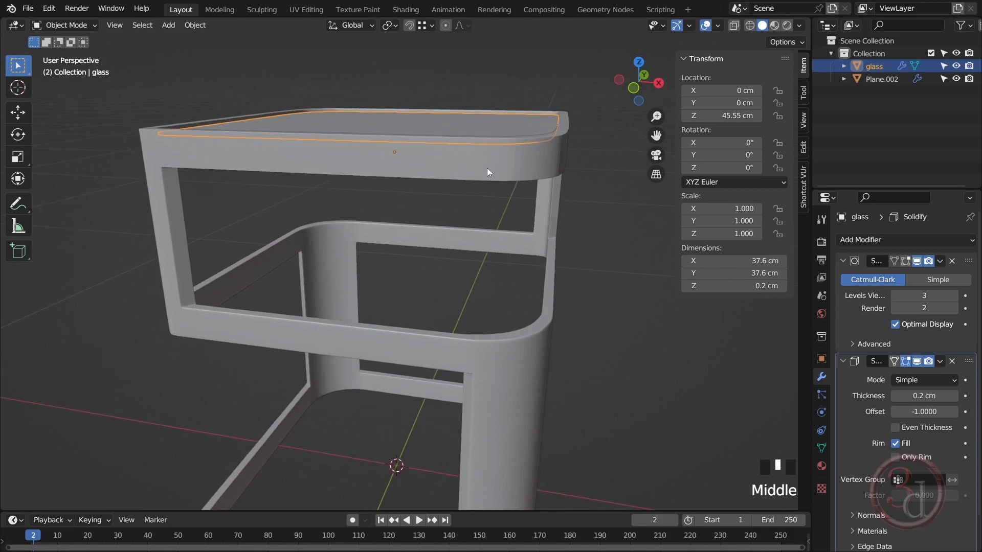
{"action": "key", "text": "shift+d"}
{"action": "key", "text": "z"}
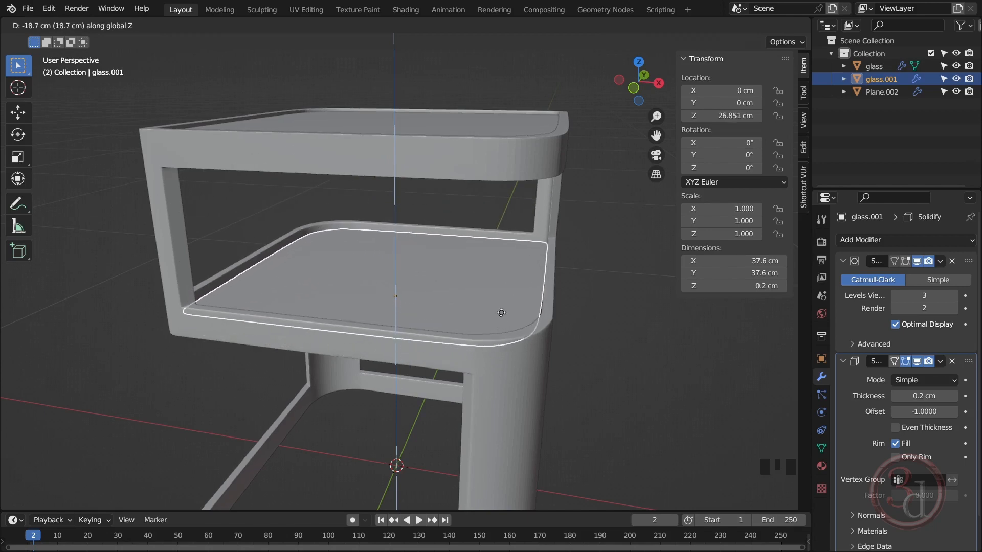
{"action": "left_click", "coordinate": [501, 309]}
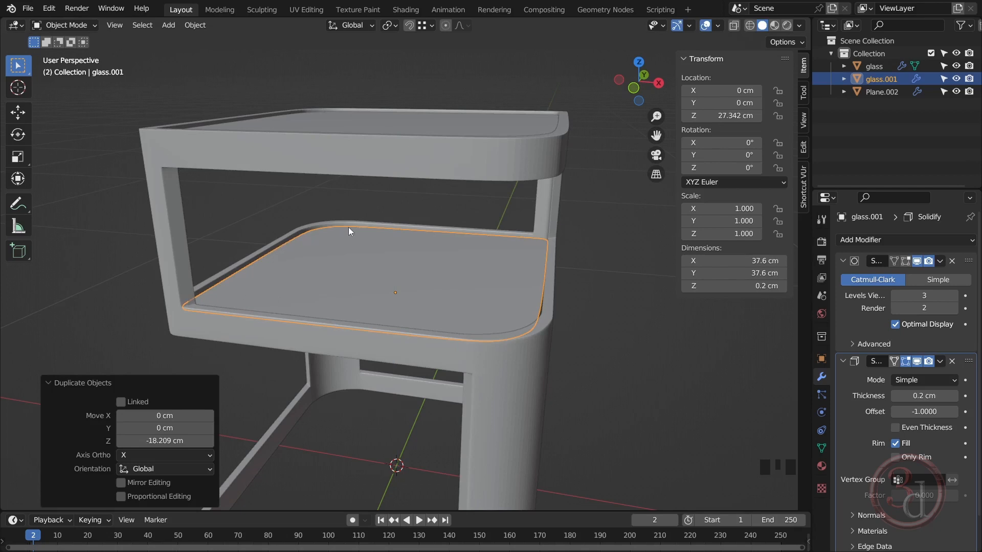
{"action": "middle_click", "coordinate": [559, 333], "text": "alt"}
{"action": "left_click", "coordinate": [635, 347]}
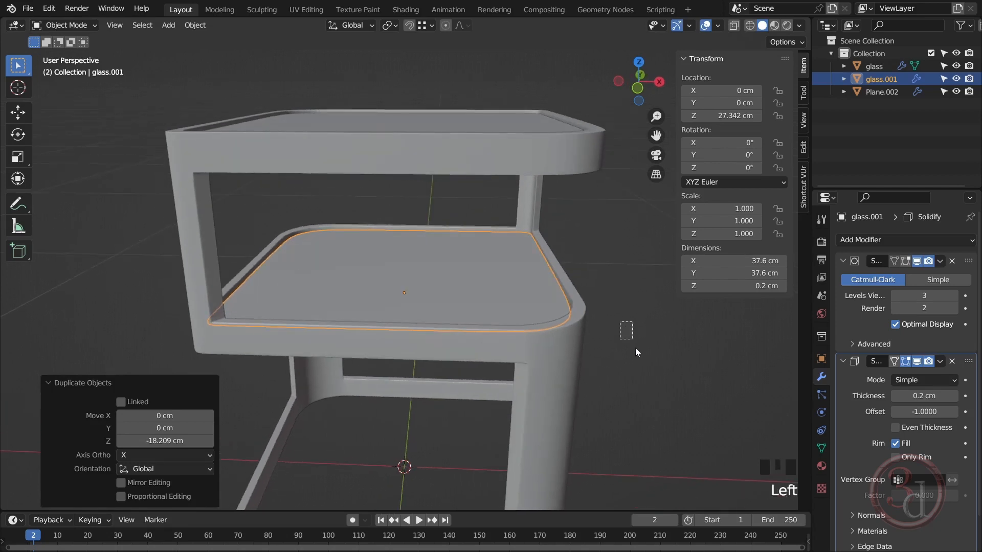
{"action": "middle_click", "coordinate": [517, 262], "text": "alt"}
{"action": "middle_click_drag", "start_coordinate": [519, 281], "coordinate": [532, 278]}
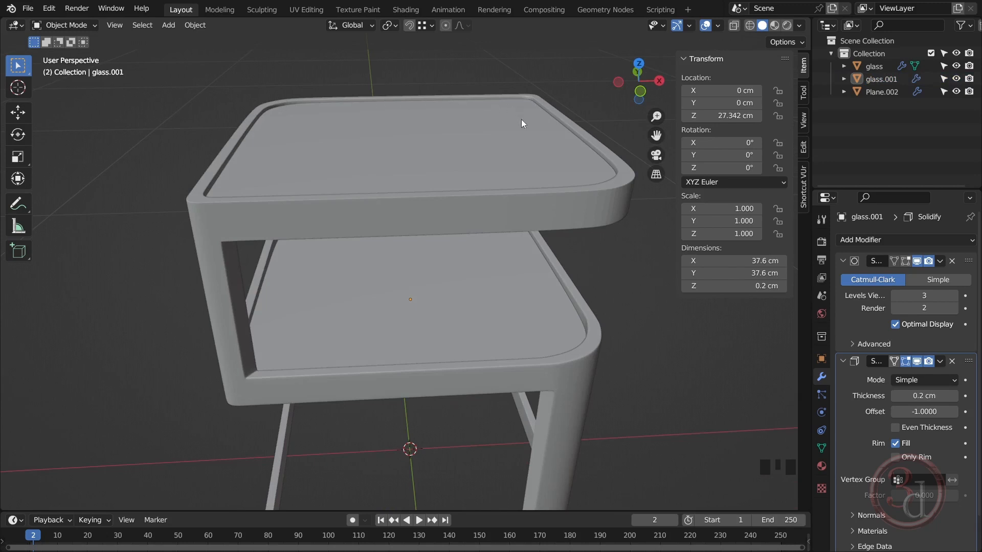
- Duplicate the middle glass panel down along the global Z axis into the base frame, at a Z location of about -0.70 cm
{"action": "middle_click", "coordinate": [467, 304], "text": "alt"}
{"action": "middle_click_drag", "start_coordinate": [467, 304], "coordinate": [468, 253]}
{"action": "scroll", "coordinate": [468, 253], "scroll_direction": "down", "scroll_amount": 2}
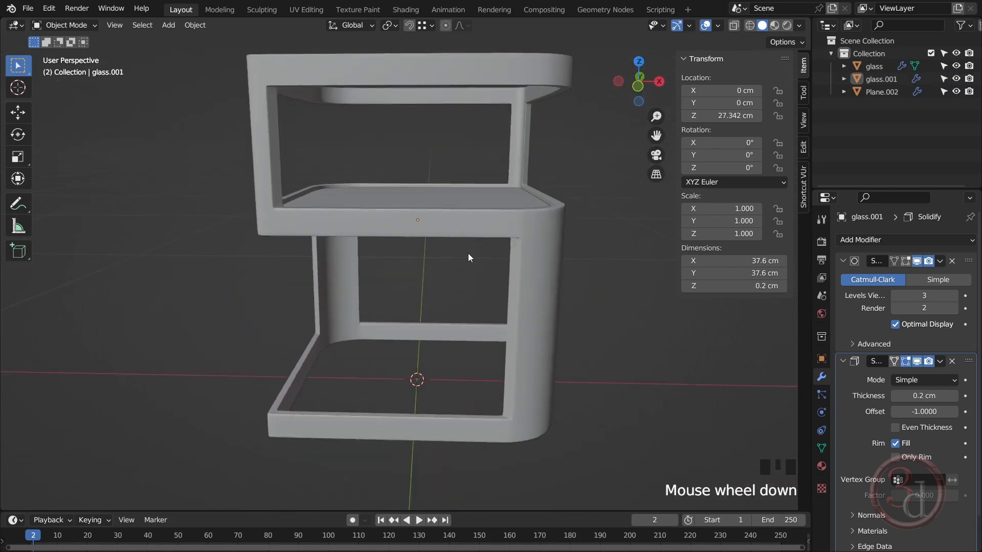
{"action": "middle_click", "coordinate": [468, 254], "text": "alt"}
{"action": "scroll", "coordinate": [417, 185], "scroll_direction": "up", "scroll_amount": 2}
{"action": "left_click", "coordinate": [416, 185]}
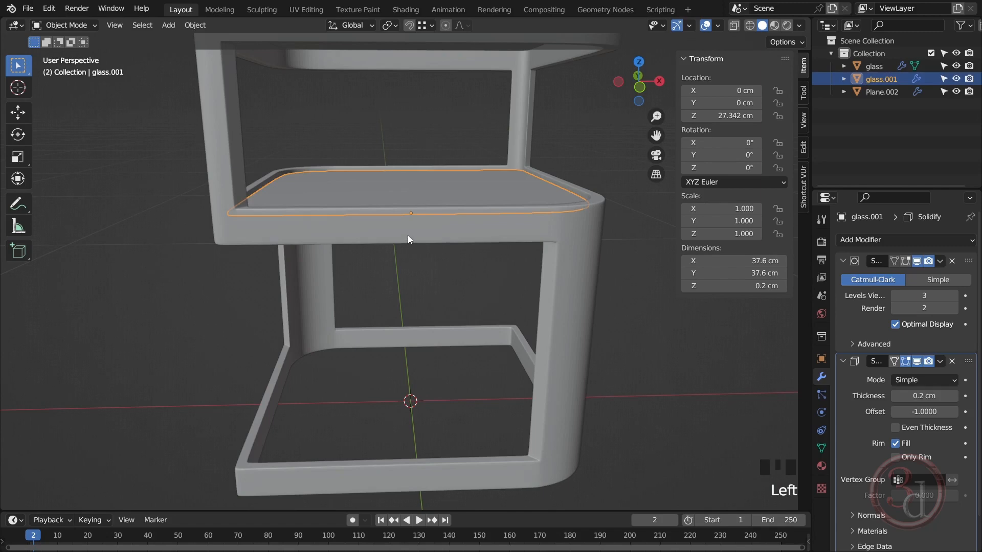
{"action": "key", "text": "shift+d"}
{"action": "key", "text": "z"}
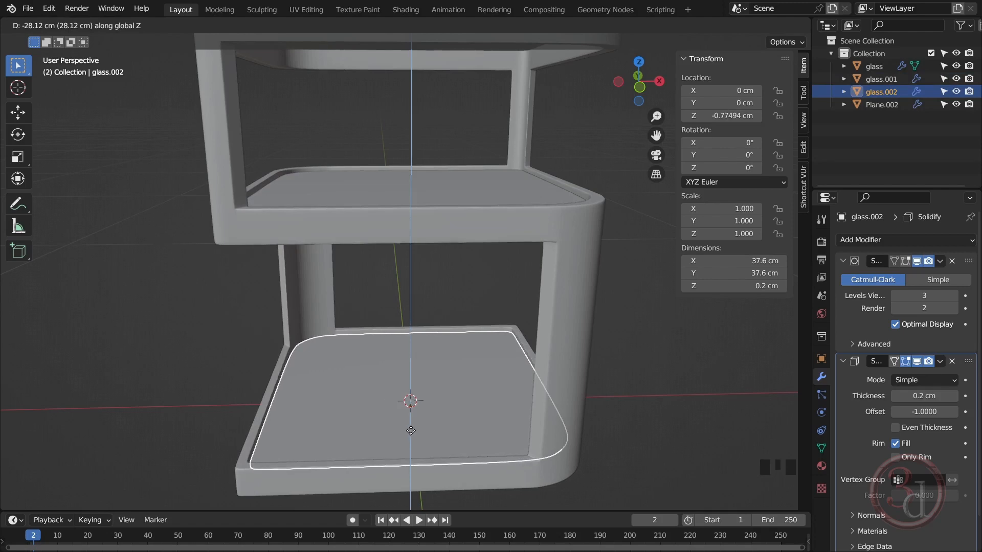
{"action": "left_click", "coordinate": [578, 398]}
{"action": "left_click", "coordinate": [636, 393]}
{"action": "scroll", "coordinate": [578, 370], "scroll_direction": "down", "scroll_amount": 2}
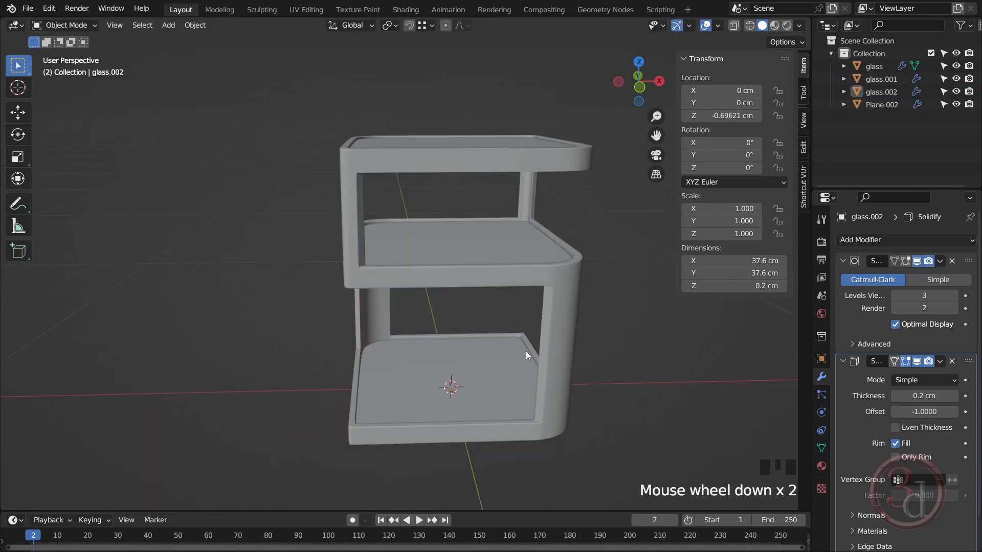
- Apply Shade Auto Smooth to the table frame and deselect it
{"action": "middle_click_drag", "start_coordinate": [526, 351], "coordinate": [269, 318]}
{"action": "scroll", "coordinate": [305, 272], "scroll_direction": "up", "scroll_amount": 2}
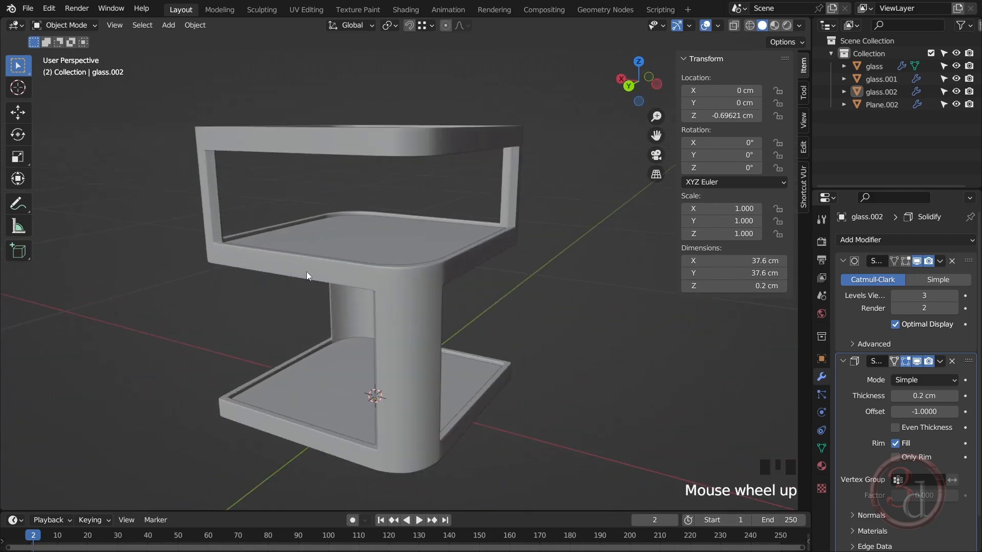
{"action": "middle_click_drag", "start_coordinate": [306, 272], "coordinate": [312, 337], "text": "alt"}
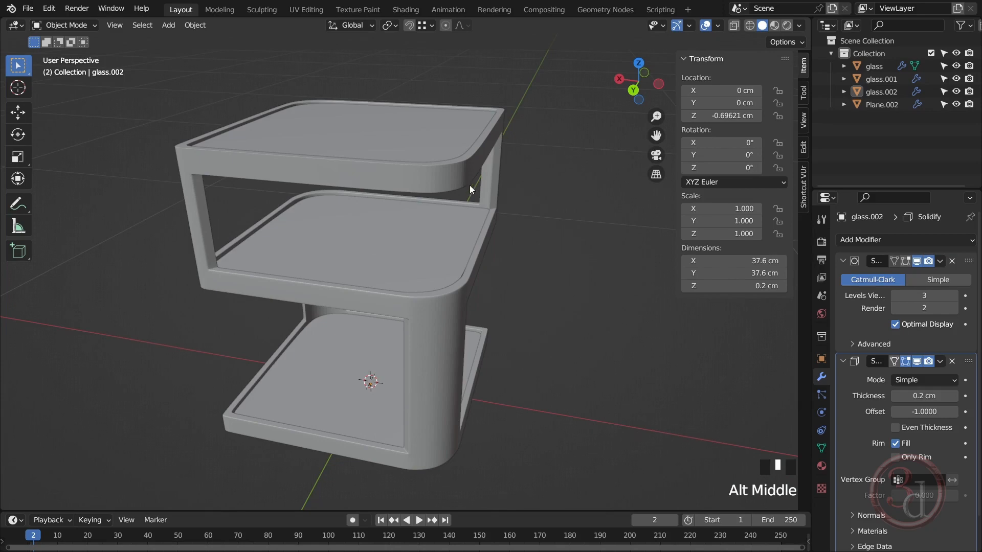
{"action": "scroll", "coordinate": [460, 187], "scroll_direction": "up", "scroll_amount": 2}
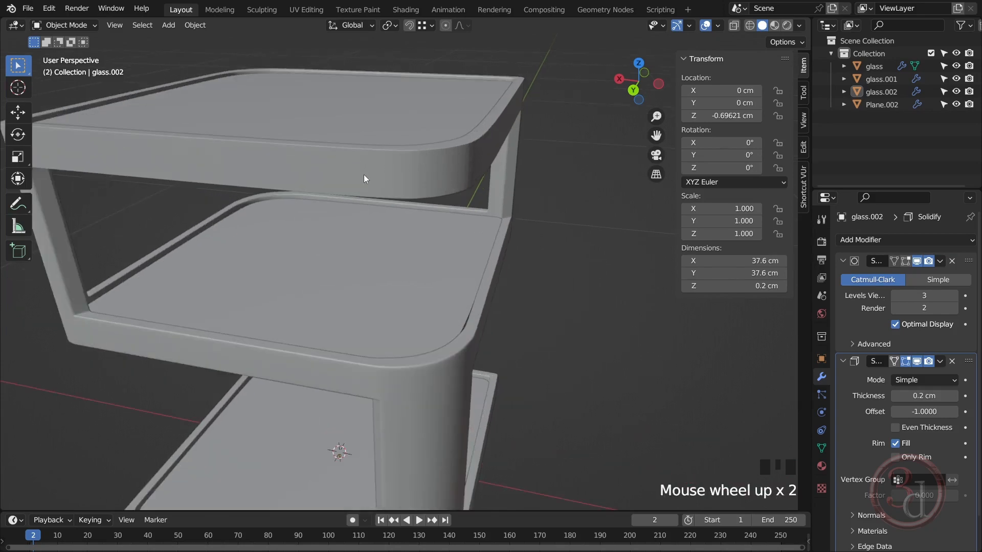
{"action": "scroll", "coordinate": [363, 175], "scroll_direction": "down", "scroll_amount": 2}
{"action": "mouse_move", "coordinate": [436, 197]}
{"action": "middle_mouse_down", "text": "alt"}
{"action": "mouse_move", "coordinate": [387, 235]}
{"action": "mouse_move", "coordinate": [422, 191]}
{"action": "middle_mouse_up", "text": "alt"}
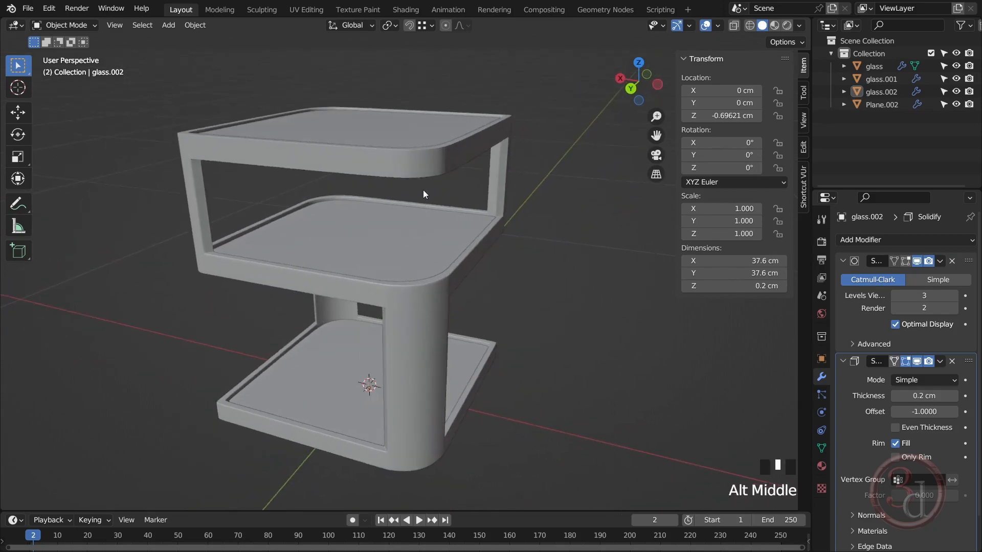
{"action": "left_click", "coordinate": [422, 170]}
{"action": "right_click", "coordinate": [422, 167]}
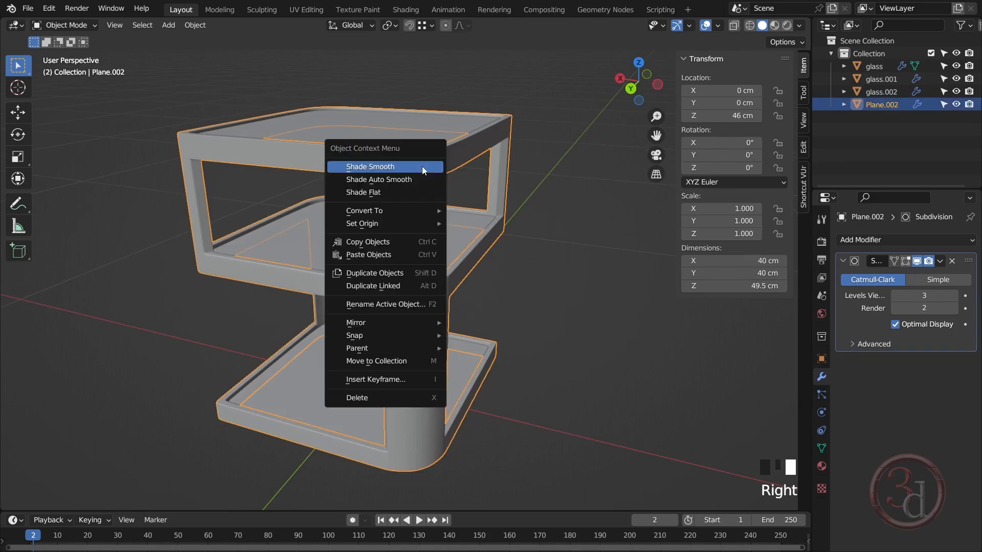
{"action": "left_click", "coordinate": [396, 179]}
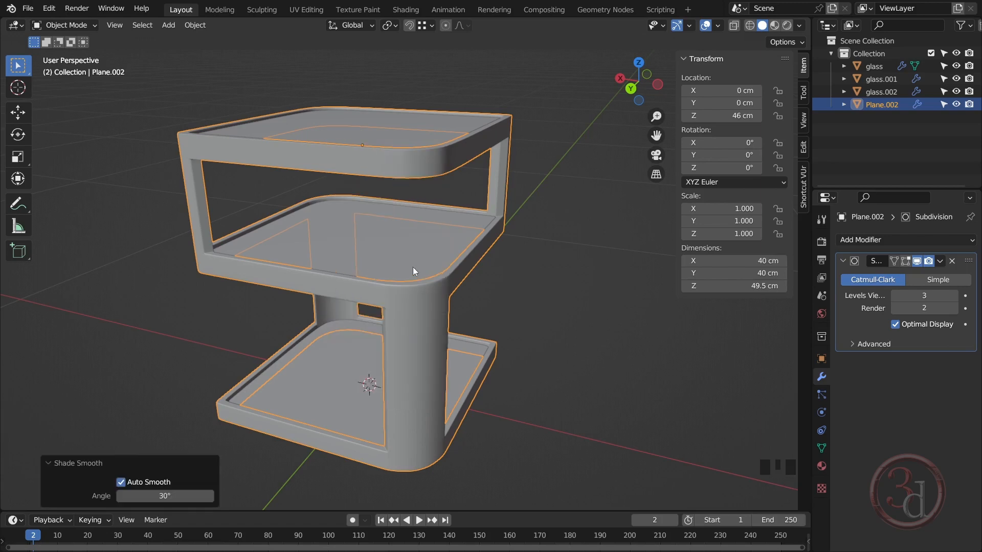
{"action": "middle_click_drag", "start_coordinate": [412, 267], "coordinate": [532, 308], "text": "alt"}
{"action": "left_click", "coordinate": [603, 346]}
- Create a new material on the table frame and set its base color to dark blue
{"action": "middle_click_drag", "start_coordinate": [300, 209], "coordinate": [385, 336], "text": "alt"}
{"action": "scroll", "coordinate": [435, 308], "scroll_direction": "down", "scroll_amount": 2}
{"action": "middle_click_drag", "start_coordinate": [431, 310], "coordinate": [462, 332], "text": "alt"}
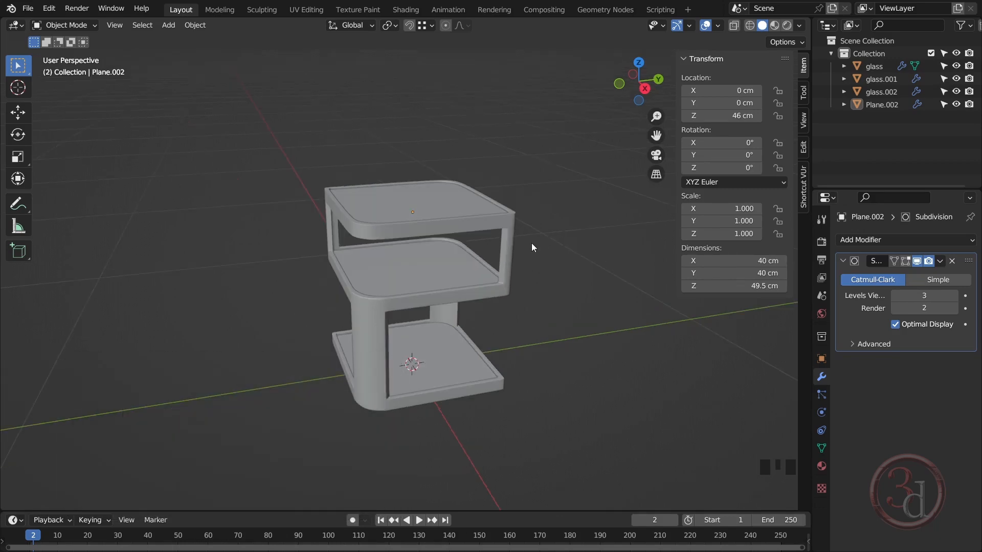
{"action": "left_click", "coordinate": [511, 252]}
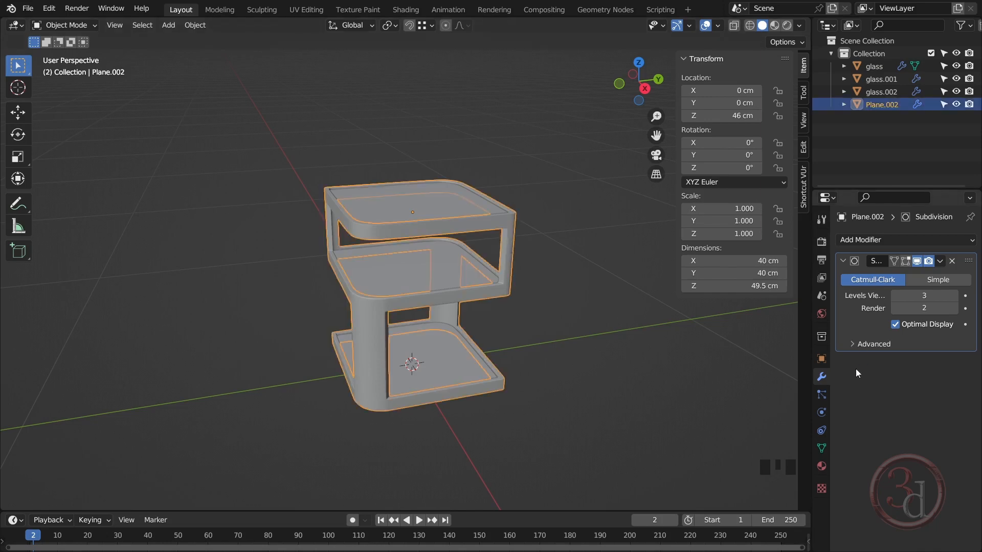
{"action": "left_click", "coordinate": [821, 466]}
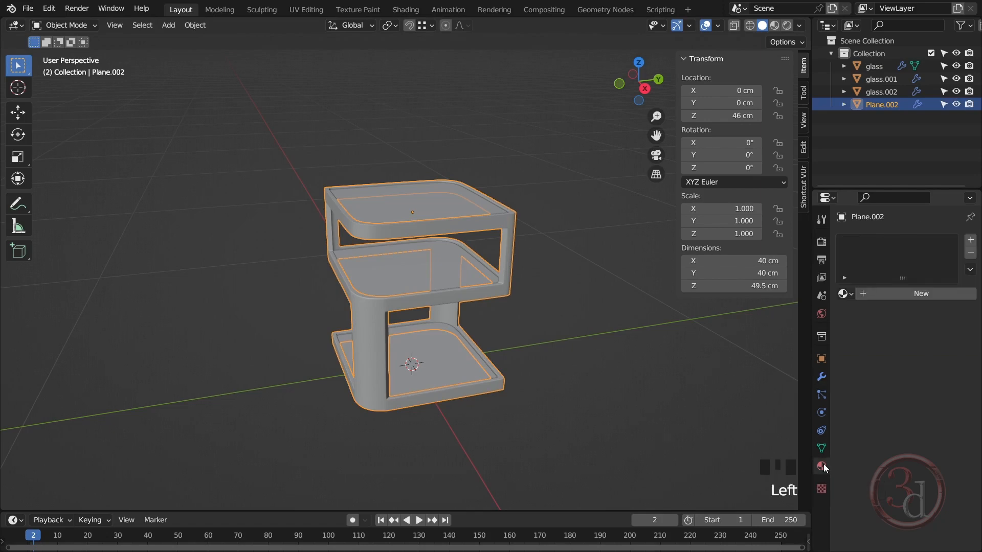
{"action": "left_click", "coordinate": [923, 293]}
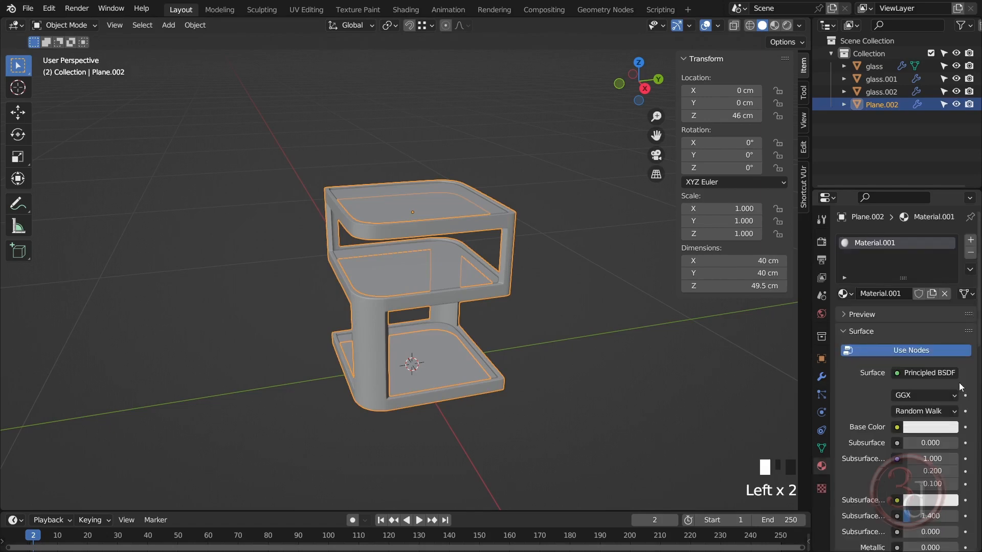
{"action": "left_click", "coordinate": [927, 427]}
{"action": "left_click_drag", "start_coordinate": [917, 383], "coordinate": [929, 383]}
{"action": "mouse_move", "coordinate": [913, 277]}
{"action": "left_mouse_down"}
{"action": "mouse_move", "coordinate": [911, 263]}
{"action": "mouse_move", "coordinate": [948, 266]}
{"action": "mouse_move", "coordinate": [948, 280]}
{"action": "left_mouse_up"}
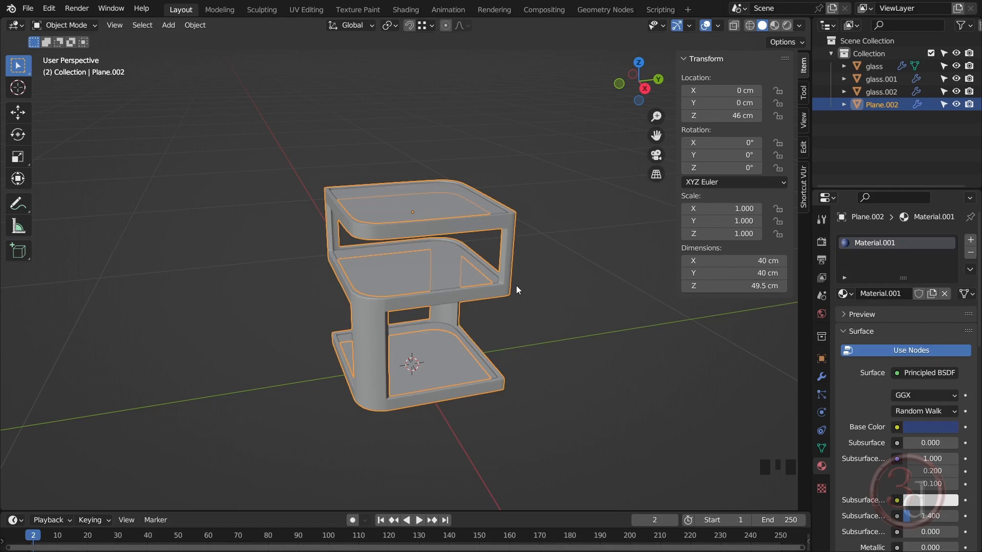
- Switch the viewport shading to Material Preview and deselect the table frame
{"action": "key", "text": "z"}
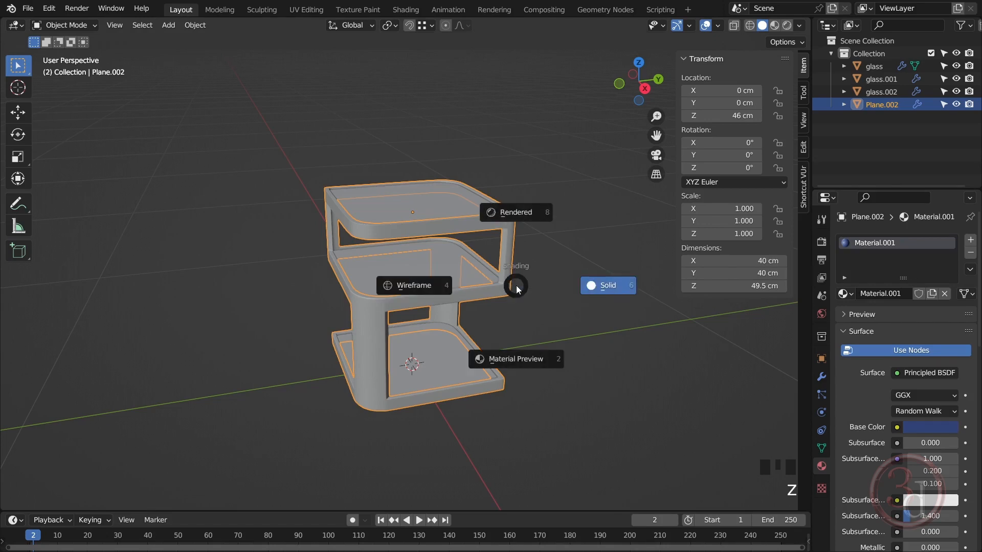
{"action": "left_click", "coordinate": [514, 366]}
{"action": "left_click", "coordinate": [529, 354]}
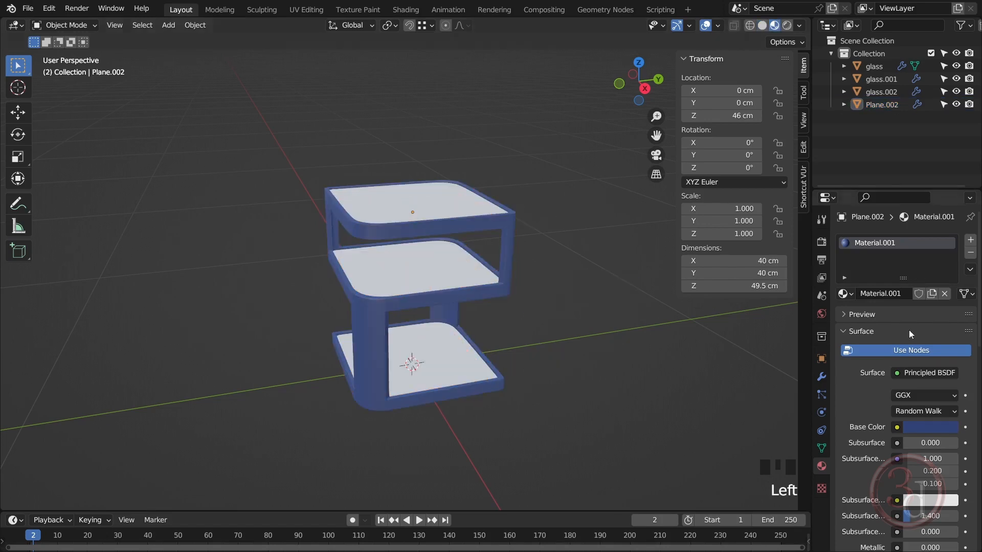
- Set the blue frame material's Metallic to about 0.239 and Roughness to about 0.197
{"action": "scroll", "coordinate": [887, 419], "scroll_direction": "down", "scroll_amount": 7}
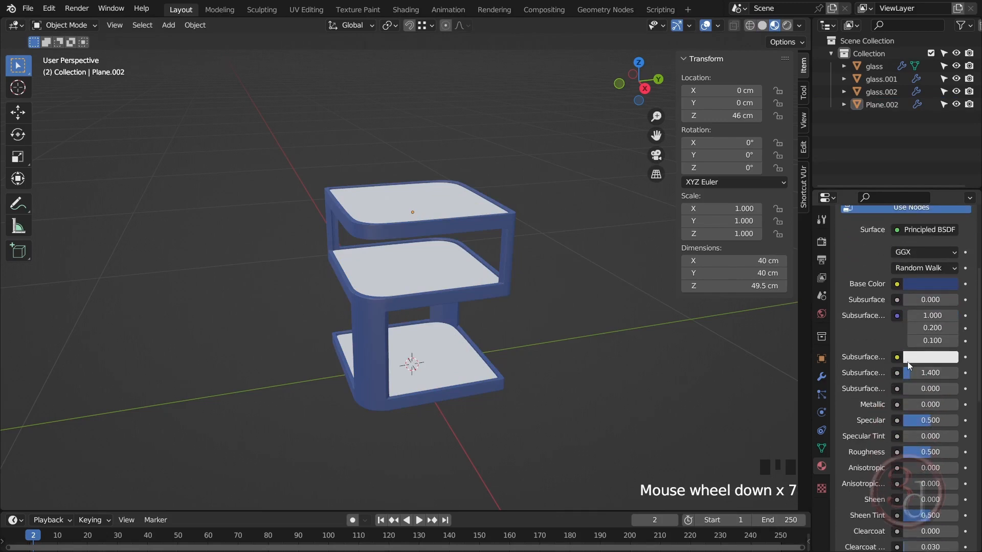
{"action": "scroll", "coordinate": [906, 362], "scroll_direction": "down", "scroll_amount": 2}
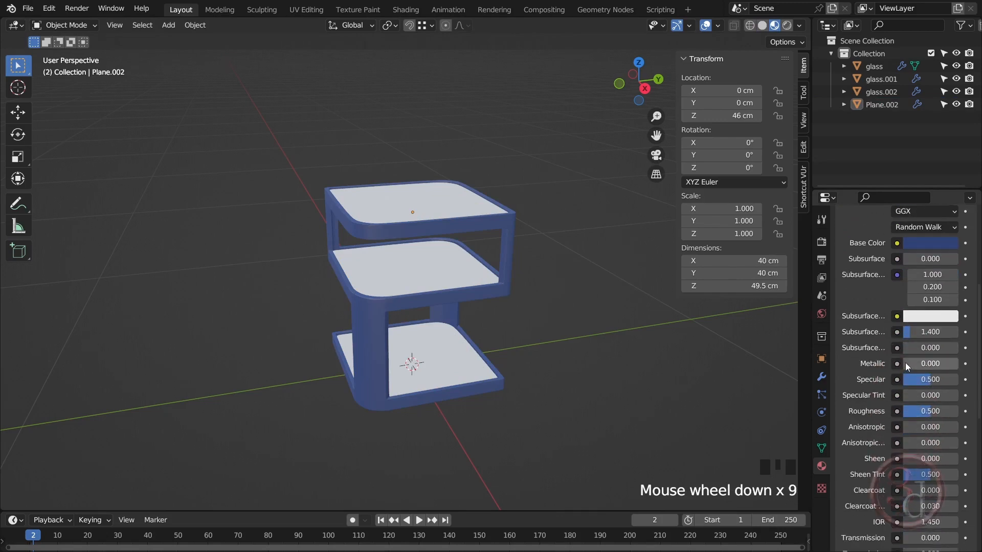
{"action": "left_click_drag", "start_coordinate": [905, 363], "coordinate": [917, 363]}
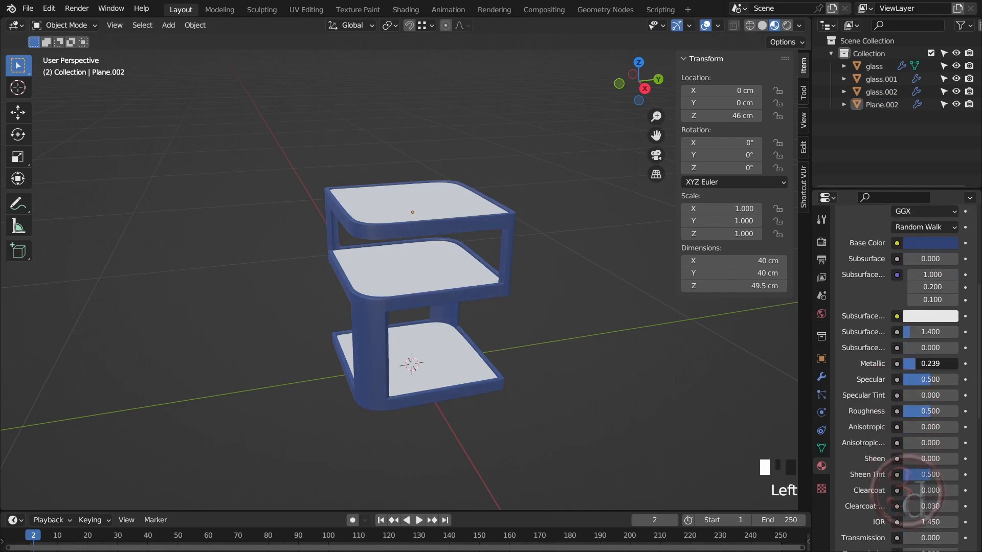
{"action": "left_click", "coordinate": [927, 419]}
{"action": "mouse_move", "coordinate": [926, 414]}
{"action": "left_mouse_down"}
{"action": "mouse_move", "coordinate": [902, 414]}
{"action": "mouse_move", "coordinate": [914, 414]}
{"action": "left_mouse_up"}
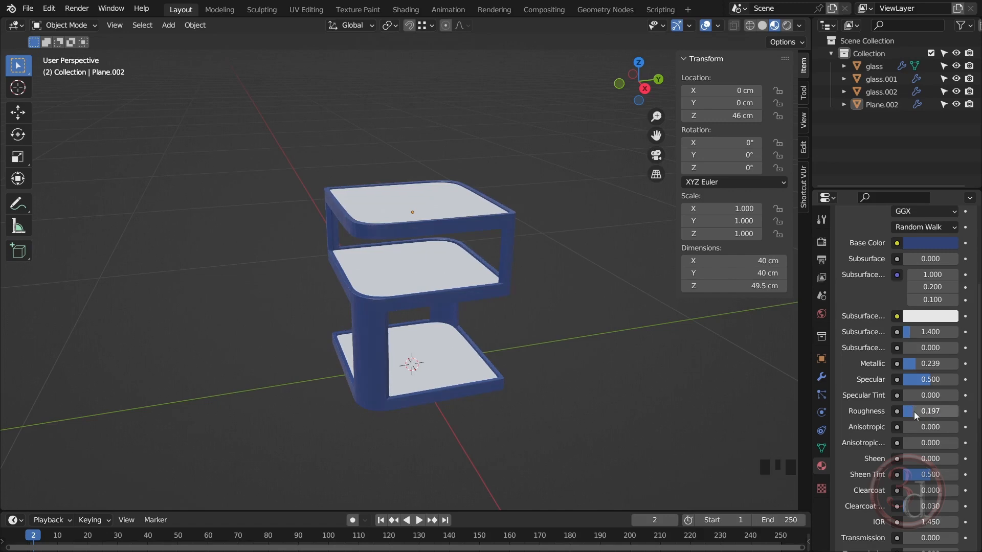
- Rename the frame's blue material to "table"
{"action": "middle_click_drag", "start_coordinate": [491, 332], "coordinate": [599, 381], "text": "alt"}
{"action": "scroll", "coordinate": [921, 307], "scroll_direction": "up", "scroll_amount": 10}
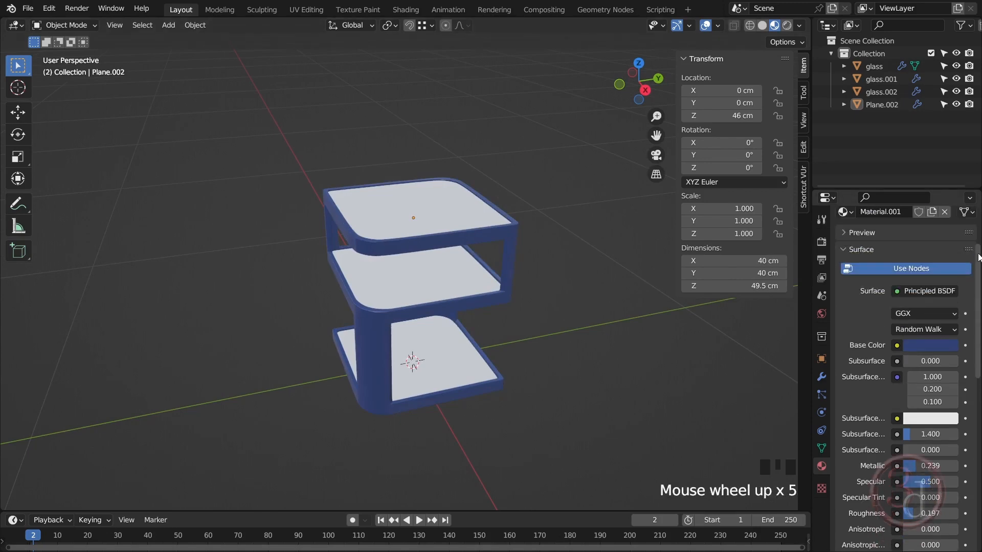
{"action": "triple_click", "coordinate": [878, 244]}
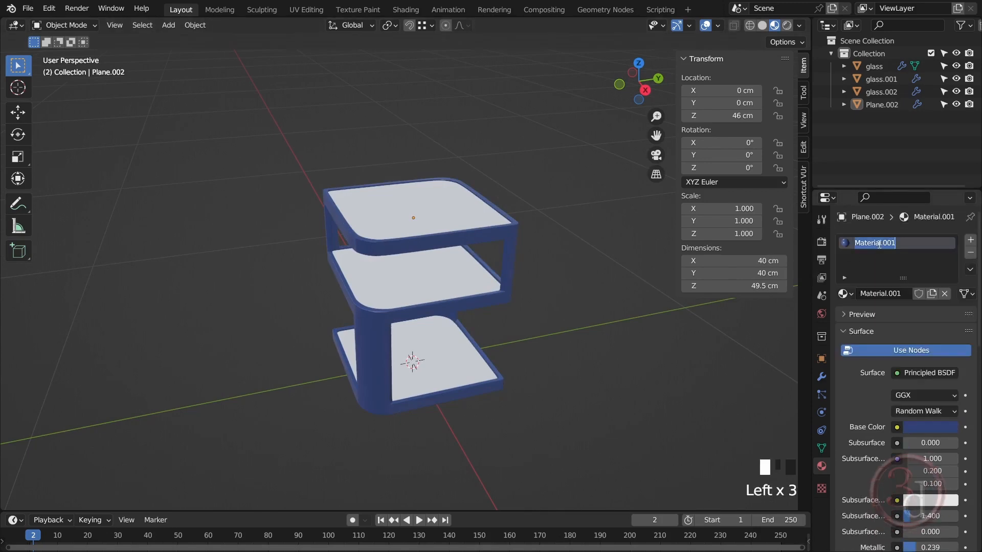
{"action": "type", "text": "table"}
{"action": "key", "text": "Return"}
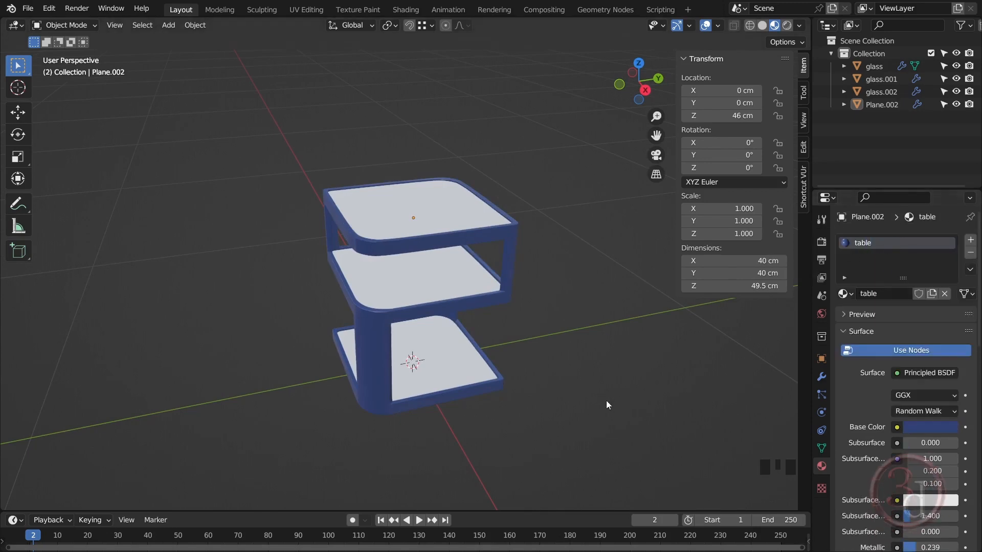
- Create a new material on the top glass panel and name it "glass"
{"action": "left_click", "coordinate": [486, 230]}
{"action": "left_click", "coordinate": [461, 212]}
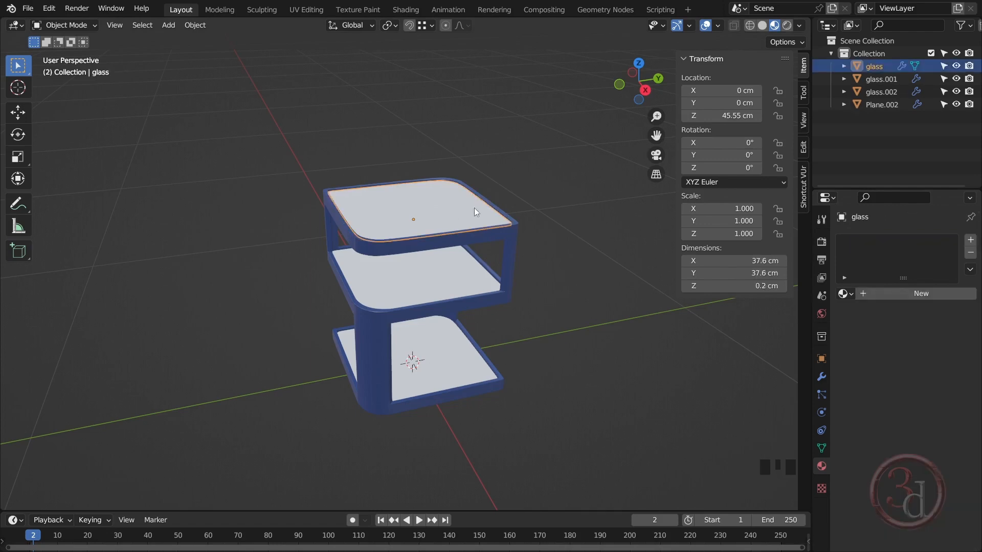
{"action": "left_click", "coordinate": [938, 298]}
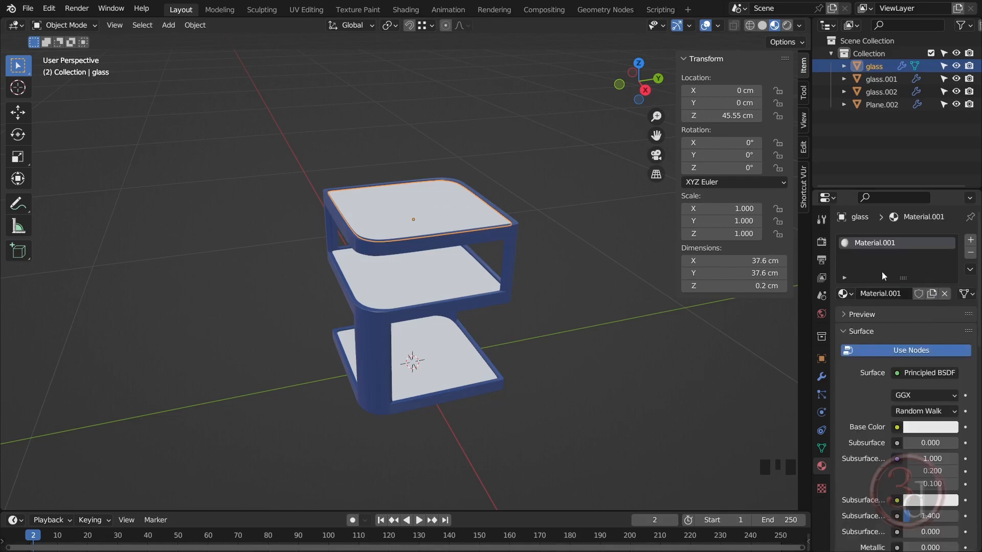
{"action": "left_click", "coordinate": [880, 248]}
{"action": "double_click", "coordinate": [879, 247]}
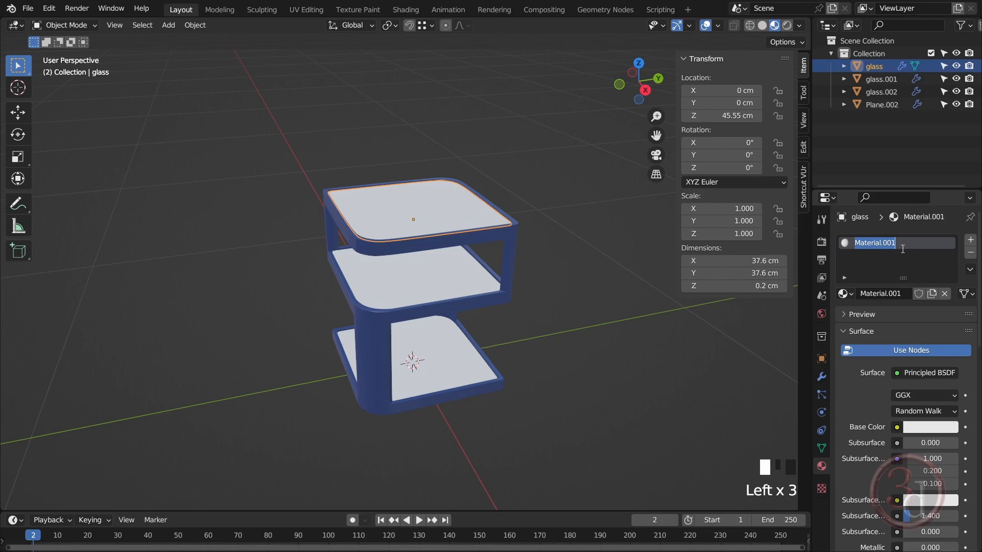
{"action": "type", "text": "glass"}
{"action": "key", "text": "Return"}
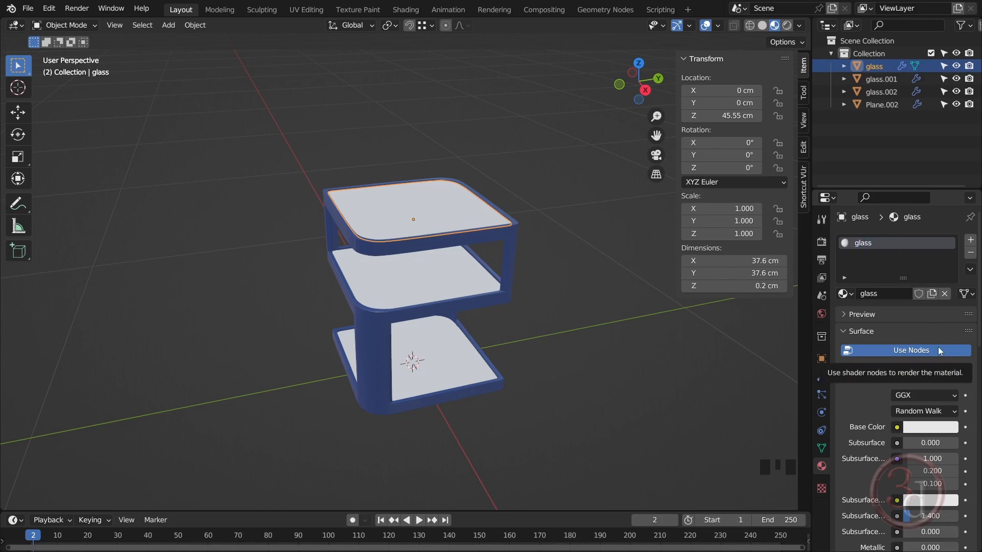
- Set the glass material's base color to full white and its Roughness to 0
{"action": "scroll", "coordinate": [938, 346], "scroll_direction": "down", "scroll_amount": 3}
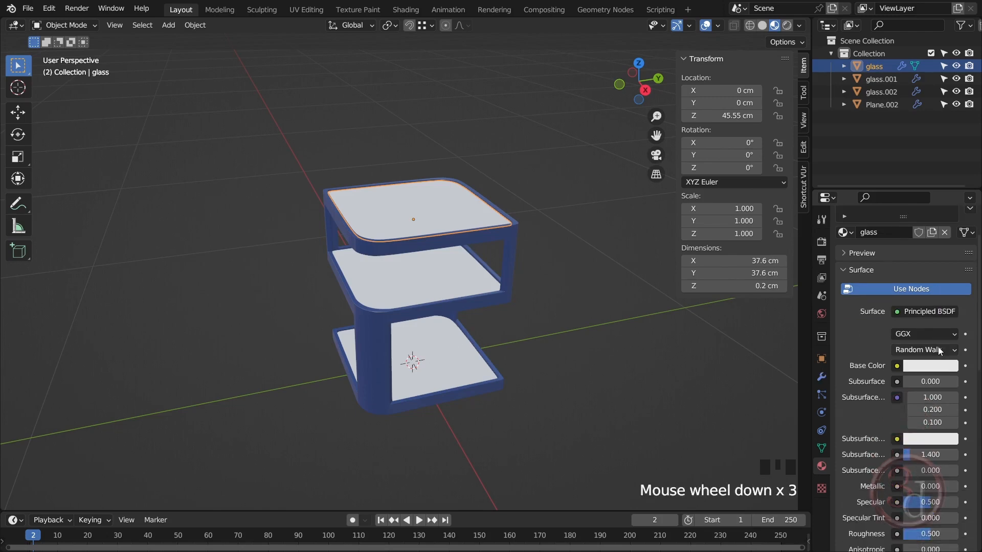
{"action": "scroll", "coordinate": [939, 349], "scroll_direction": "down", "scroll_amount": 2}
{"action": "left_click", "coordinate": [936, 328]}
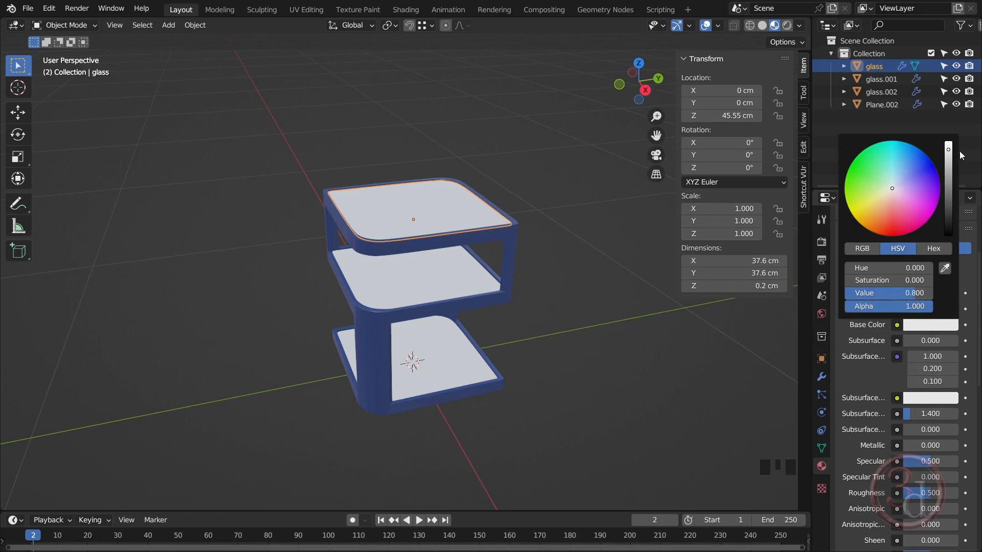
{"action": "left_click_drag", "start_coordinate": [950, 153], "coordinate": [948, 141]}
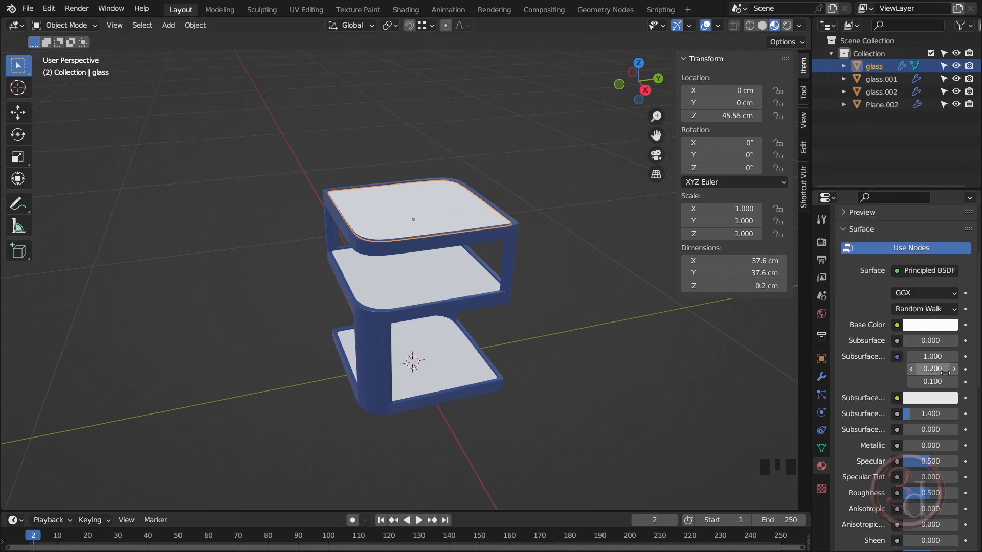
{"action": "scroll", "coordinate": [945, 372], "scroll_direction": "down", "scroll_amount": 5}
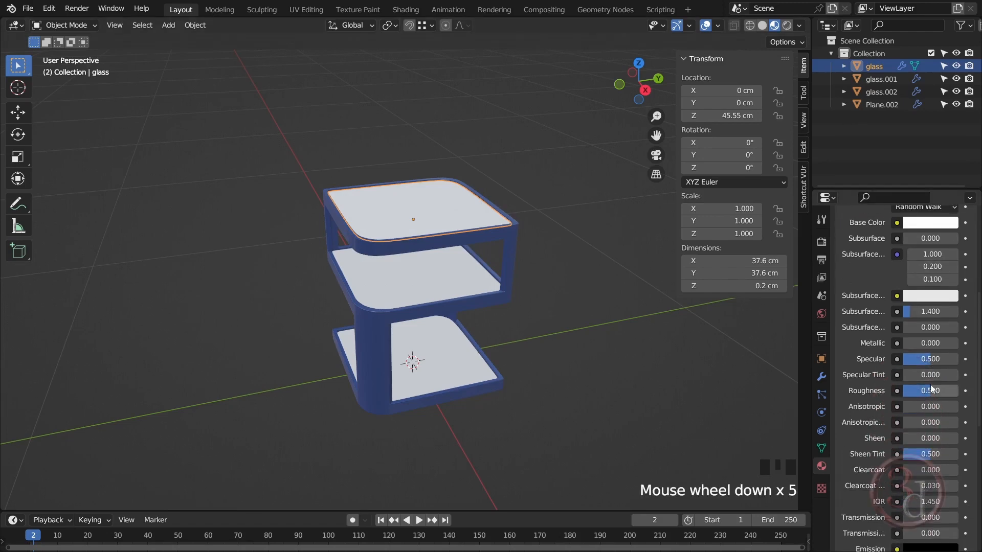
{"action": "mouse_move", "coordinate": [931, 394]}
{"action": "left_mouse_down"}
{"action": "mouse_move", "coordinate": [903, 394]}
{"action": "mouse_move", "coordinate": [938, 397]}
{"action": "left_mouse_up"}
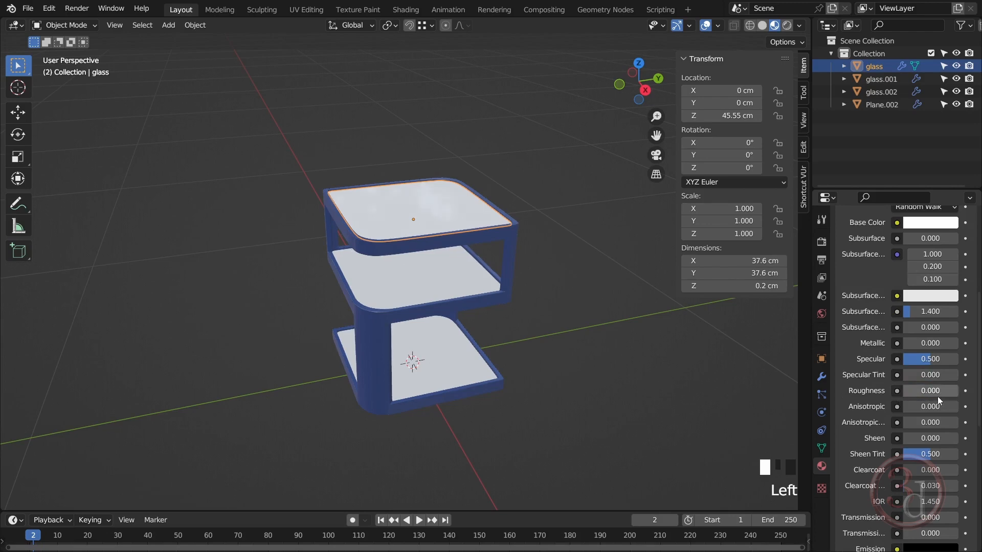
- Set the glass material's Transmission to 1.000
{"action": "scroll", "coordinate": [941, 394], "scroll_direction": "down", "scroll_amount": 7}
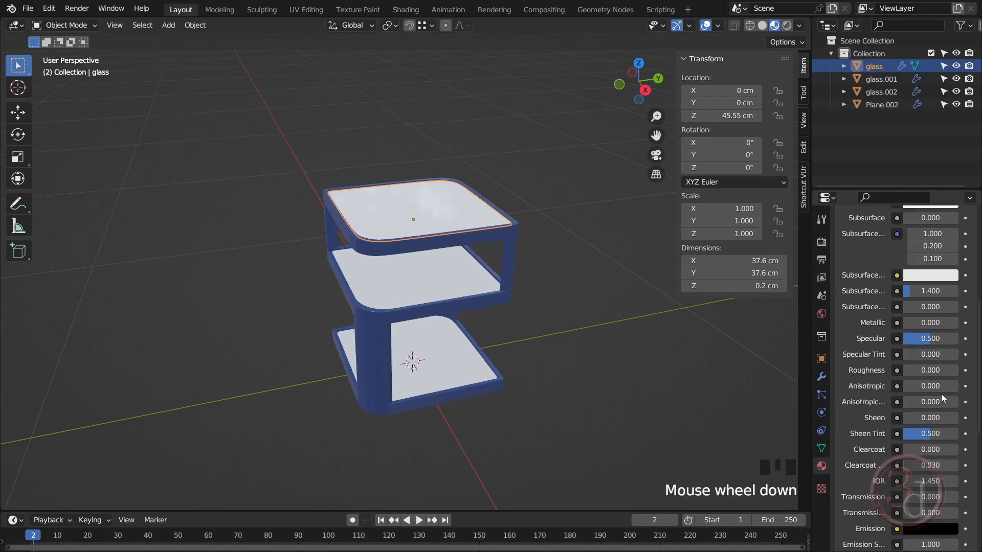
{"action": "scroll", "coordinate": [940, 390], "scroll_direction": "down", "scroll_amount": 1}
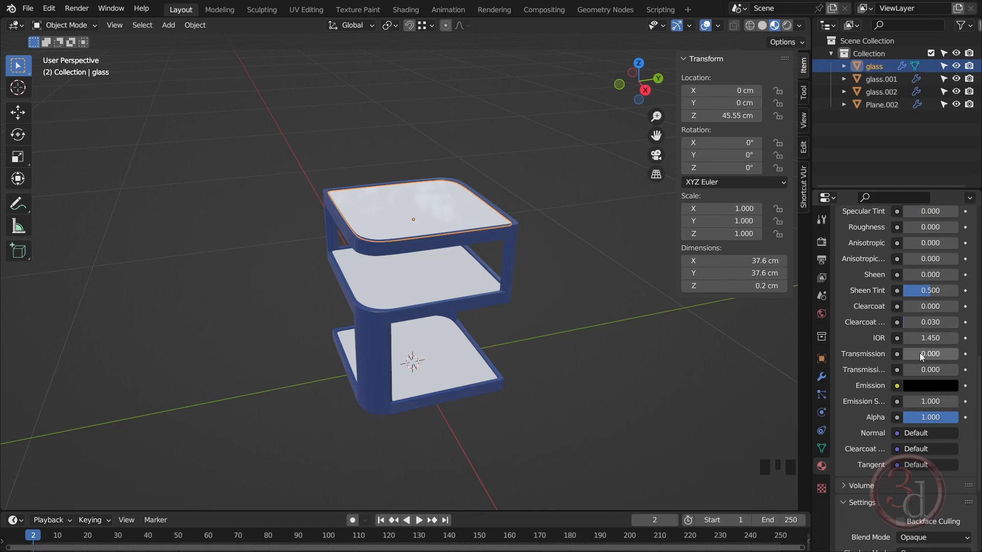
{"action": "left_click_drag", "start_coordinate": [921, 353], "coordinate": [934, 354]}
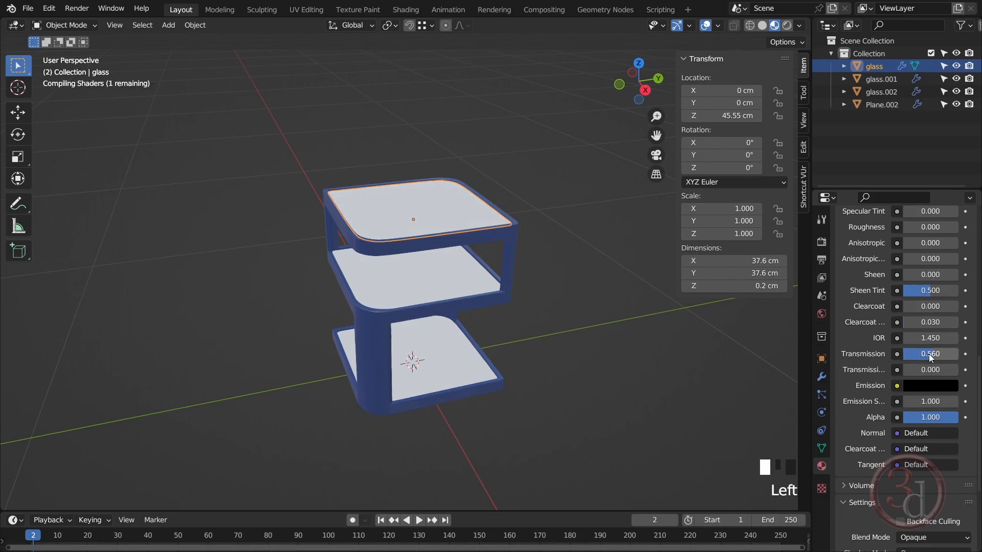
{"action": "left_click", "coordinate": [953, 358]}
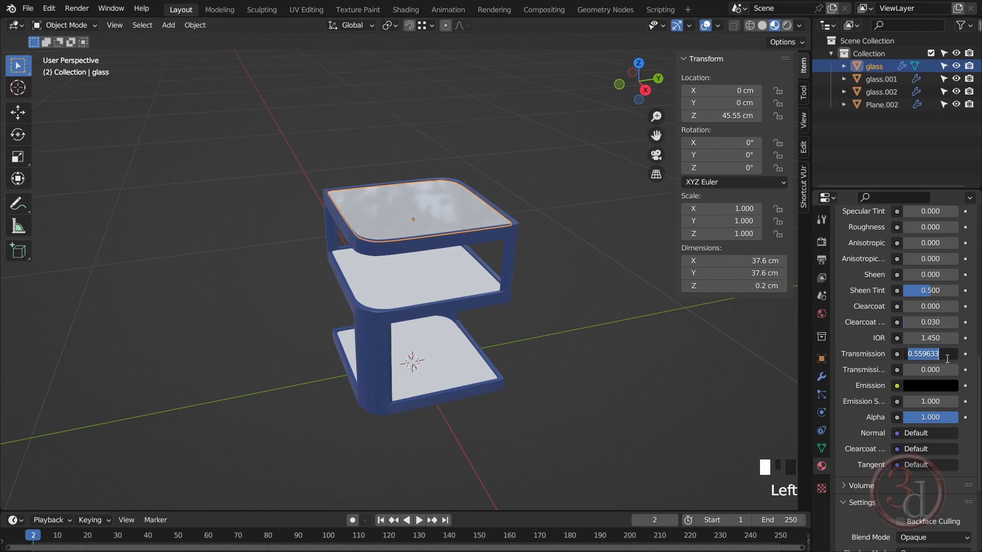
{"action": "left_click", "coordinate": [949, 366]}
{"action": "left_click_drag", "start_coordinate": [937, 354], "coordinate": [962, 353]}
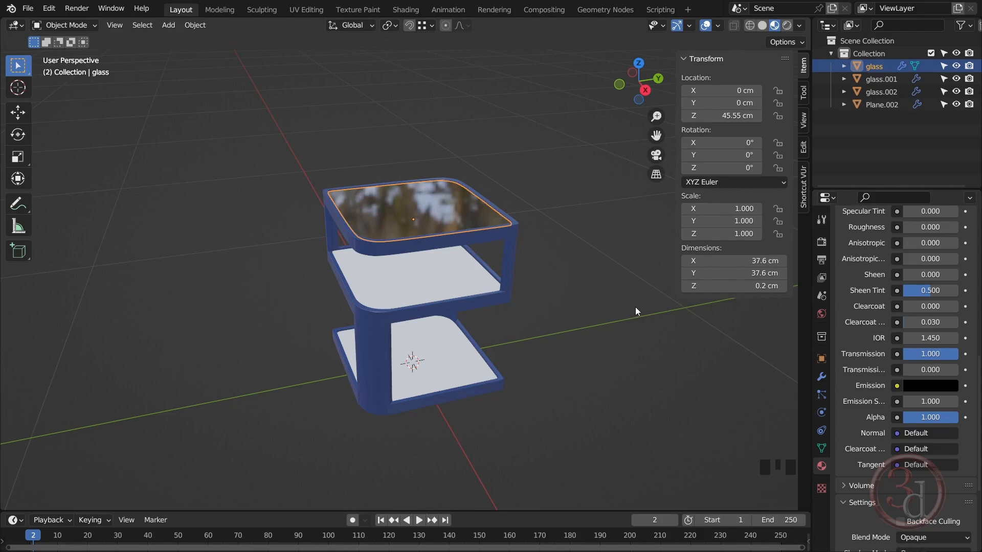
- Assign the existing glass material to the middle shelf panel and the base panel
{"action": "middle_click_drag", "start_coordinate": [603, 300], "coordinate": [555, 289], "text": "alt"}
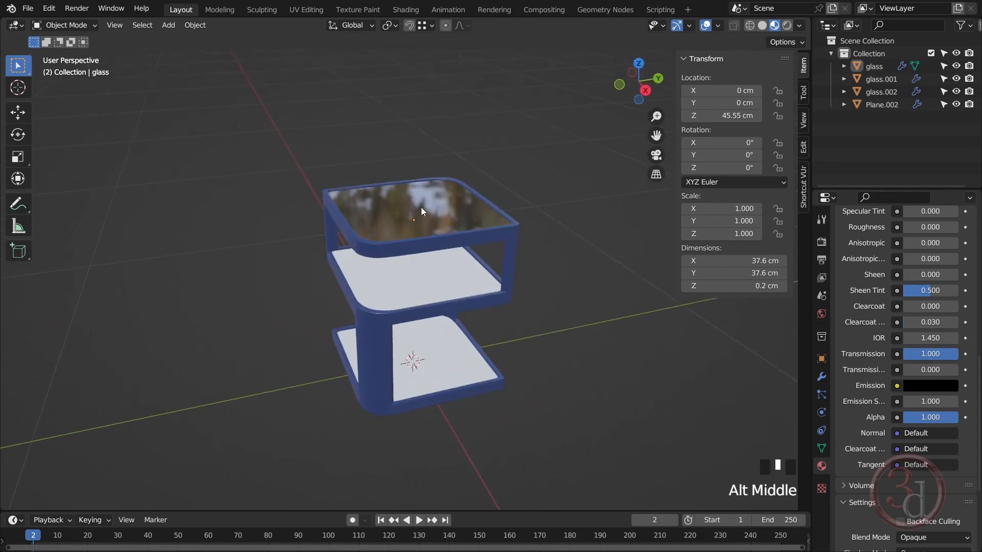
{"action": "left_click", "coordinate": [422, 207]}
{"action": "left_click", "coordinate": [459, 279]}
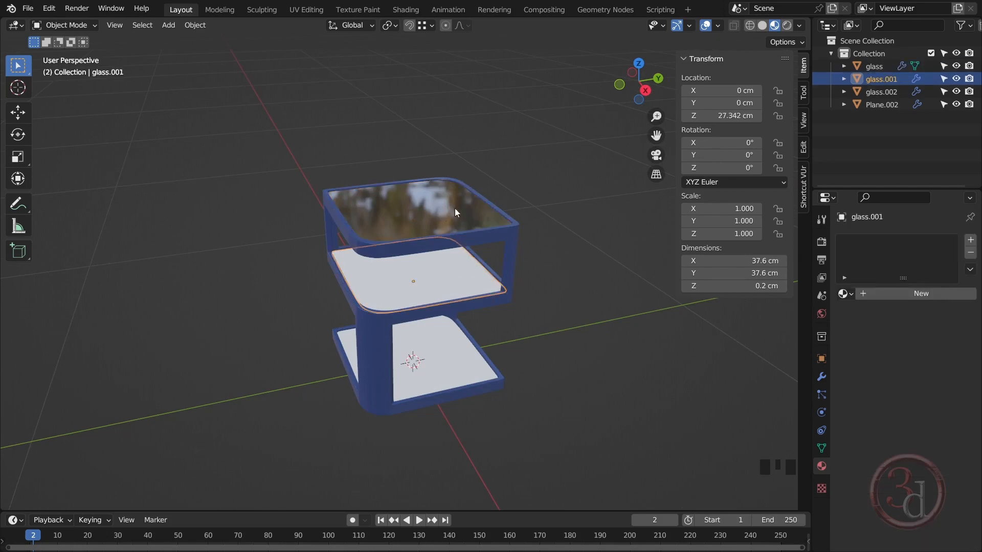
{"action": "left_click", "coordinate": [847, 294]}
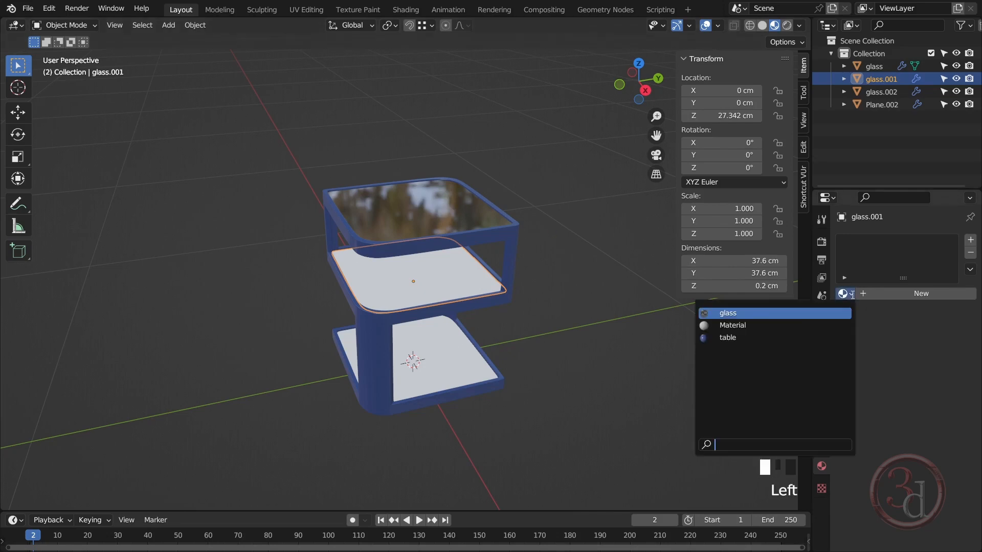
{"action": "left_click", "coordinate": [734, 314]}
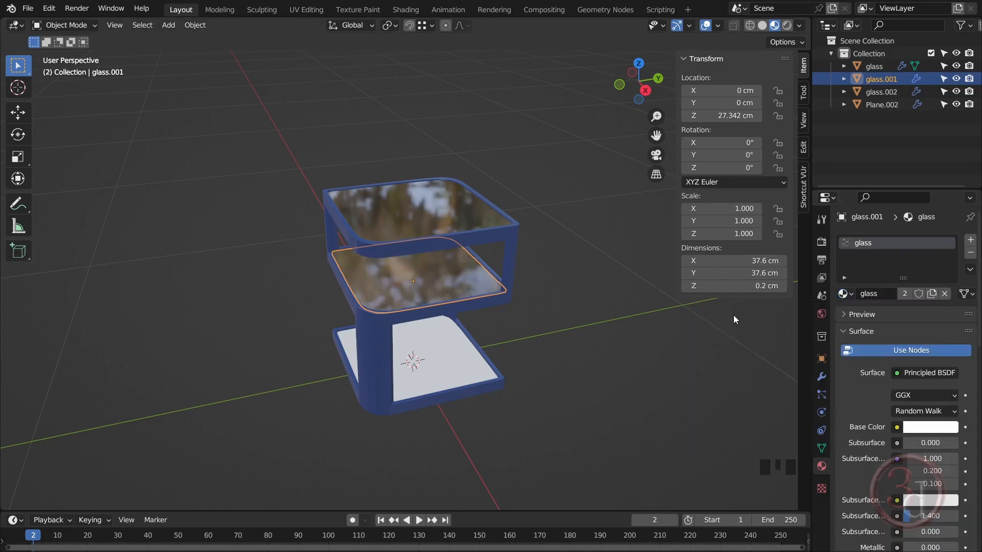
{"action": "left_click", "coordinate": [434, 355]}
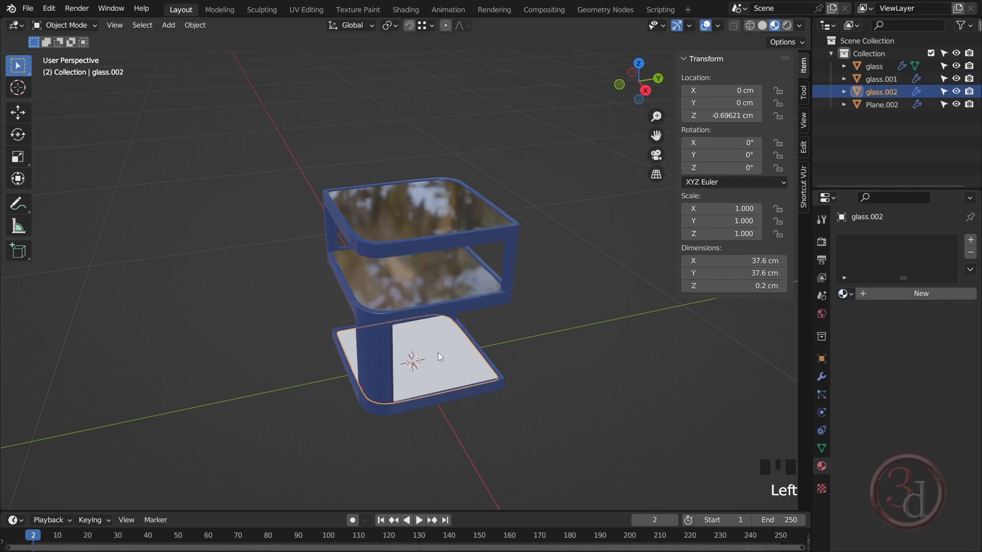
{"action": "left_click", "coordinate": [844, 295]}
{"action": "left_click", "coordinate": [736, 315]}
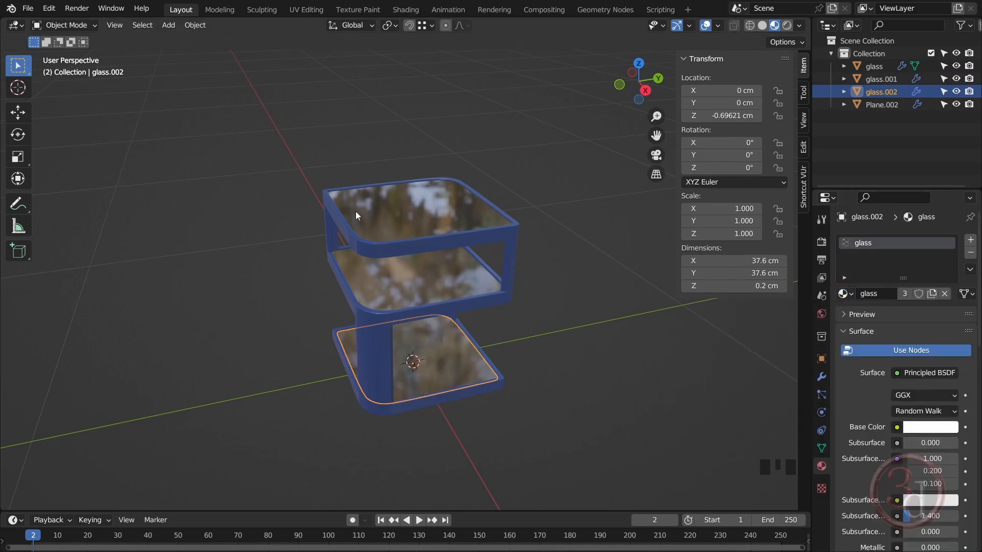
- Add a 200 cm mesh plane at the world origin under the table
{"action": "scroll", "coordinate": [492, 307], "scroll_direction": "down", "scroll_amount": 6}
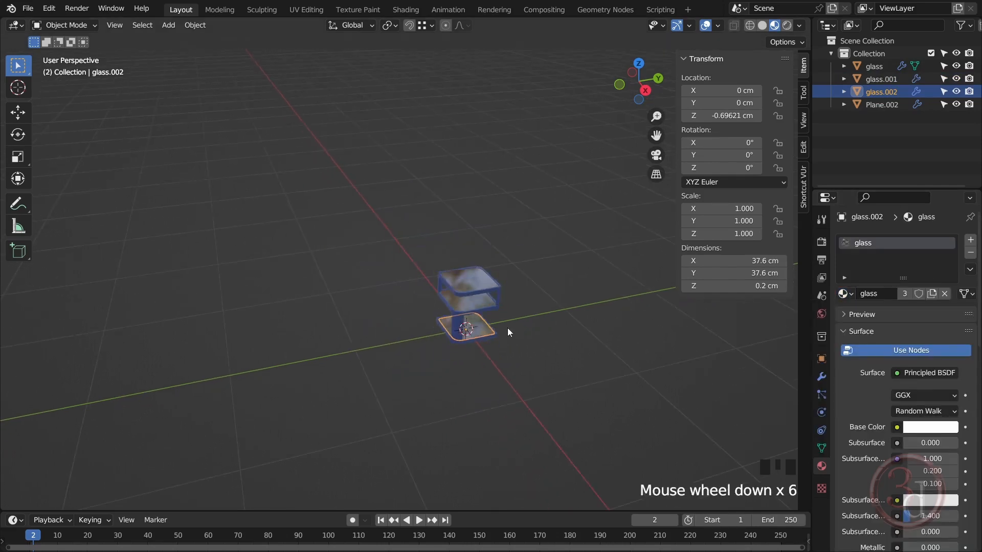
{"action": "middle_click_drag", "start_coordinate": [508, 327], "coordinate": [471, 370], "text": "alt"}
{"action": "middle_click_drag", "start_coordinate": [482, 440], "coordinate": [471, 365], "text": "alt"}
{"action": "scroll", "coordinate": [536, 358], "scroll_direction": "up", "scroll_amount": 3}
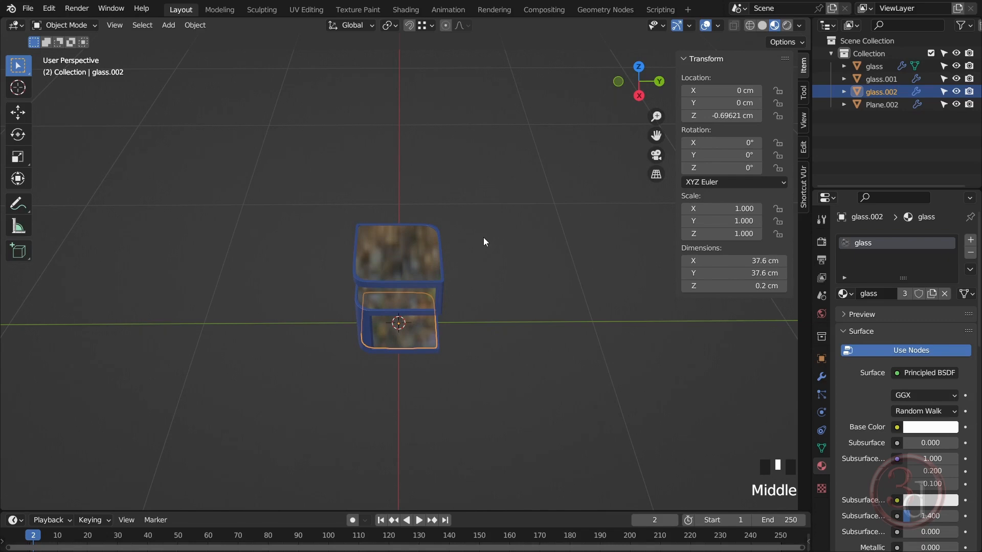
{"action": "key", "text": "shift+a"}
{"action": "mouse_move", "coordinate": [336, 217]}
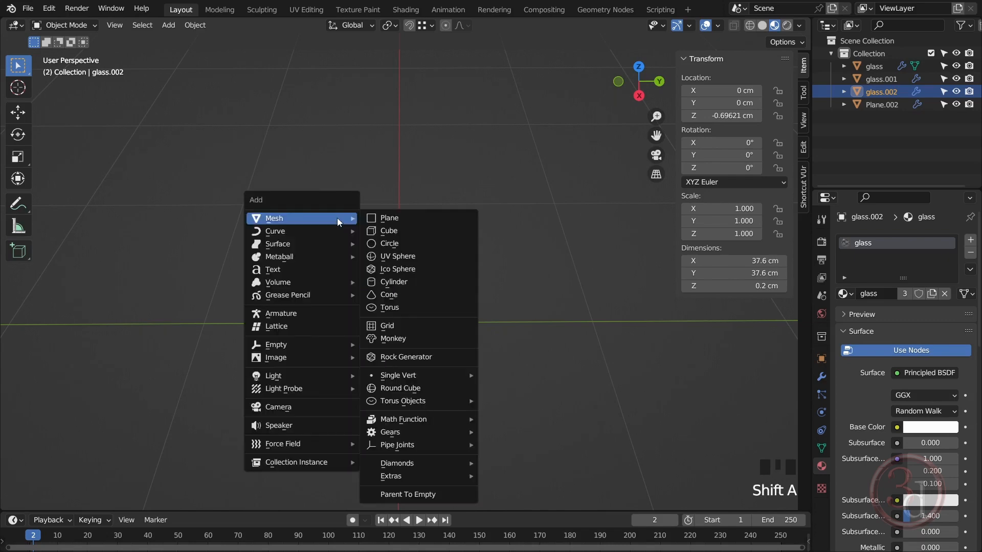
{"action": "left_click", "coordinate": [387, 217]}
- Scale the plane up uniformly by about 4.07, to about 813 cm per side, as a floor
{"action": "scroll", "coordinate": [454, 286], "scroll_direction": "down", "scroll_amount": 2}
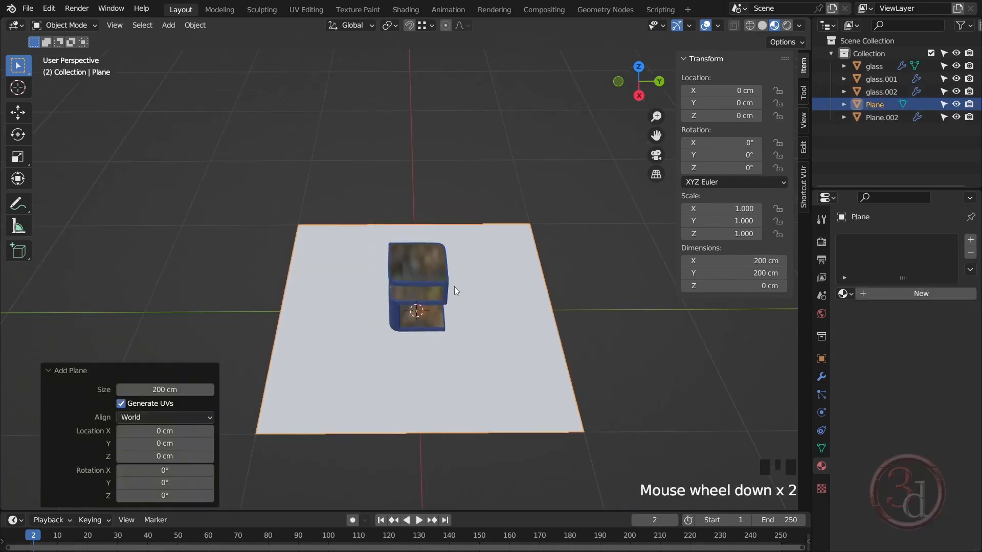
{"action": "key", "text": "s"}
{"action": "left_click", "coordinate": [605, 344]}
{"action": "scroll", "coordinate": [362, 252], "scroll_direction": "down", "scroll_amount": 7}
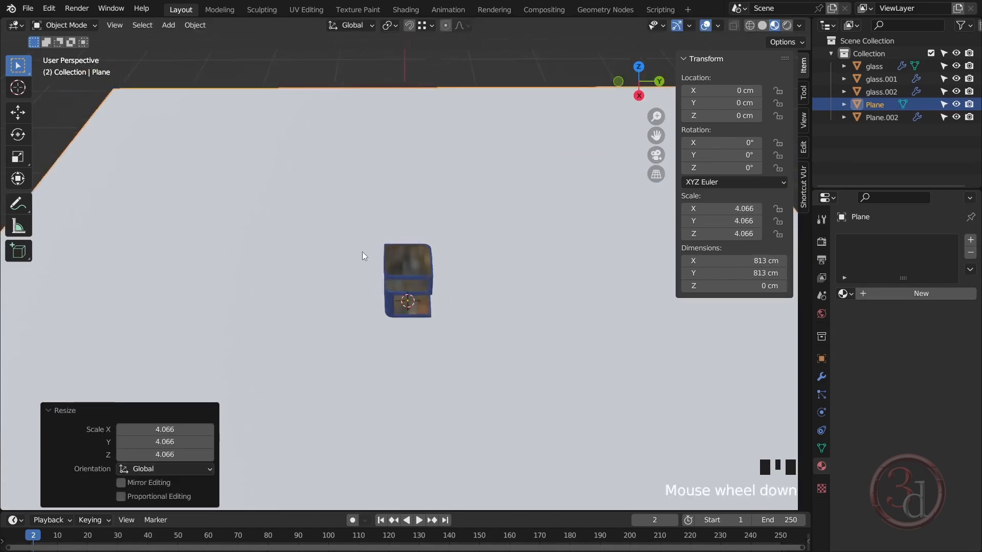
{"action": "middle_click", "coordinate": [438, 284], "text": "alt"}
{"action": "middle_click_drag", "start_coordinate": [438, 284], "coordinate": [311, 323]}
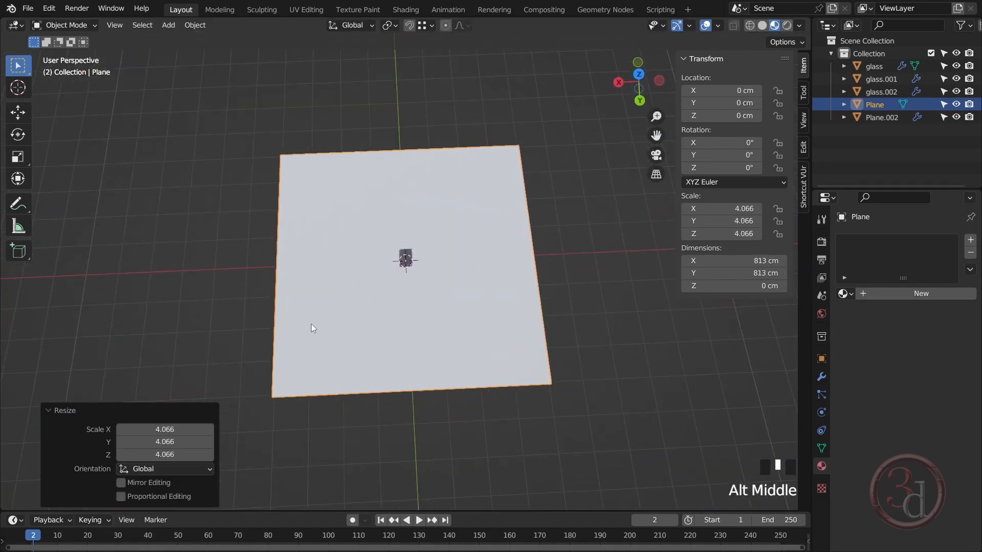
- Move the floor plane about 374 cm along the global X axis so the table stands near its edge
{"action": "key", "text": "g"}
{"action": "key", "text": "x"}
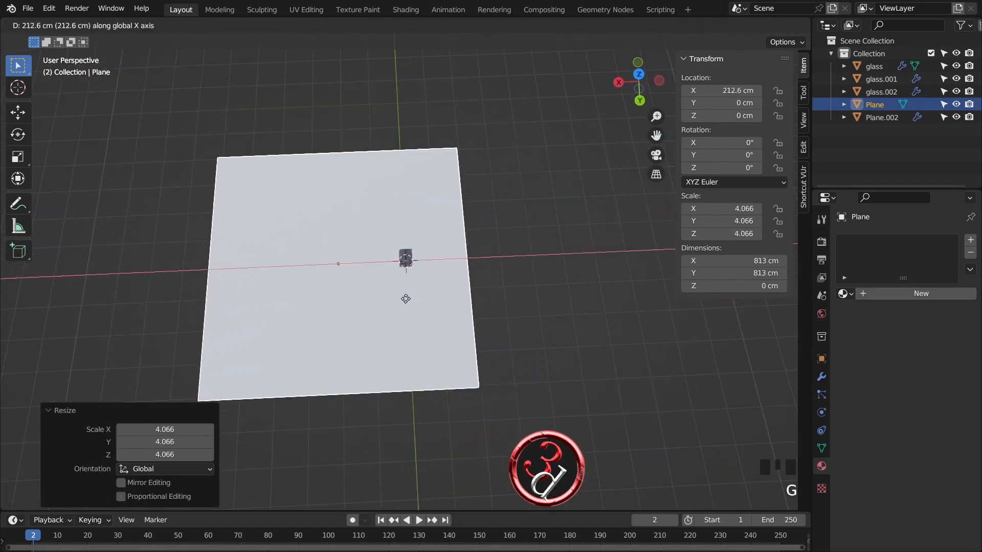
{"action": "left_click", "coordinate": [357, 307]}
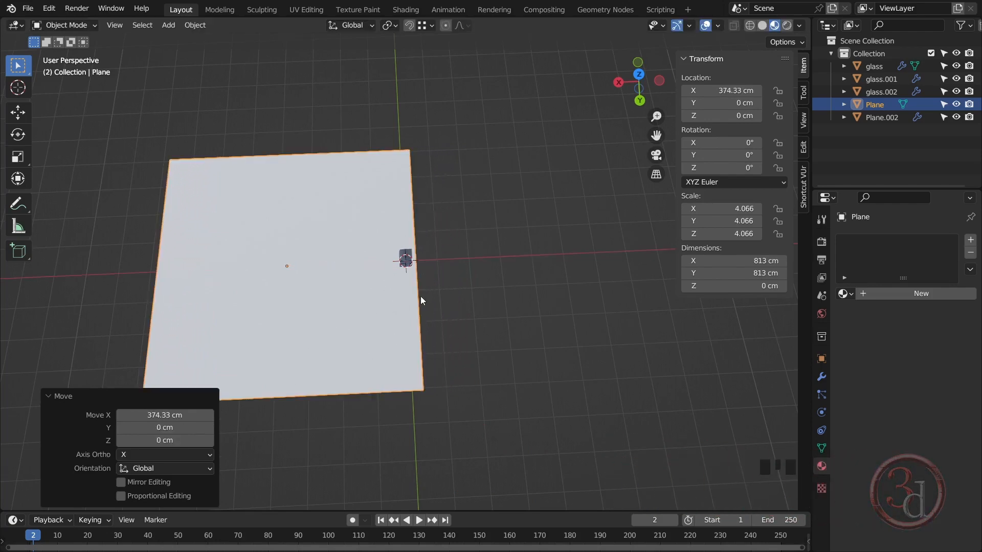
- Duplicate the floor plane and offset the copy about -832 cm along the X axis
{"action": "middle_click_drag", "start_coordinate": [421, 298], "coordinate": [394, 298], "text": "alt"}
{"action": "scroll", "coordinate": [424, 264], "scroll_direction": "up", "scroll_amount": 4}
{"action": "middle_click_drag", "start_coordinate": [424, 265], "coordinate": [370, 342], "text": "alt"}
{"action": "scroll", "coordinate": [388, 310], "scroll_direction": "down", "scroll_amount": 4}
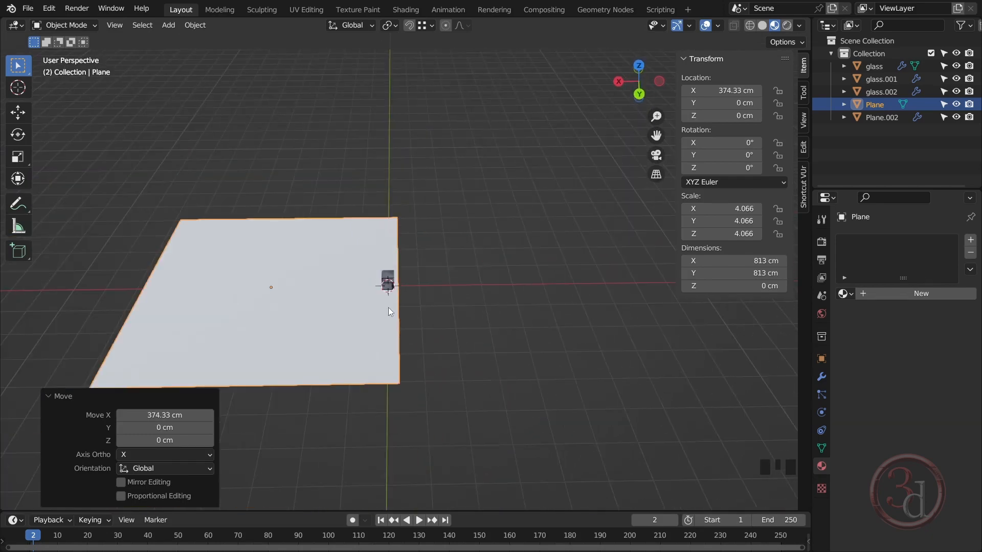
{"action": "key", "text": "shift+d"}
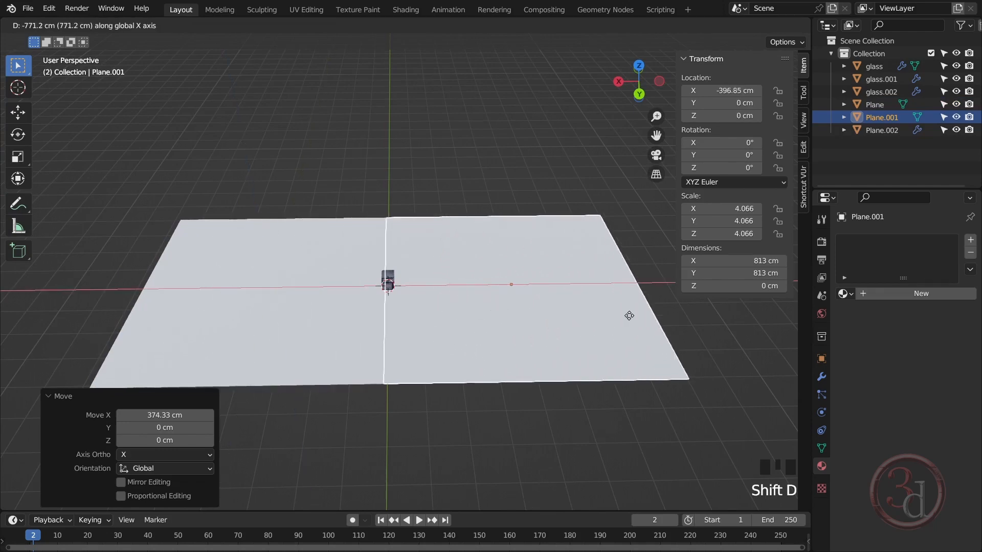
{"action": "left_click", "coordinate": [647, 318]}
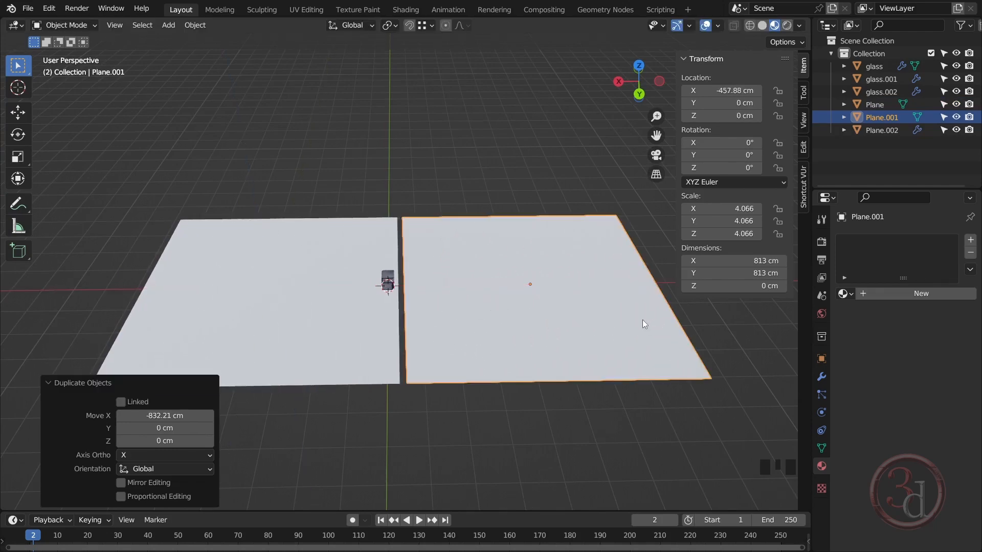
- Rotate the duplicated plane 90° about the global Y axis to stand it up as a wall
{"action": "key", "text": "r"}
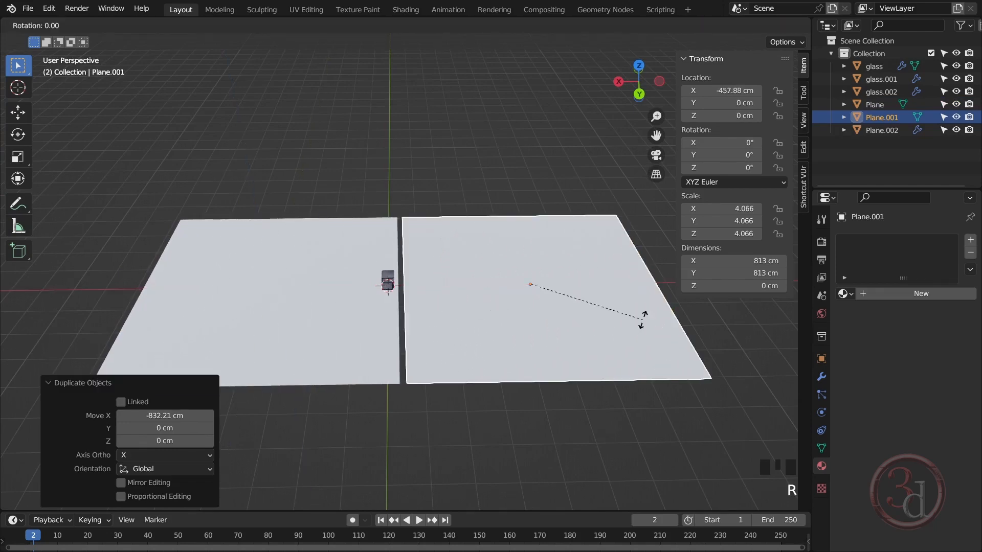
{"action": "key", "text": "y"}
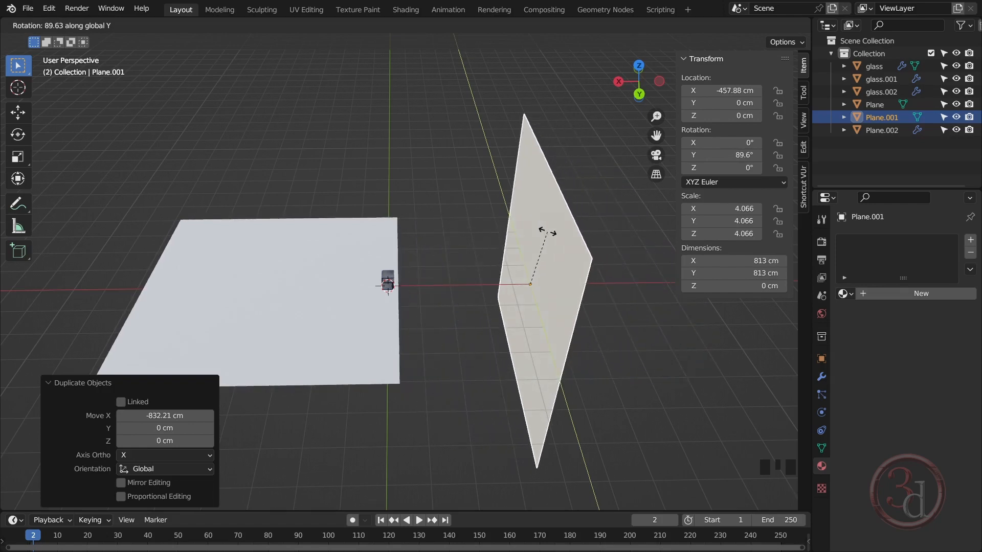
{"action": "left_click", "coordinate": [547, 232]}
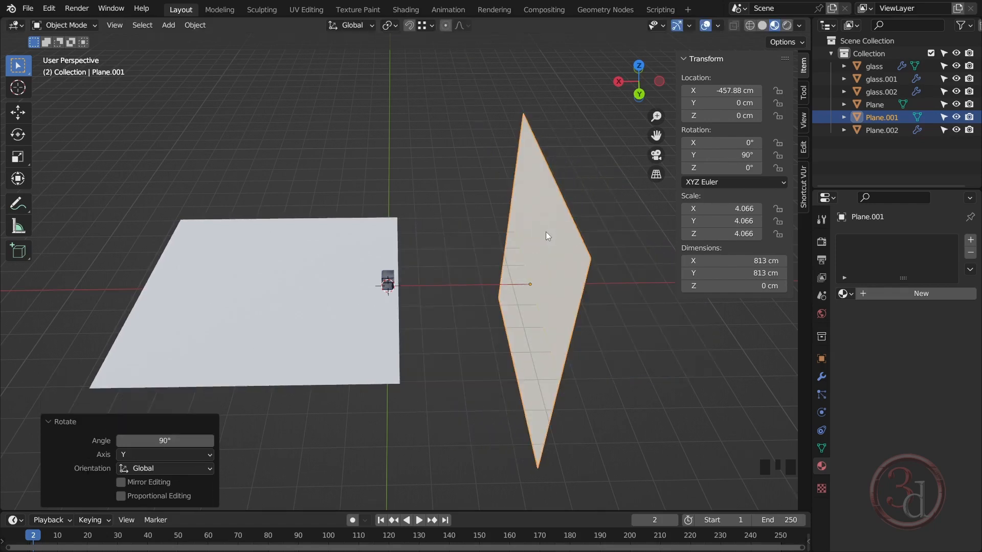
- Position the wall behind the table with its lower edge at floor level, at about X -32.4 cm and Z 405.6 cm
{"action": "middle_click_drag", "start_coordinate": [545, 231], "coordinate": [369, 345], "text": "alt"}
{"action": "left_click", "coordinate": [642, 82]}
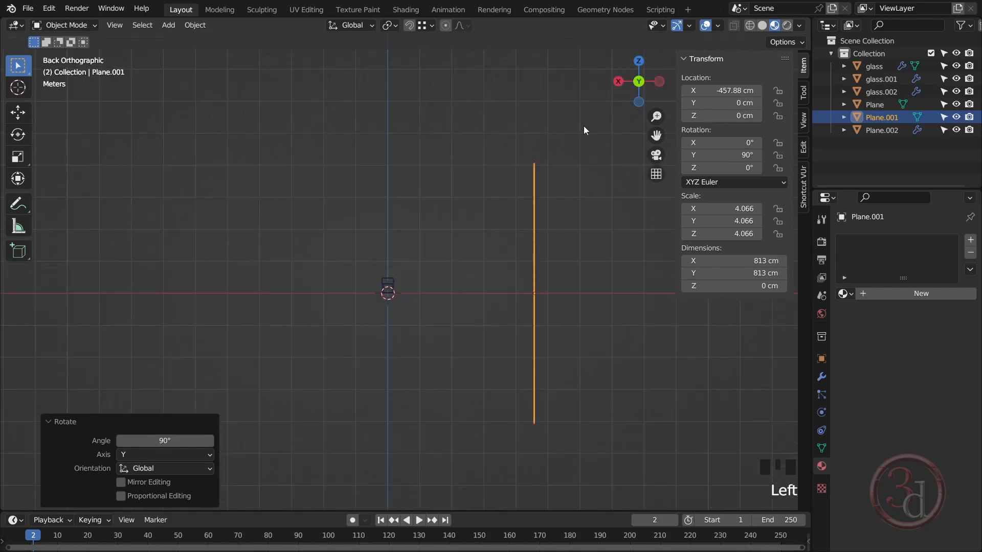
{"action": "key", "text": "z"}
{"action": "left_click", "coordinate": [382, 309]}
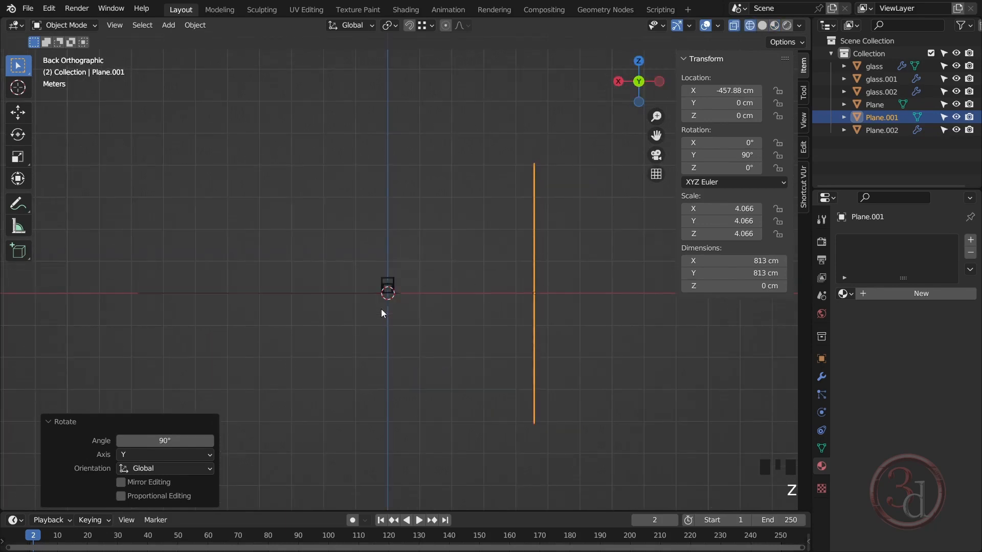
{"action": "scroll", "coordinate": [545, 375], "scroll_direction": "up", "scroll_amount": 1}
{"action": "key", "text": "g"}
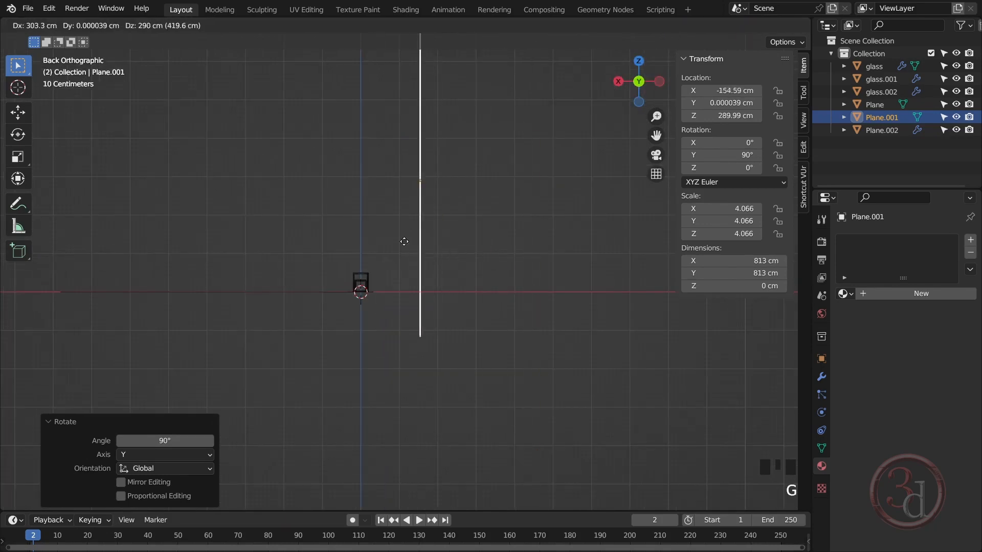
{"action": "left_click", "coordinate": [364, 214]}
{"action": "middle_click_drag", "start_coordinate": [382, 226], "coordinate": [413, 314], "text": "shift"}
{"action": "scroll", "coordinate": [421, 412], "scroll_direction": "up", "scroll_amount": 17}
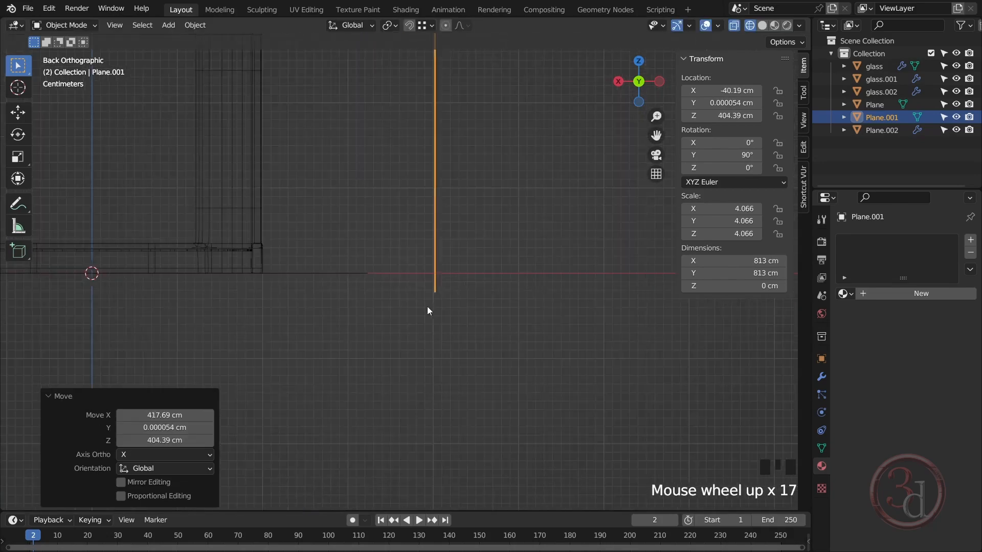
{"action": "key", "text": "g"}
{"action": "left_click", "coordinate": [408, 360]}
{"action": "scroll", "coordinate": [408, 360], "scroll_direction": "down", "scroll_amount": 19}
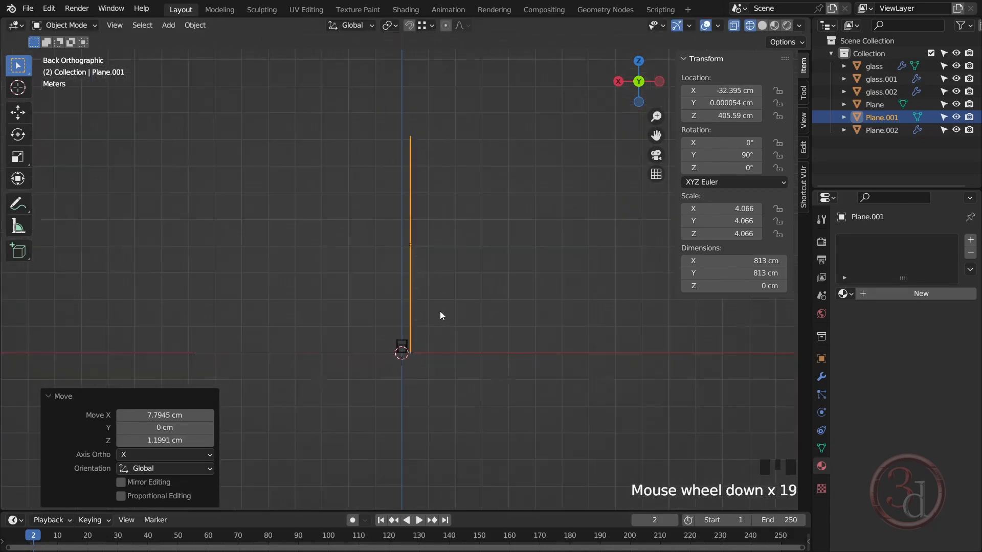
- Lower the wall's upper edge by about 557 cm along the Z axis
{"action": "key", "text": "Tab"}
{"action": "left_click", "coordinate": [403, 142]}
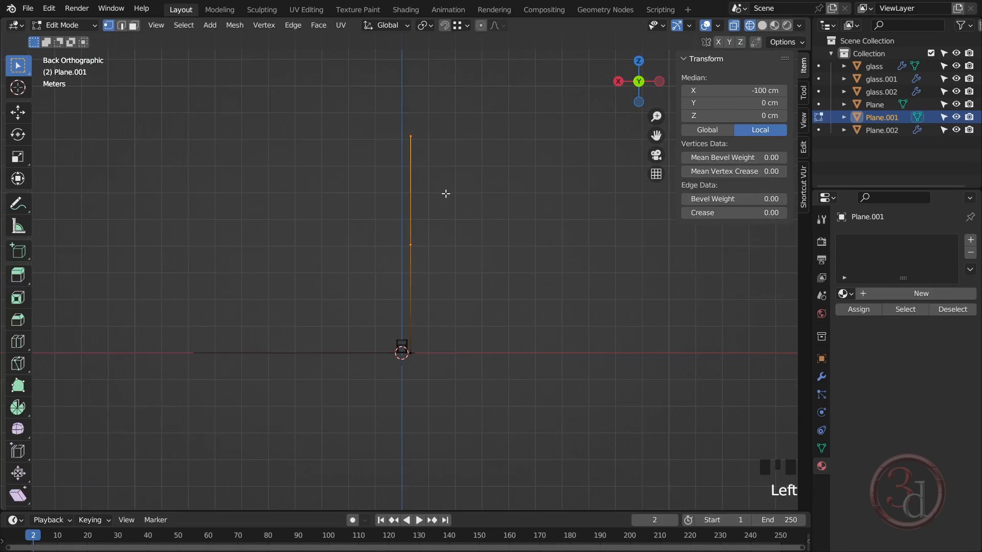
{"action": "key", "text": "g"}
{"action": "key", "text": "z"}
{"action": "left_click", "coordinate": [451, 341]}
- Raise the wall's upper edge along the Z axis to make the wall about 385 cm high
{"action": "mouse_move", "coordinate": [451, 341]}
{"action": "middle_mouse_down", "text": "alt"}
{"action": "mouse_move", "coordinate": [528, 358]}
{"action": "mouse_move", "coordinate": [562, 337]}
{"action": "middle_mouse_up", "text": "alt"}
{"action": "key", "text": "shift+z"}
{"action": "scroll", "coordinate": [380, 335], "scroll_direction": "up", "scroll_amount": 4}
{"action": "middle_click_drag", "start_coordinate": [380, 335], "coordinate": [478, 327], "text": "alt"}
{"action": "key", "text": "g"}
{"action": "key", "text": "z"}
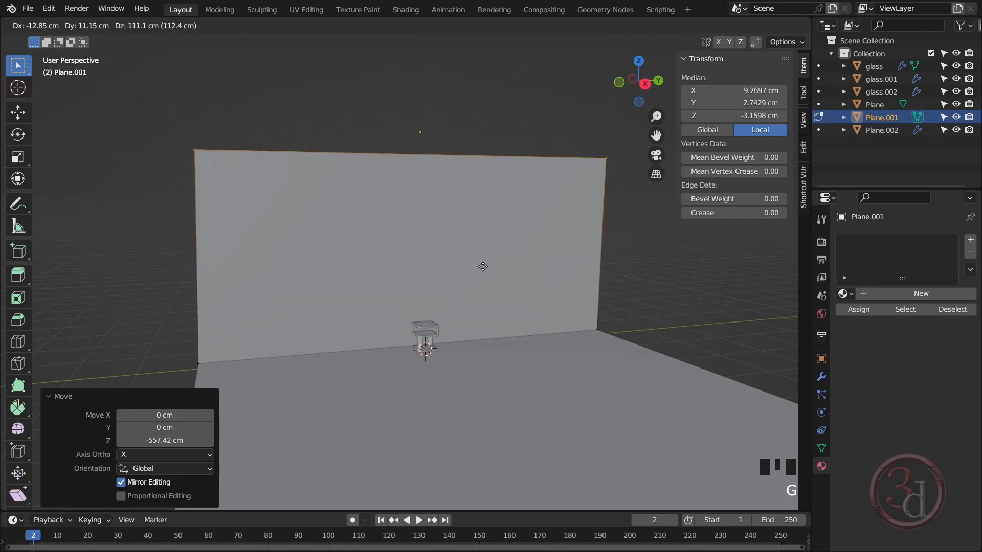
{"action": "left_click", "coordinate": [478, 256]}
{"action": "key", "text": "Tab"}
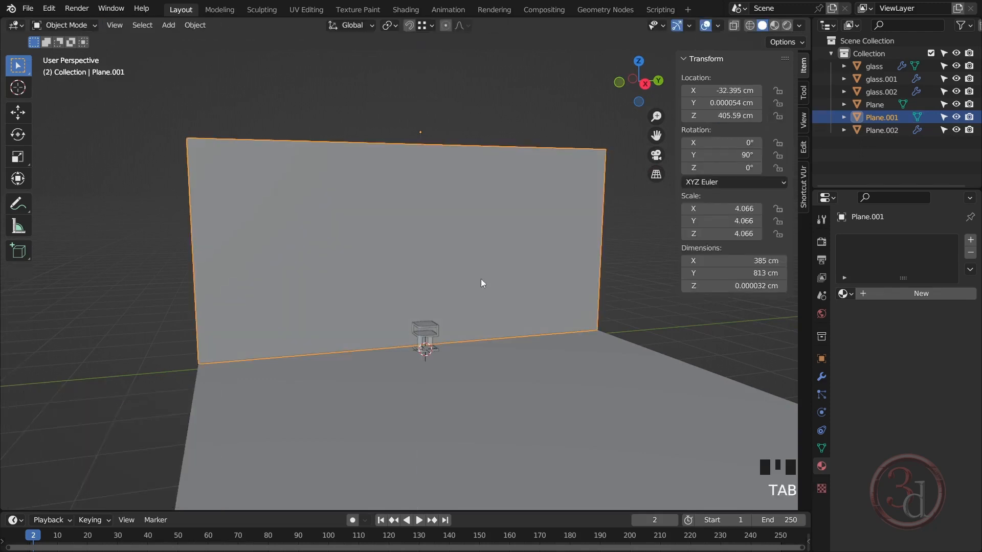
- Add one horizontal loop cut to the wall and slide it close to the floor, at a factor of about -0.925
{"action": "middle_click_drag", "start_coordinate": [481, 278], "coordinate": [296, 333]}
{"action": "scroll", "coordinate": [296, 333], "scroll_direction": "up", "scroll_amount": 3}
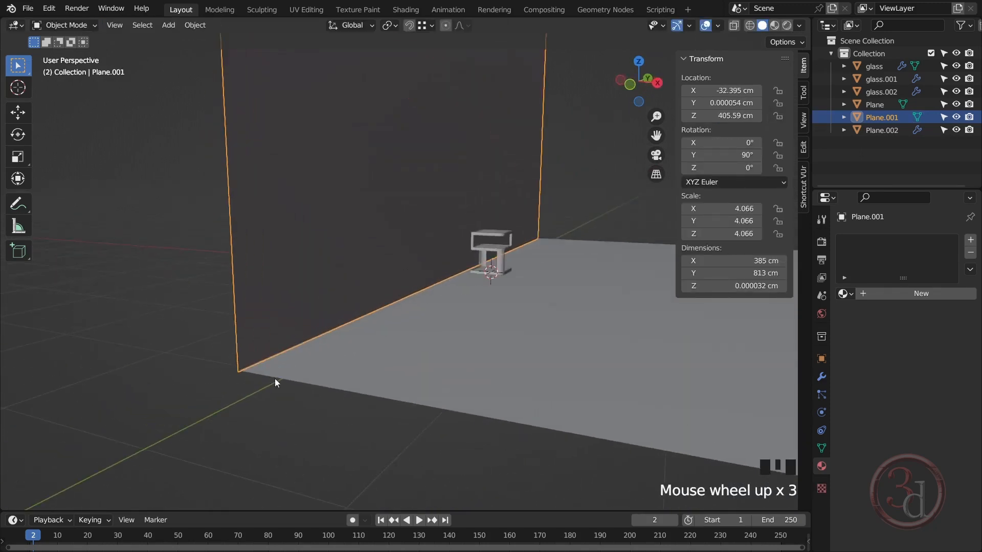
{"action": "left_click", "coordinate": [313, 414]}
{"action": "left_click", "coordinate": [302, 321]}
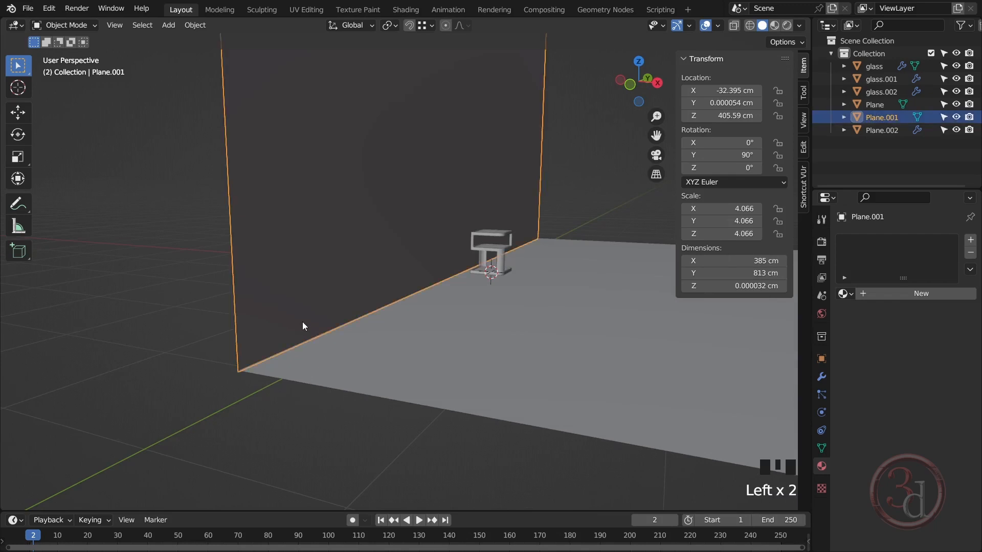
{"action": "key", "text": "Tab"}
{"action": "scroll", "coordinate": [296, 244], "scroll_direction": "down", "scroll_amount": 3}
{"action": "key", "text": "ctrl+r"}
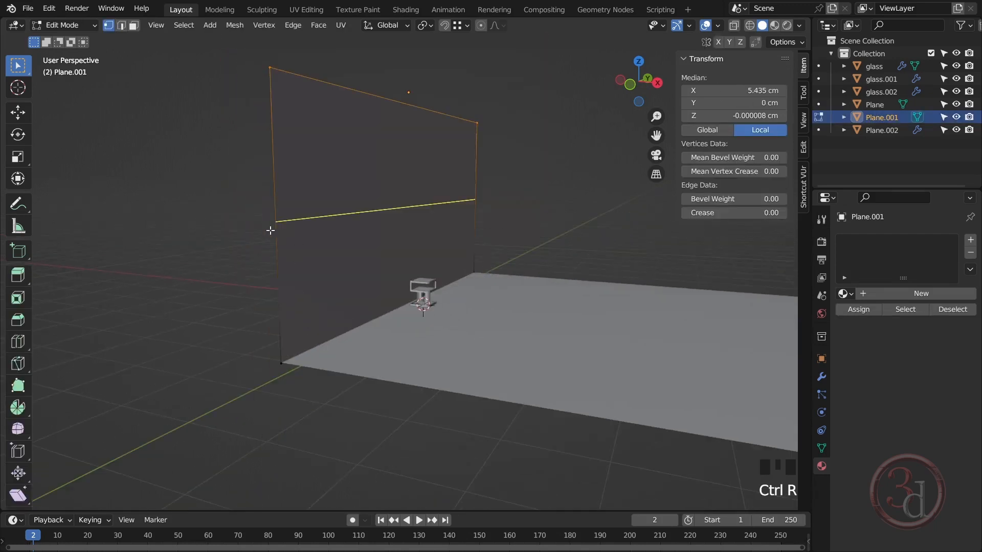
{"action": "left_click", "coordinate": [270, 231]}
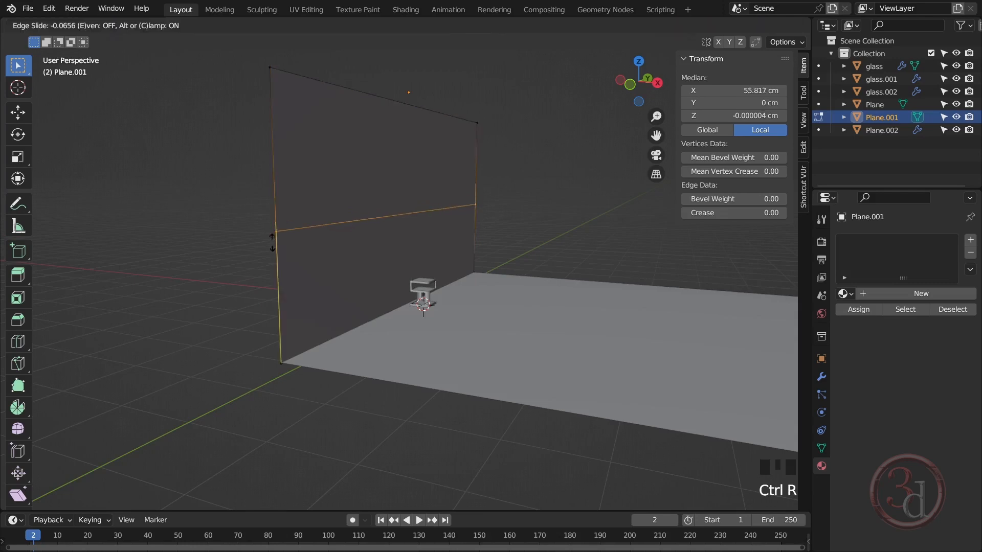
{"action": "left_click", "coordinate": [254, 368]}
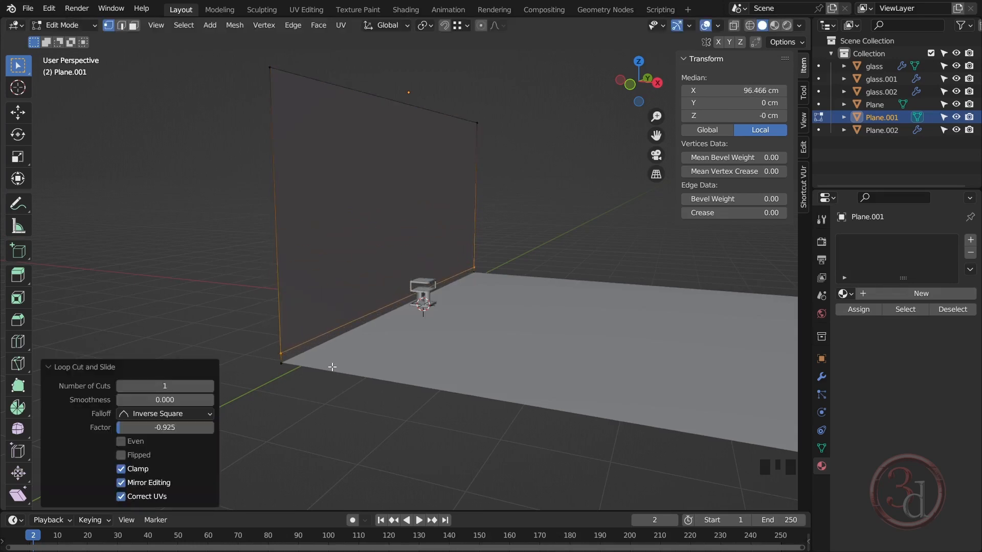
- Duplicate the narrow face along the wall's base in place and separate the copy into its own object as a baseboard
{"action": "key", "text": "Tab"}
{"action": "middle_click_drag", "start_coordinate": [306, 349], "coordinate": [300, 302]}
{"action": "key", "text": "Tab"}
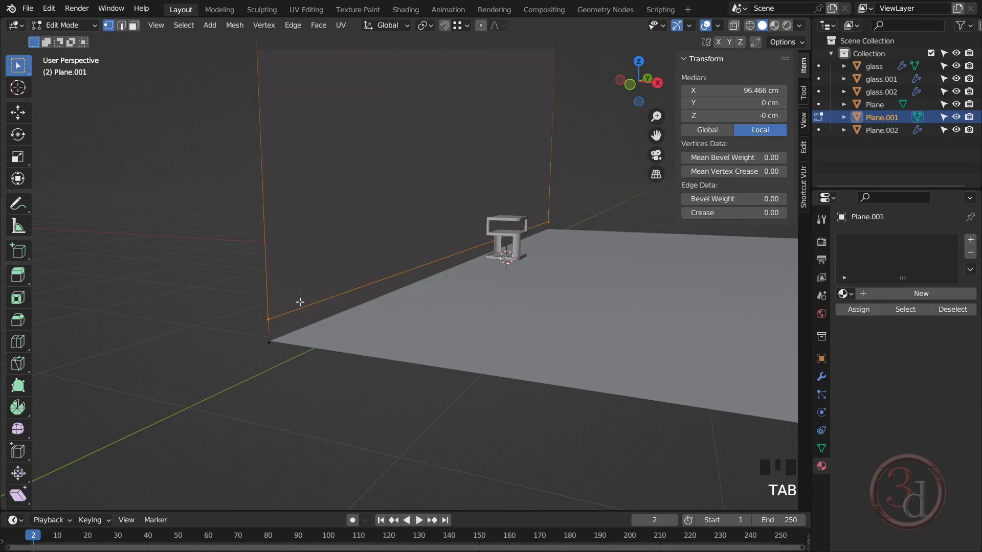
{"action": "left_click", "coordinate": [133, 25]}
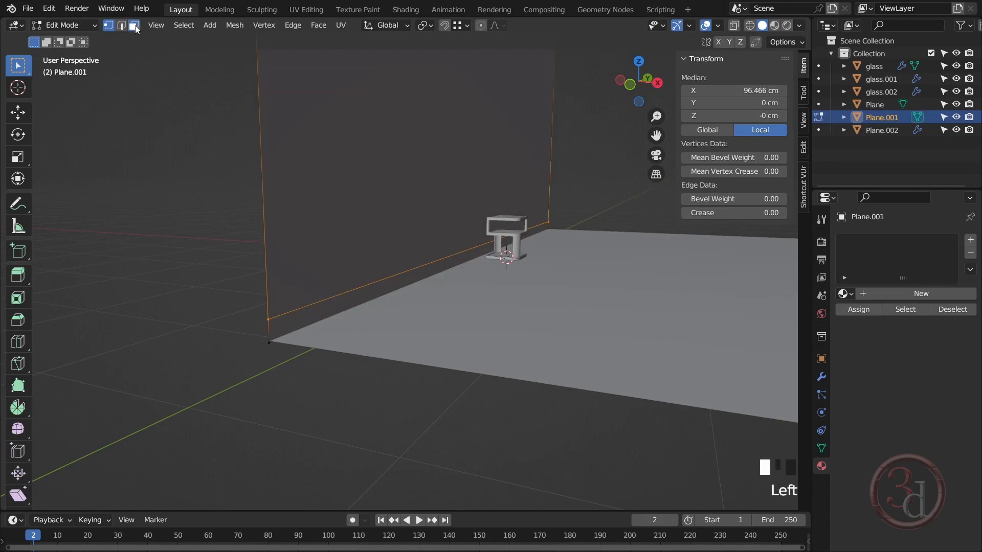
{"action": "left_click", "coordinate": [334, 304]}
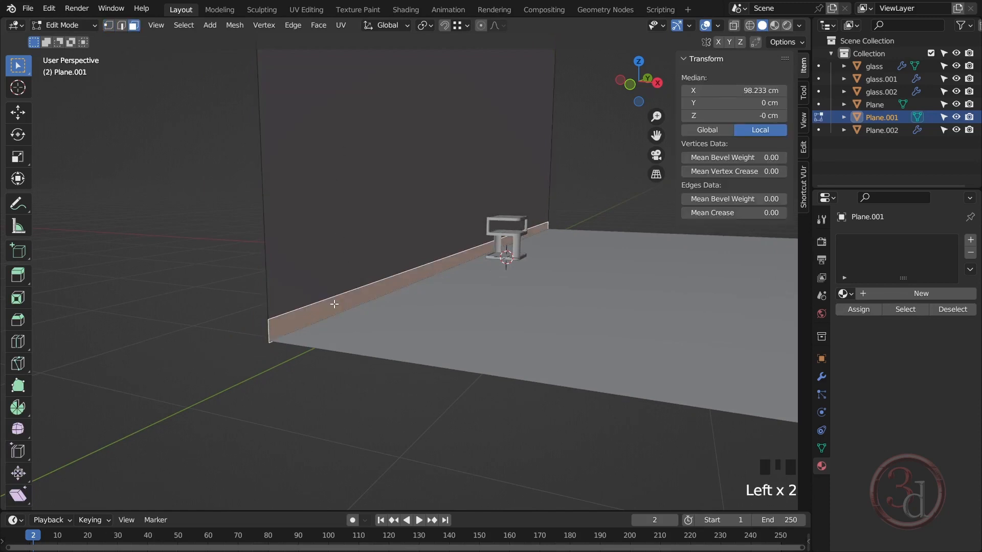
{"action": "key", "text": "shift+d"}
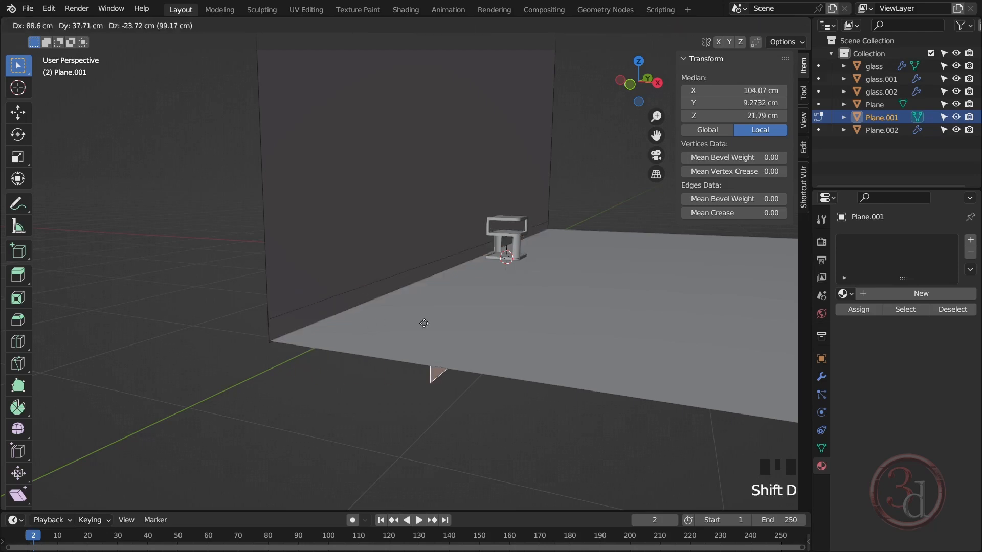
{"action": "key", "text": "Escape"}
{"action": "key", "text": "p"}
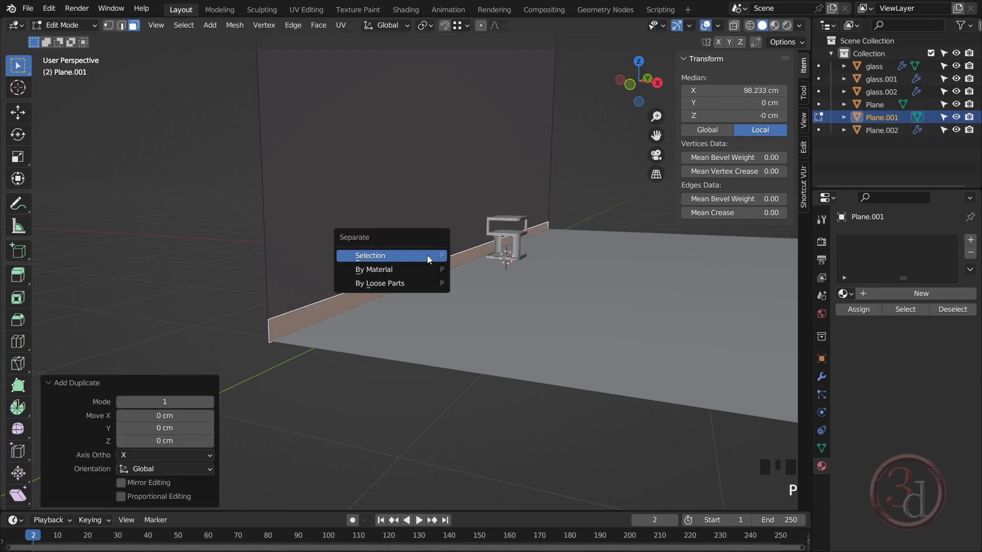
{"action": "left_click", "coordinate": [428, 256]}
{"action": "key", "text": "Tab"}
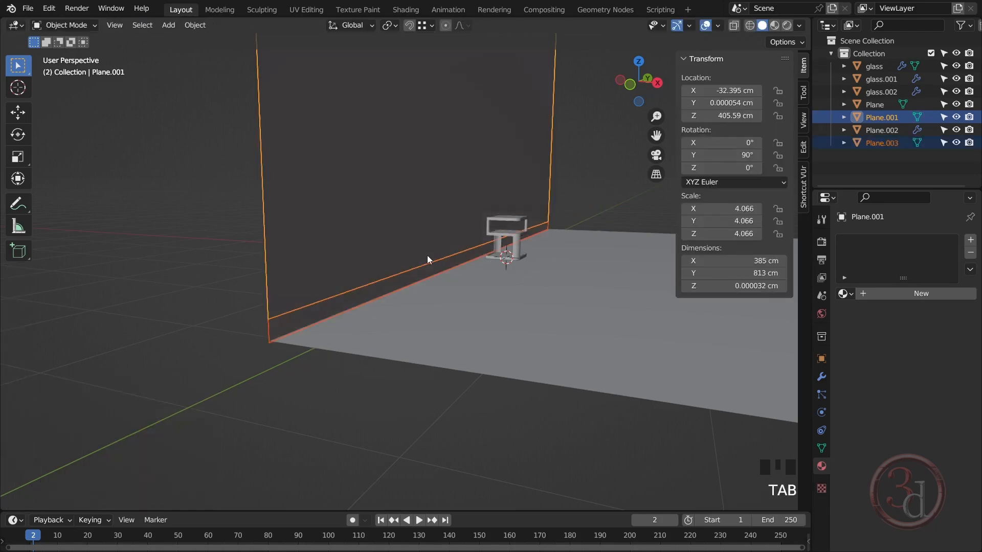
- Select the separated baseboard strip alone and apply its scale
{"action": "left_click", "coordinate": [363, 387]}
{"action": "left_click", "coordinate": [357, 388]}
{"action": "left_click", "coordinate": [304, 326]}
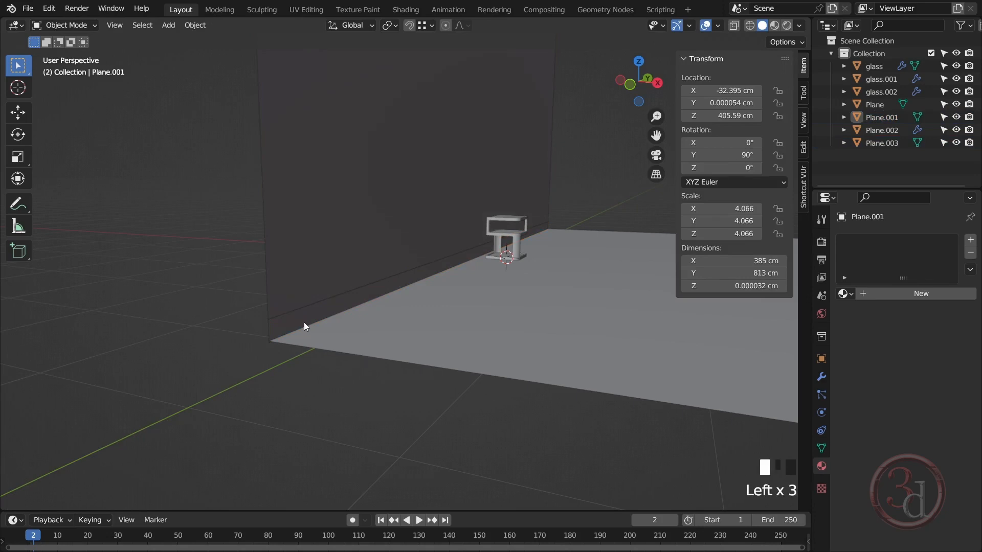
{"action": "scroll", "coordinate": [287, 332], "scroll_direction": "up", "scroll_amount": 5}
{"action": "scroll", "coordinate": [321, 329], "scroll_direction": "down", "scroll_amount": 1}
{"action": "middle_click", "coordinate": [320, 329], "text": "alt"}
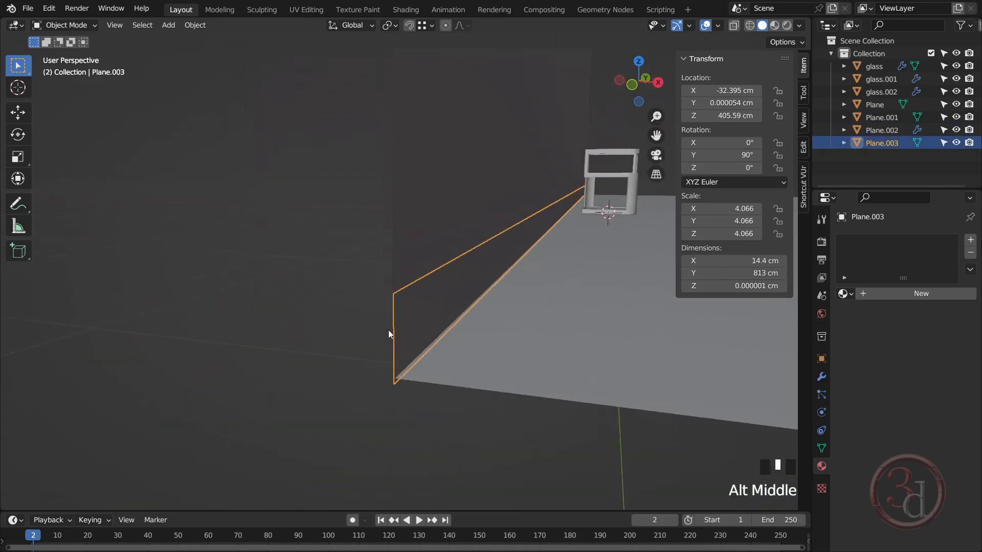
{"action": "middle_click_drag", "start_coordinate": [389, 329], "coordinate": [462, 339]}
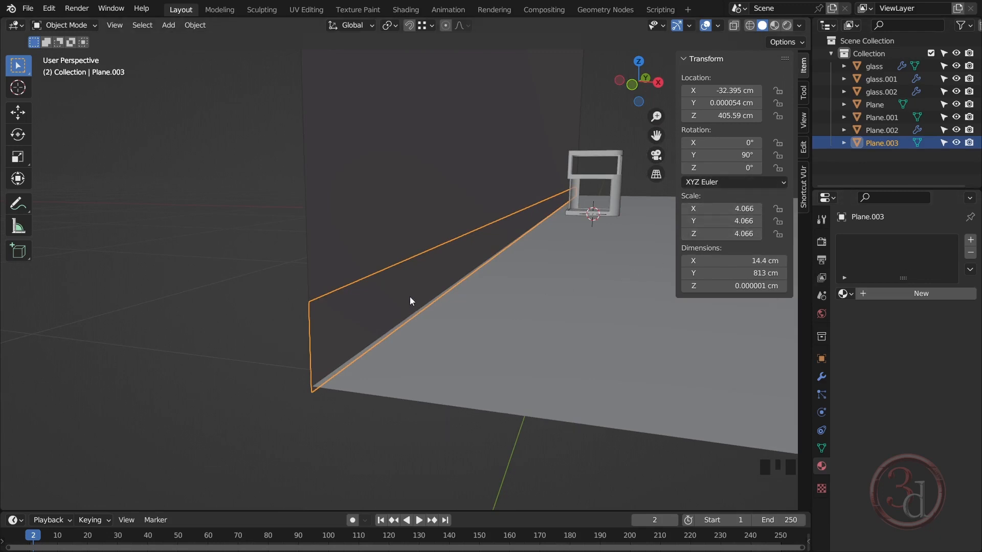
{"action": "key", "text": "ctrl+a"}
{"action": "left_click", "coordinate": [345, 284]}
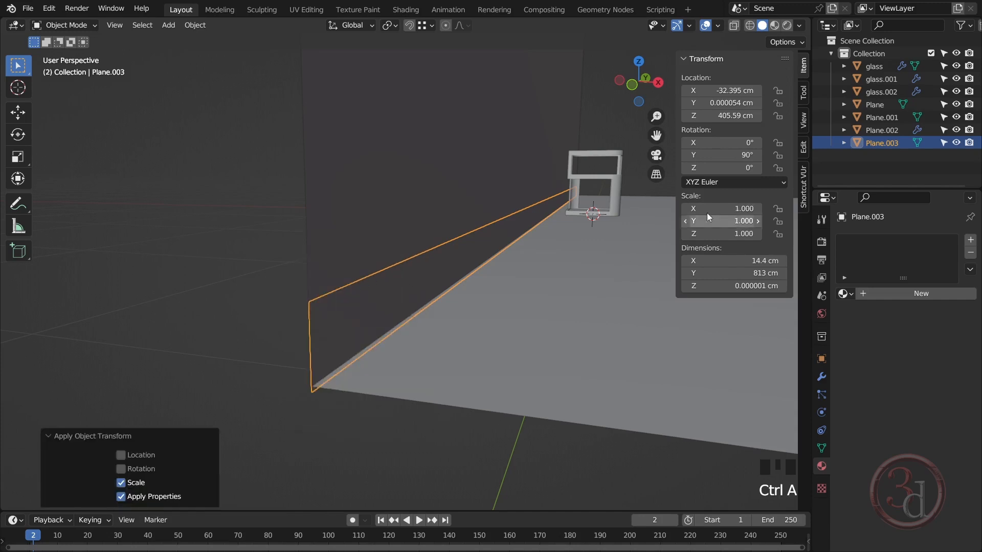
- Add a Solidify modifier to the baseboard strip with a thickness of -1 cm
{"action": "left_click", "coordinate": [822, 378]}
{"action": "left_click", "coordinate": [875, 241]}
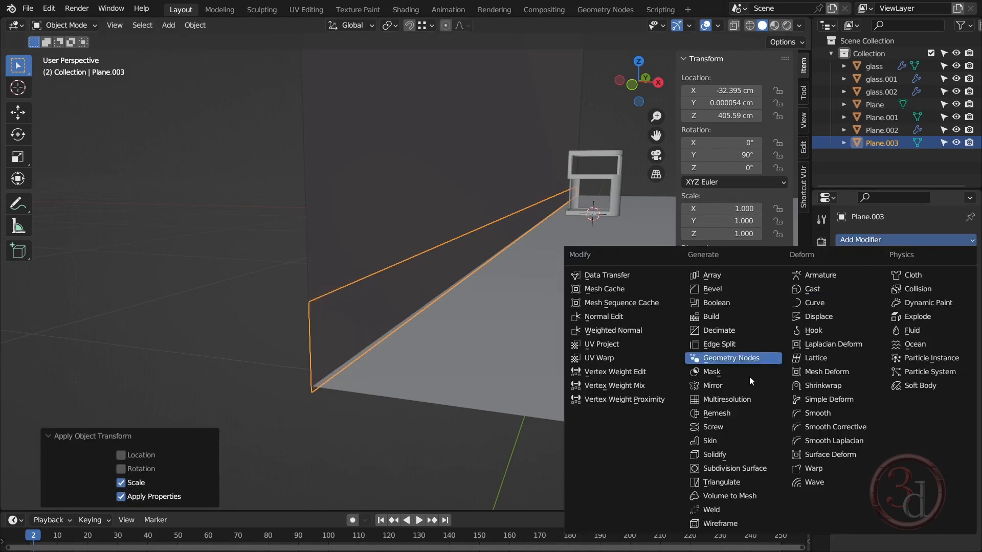
{"action": "left_click", "coordinate": [724, 453]}
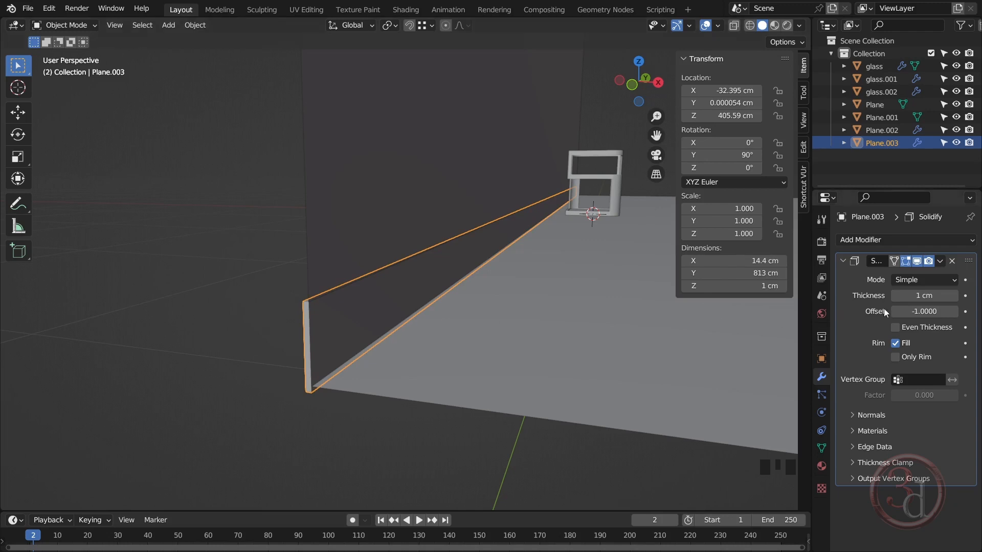
{"action": "left_click", "coordinate": [924, 296]}
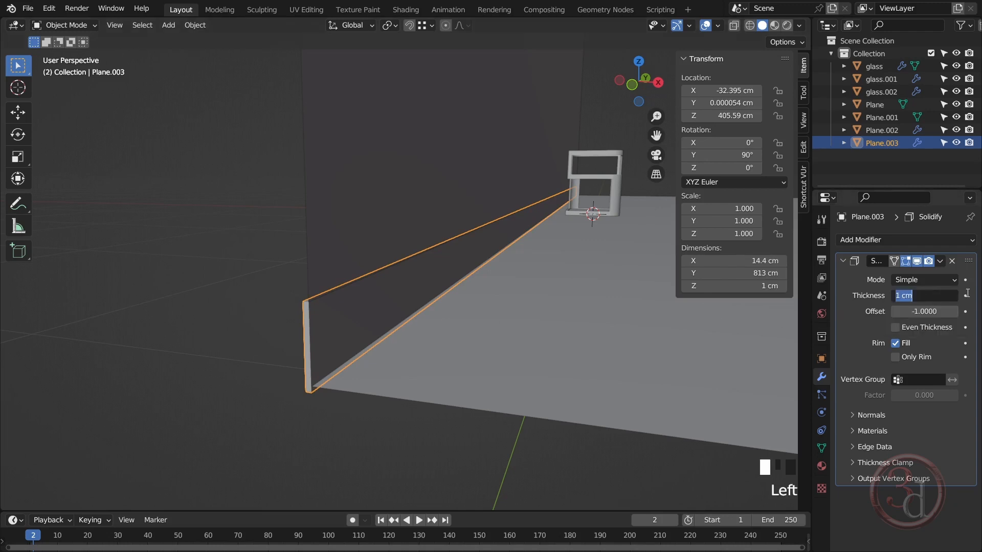
{"action": "type", "text": "-1"}
{"action": "key", "text": "Return"}
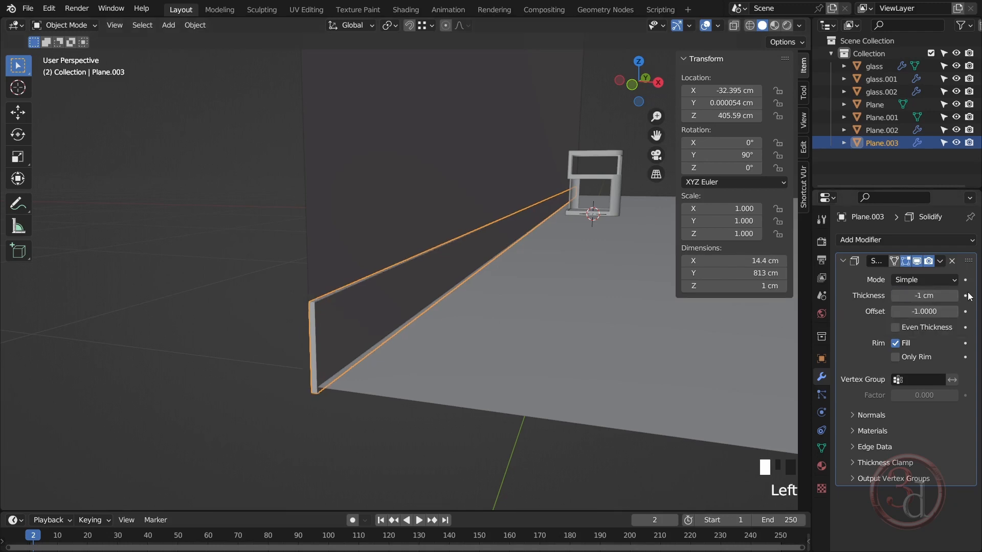
- Set the baseboard's Solidify thickness to -1.5 cm and deselect it to check its profile
{"action": "middle_click", "coordinate": [421, 285], "text": "alt"}
{"action": "mouse_move", "coordinate": [420, 286]}
{"action": "middle_mouse_down"}
{"action": "mouse_move", "coordinate": [403, 303]}
{"action": "mouse_move", "coordinate": [431, 280]}
{"action": "middle_mouse_up"}
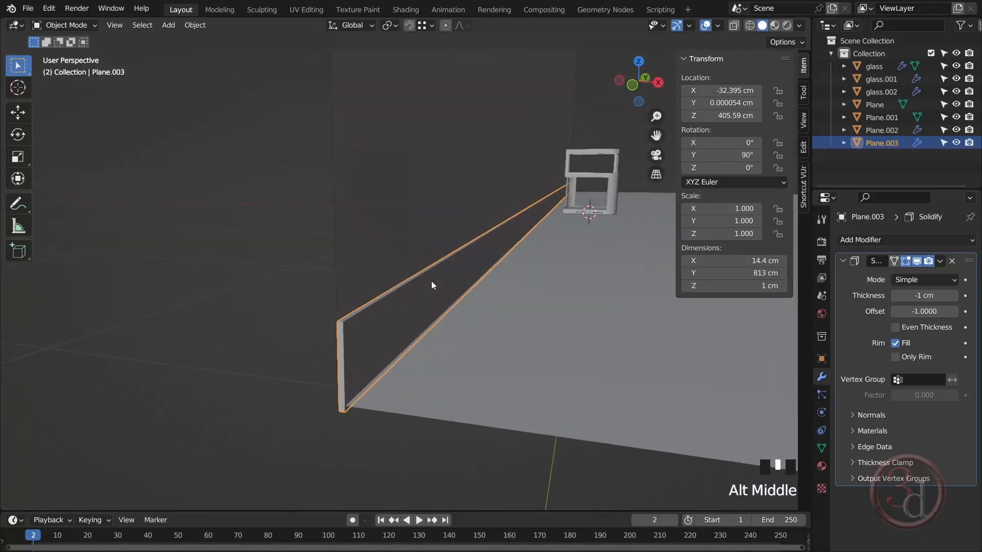
{"action": "left_click", "coordinate": [915, 295]}
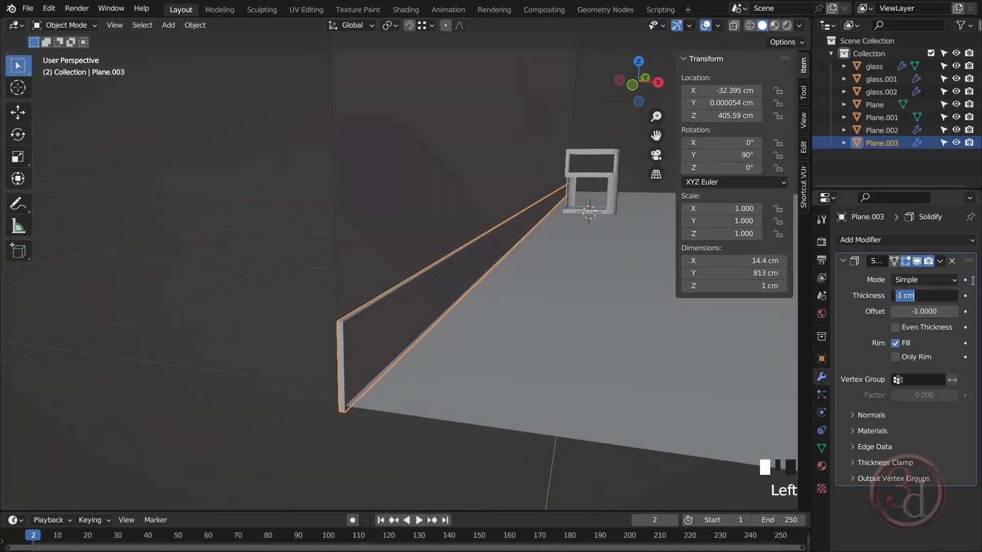
{"action": "type", "text": "-1.5"}
{"action": "key", "text": "Return"}
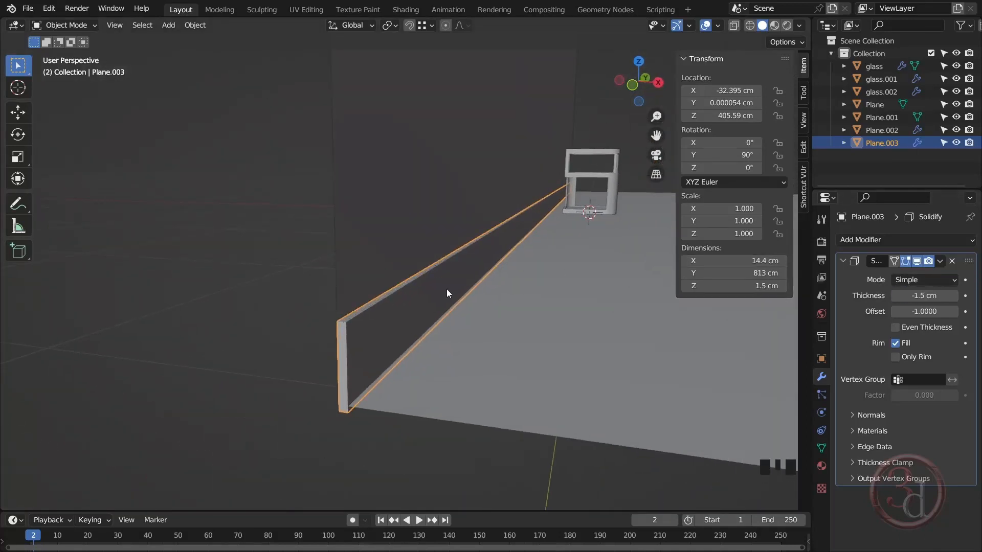
{"action": "left_click", "coordinate": [254, 396]}
{"action": "scroll", "coordinate": [364, 352], "scroll_direction": "up", "scroll_amount": 5}
{"action": "scroll", "coordinate": [368, 357], "scroll_direction": "down", "scroll_amount": 3}
{"action": "middle_click_drag", "start_coordinate": [372, 357], "coordinate": [406, 334]}
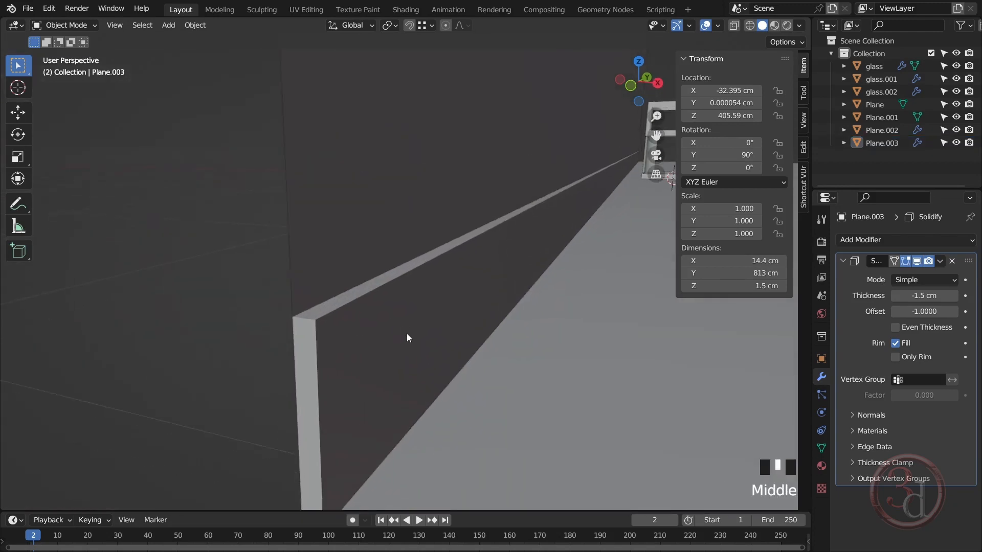
- Add a Bevel modifier to the baseboard with an amount of 0.3 cm
{"action": "left_click", "coordinate": [406, 330]}
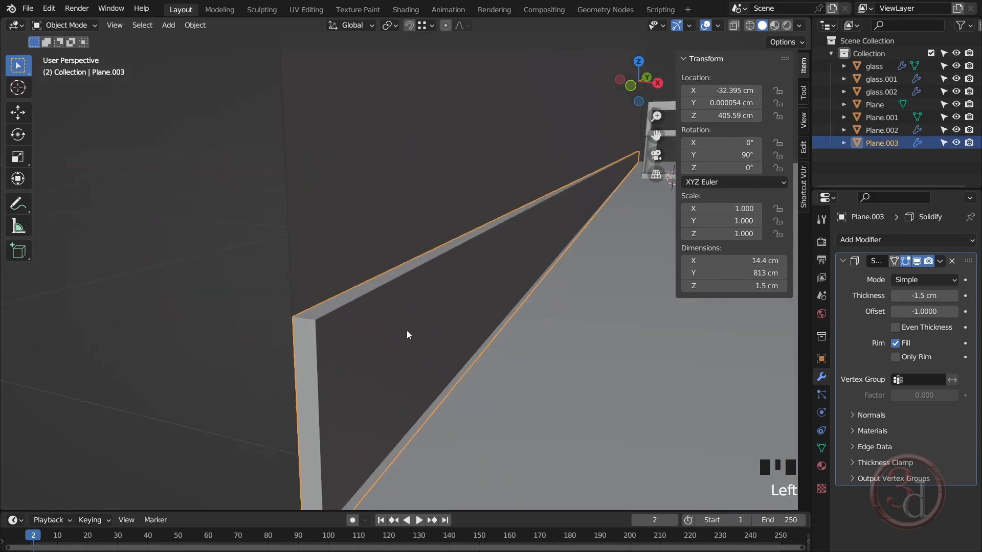
{"action": "left_click", "coordinate": [873, 242]}
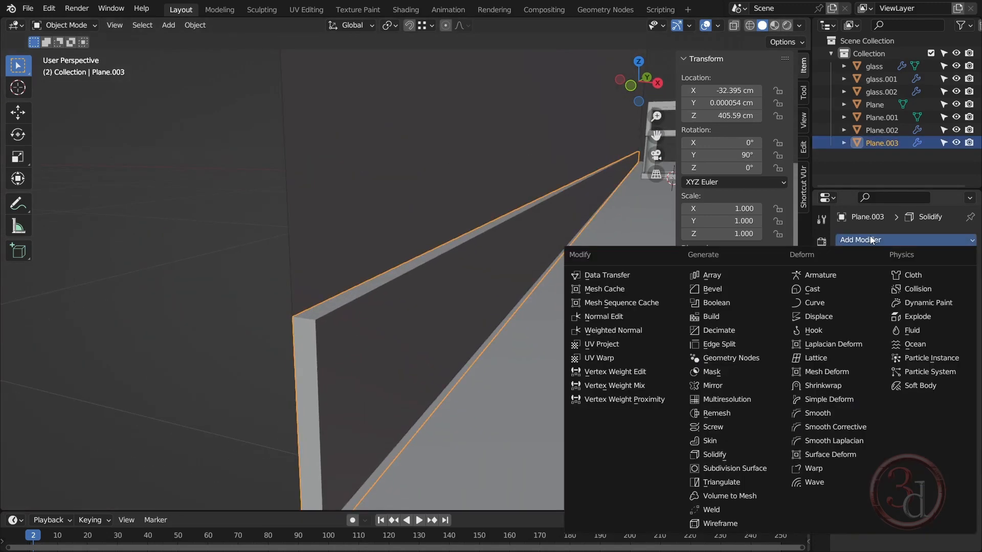
{"action": "left_click", "coordinate": [719, 288]}
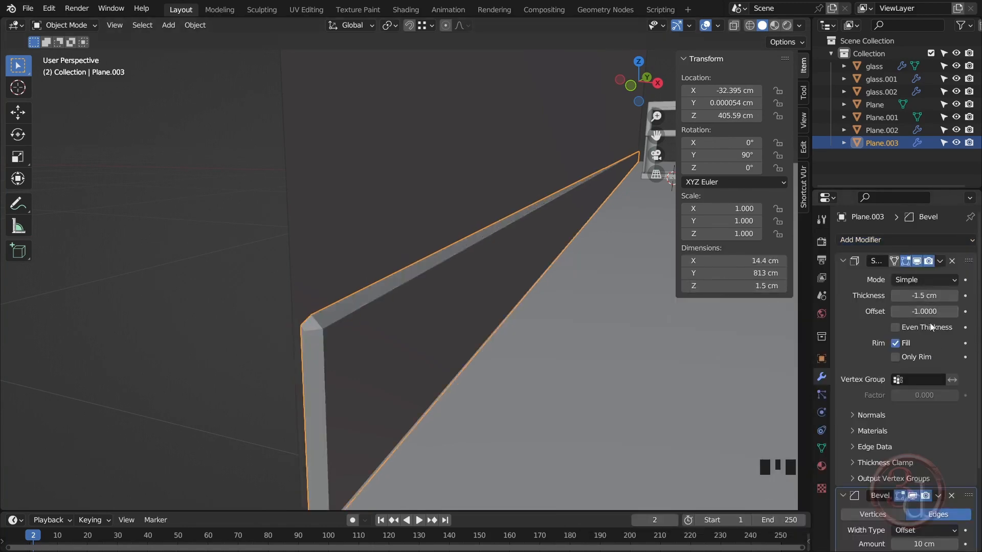
{"action": "scroll", "coordinate": [942, 420], "scroll_direction": "down", "scroll_amount": 4}
{"action": "scroll", "coordinate": [940, 419], "scroll_direction": "down", "scroll_amount": 8}
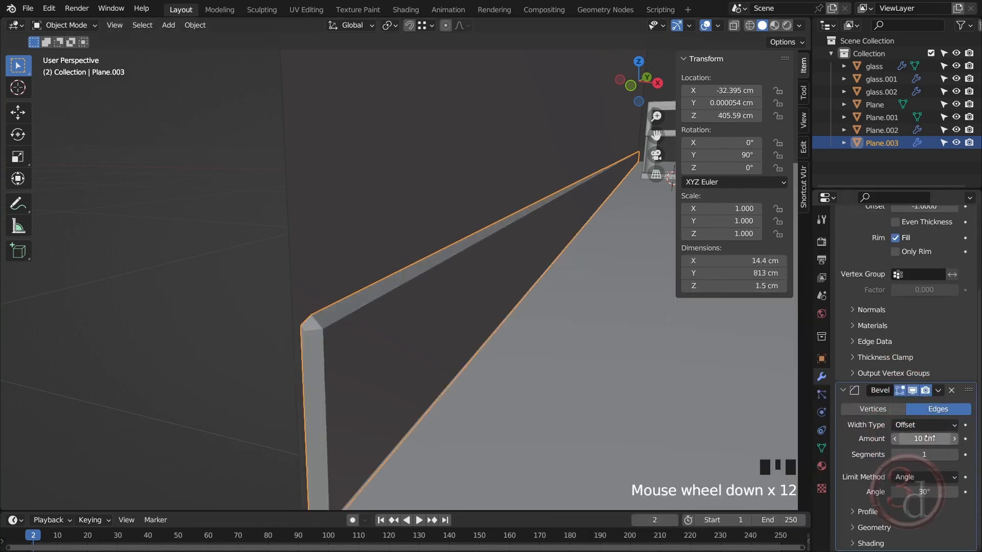
{"action": "left_click_drag", "start_coordinate": [937, 438], "coordinate": [897, 438]}
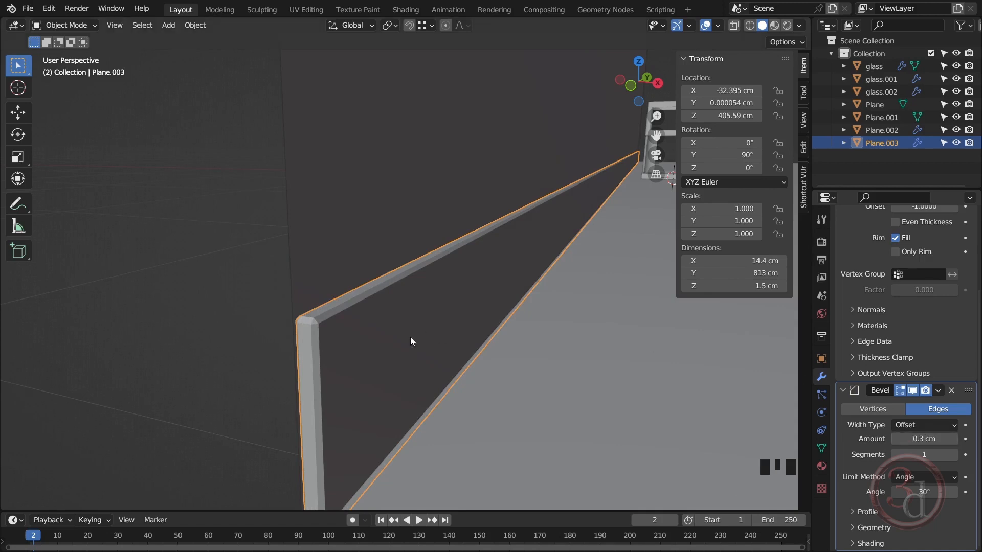
- Deselect everything and switch the viewport to Material Preview shading to view the table against the wall
{"action": "scroll", "coordinate": [341, 342], "scroll_direction": "down", "scroll_amount": 4}
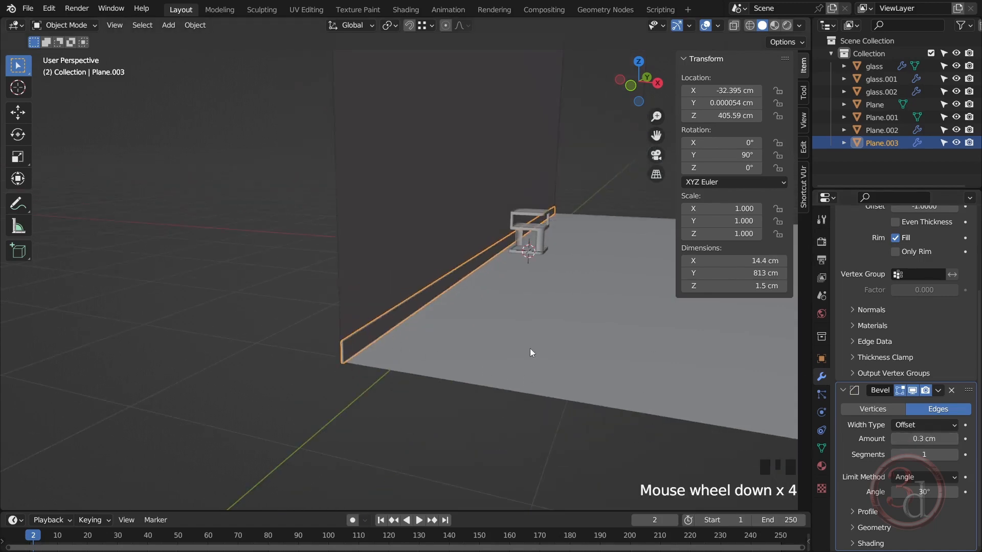
{"action": "middle_click_drag", "start_coordinate": [530, 348], "coordinate": [339, 351], "text": "alt"}
{"action": "scroll", "coordinate": [340, 351], "scroll_direction": "down", "scroll_amount": 1}
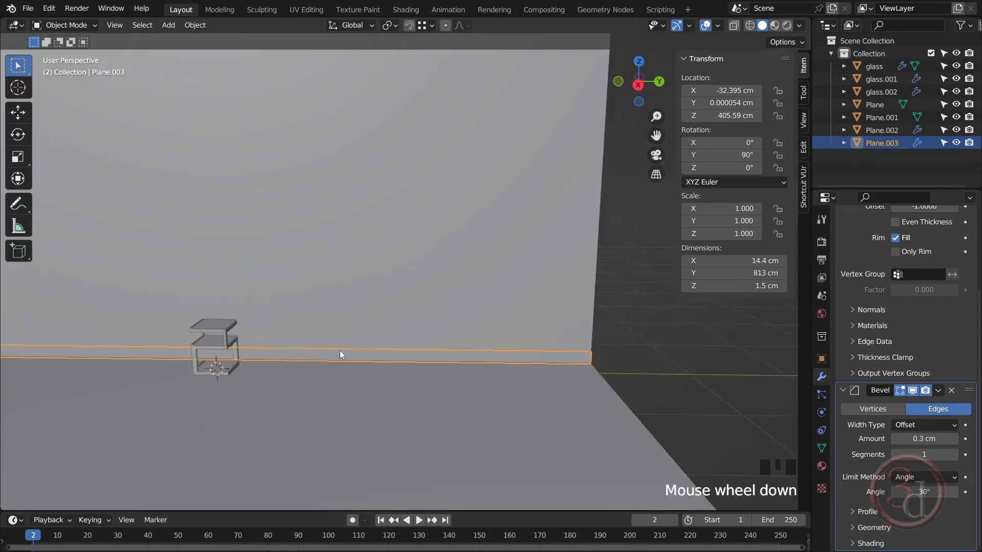
{"action": "key", "text": "alt+a"}
{"action": "middle_click_drag", "start_coordinate": [398, 351], "coordinate": [512, 307]}
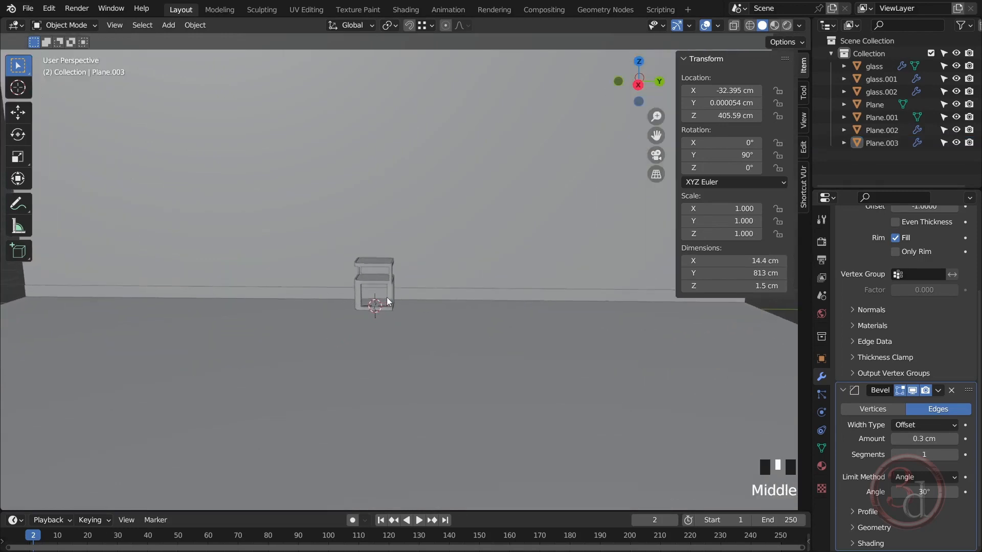
{"action": "key", "text": "z"}
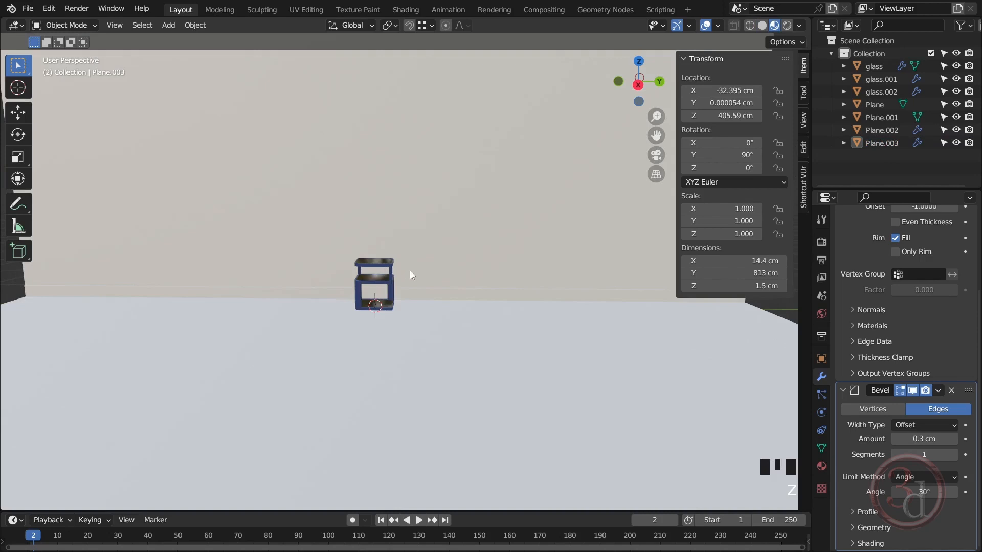
{"action": "middle_click_drag", "start_coordinate": [410, 275], "coordinate": [426, 344], "text": "alt"}
{"action": "scroll", "coordinate": [427, 340], "scroll_direction": "up", "scroll_amount": 3}
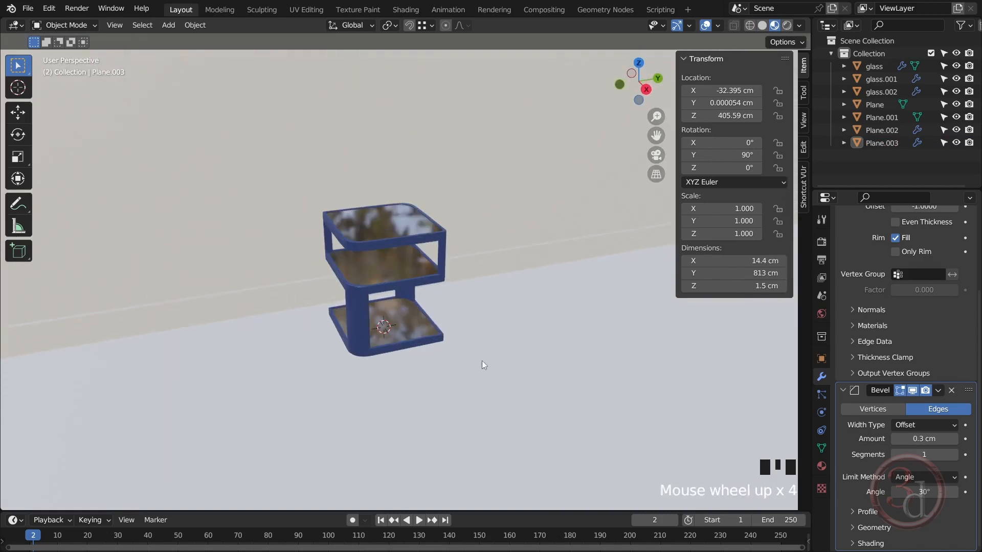
- Create a new material on the floor plane and darken its base color to a grey with value 0.488
{"action": "left_click", "coordinate": [474, 366]}
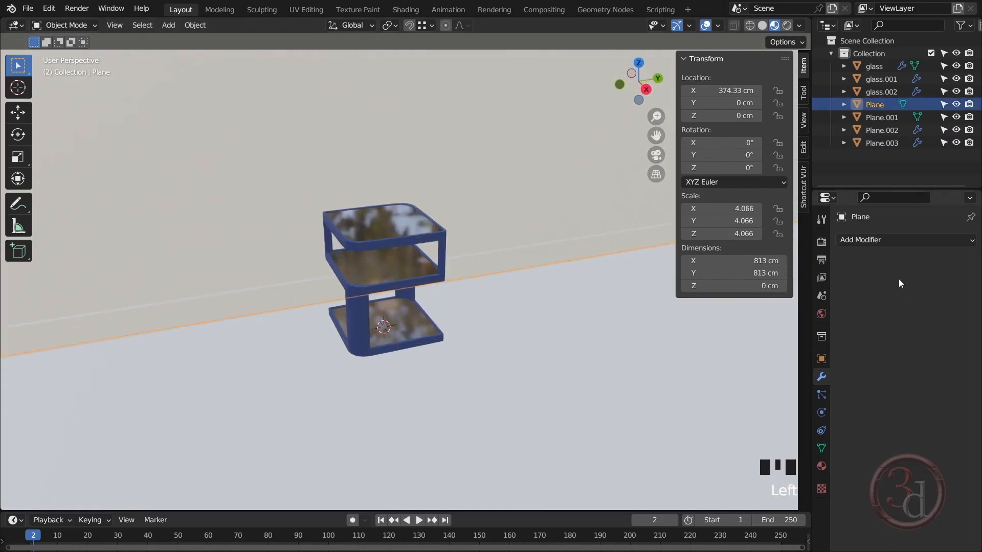
{"action": "left_click", "coordinate": [822, 467]}
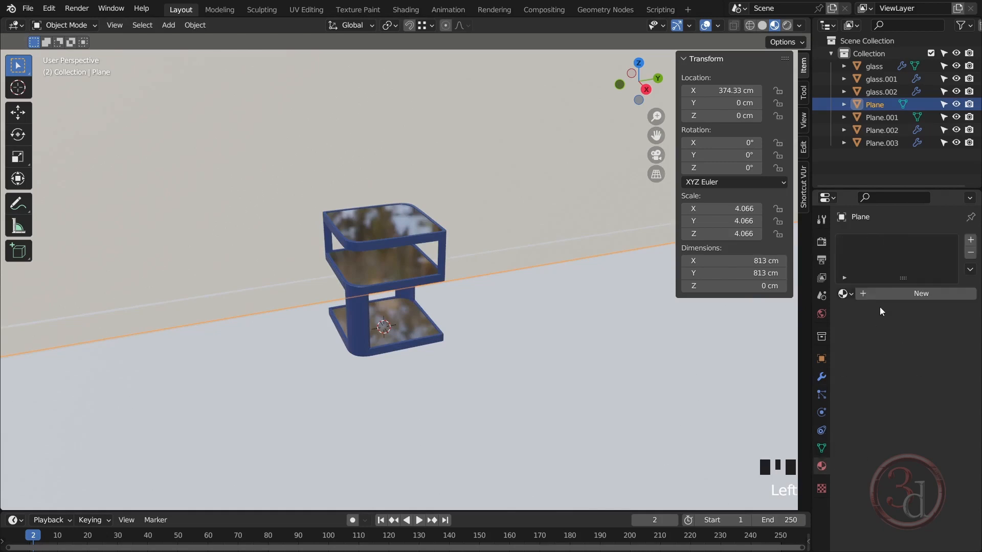
{"action": "left_click", "coordinate": [885, 295]}
{"action": "left_click", "coordinate": [931, 428]}
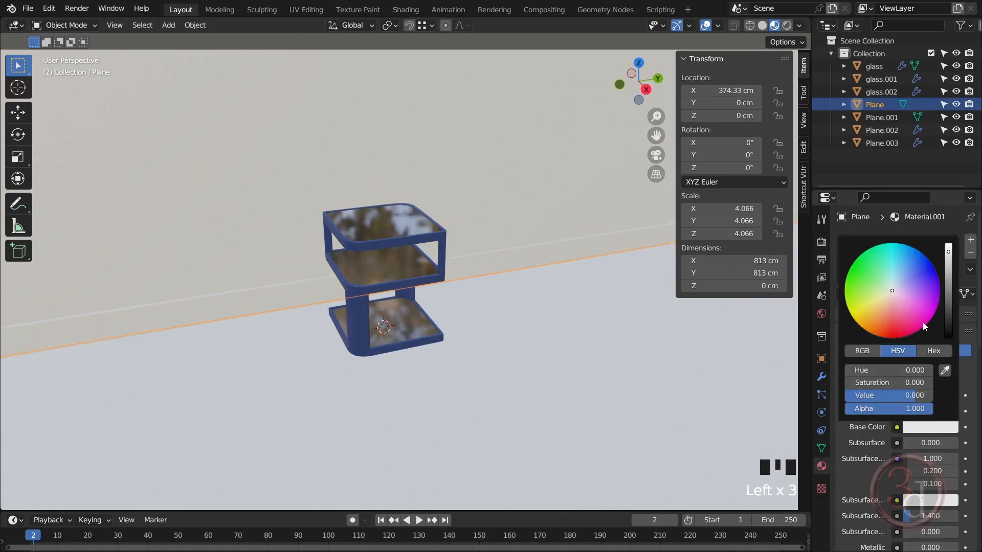
{"action": "left_click", "coordinate": [947, 269]}
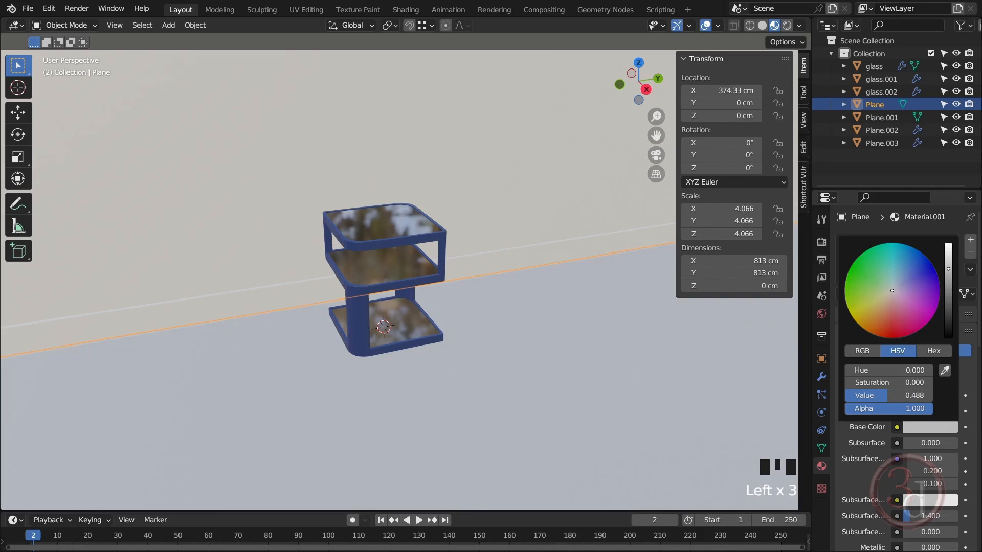
- Lower the floor material's roughness to 0.087 for a glossier surface
{"action": "scroll", "coordinate": [863, 477], "scroll_direction": "down", "scroll_amount": 1}
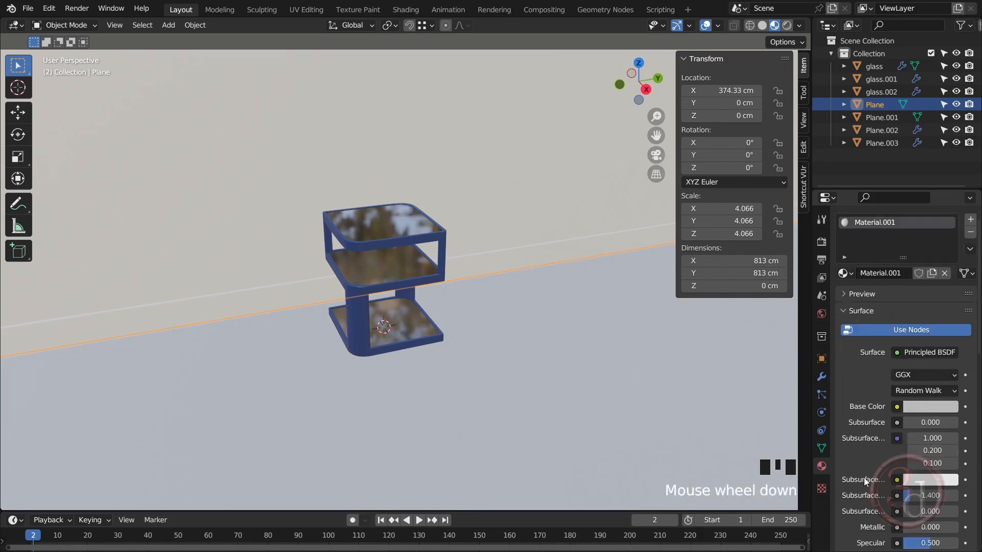
{"action": "scroll", "coordinate": [867, 470], "scroll_direction": "down", "scroll_amount": 10}
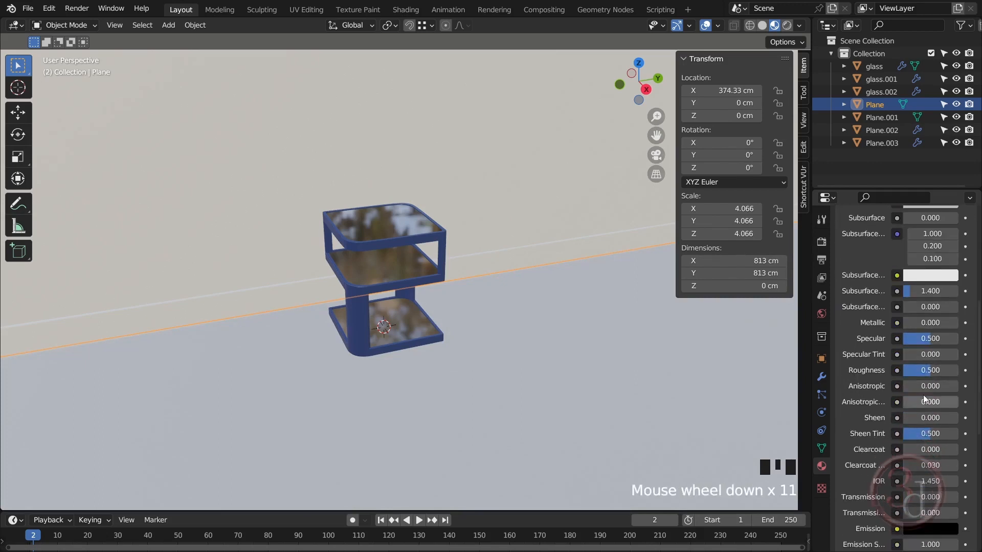
{"action": "left_click_drag", "start_coordinate": [930, 370], "coordinate": [915, 370]}
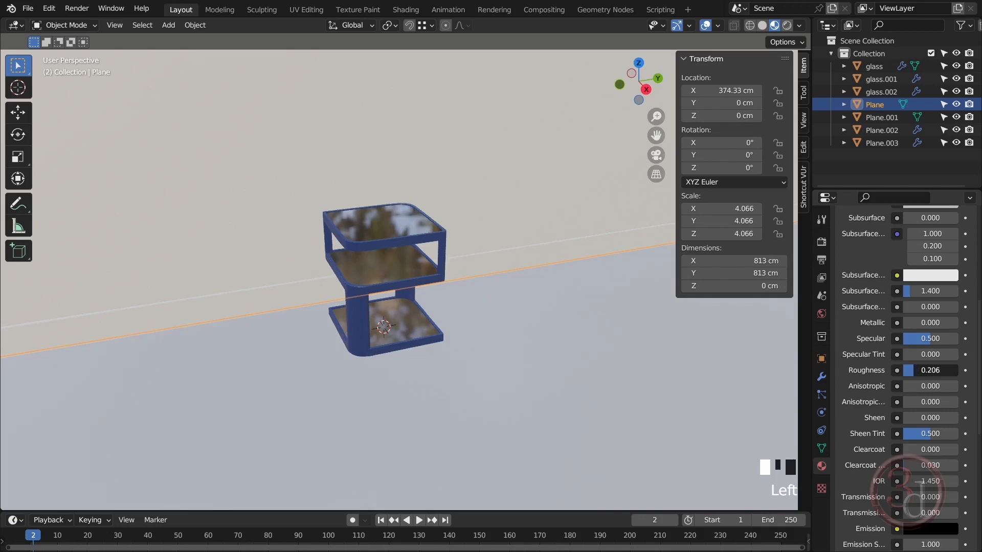
{"action": "middle_click_drag", "start_coordinate": [533, 407], "coordinate": [499, 388], "text": "alt"}
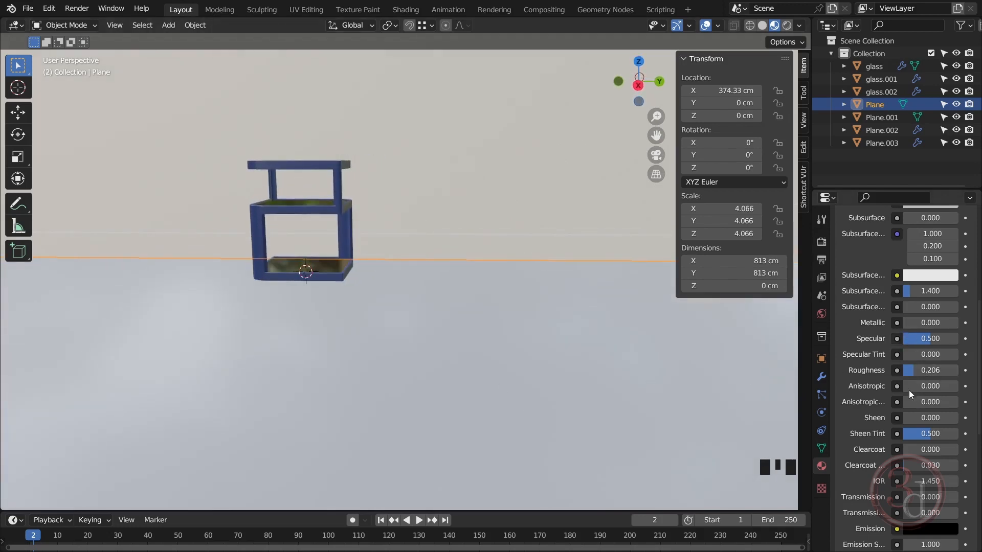
{"action": "left_click_drag", "start_coordinate": [908, 372], "coordinate": [905, 372]}
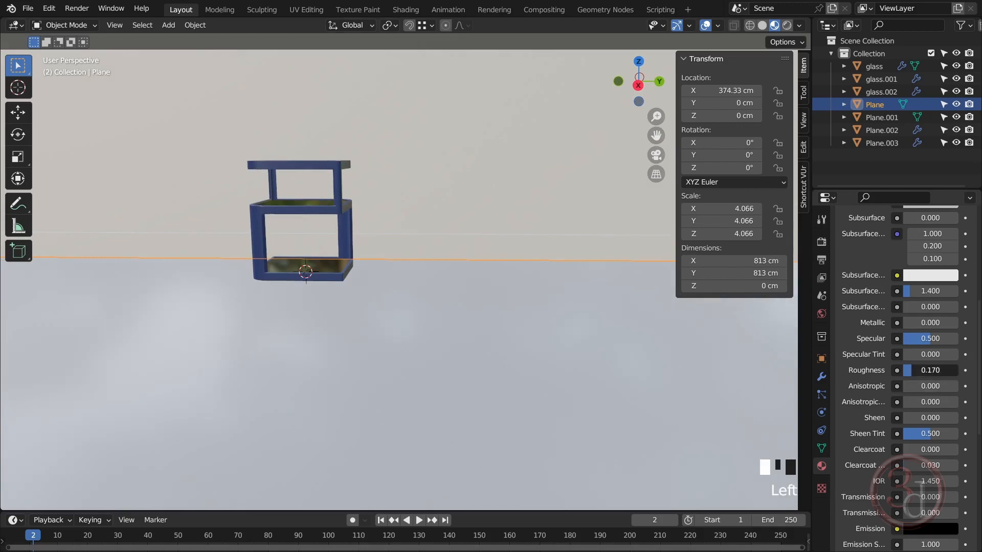
{"action": "mouse_move", "coordinate": [906, 322]}
{"action": "left_mouse_down"}
{"action": "mouse_move", "coordinate": [956, 322]}
{"action": "mouse_move", "coordinate": [903, 322]}
{"action": "left_mouse_up"}
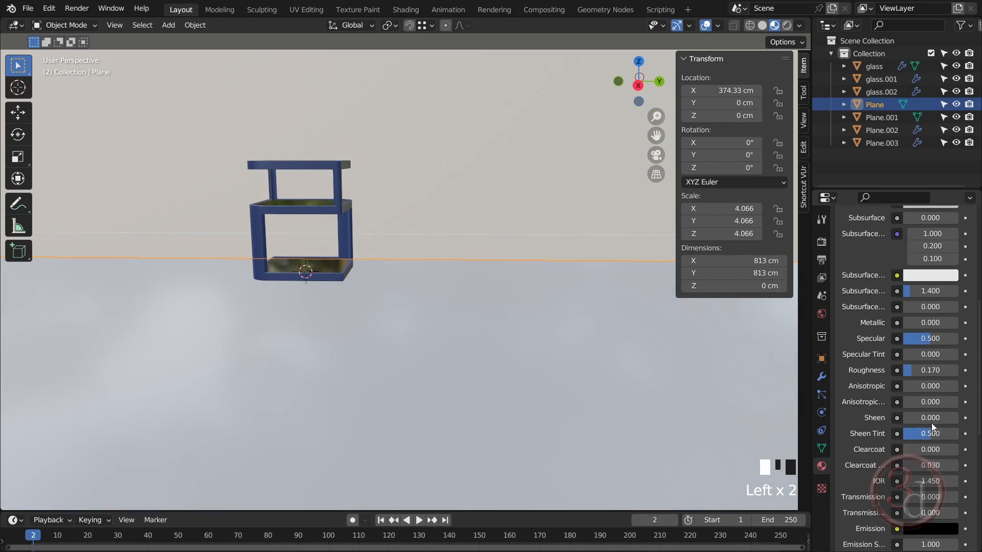
{"action": "left_click_drag", "start_coordinate": [915, 370], "coordinate": [908, 370]}
{"action": "middle_click_drag", "start_coordinate": [427, 323], "coordinate": [452, 336], "text": "alt"}
{"action": "scroll", "coordinate": [392, 247], "scroll_direction": "up", "scroll_amount": 2}
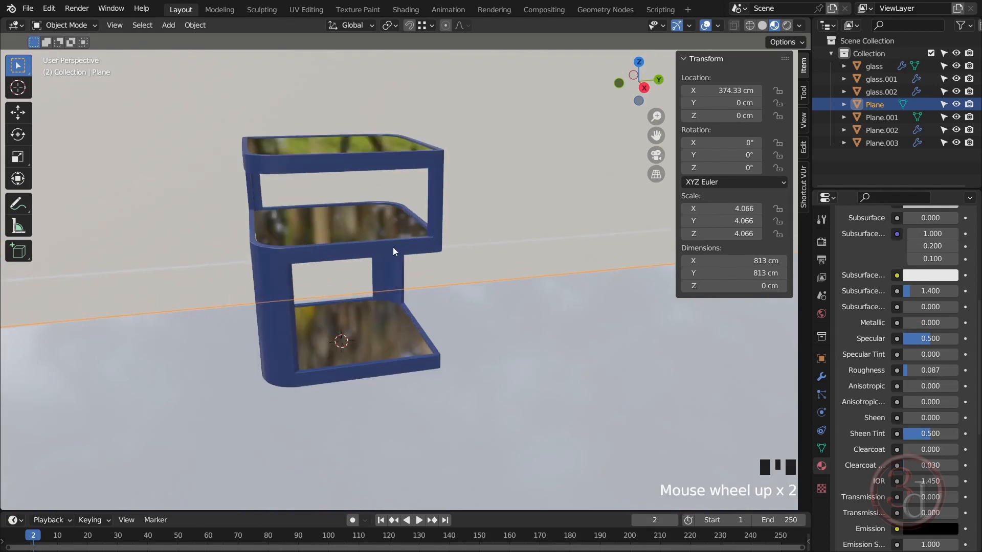
- Create a new material on the baseboard and set its base color to pure white
{"action": "scroll", "coordinate": [440, 279], "scroll_direction": "up", "scroll_amount": 1}
{"action": "scroll", "coordinate": [442, 352], "scroll_direction": "down", "scroll_amount": 2}
{"action": "middle_click_drag", "start_coordinate": [441, 353], "coordinate": [360, 365], "text": "alt"}
{"action": "left_click", "coordinate": [368, 335]}
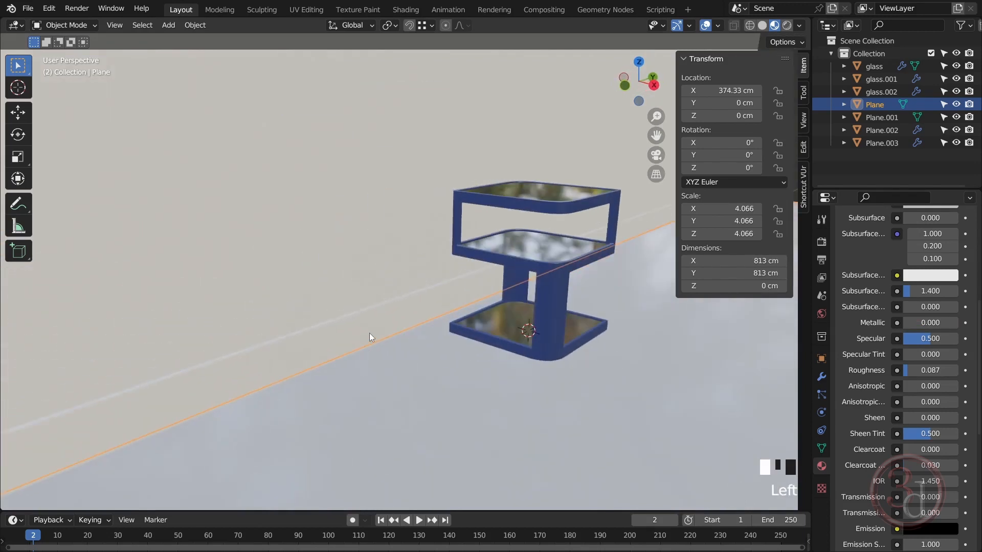
{"action": "left_click", "coordinate": [887, 297]}
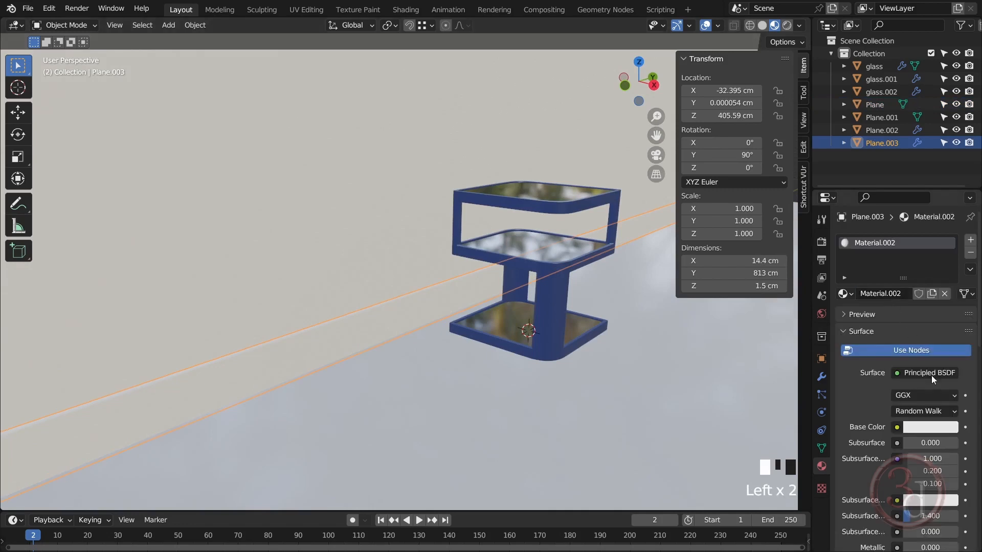
{"action": "left_click", "coordinate": [399, 309]}
{"action": "left_click", "coordinate": [930, 427]}
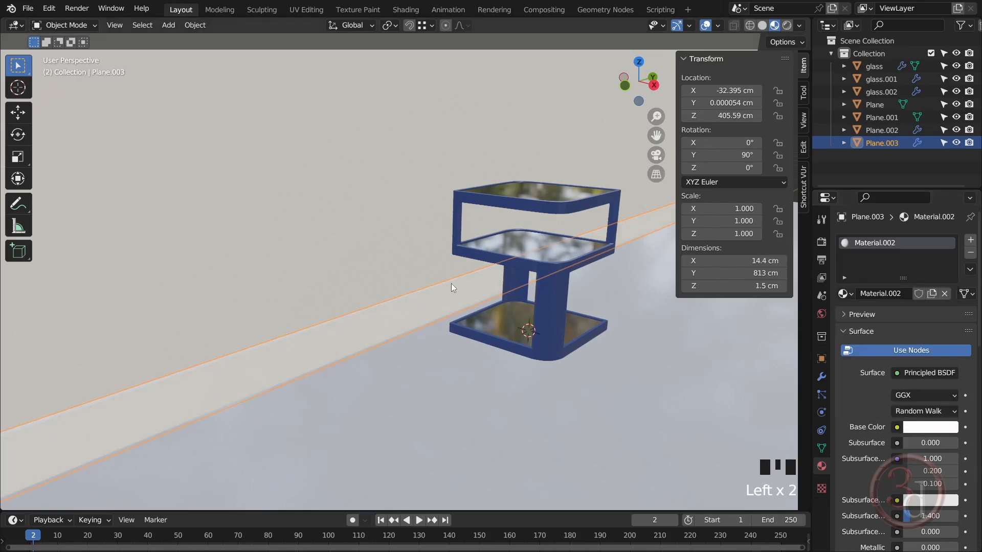
- Create a new material on the wall and name it "wall"
{"action": "scroll", "coordinate": [473, 306], "scroll_direction": "down", "scroll_amount": 7}
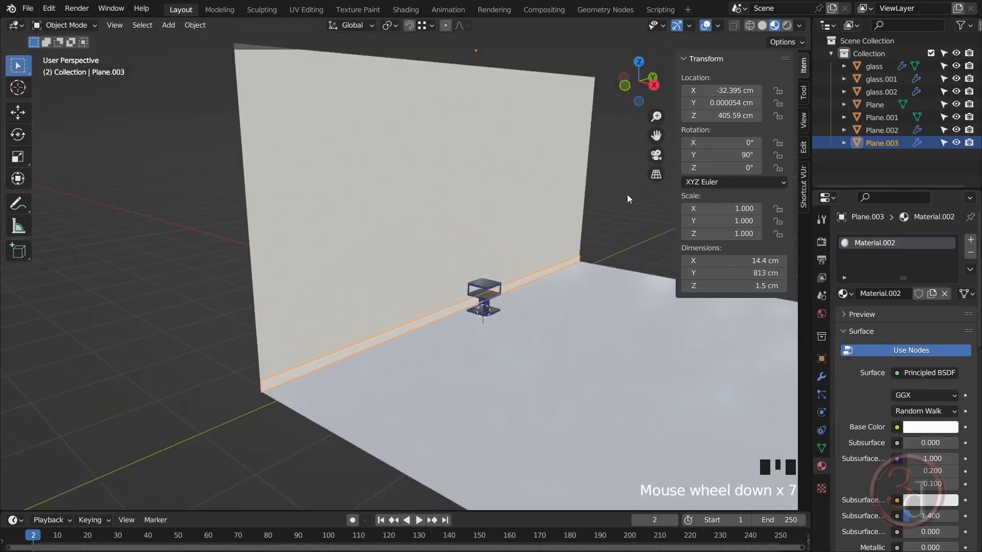
{"action": "left_click", "coordinate": [594, 243]}
{"action": "scroll", "coordinate": [421, 330], "scroll_direction": "up", "scroll_amount": 4}
{"action": "scroll", "coordinate": [421, 330], "scroll_direction": "down", "scroll_amount": 2}
{"action": "left_click", "coordinate": [425, 222]}
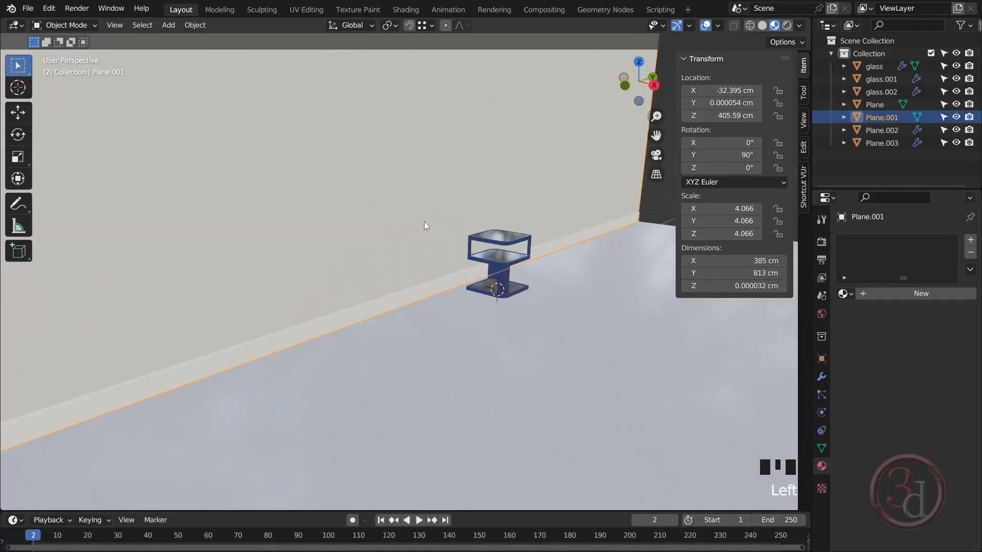
{"action": "left_click", "coordinate": [887, 292]}
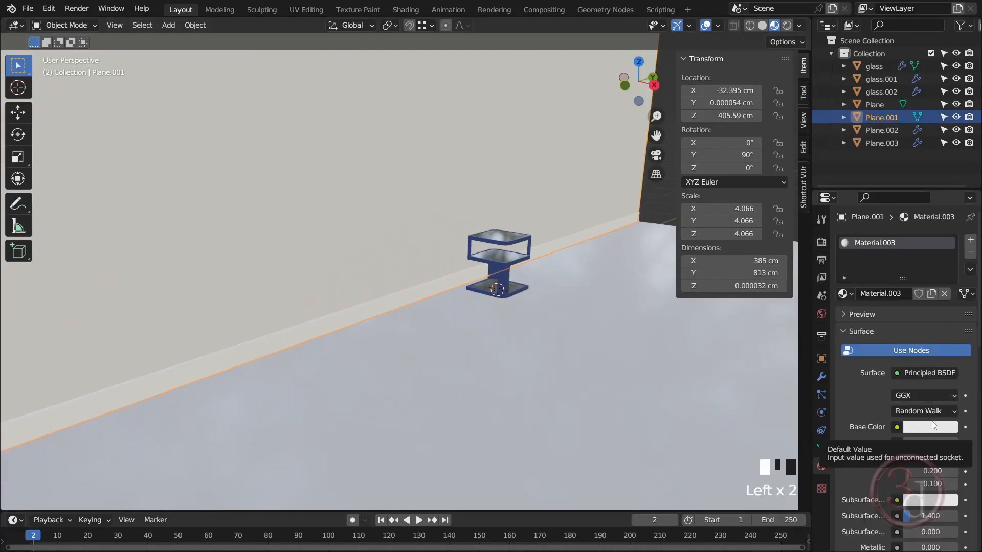
{"action": "double_click", "coordinate": [878, 245]}
{"action": "type", "text": "wall"}
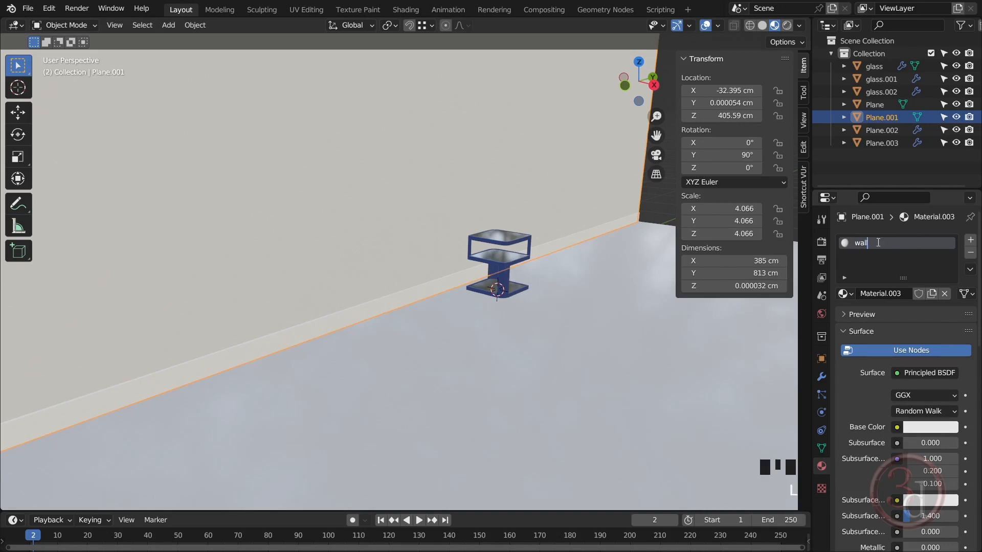
{"action": "key", "text": "Return"}
- Set the wall material's base color to a light purple with hue 0.780, saturation 0.488 and value 0.800
{"action": "left_click", "coordinate": [929, 428]}
{"action": "left_click_drag", "start_coordinate": [895, 288], "coordinate": [904, 293]}
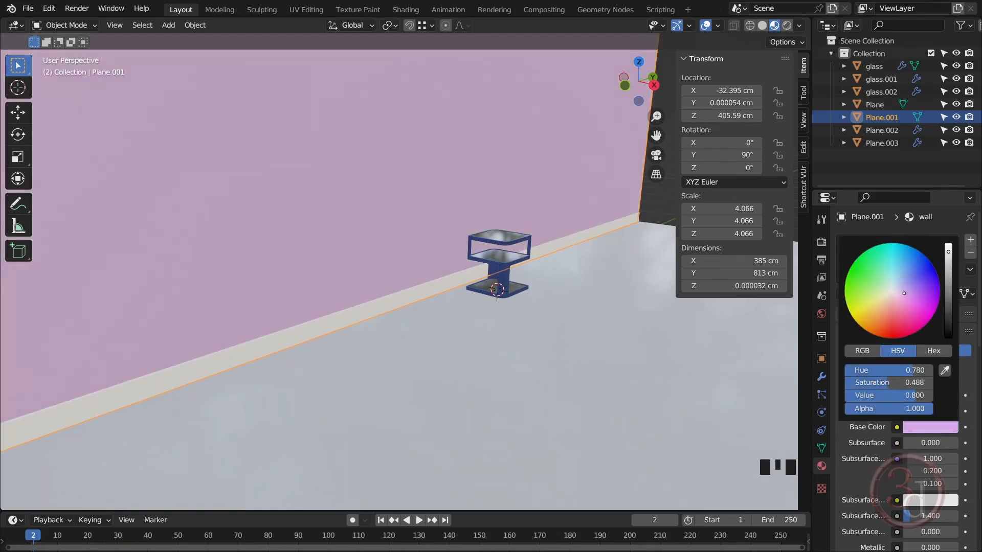
- Add a camera to the scene and switch the viewport to look through it
{"action": "middle_click_drag", "start_coordinate": [564, 259], "coordinate": [527, 327], "text": "alt"}
{"action": "scroll", "coordinate": [483, 319], "scroll_direction": "up", "scroll_amount": 7}
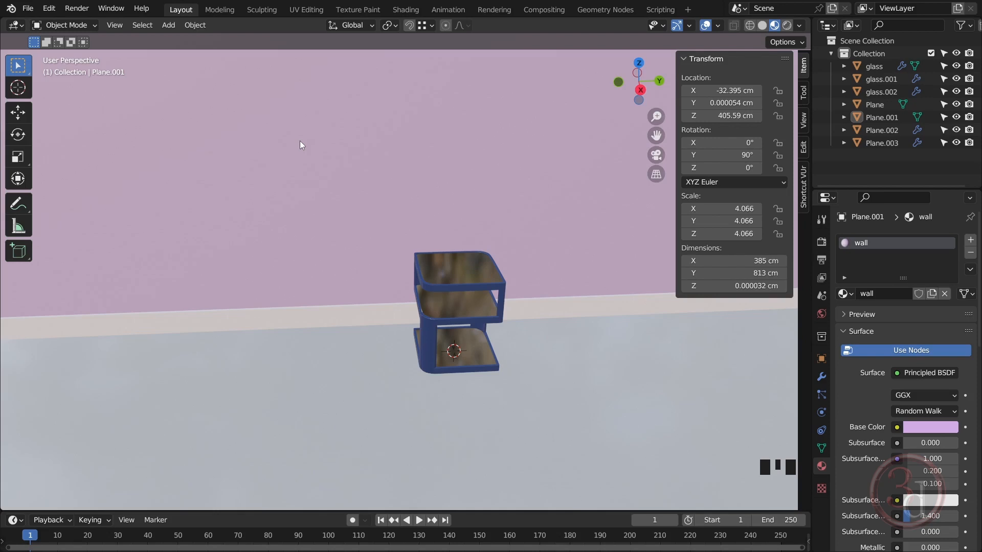
{"action": "key", "text": "shift+a"}
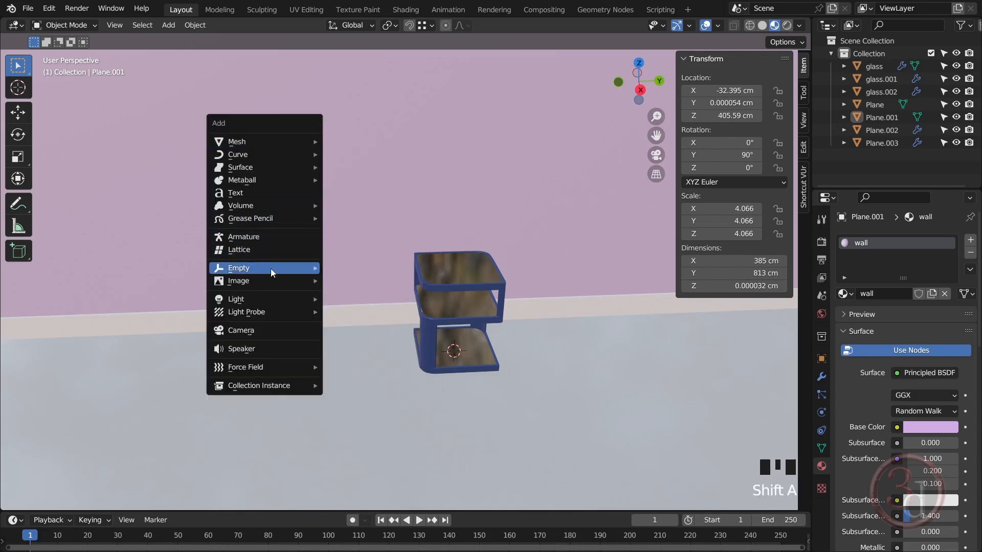
{"action": "left_click", "coordinate": [264, 331]}
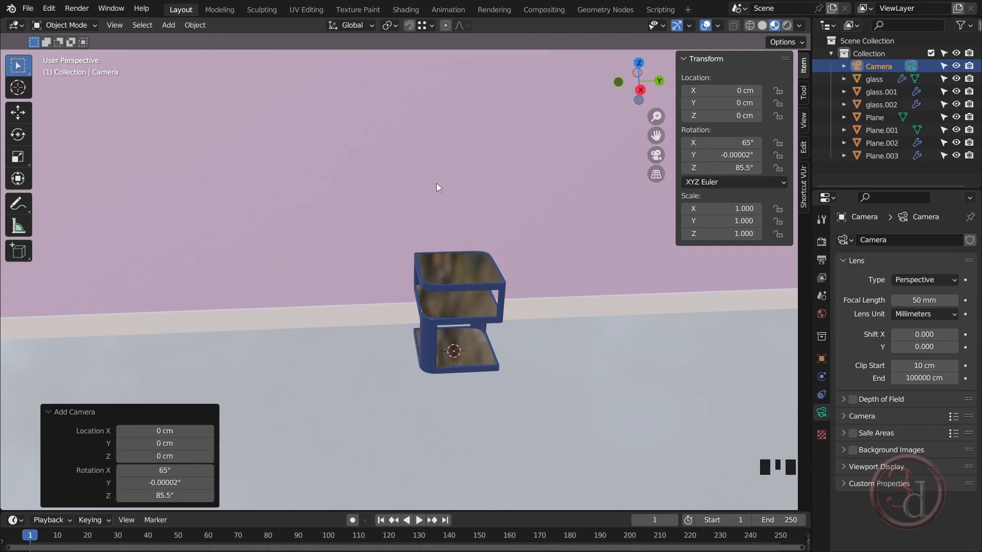
{"action": "key", "text": "grave"}
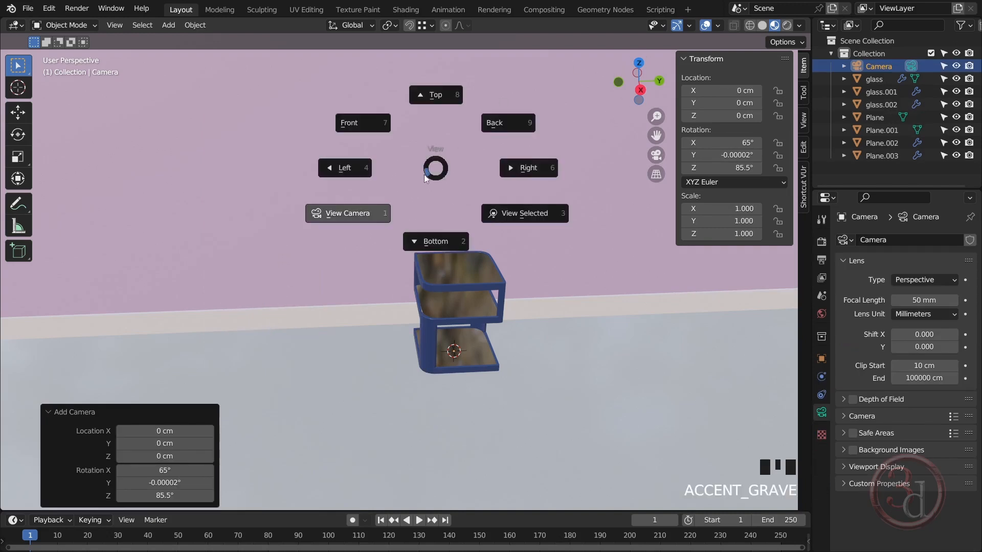
{"action": "left_click", "coordinate": [353, 215]}
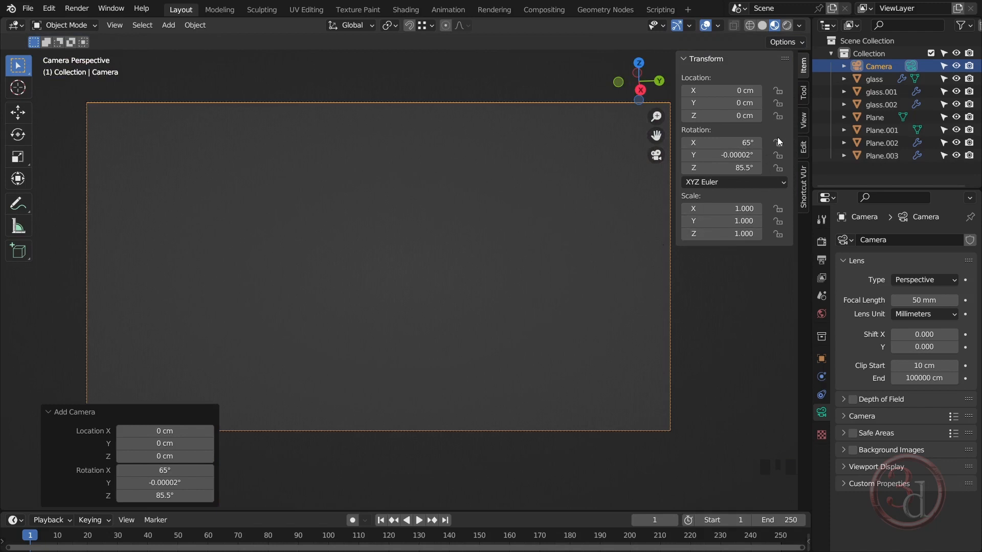
- Lock the camera to the view so that viewport navigation moves it
{"action": "left_click", "coordinate": [803, 121]}
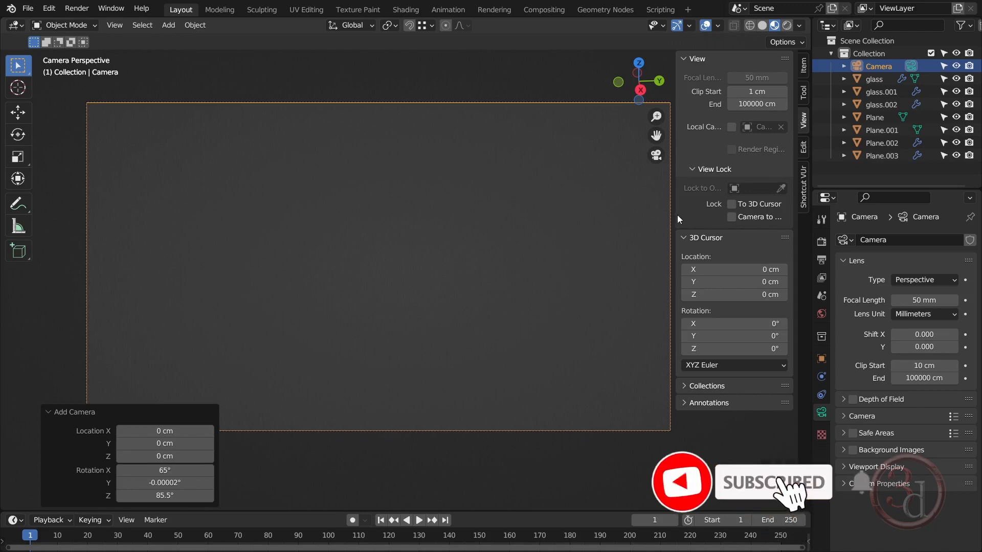
{"action": "left_click_drag", "start_coordinate": [677, 215], "coordinate": [662, 217]}
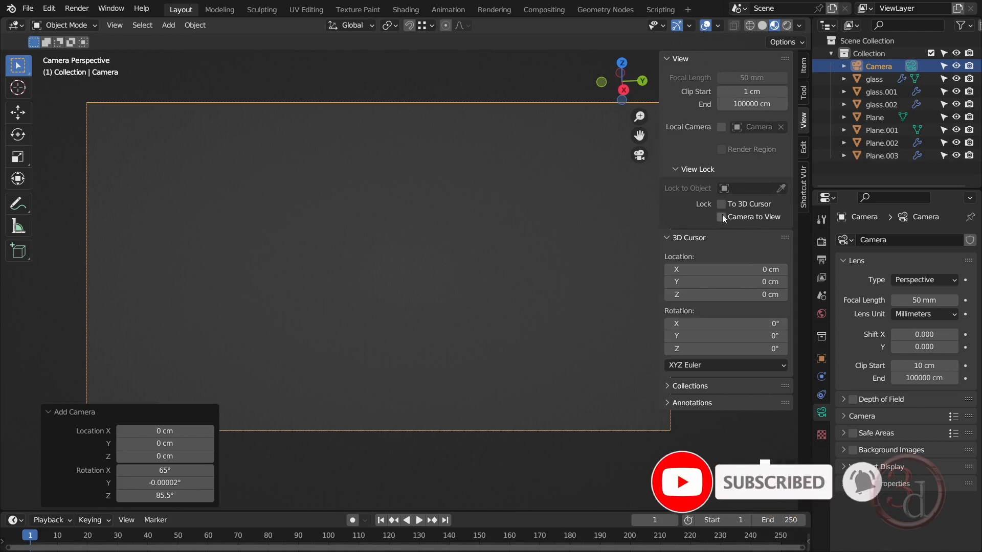
{"action": "left_click", "coordinate": [750, 216]}
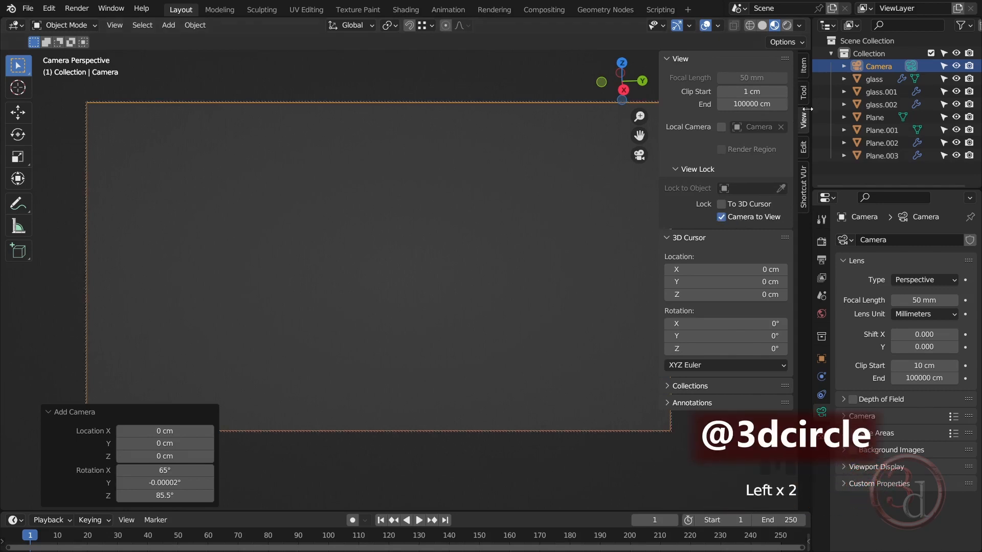
- Frame the whole table in the camera from about X 224, Y 120, Z 89 cm, rotated about 78° in X and 118° in Z
{"action": "left_click", "coordinate": [804, 66]}
{"action": "scroll", "coordinate": [379, 309], "scroll_direction": "down", "scroll_amount": 4}
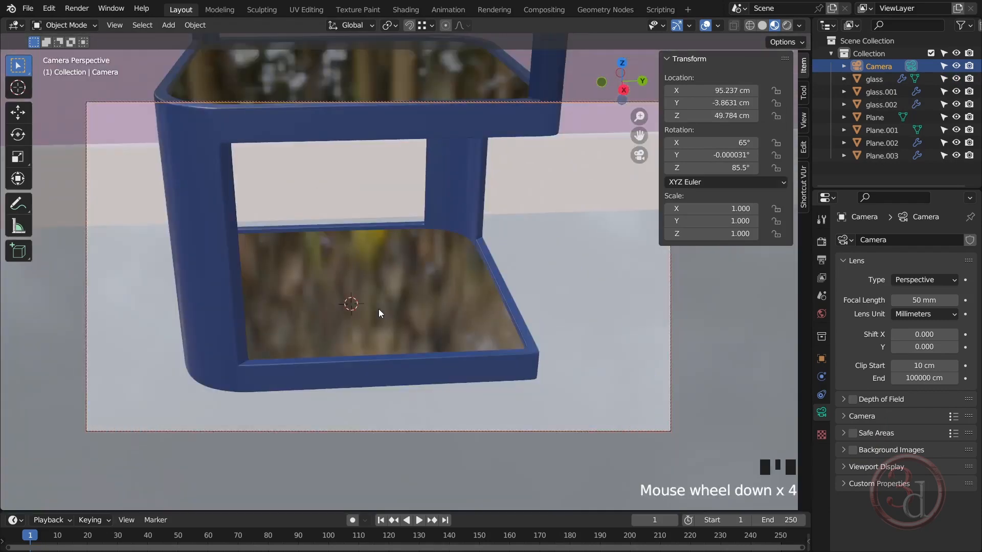
{"action": "scroll", "coordinate": [379, 309], "scroll_direction": "down", "scroll_amount": 3}
{"action": "middle_click_drag", "start_coordinate": [413, 303], "coordinate": [423, 276], "text": "alt"}
{"action": "middle_click_drag", "start_coordinate": [396, 228], "coordinate": [463, 305]}
{"action": "scroll", "coordinate": [396, 293], "scroll_direction": "down", "scroll_amount": 2}
{"action": "scroll", "coordinate": [454, 265], "scroll_direction": "up", "scroll_amount": 2}
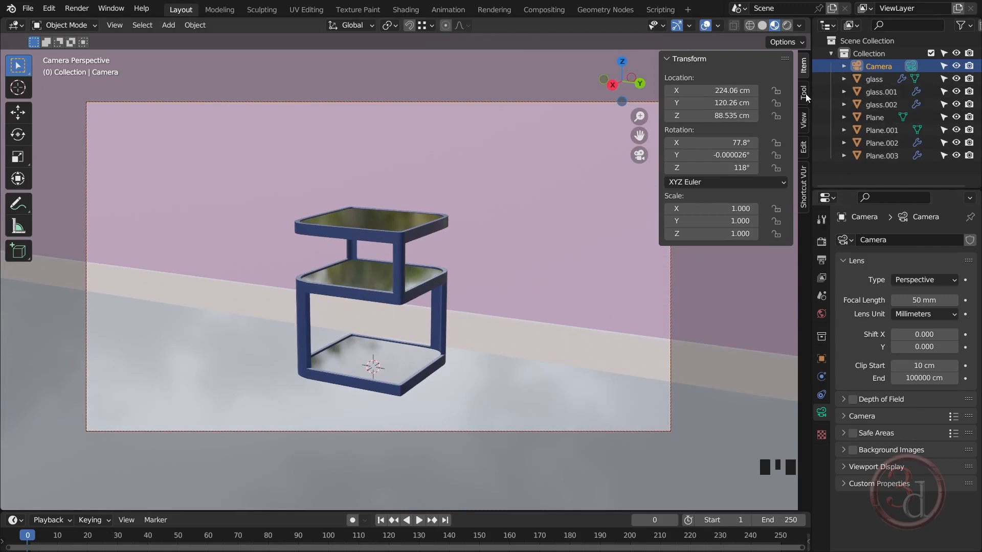
- Unlock the camera from the view to keep its framing fixed
{"action": "left_click", "coordinate": [805, 118]}
{"action": "left_click", "coordinate": [720, 217]}
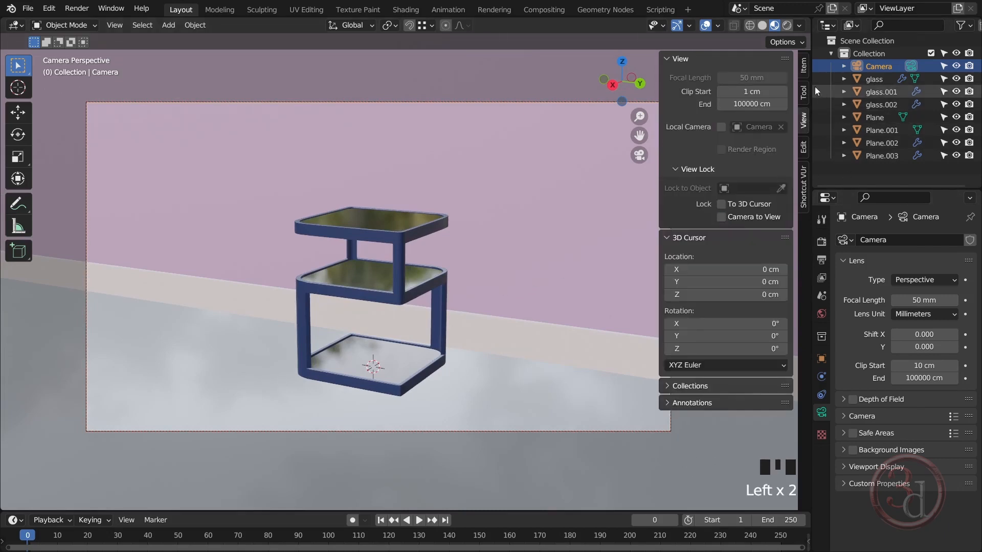
{"action": "left_click", "coordinate": [805, 66]}
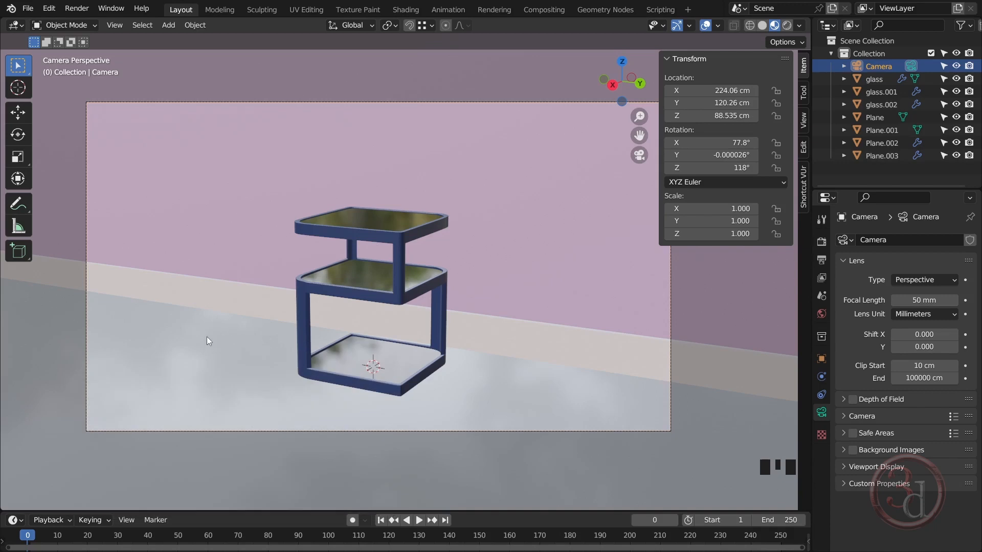
- Add an area light to the scene at the world origin
{"action": "key", "text": "shift+a"}
{"action": "mouse_move", "coordinate": [180, 263]}
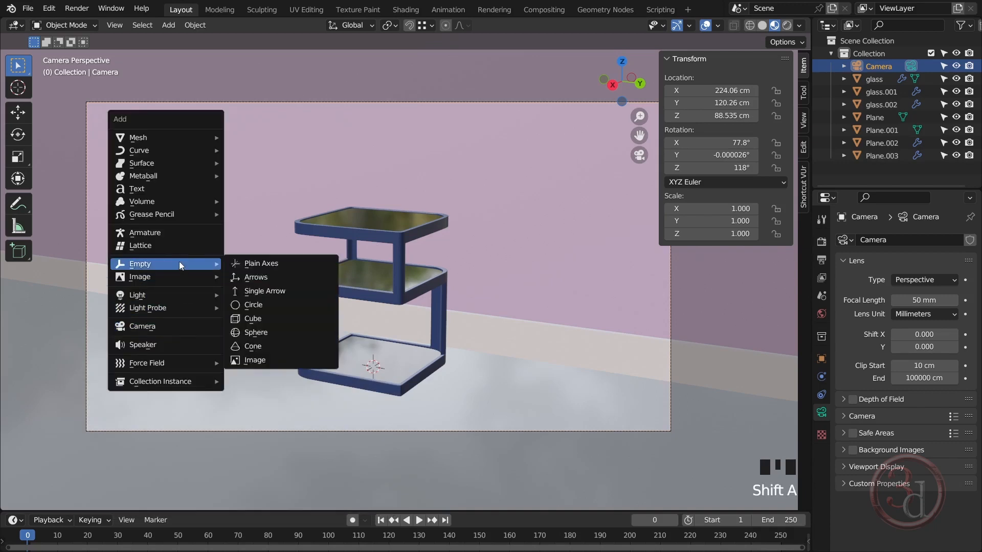
{"action": "mouse_move", "coordinate": [159, 295]}
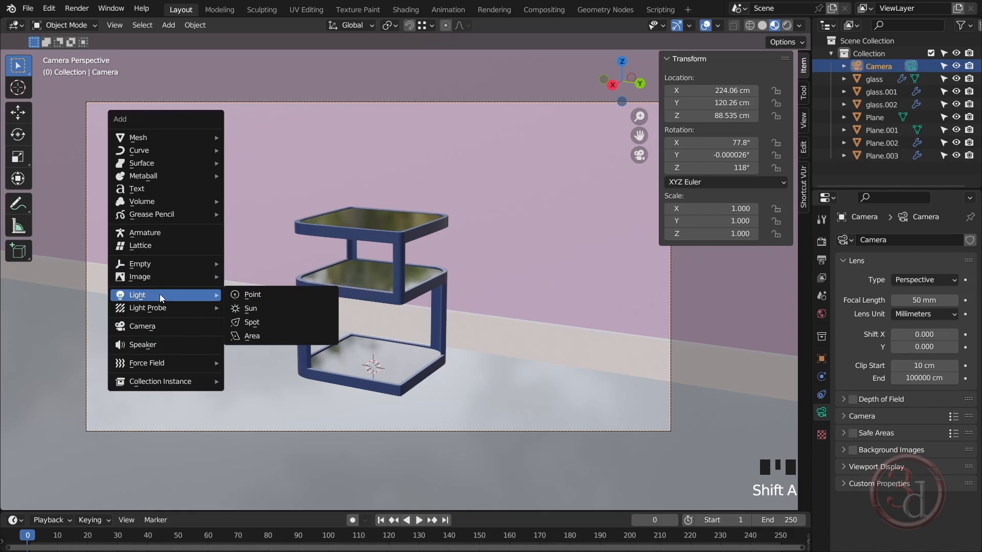
{"action": "left_click", "coordinate": [251, 336]}
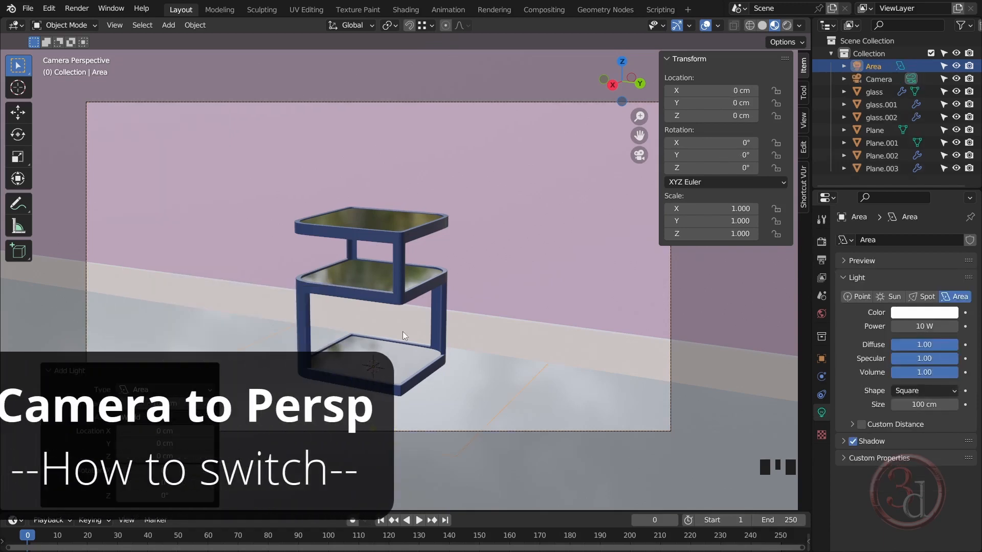
- Compare the camera view with the free perspective view by switching between them
{"action": "key", "text": "grave"}
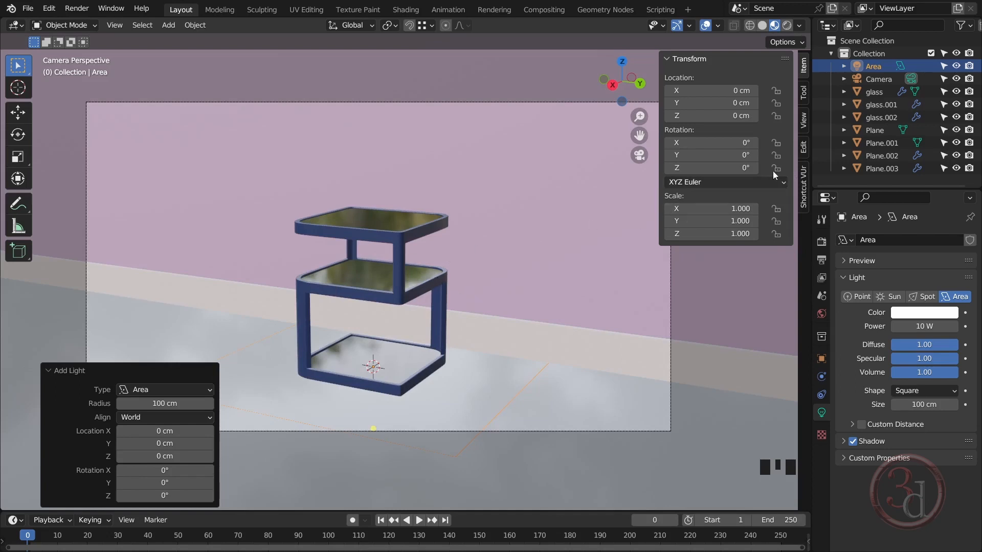
{"action": "left_click", "coordinate": [803, 121]}
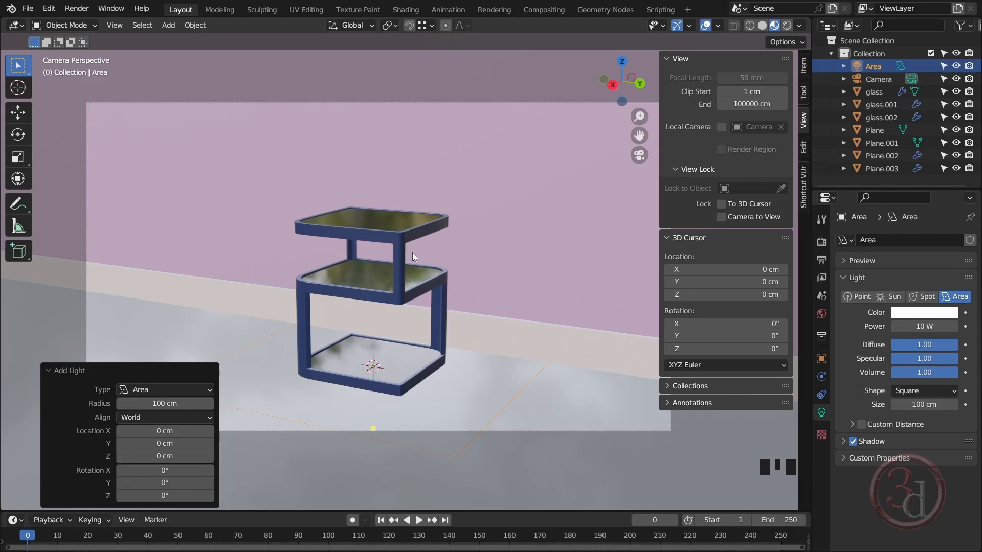
{"action": "mouse_move", "coordinate": [409, 287]}
{"action": "middle_mouse_down", "text": "alt"}
{"action": "mouse_move", "coordinate": [437, 292]}
{"action": "mouse_move", "coordinate": [419, 275]}
{"action": "mouse_move", "coordinate": [394, 292]}
{"action": "middle_mouse_up", "text": "alt"}
{"action": "key", "text": "grave"}
{"action": "left_click", "coordinate": [305, 332]}
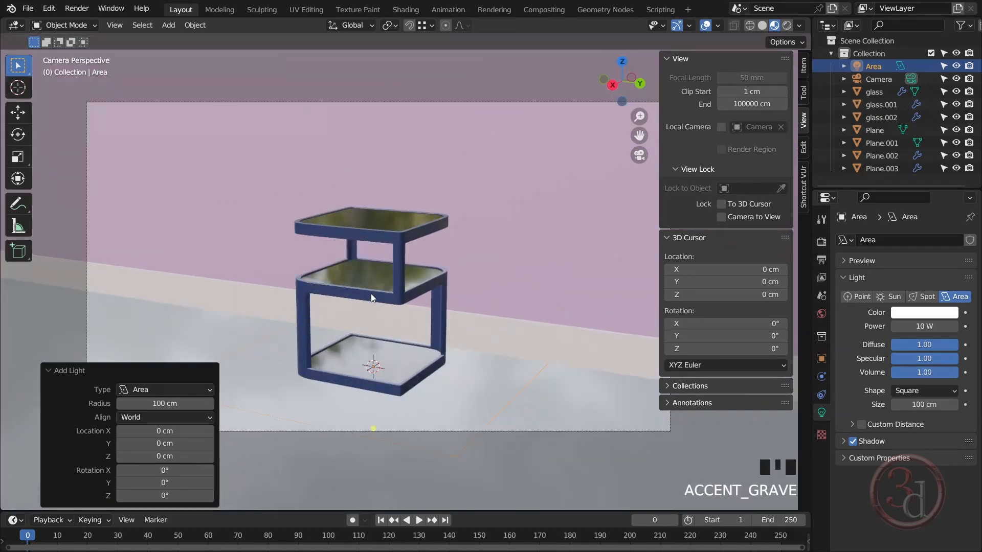
{"action": "key", "text": "grave"}
{"action": "key", "text": "grave"}
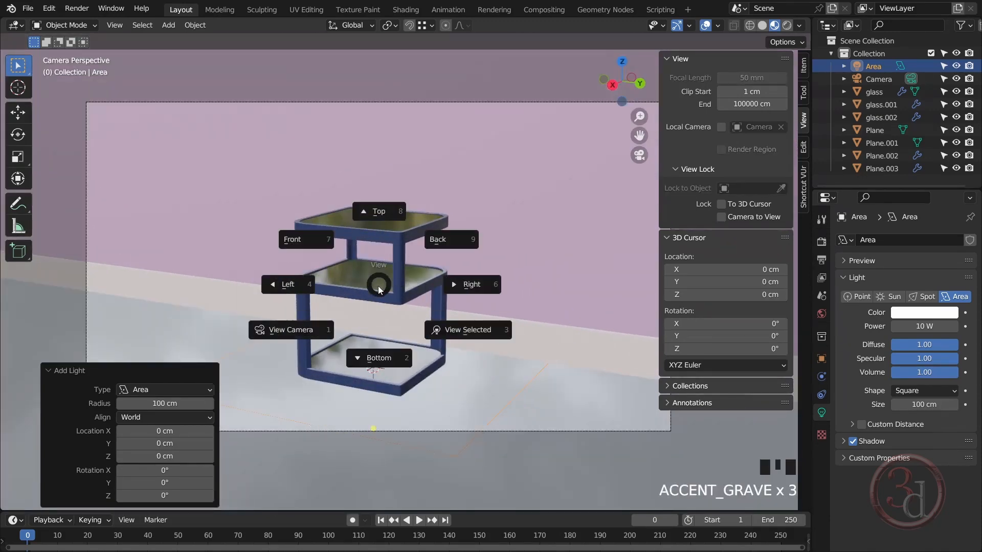
{"action": "left_click", "coordinate": [311, 334]}
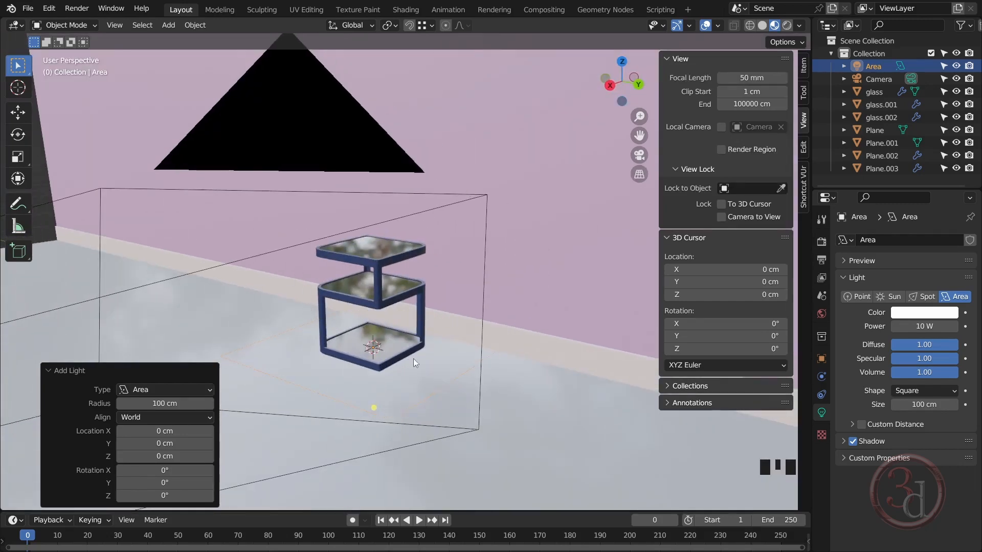
- Raise the area light about 160 cm along the Z axis, above the table
{"action": "middle_click_drag", "start_coordinate": [413, 359], "coordinate": [352, 350], "text": "alt"}
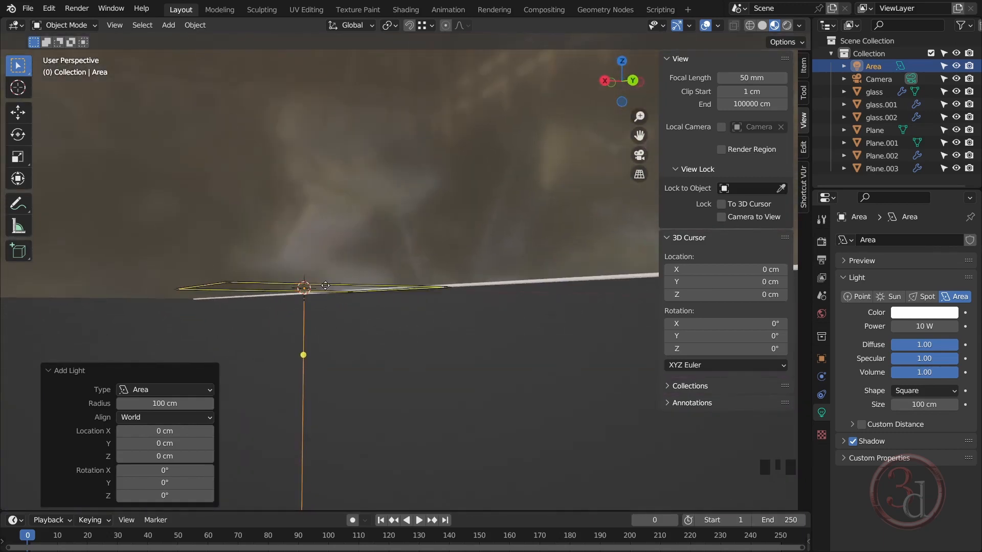
{"action": "middle_click_drag", "start_coordinate": [326, 285], "coordinate": [363, 389], "text": "alt"}
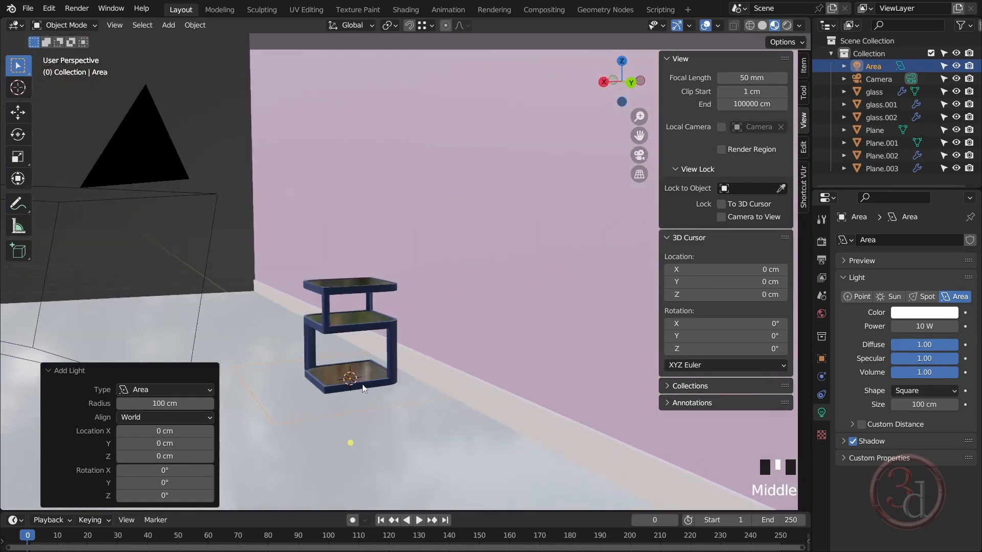
{"action": "key", "text": "g"}
{"action": "key", "text": "z"}
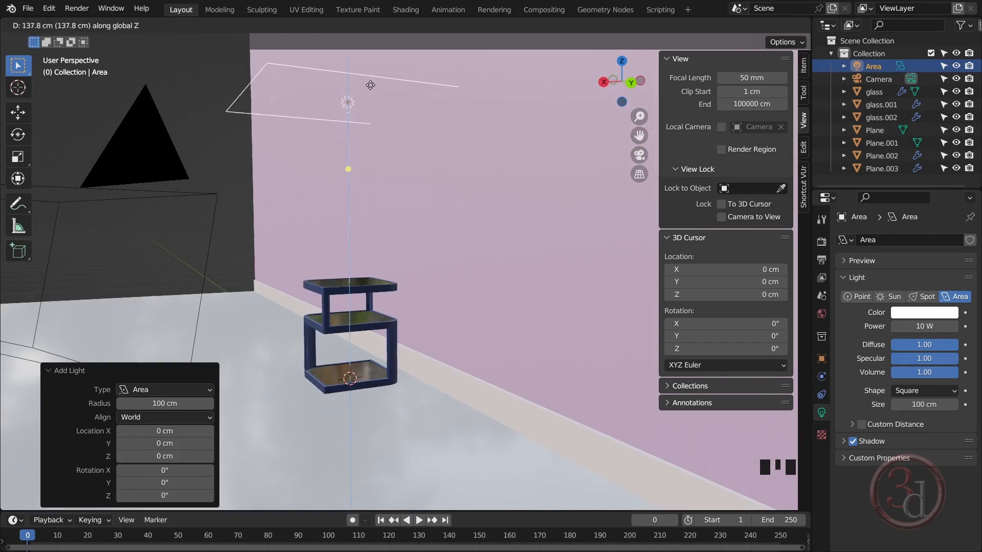
{"action": "left_click", "coordinate": [376, 49]}
{"action": "middle_click_drag", "start_coordinate": [374, 53], "coordinate": [415, 255], "text": "alt"}
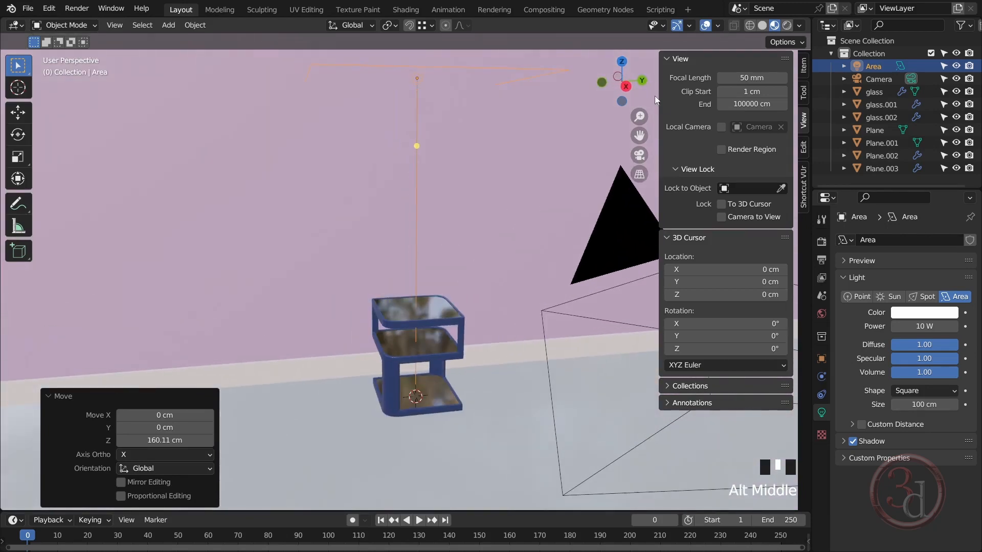
- Display the viewport in rendered shading and set the square area light's size to 50 cm
{"action": "left_click", "coordinate": [786, 26]}
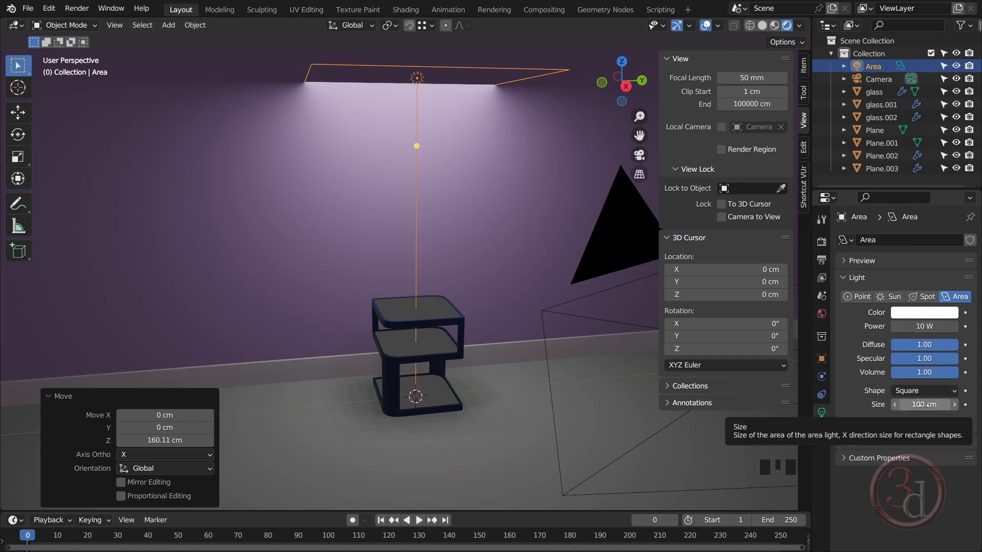
{"action": "left_click", "coordinate": [948, 405]}
{"action": "type", "text": "50"}
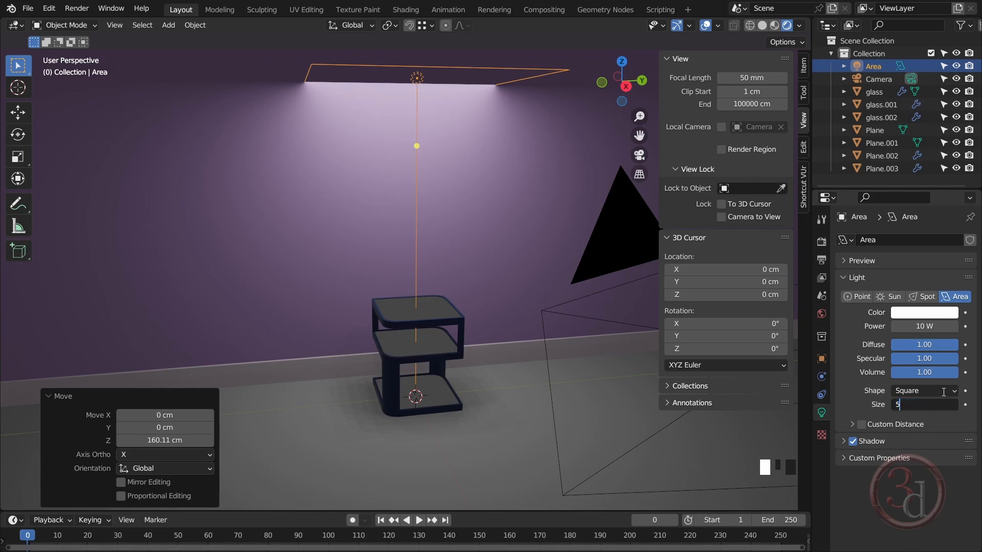
{"action": "key", "text": "Return"}
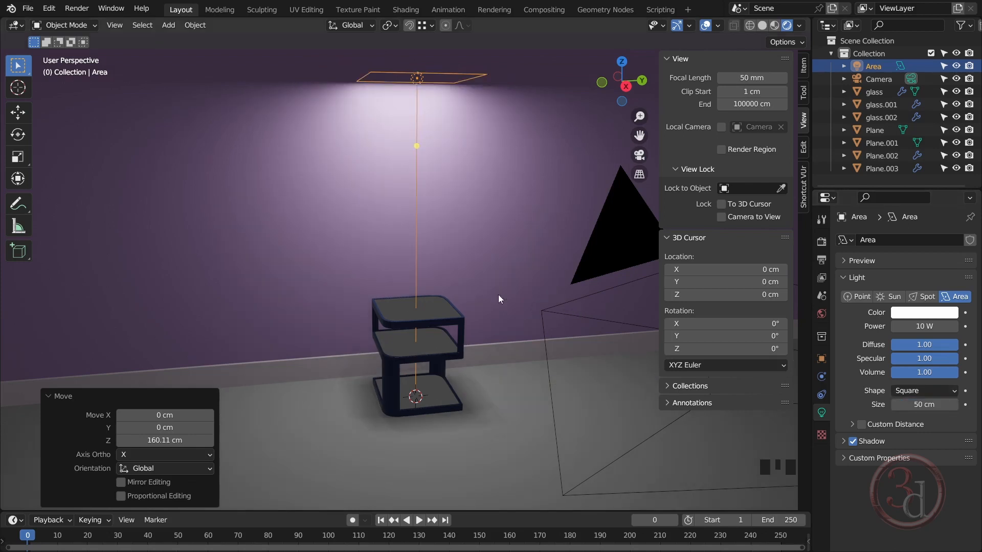
- Return to the camera view and set the render engine to Cycles
{"action": "middle_click_drag", "start_coordinate": [498, 294], "coordinate": [380, 312], "text": "alt"}
{"action": "key", "text": "grave"}
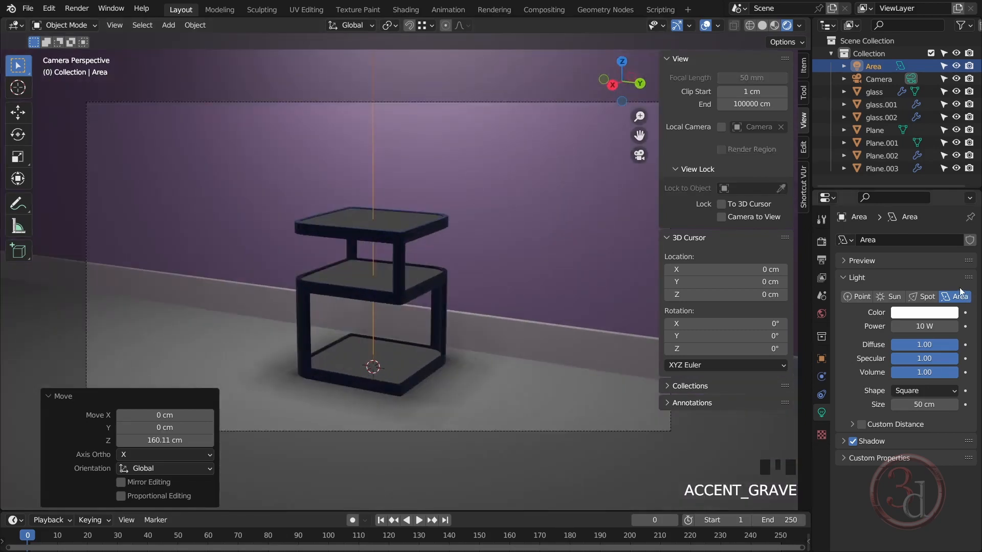
{"action": "left_click", "coordinate": [820, 245]}
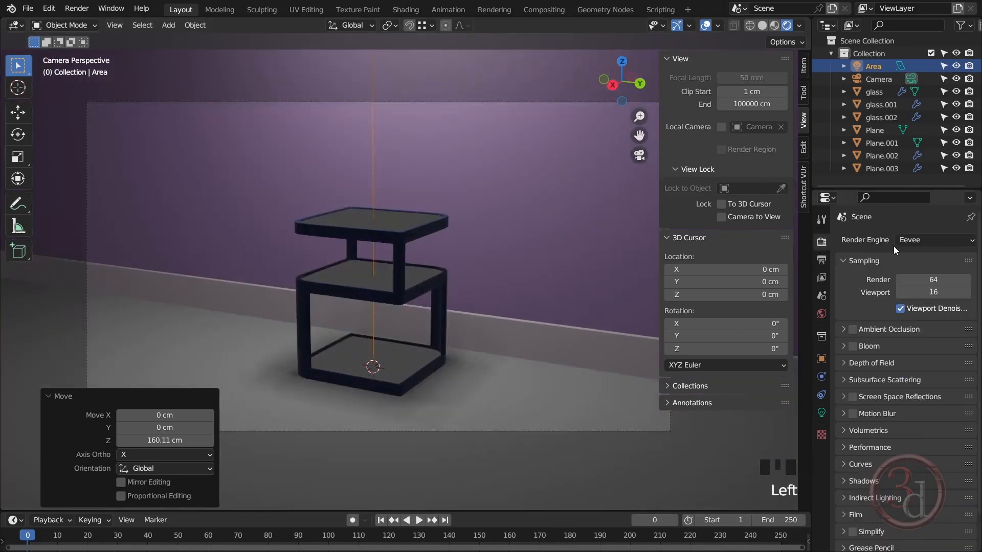
{"action": "left_click", "coordinate": [918, 238]}
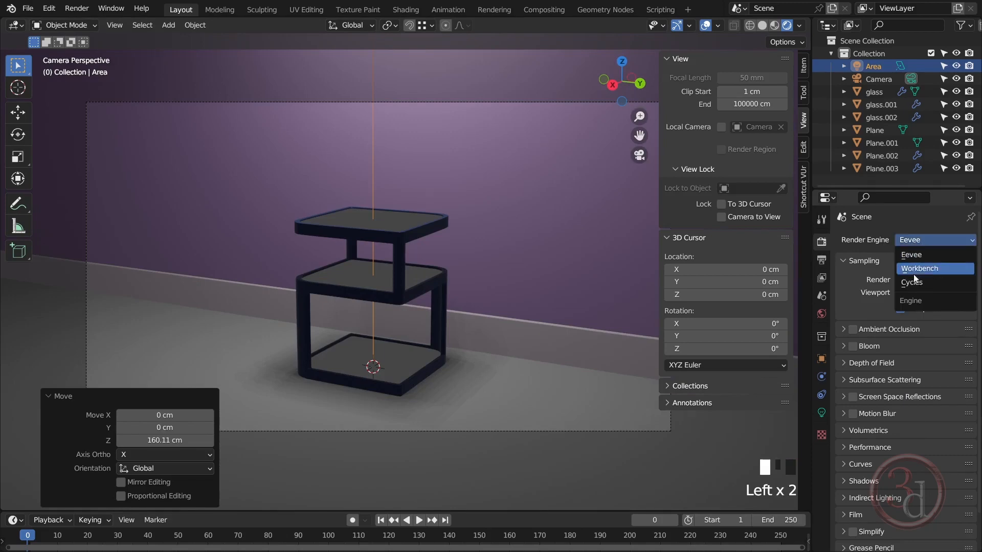
{"action": "left_click", "coordinate": [913, 287]}
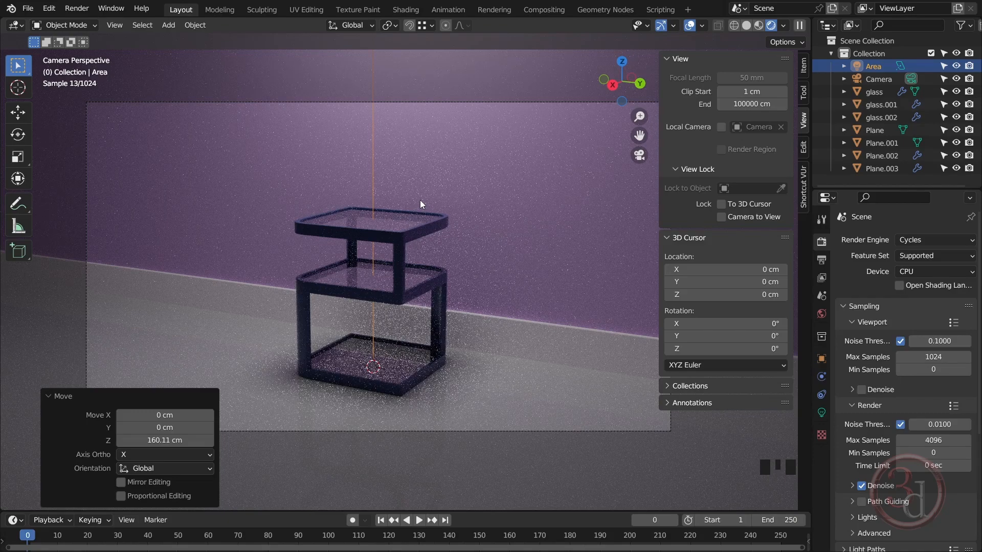
- Move the area light about 37 cm along the Y axis
{"action": "key", "text": "g"}
{"action": "key", "text": "y"}
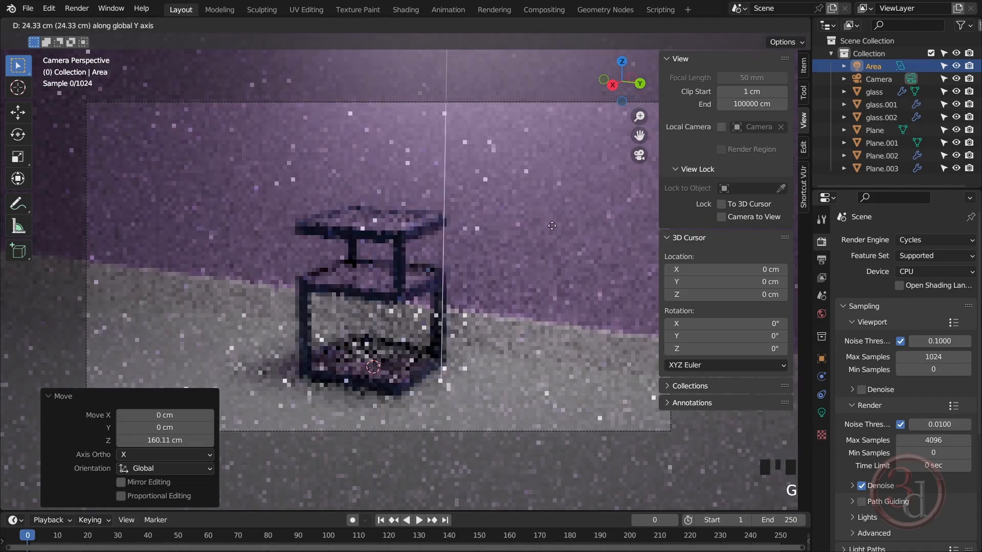
{"action": "left_click", "coordinate": [596, 232]}
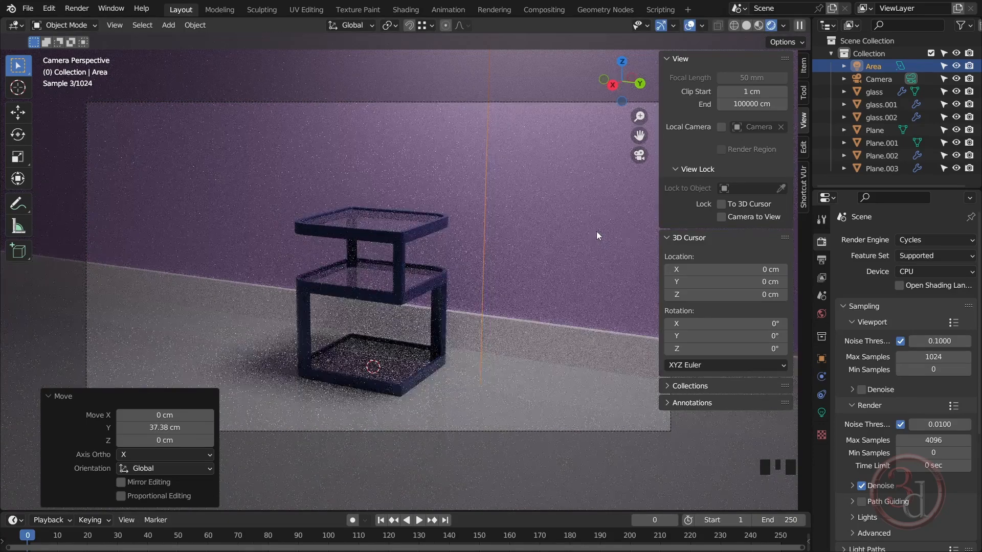
- Tint the area light a pale warm yellow with hue 0.123 and saturation 0.239
{"action": "left_click", "coordinate": [821, 412]}
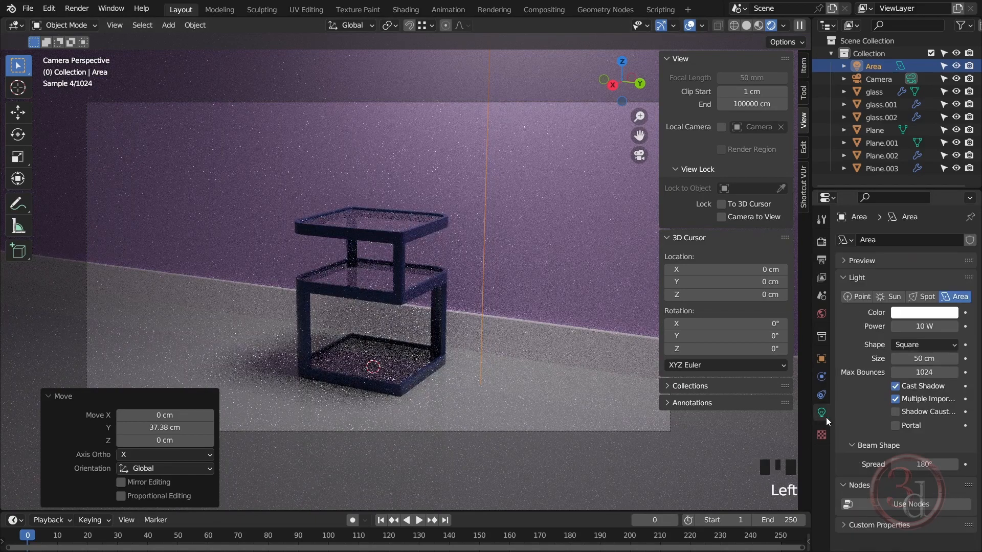
{"action": "left_click", "coordinate": [925, 317]}
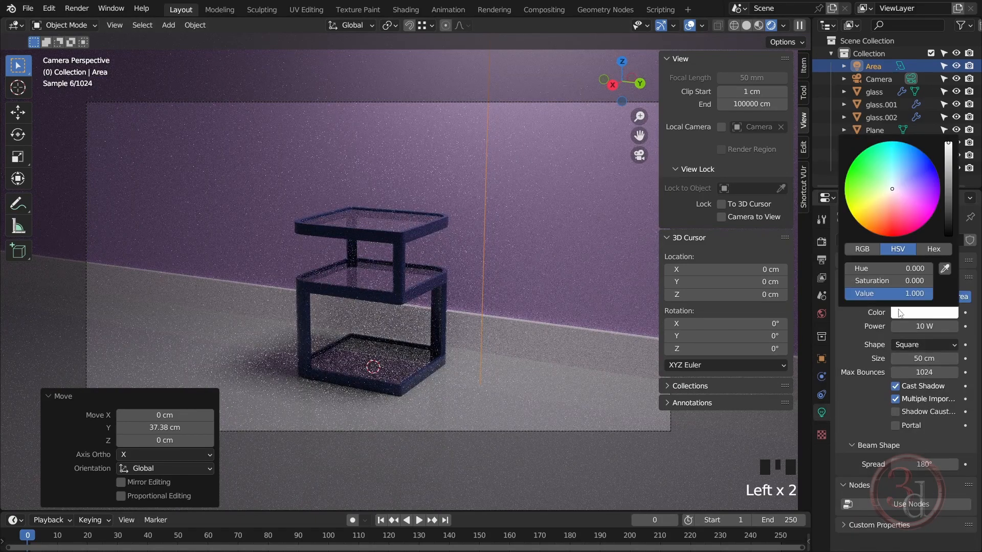
{"action": "left_click", "coordinate": [889, 193]}
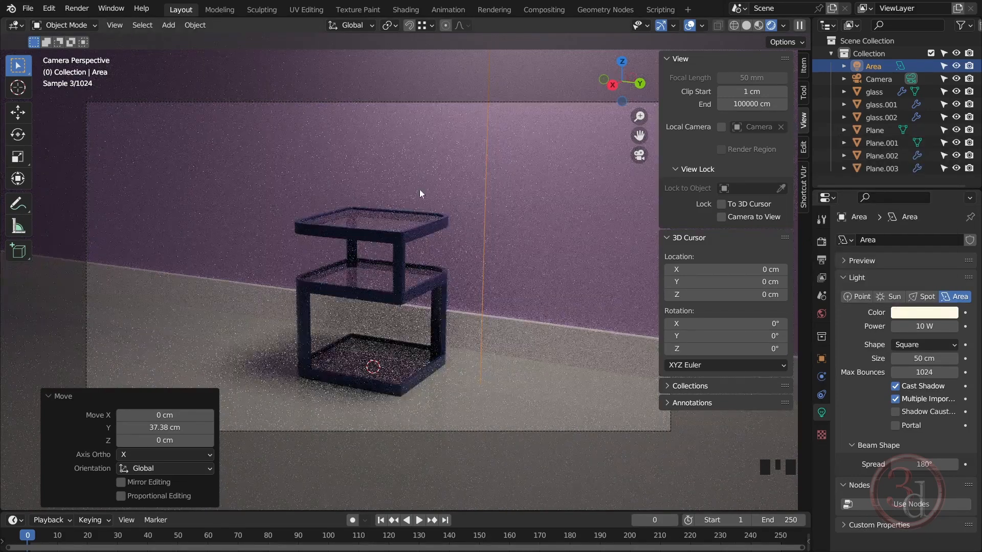
- In a top view with material preview shading, duplicate the area light and place the copy about 147 cm along X and -110 cm along Y
{"action": "key", "text": "grave"}
{"action": "left_click", "coordinate": [418, 149]}
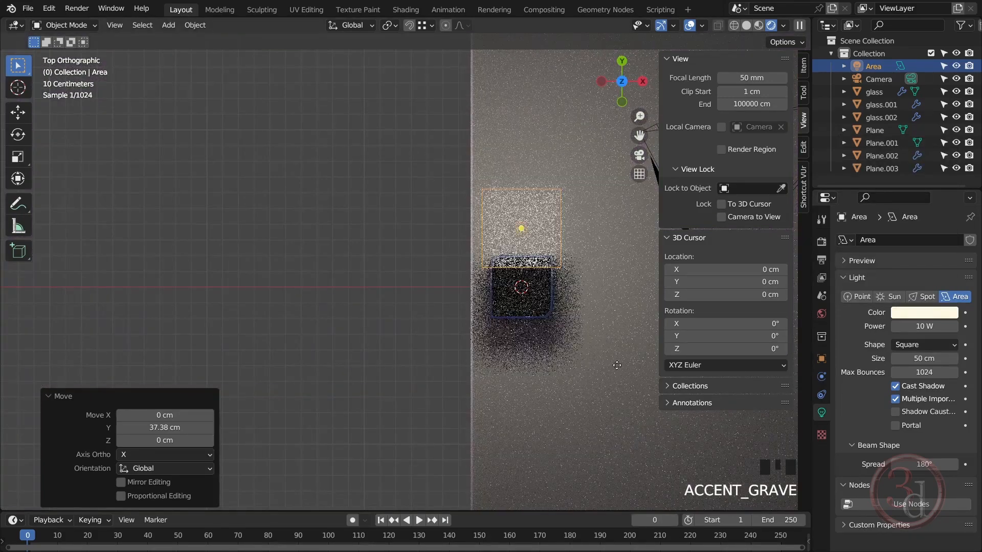
{"action": "middle_click_drag", "start_coordinate": [574, 424], "coordinate": [248, 351], "text": "shift"}
{"action": "scroll", "coordinate": [246, 229], "scroll_direction": "down", "scroll_amount": 2}
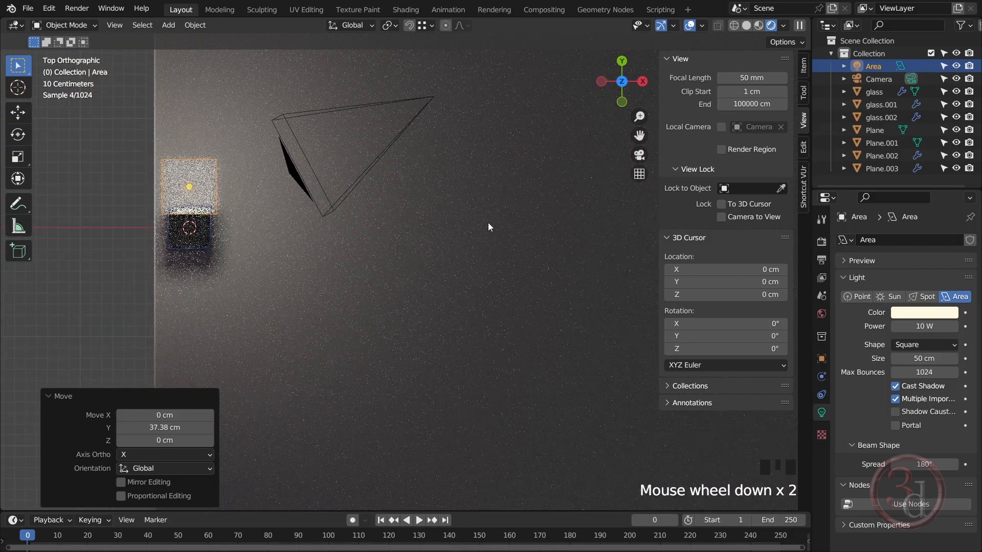
{"action": "key", "text": "z"}
{"action": "left_click", "coordinate": [489, 303]}
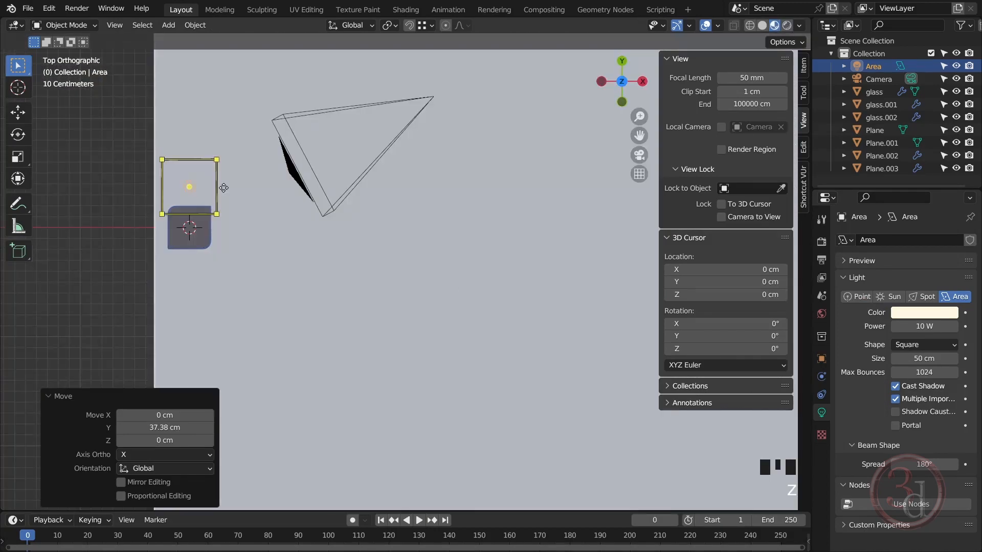
{"action": "key", "text": "shift+d"}
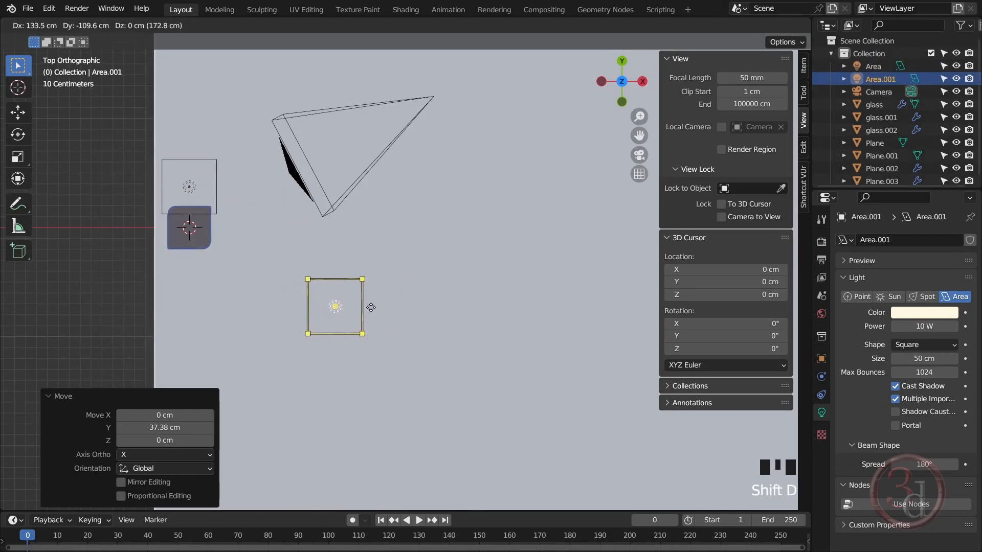
{"action": "left_click", "coordinate": [386, 308]}
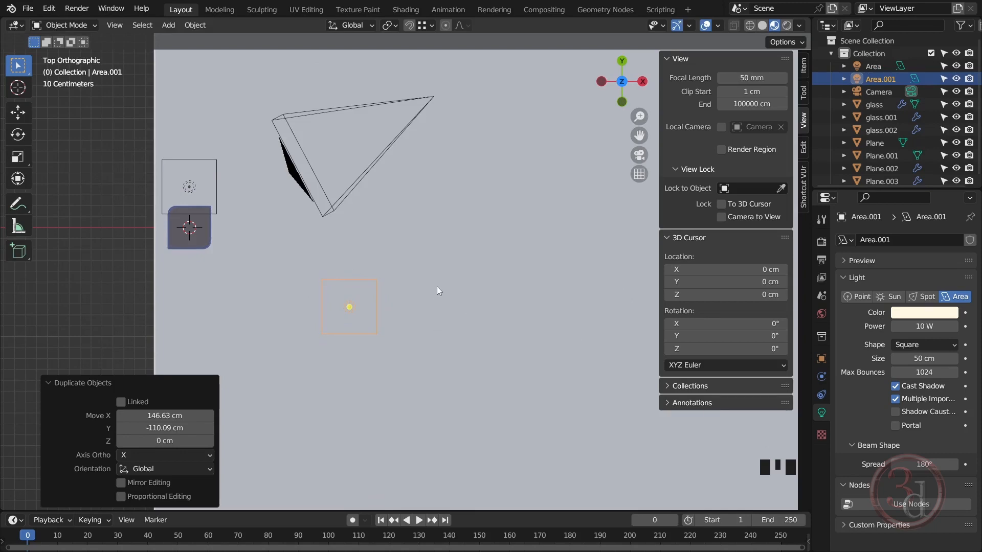
- Return to the camera view in rendered shading and give the duplicate light a light purple color and 10.7 W power
{"action": "key", "text": "grave"}
{"action": "left_click", "coordinate": [334, 292]}
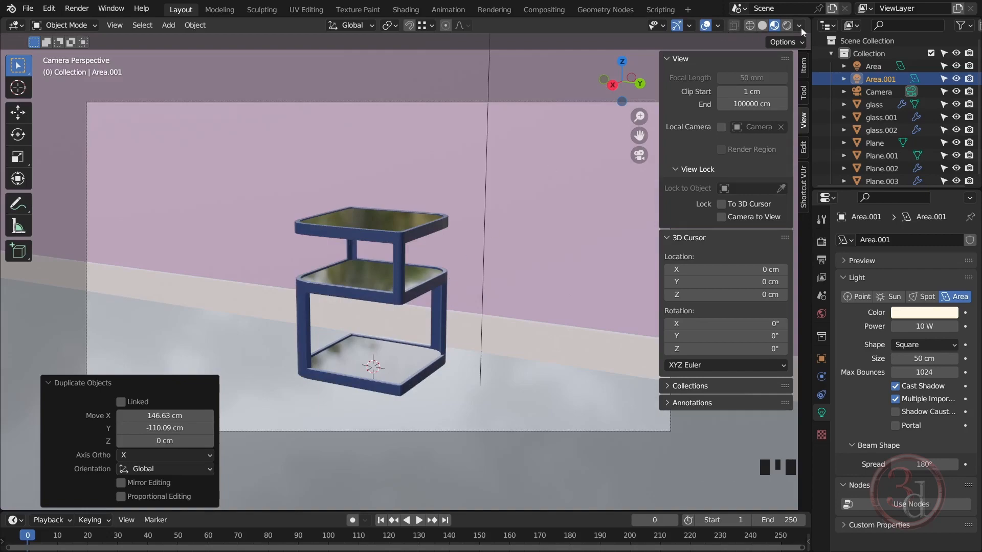
{"action": "left_click", "coordinate": [786, 26]}
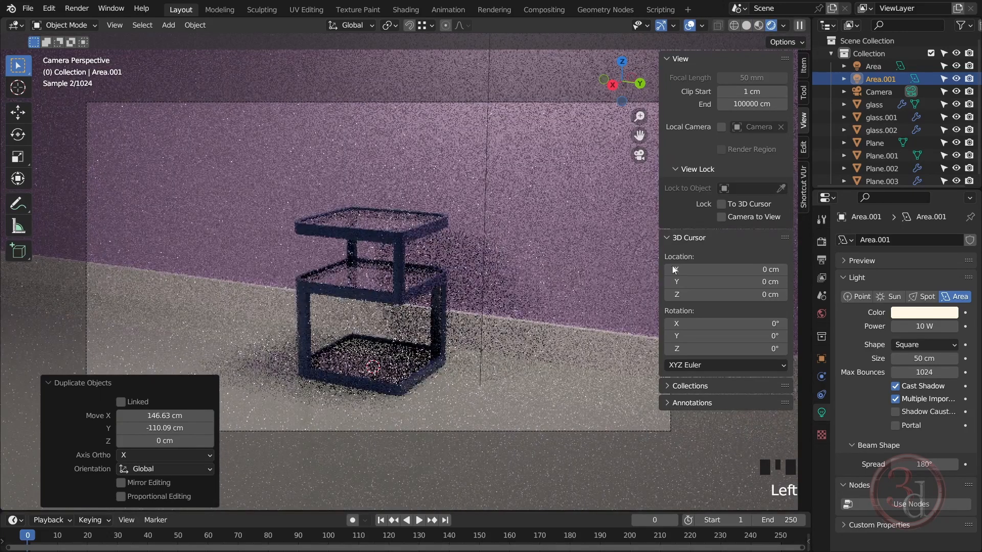
{"action": "left_click", "coordinate": [932, 317]}
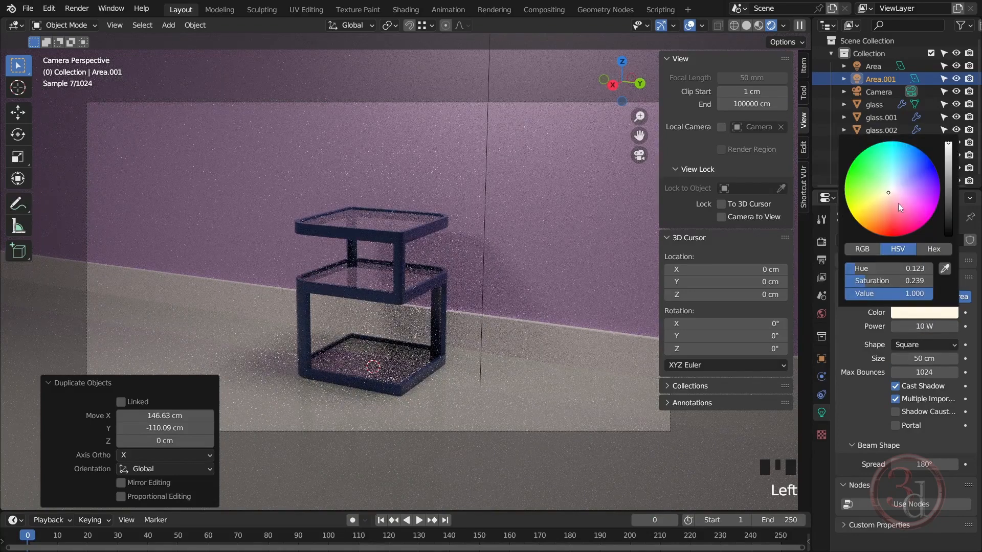
{"action": "left_click_drag", "start_coordinate": [892, 189], "coordinate": [906, 189]}
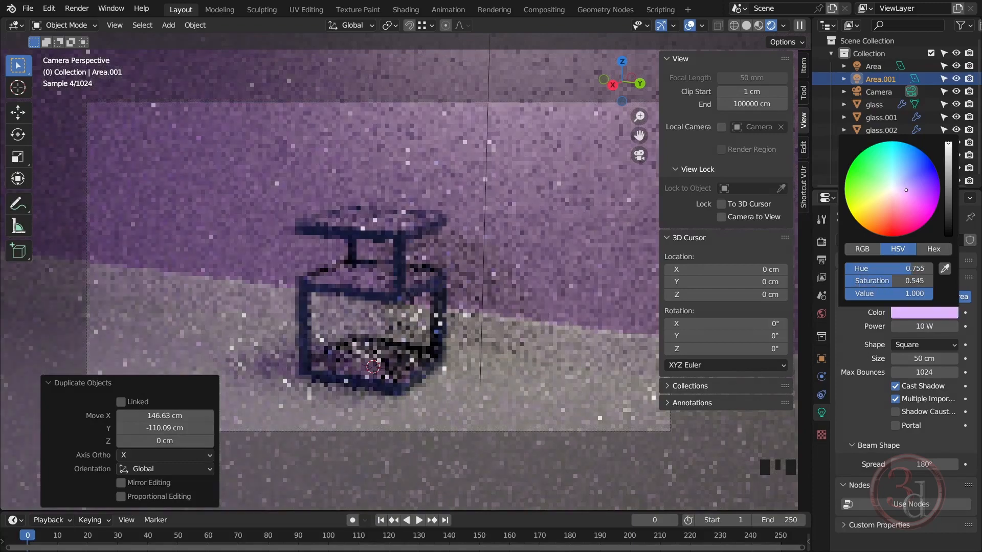
{"action": "mouse_move", "coordinate": [924, 326]}
{"action": "left_mouse_down"}
{"action": "mouse_move", "coordinate": [949, 327]}
{"action": "mouse_move", "coordinate": [925, 326]}
{"action": "left_mouse_up"}
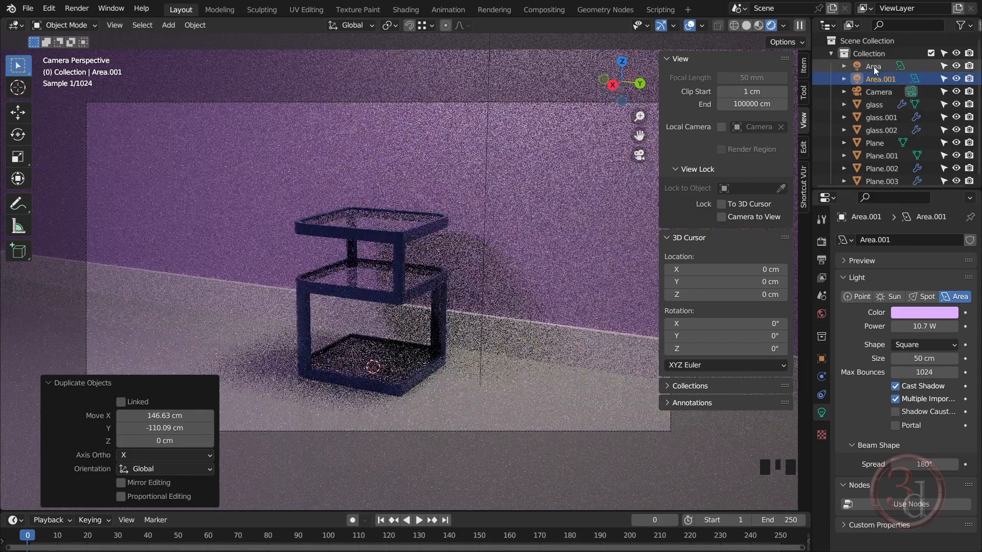
- Set the original area light's power to 15 W and its color to a warmer yellow with hue 0.119 and saturation 0.453
{"action": "left_click", "coordinate": [873, 67]}
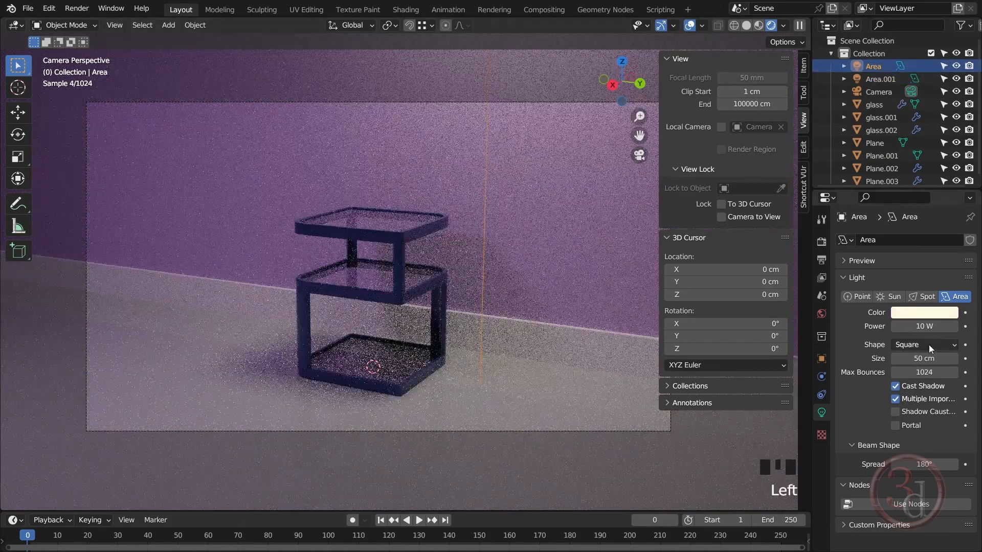
{"action": "left_click_drag", "start_coordinate": [920, 326], "coordinate": [928, 327]}
{"action": "left_click", "coordinate": [923, 313]}
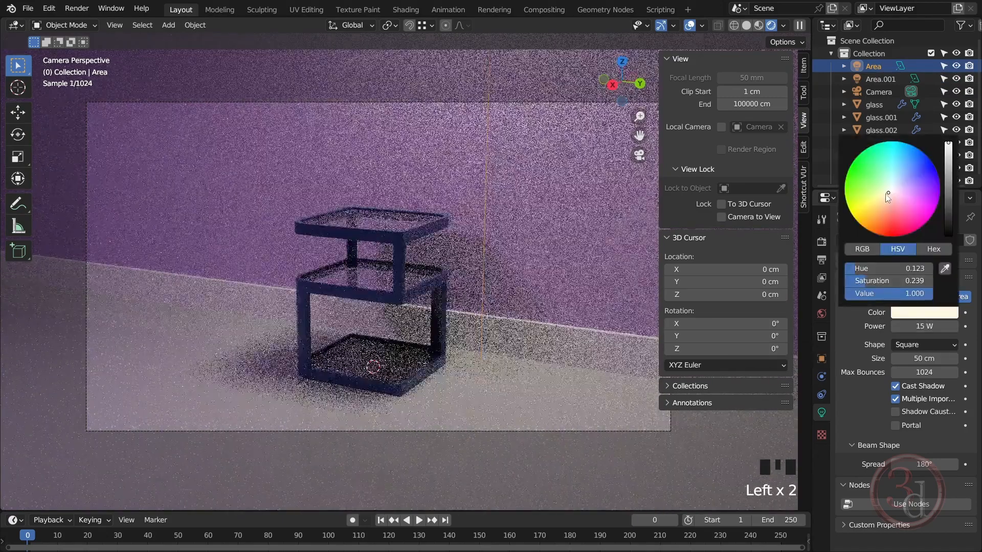
{"action": "left_click", "coordinate": [885, 197]}
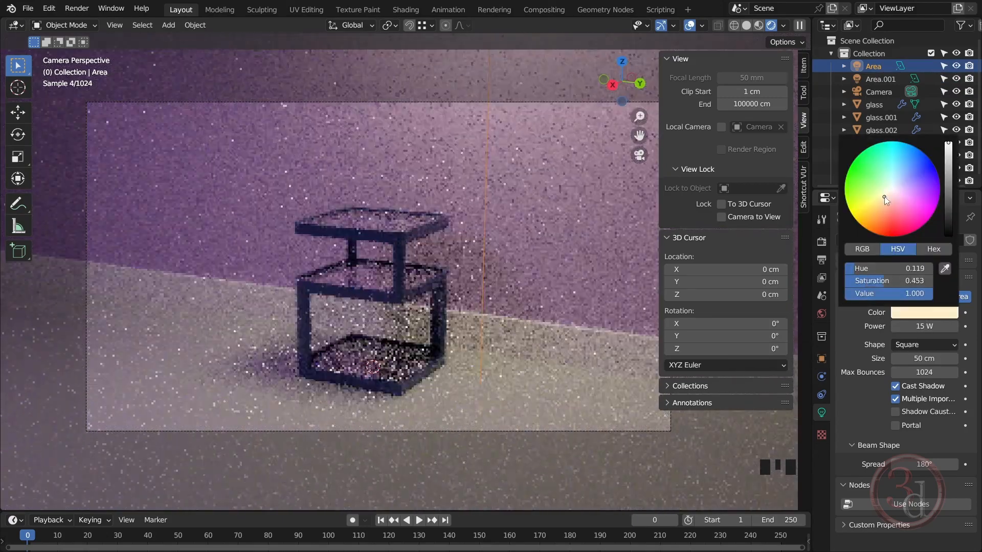
- Set the purple duplicate light's power to 6.5 W and lower it about 10 cm along the Z axis
{"action": "left_click", "coordinate": [881, 79]}
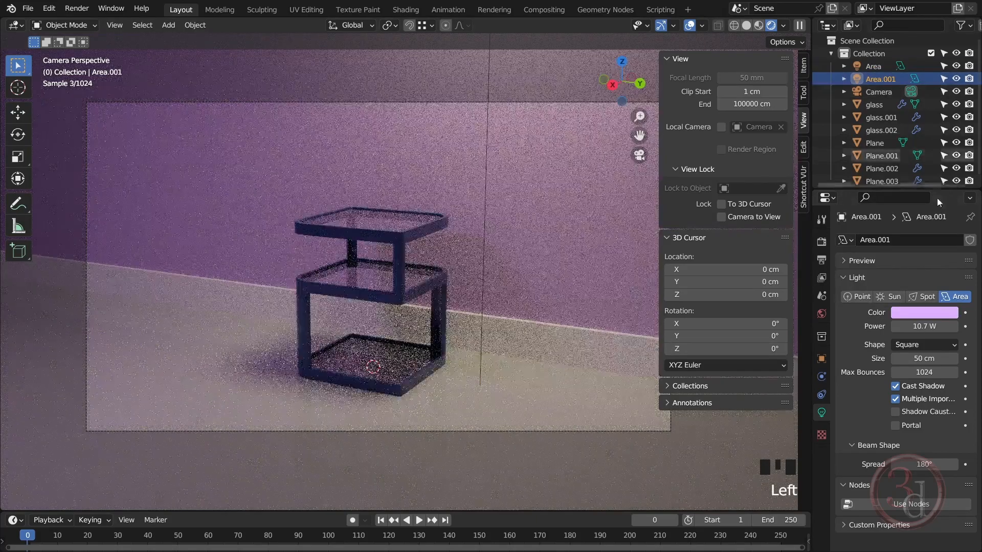
{"action": "left_click_drag", "start_coordinate": [924, 326], "coordinate": [911, 327]}
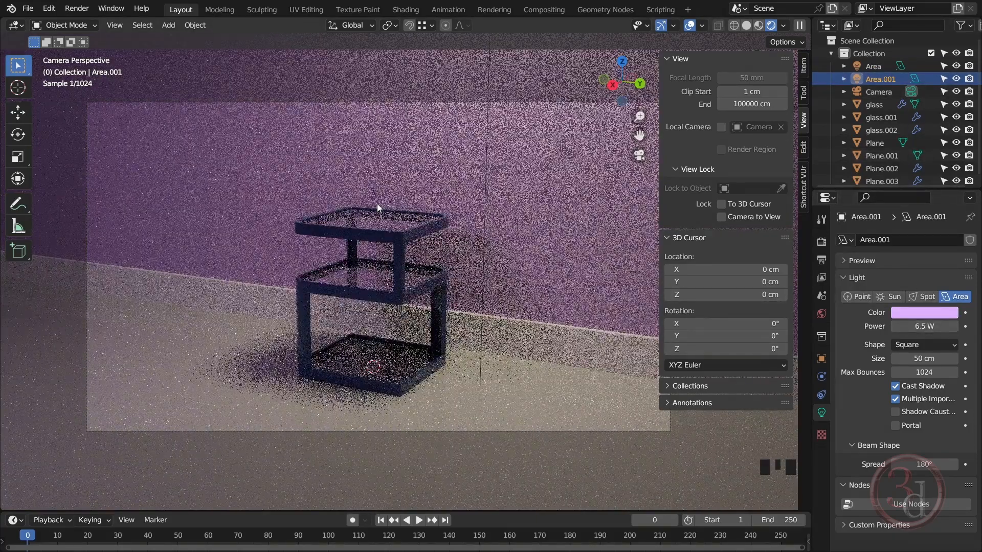
{"action": "key", "text": "g"}
{"action": "key", "text": "z"}
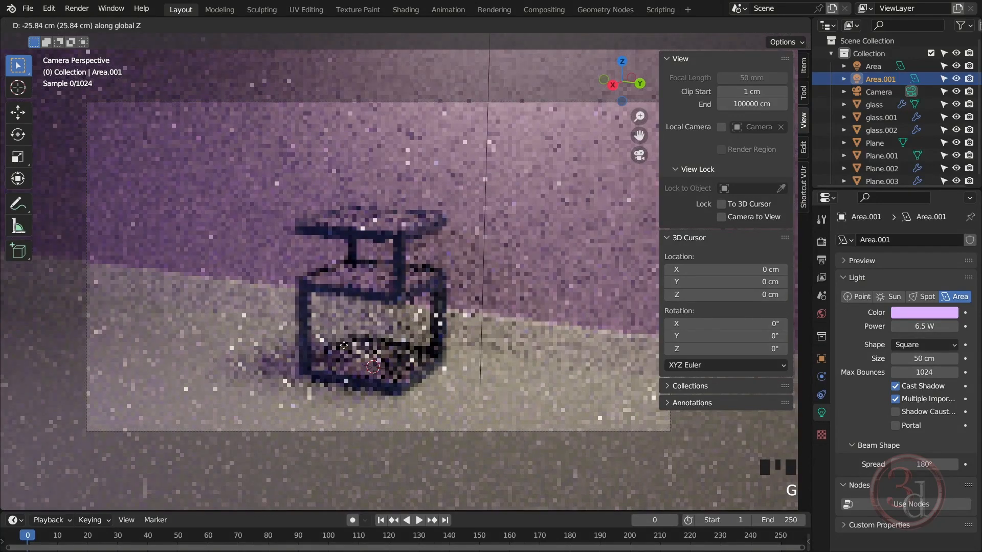
{"action": "left_click", "coordinate": [343, 260]}
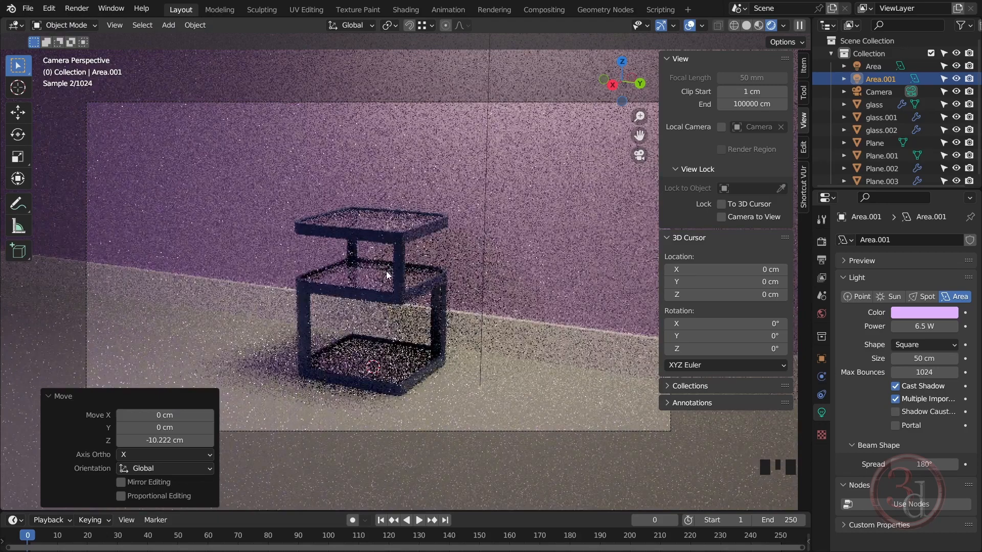
- Lower the purple light by about 31 cm more along the Z axis
{"action": "middle_click_drag", "start_coordinate": [387, 276], "coordinate": [422, 302], "text": "alt"}
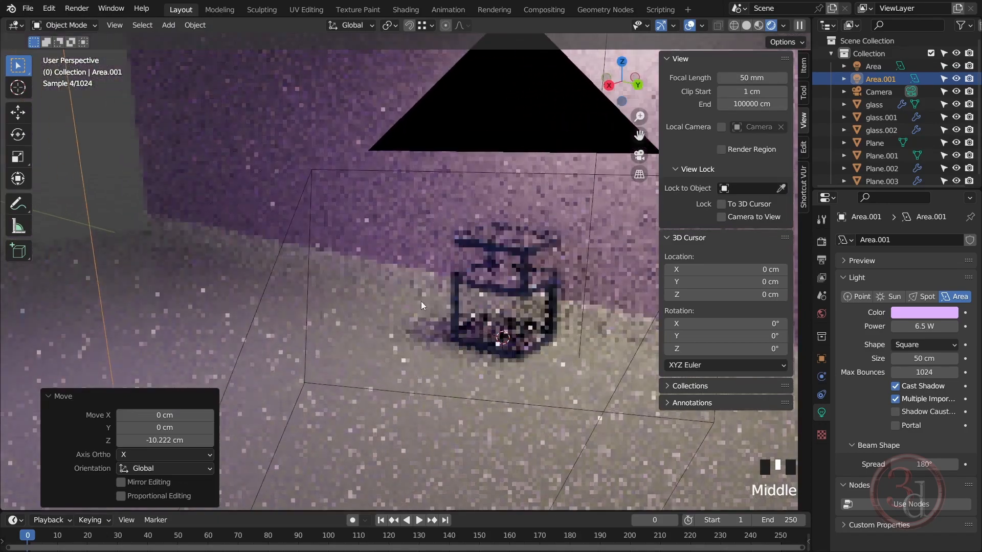
{"action": "scroll", "coordinate": [416, 294], "scroll_direction": "down", "scroll_amount": 4}
{"action": "key", "text": "g"}
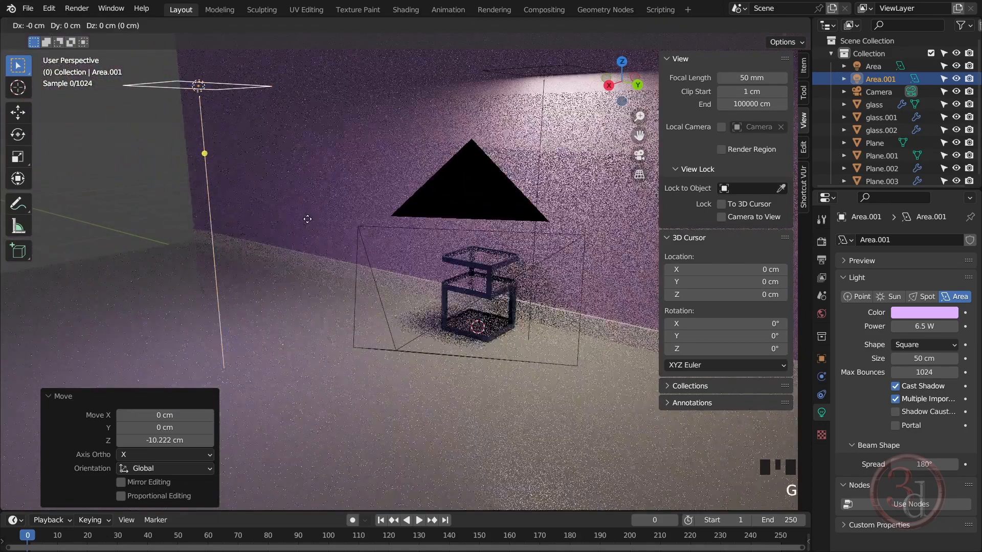
{"action": "key", "text": "z"}
{"action": "left_click", "coordinate": [306, 282]}
- From the front view, rotate the purple light about 53.8° so it aims at the table
{"action": "middle_click_drag", "start_coordinate": [233, 325], "coordinate": [266, 323], "text": "alt"}
{"action": "scroll", "coordinate": [321, 275], "scroll_direction": "down", "scroll_amount": 1}
{"action": "middle_click_drag", "start_coordinate": [321, 275], "coordinate": [452, 275], "text": "alt"}
{"action": "scroll", "coordinate": [456, 271], "scroll_direction": "down", "scroll_amount": 2}
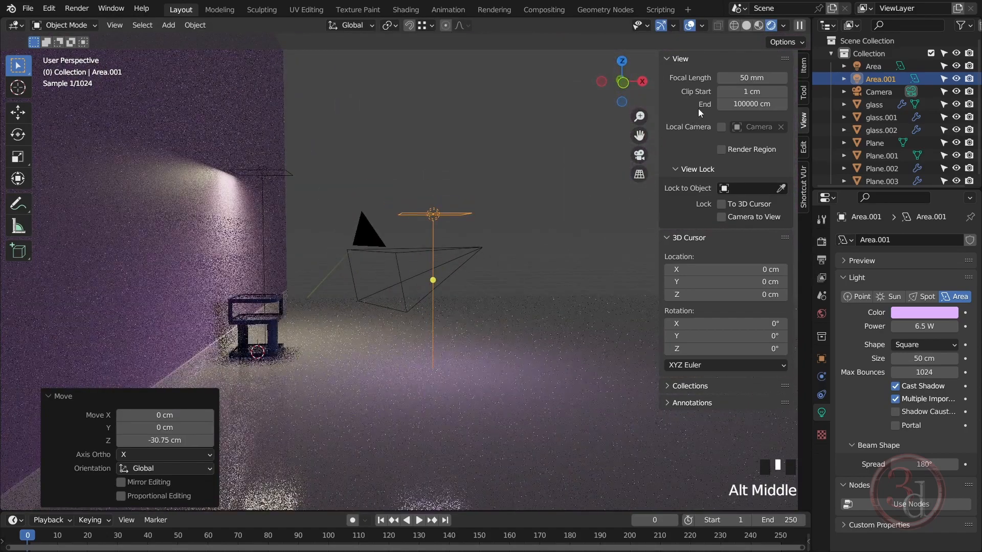
{"action": "left_click", "coordinate": [625, 82]}
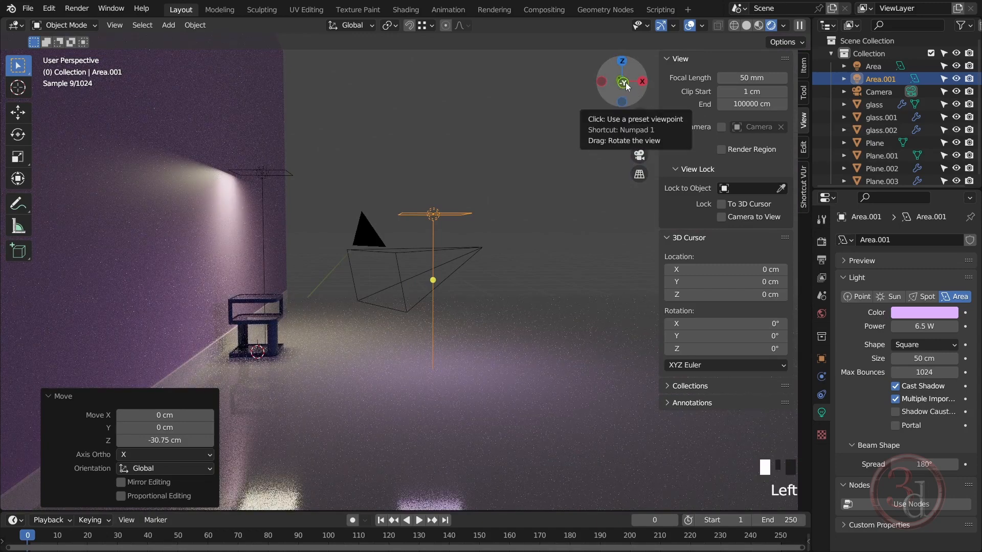
{"action": "key", "text": "r"}
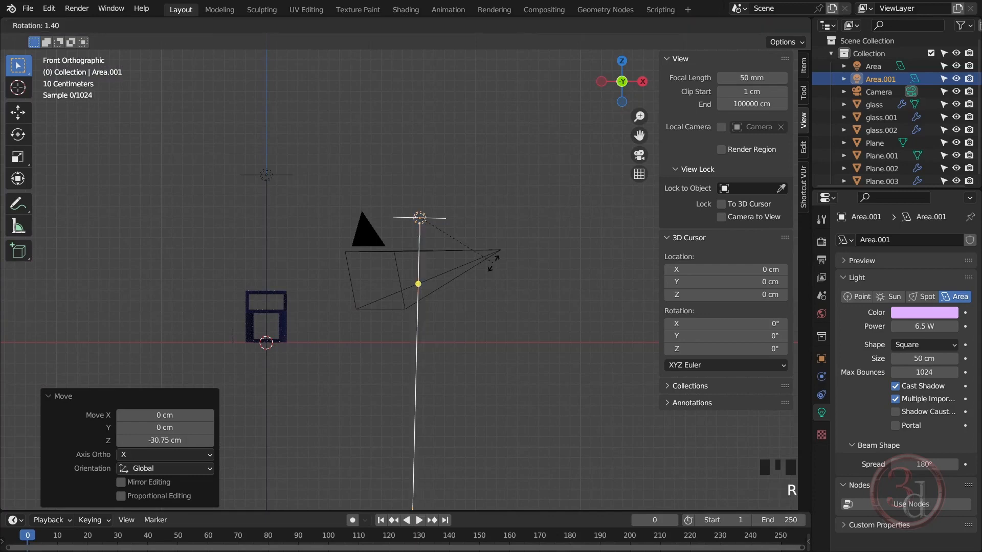
{"action": "left_click", "coordinate": [427, 289]}
- Raise the rotated purple light's power to about 10.3 W
{"action": "middle_click_drag", "start_coordinate": [451, 280], "coordinate": [389, 267], "text": "alt"}
{"action": "scroll", "coordinate": [342, 183], "scroll_direction": "up", "scroll_amount": 2}
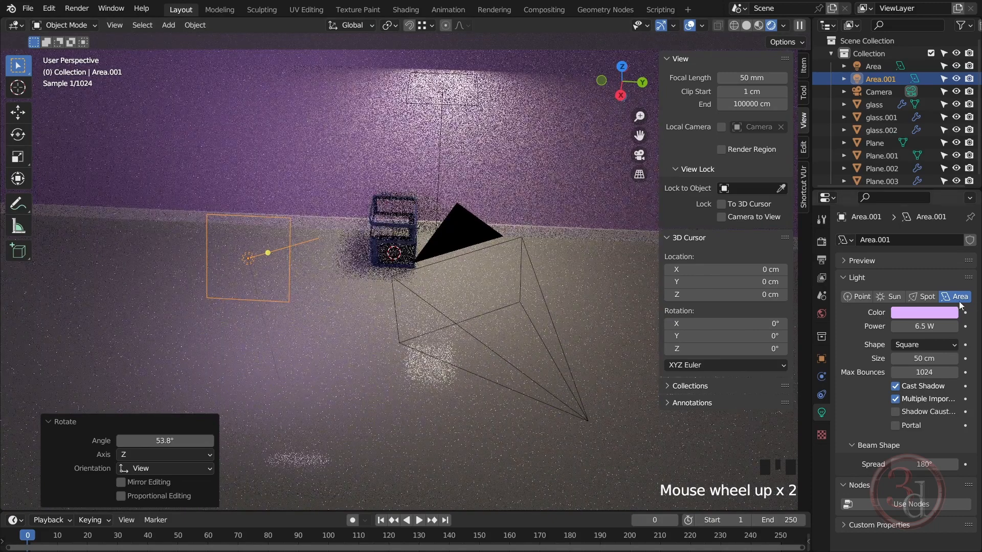
{"action": "left_click_drag", "start_coordinate": [915, 325], "coordinate": [936, 325]}
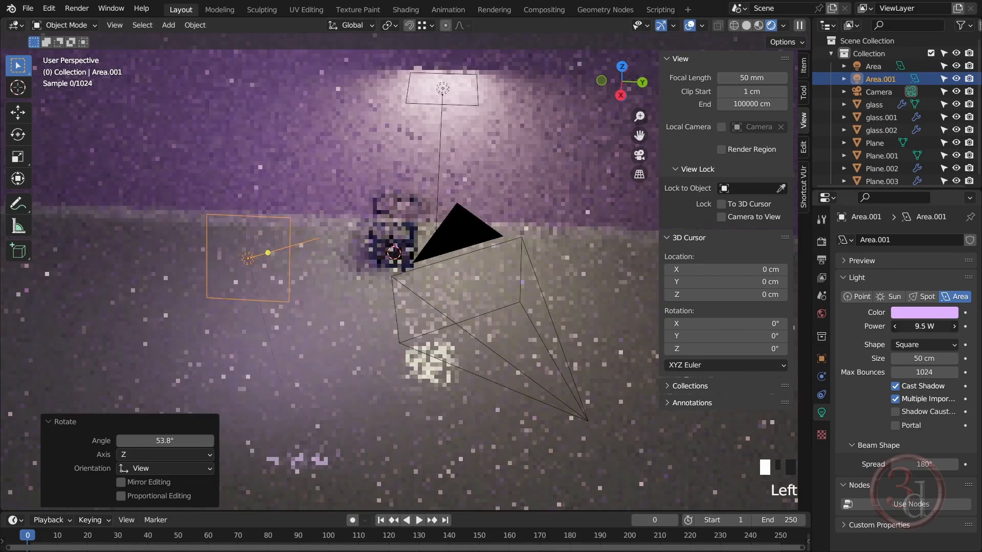
- Through the camera view, set the purple light's power to 6.5 W and its color to violet-blue with hue 0.680 and saturation 0.709
{"action": "key", "text": "grave"}
{"action": "left_click", "coordinate": [418, 321]}
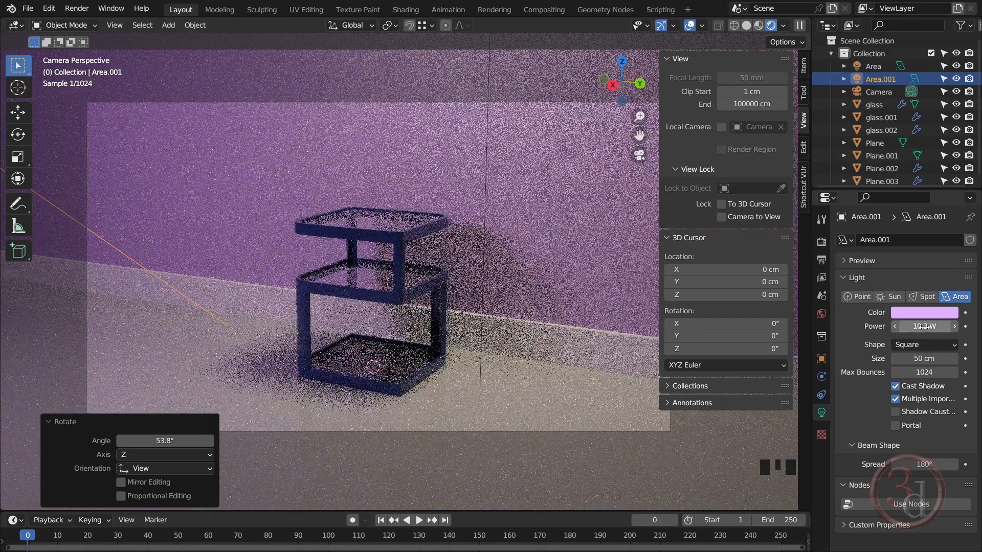
{"action": "left_click_drag", "start_coordinate": [922, 326], "coordinate": [908, 326]}
{"action": "left_click", "coordinate": [938, 315]}
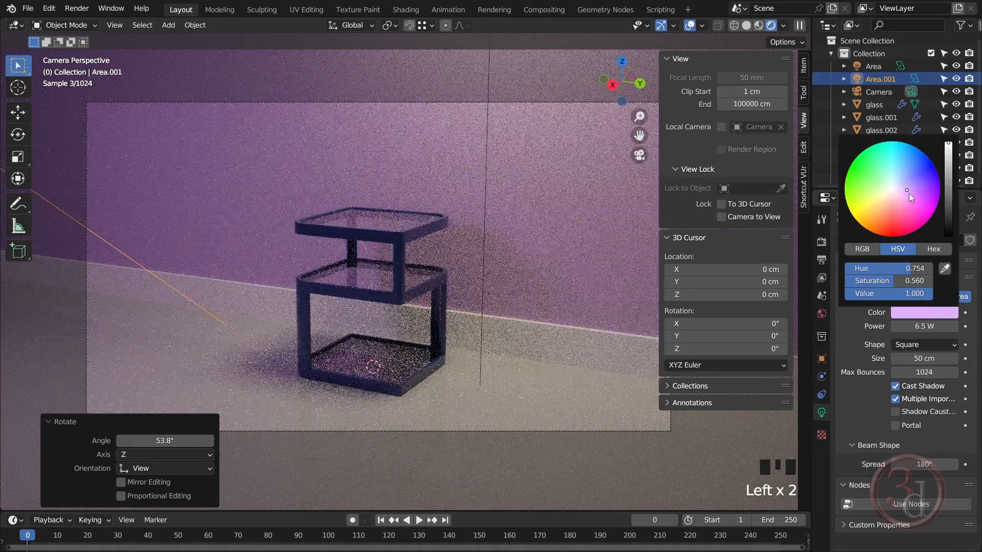
{"action": "left_click_drag", "start_coordinate": [909, 193], "coordinate": [910, 180]}
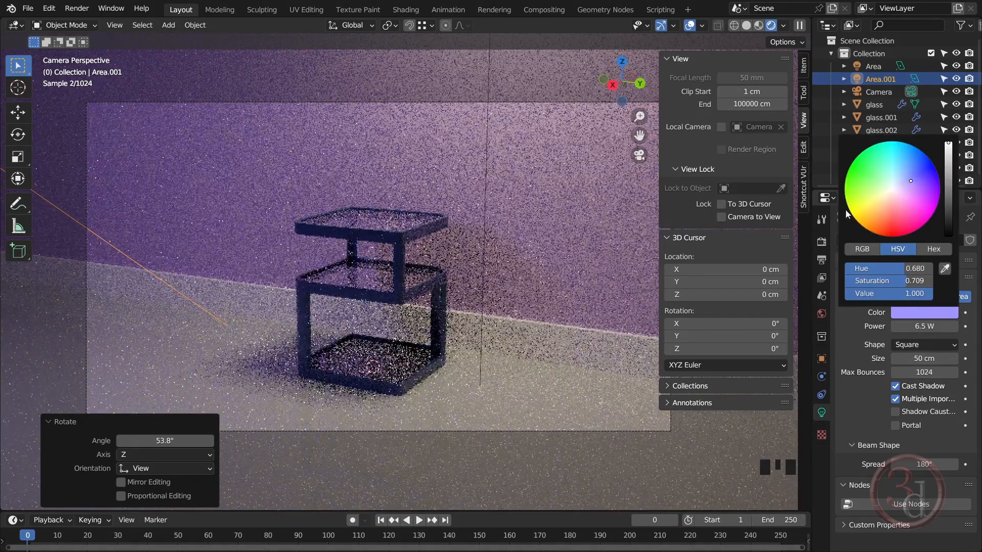
- Change the original area light's color to a soft orange with hue 0.090 and saturation 0.622
{"action": "left_click", "coordinate": [879, 67]}
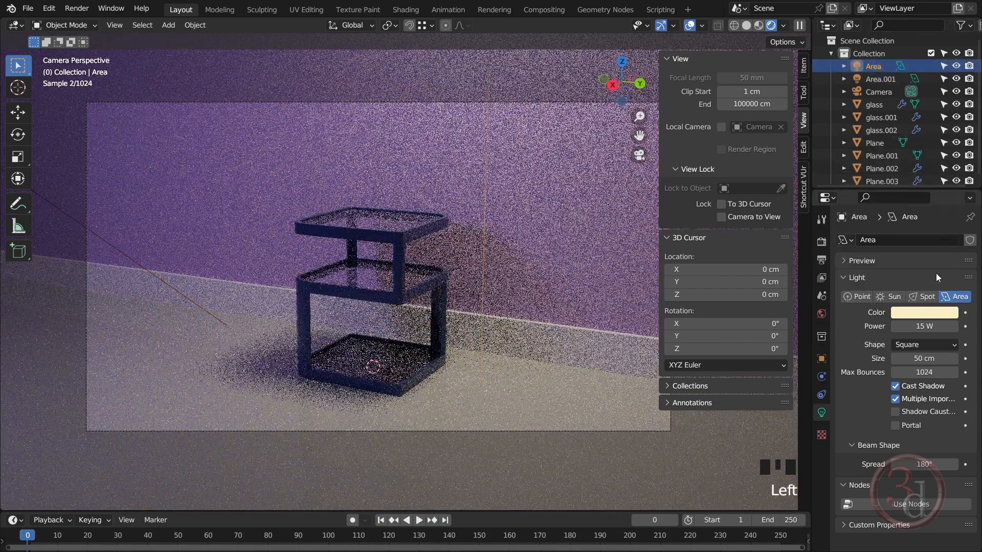
{"action": "left_click", "coordinate": [923, 312]}
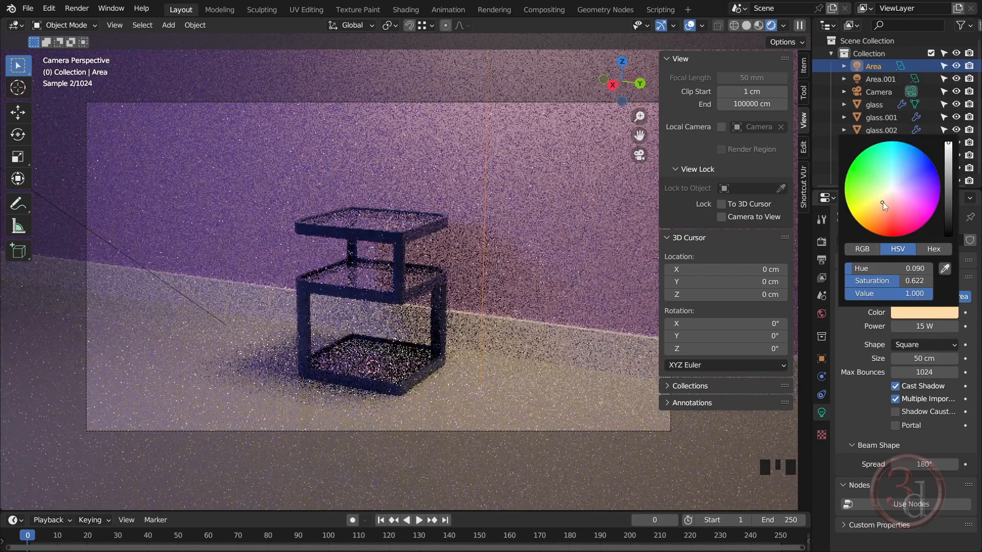
{"action": "left_click", "coordinate": [883, 202]}
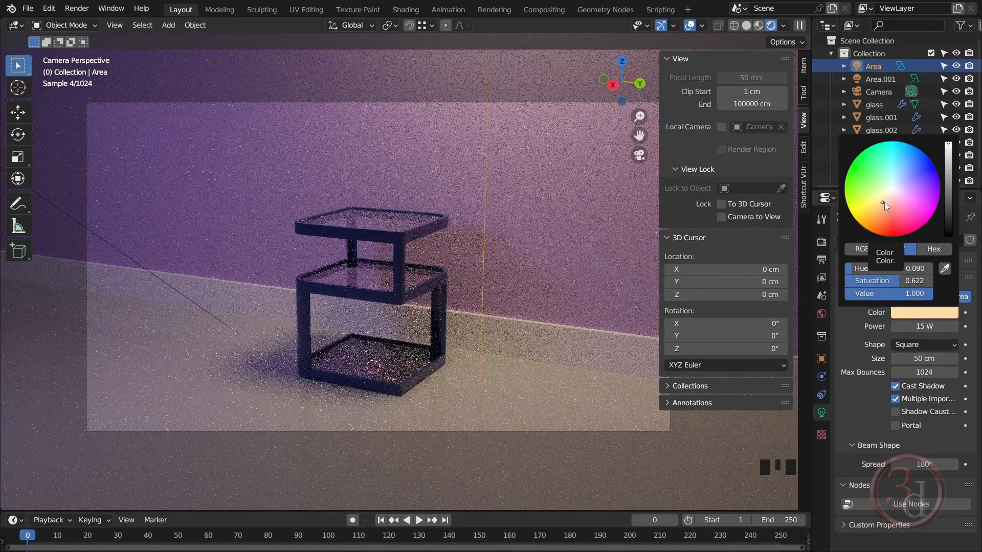
- Darken the floor material's base color to a value of 0.253
{"action": "left_click", "coordinate": [467, 400]}
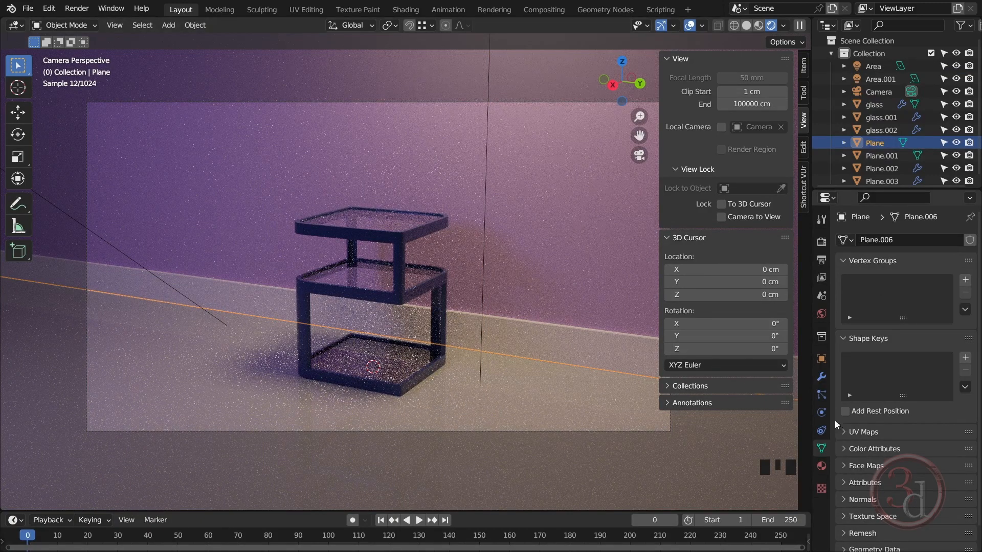
{"action": "left_click", "coordinate": [821, 466]}
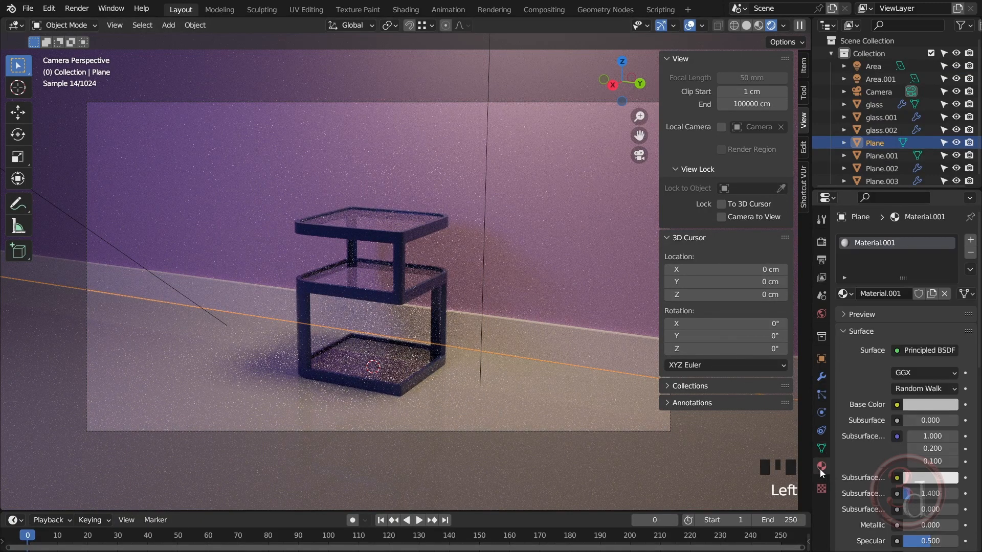
{"action": "left_click", "coordinate": [931, 405]}
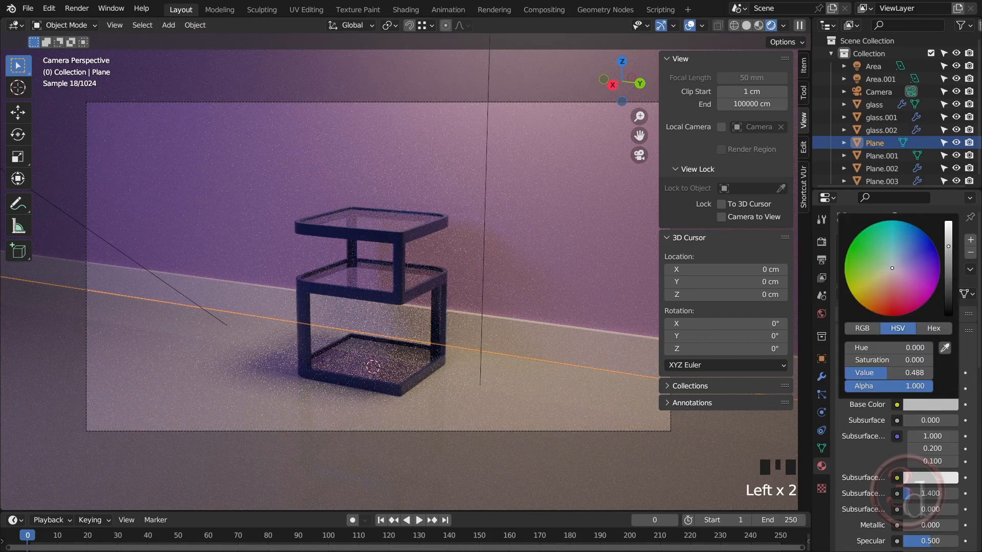
{"action": "left_click_drag", "start_coordinate": [948, 247], "coordinate": [948, 264]}
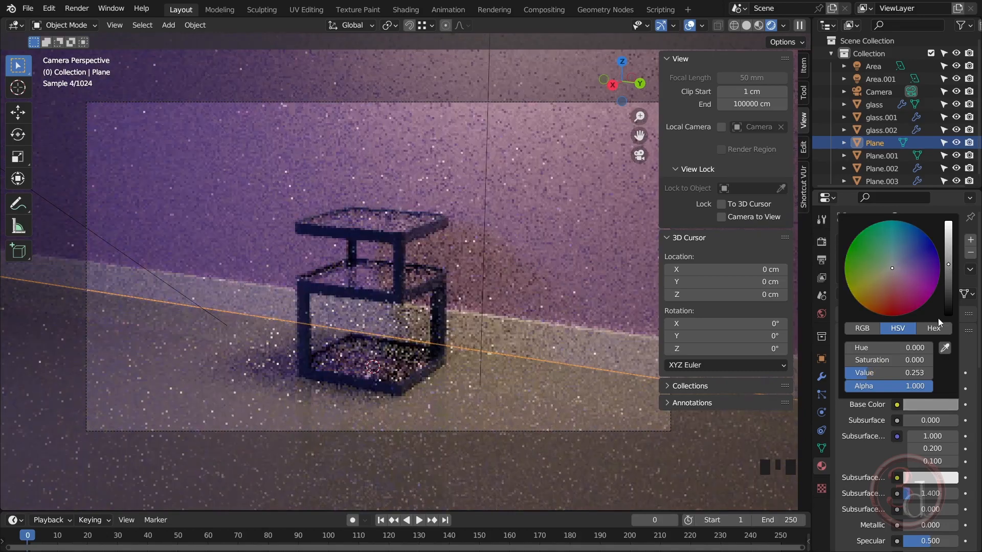
- Lower the floor material's roughness to 0.050, darken its base color slightly more, and clear the selection
{"action": "scroll", "coordinate": [875, 476], "scroll_direction": "down", "scroll_amount": 7}
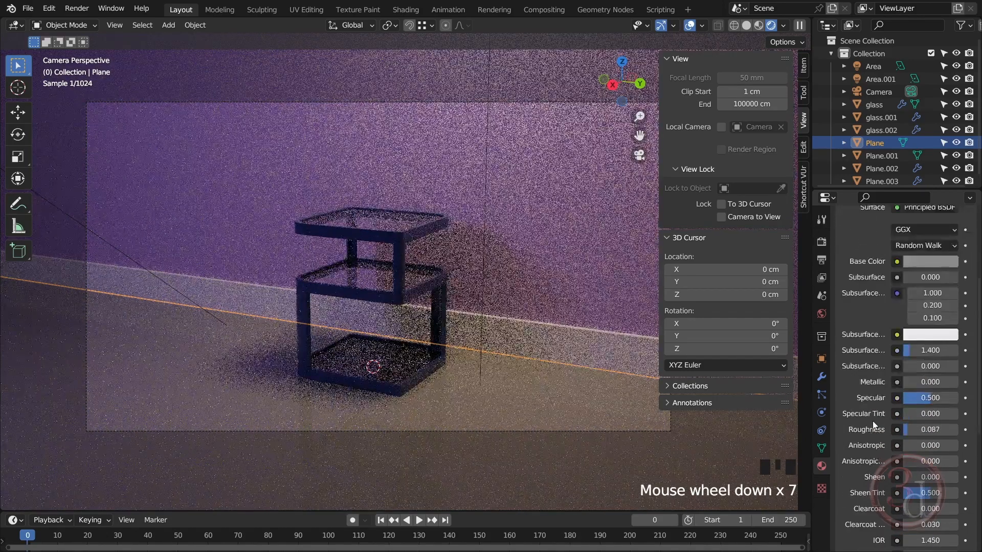
{"action": "scroll", "coordinate": [885, 420], "scroll_direction": "down", "scroll_amount": 1}
{"action": "left_click", "coordinate": [911, 409]}
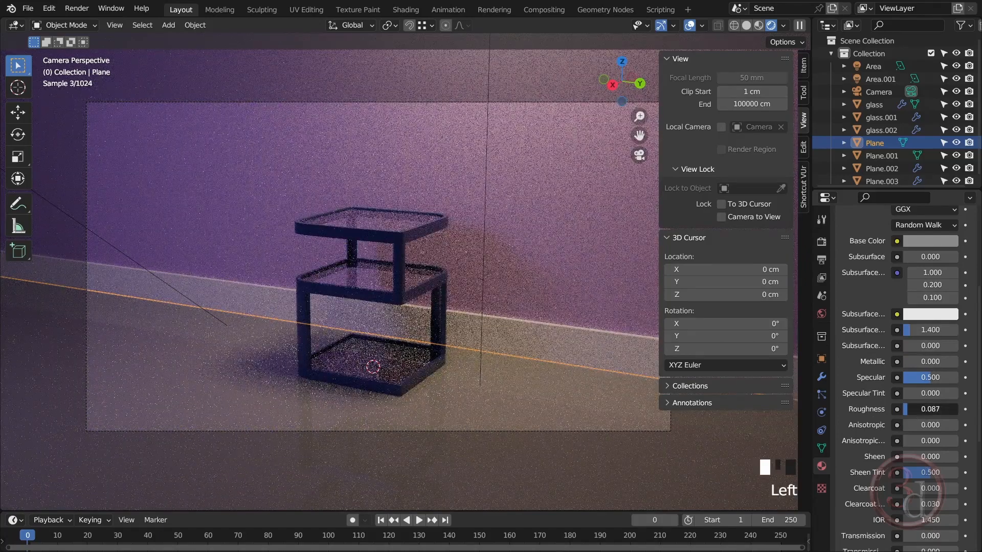
{"action": "left_click_drag", "start_coordinate": [911, 410], "coordinate": [907, 410]}
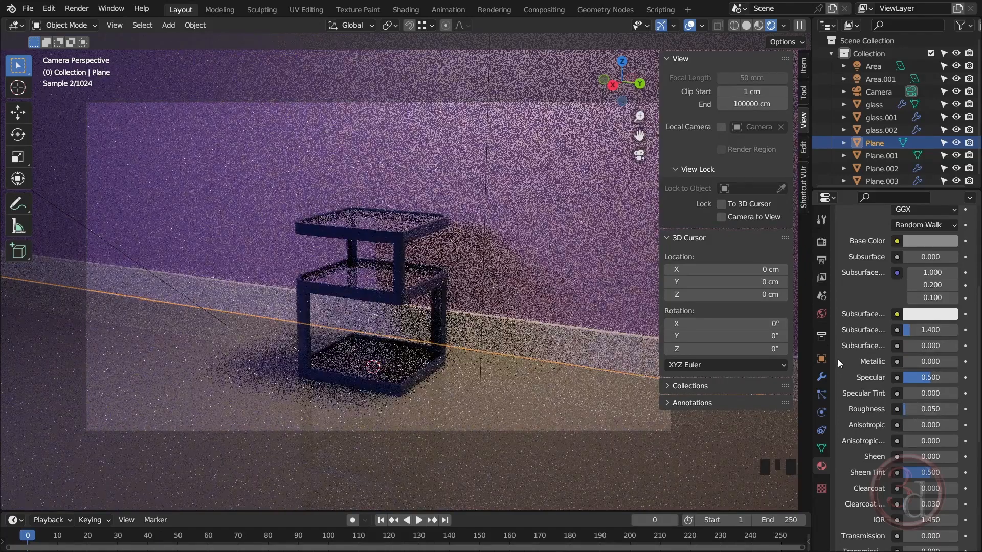
{"action": "left_click", "coordinate": [935, 244]}
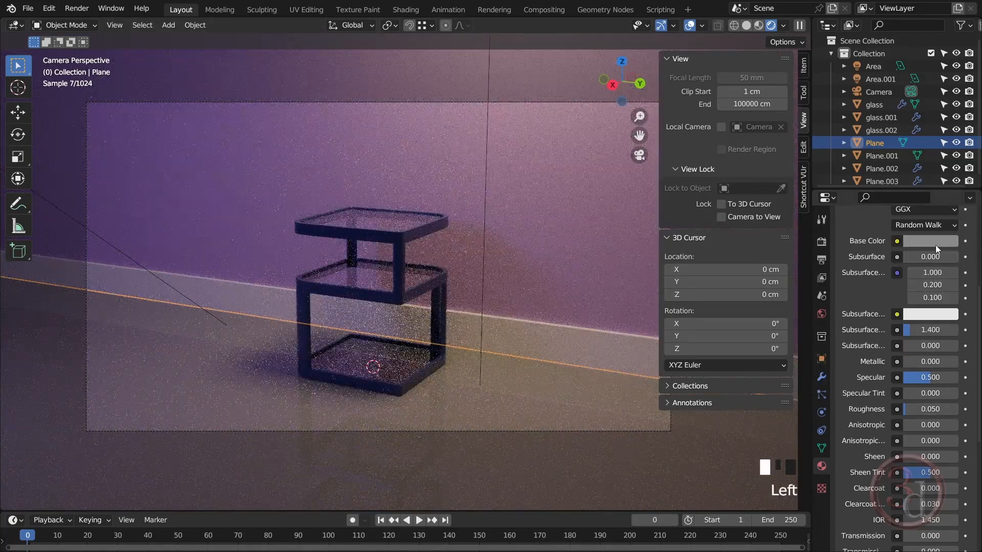
{"action": "left_click_drag", "start_coordinate": [949, 102], "coordinate": [948, 105]}
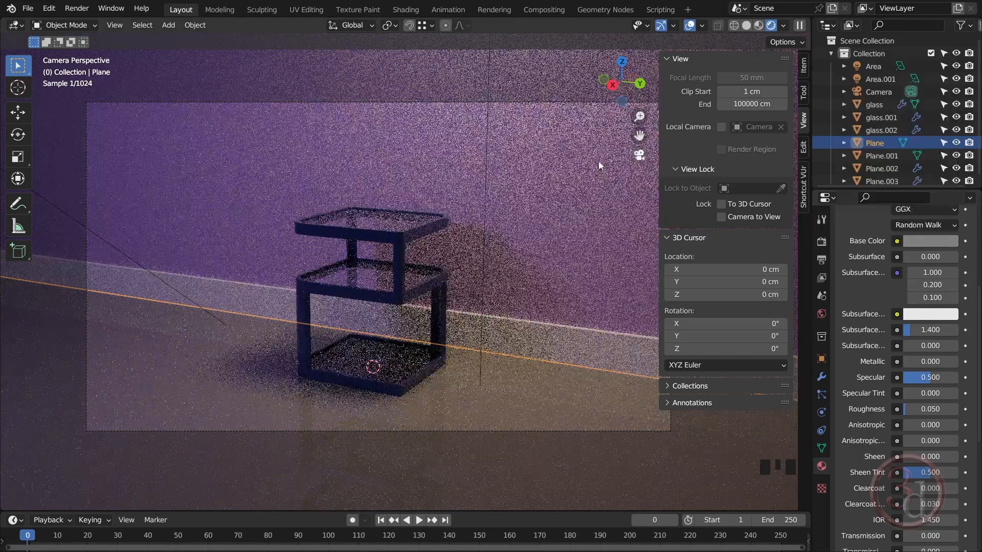
{"action": "left_click", "coordinate": [507, 330]}
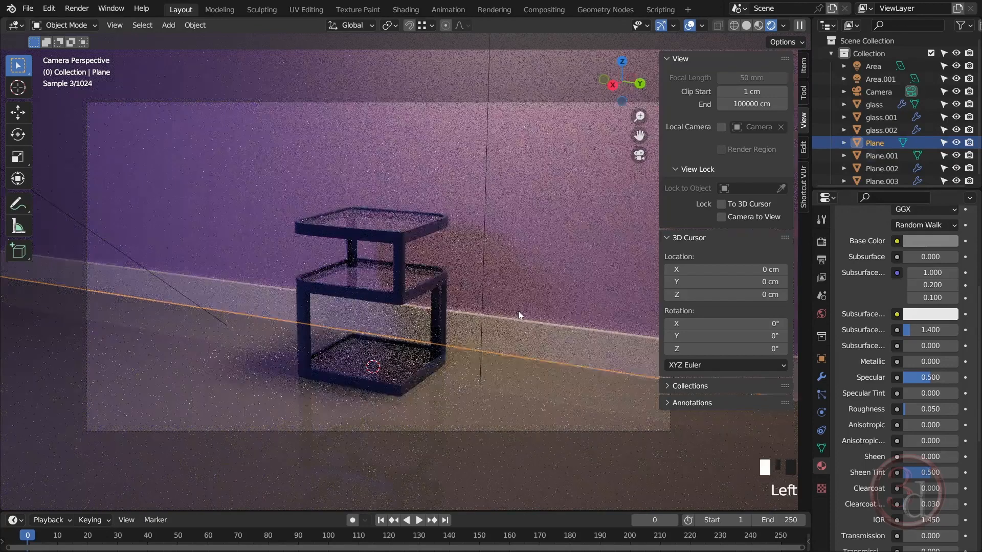
{"action": "left_click", "coordinate": [142, 25]}
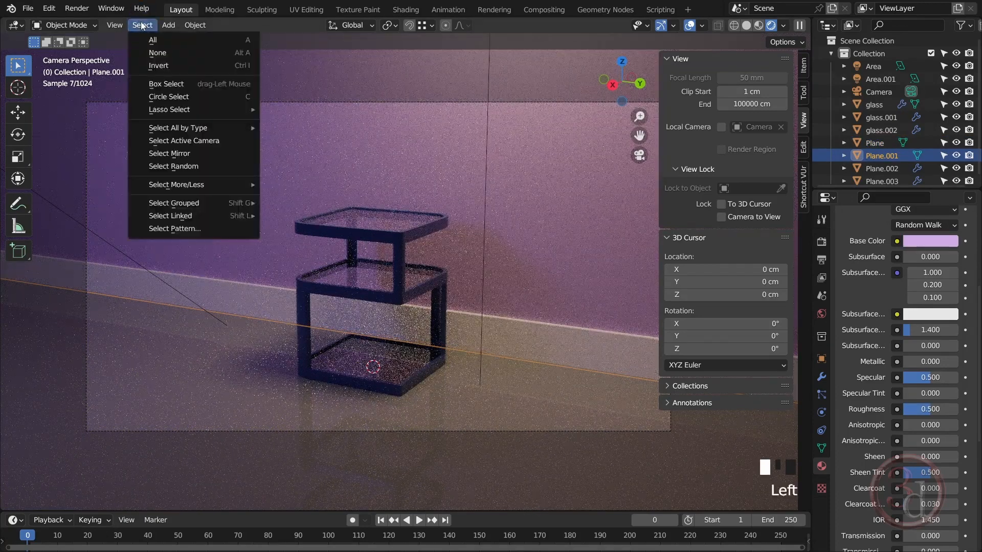
{"action": "left_click", "coordinate": [153, 53]}
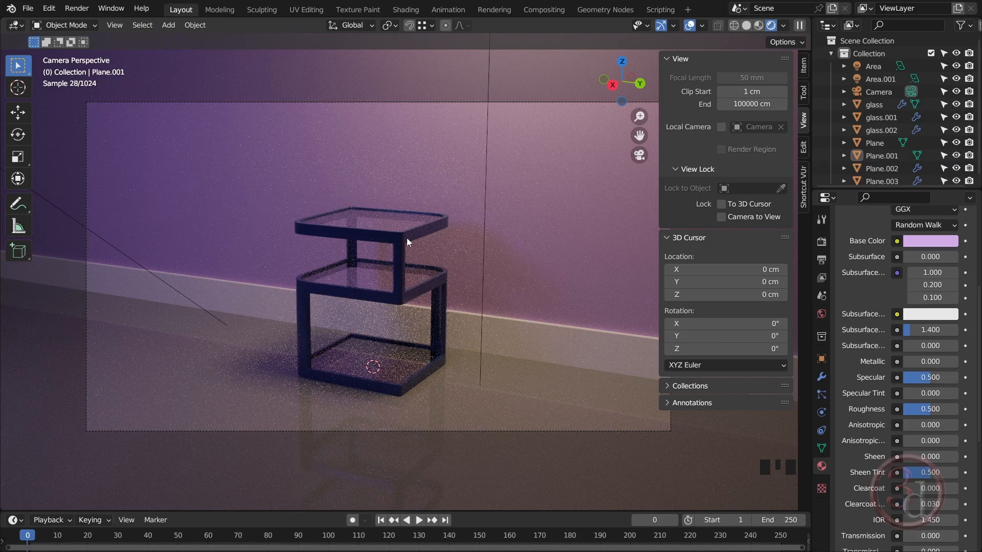
- Move the violet-blue area light about 62.7 cm along Y and about 18.4 cm down along Z
{"action": "left_click", "coordinate": [103, 241]}
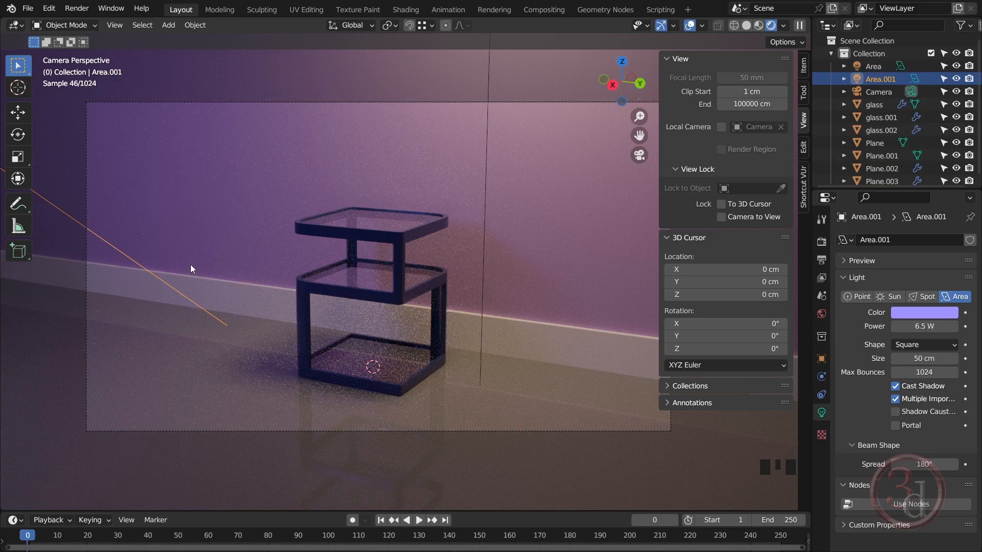
{"action": "key", "text": "g"}
{"action": "key", "text": "y"}
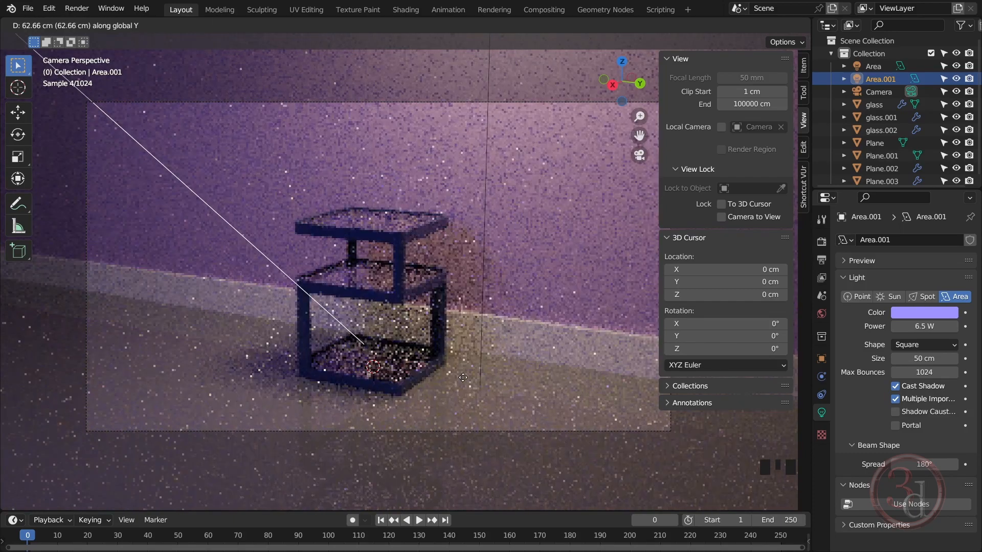
{"action": "left_click", "coordinate": [372, 302]}
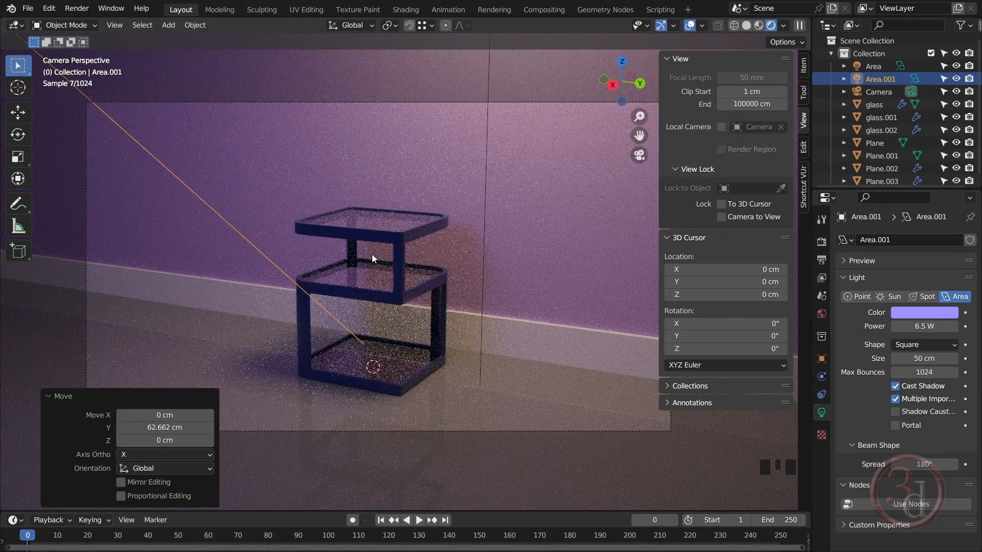
{"action": "key", "text": "g"}
{"action": "key", "text": "z"}
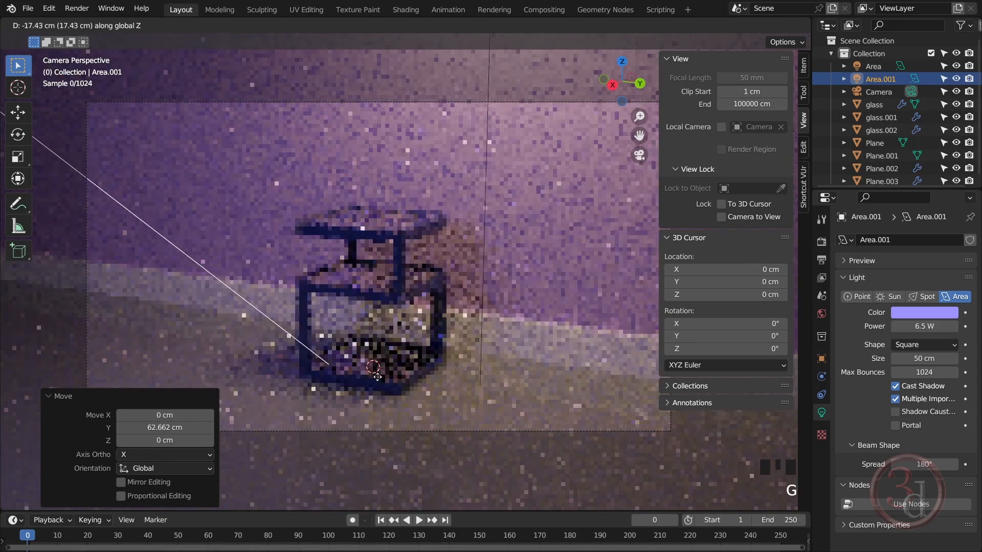
{"action": "left_click", "coordinate": [379, 352]}
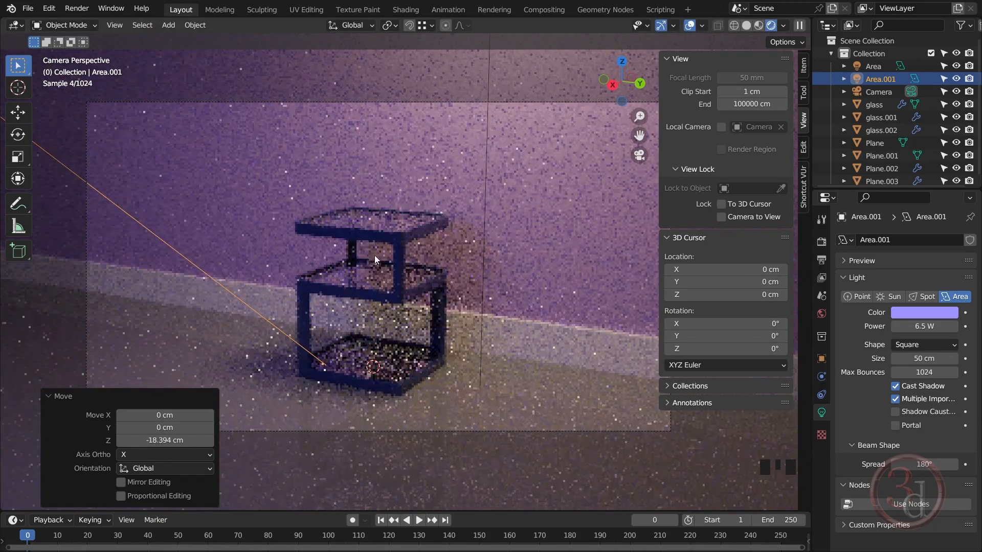
- Set the table frame material's specular to 1.000 and its roughness to about 0.124
{"action": "left_click", "coordinate": [373, 244]}
{"action": "scroll", "coordinate": [949, 421], "scroll_direction": "down", "scroll_amount": 4}
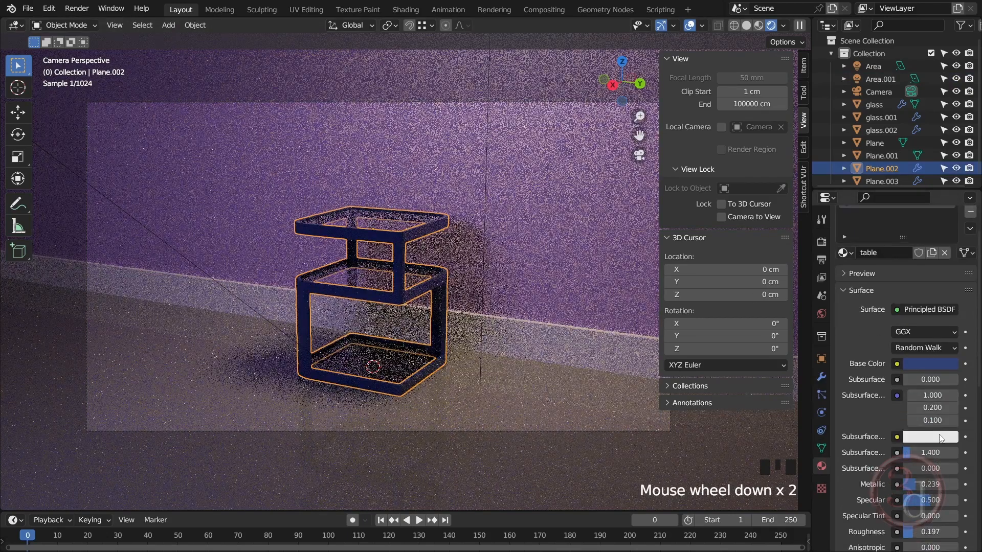
{"action": "scroll", "coordinate": [940, 434], "scroll_direction": "down", "scroll_amount": 1}
{"action": "left_click_drag", "start_coordinate": [931, 443], "coordinate": [961, 443]}
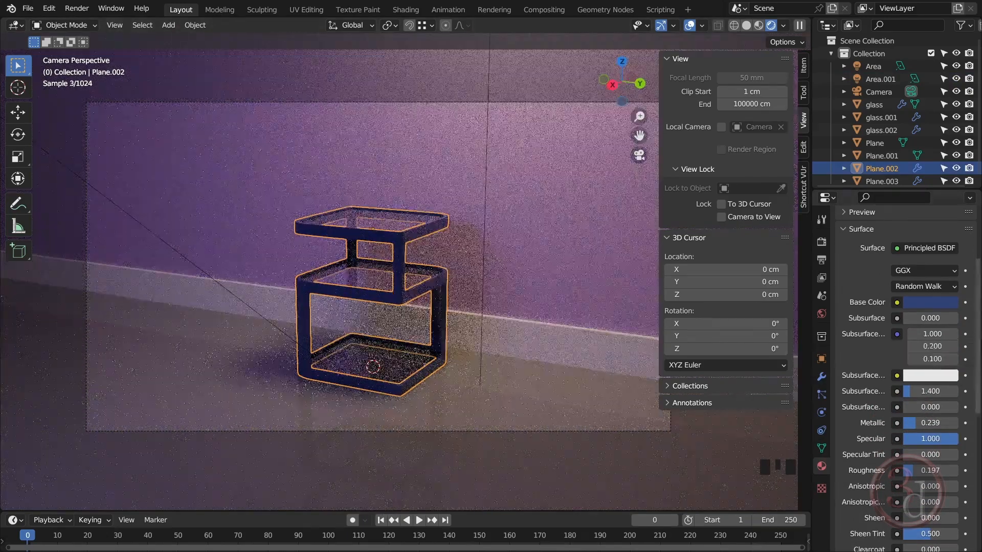
{"action": "left_click", "coordinate": [913, 470]}
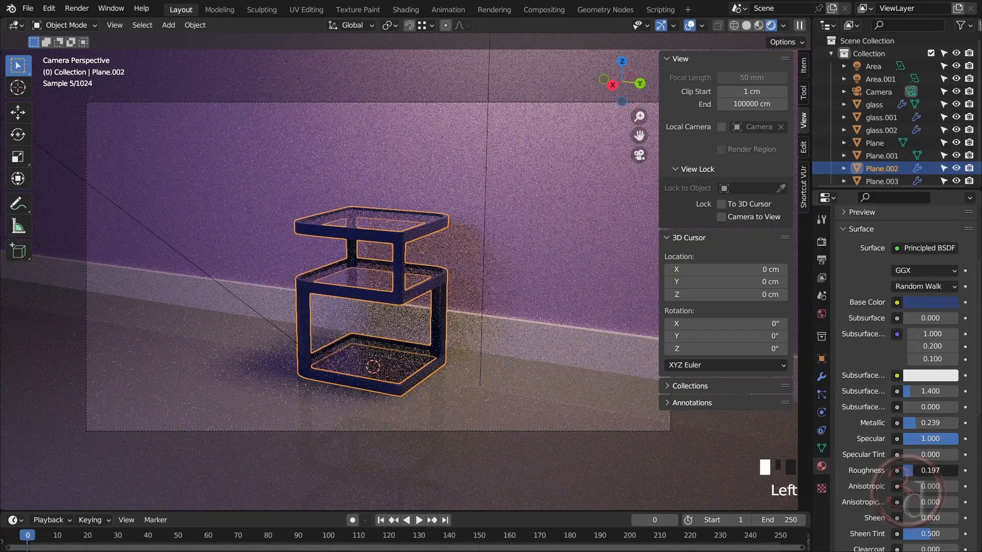
{"action": "left_click_drag", "start_coordinate": [914, 470], "coordinate": [892, 470]}
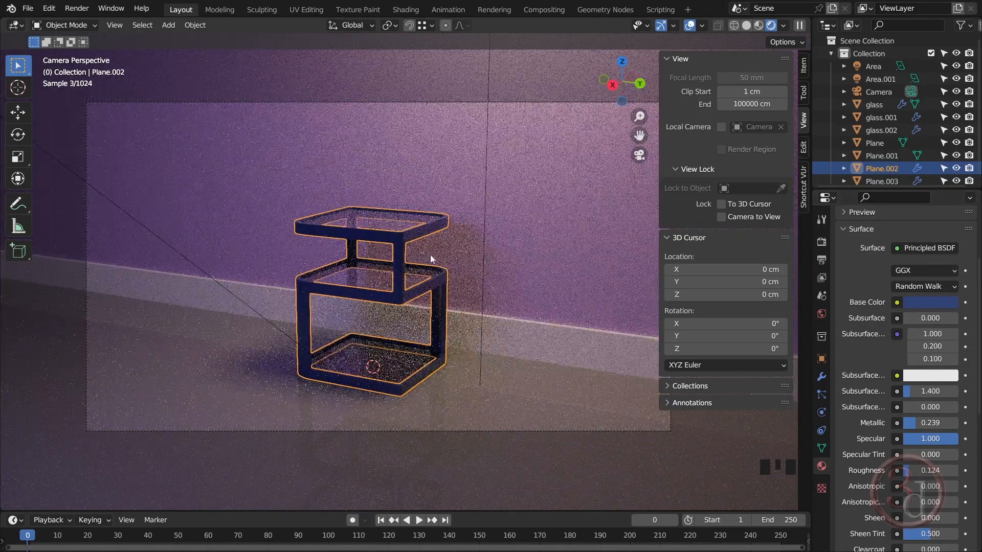
- Raise the violet-blue area light's power to about 15.4 W and narrow its beam spread to 48°
{"action": "left_click", "coordinate": [195, 183]}
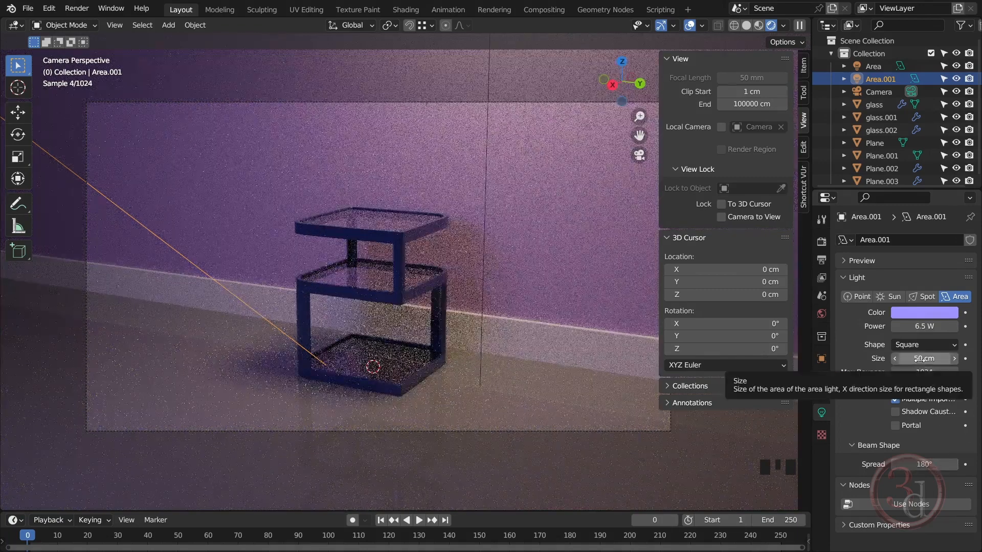
{"action": "left_click_drag", "start_coordinate": [936, 326], "coordinate": [974, 326]}
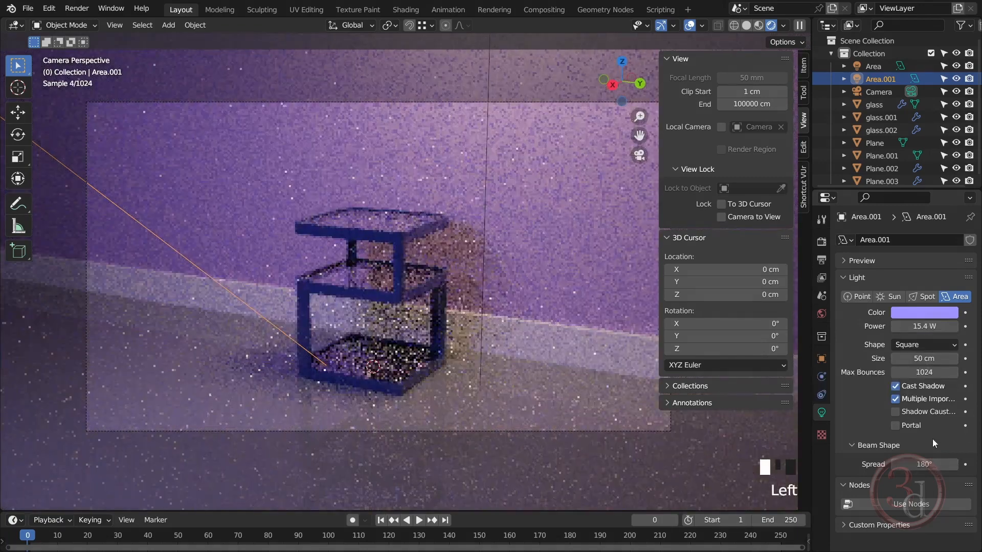
{"action": "left_click_drag", "start_coordinate": [924, 464], "coordinate": [873, 464]}
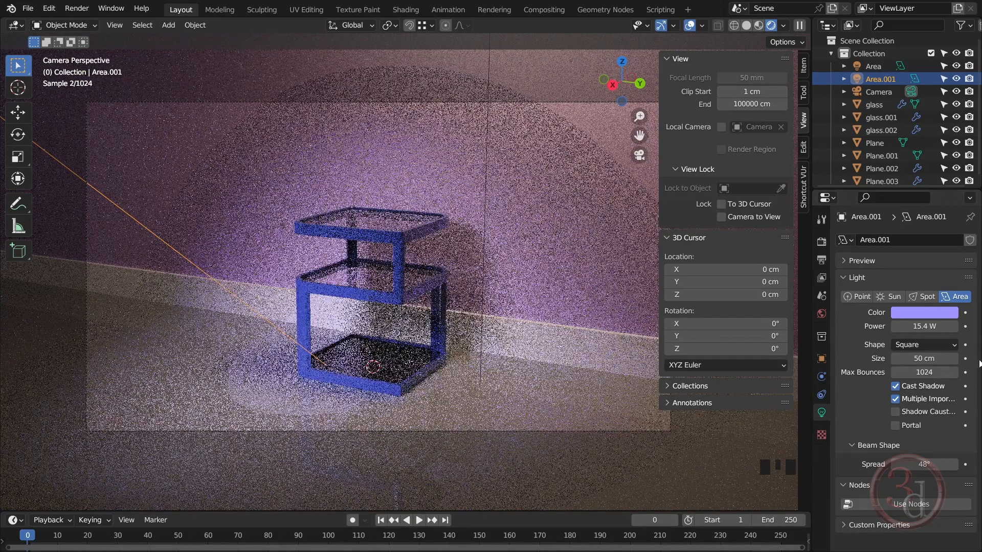
- Lower the narrowed light's power to 4.5 W and change its color to orange with hue 0.089 and saturation 0.834
{"action": "left_click_drag", "start_coordinate": [921, 326], "coordinate": [895, 326]}
{"action": "left_click", "coordinate": [916, 313]}
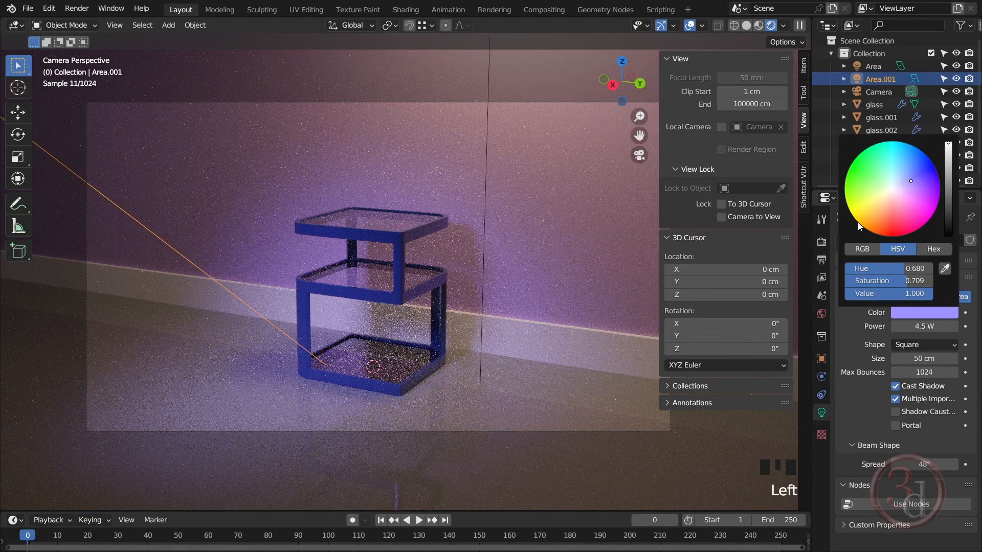
{"action": "left_click_drag", "start_coordinate": [908, 179], "coordinate": [875, 210]}
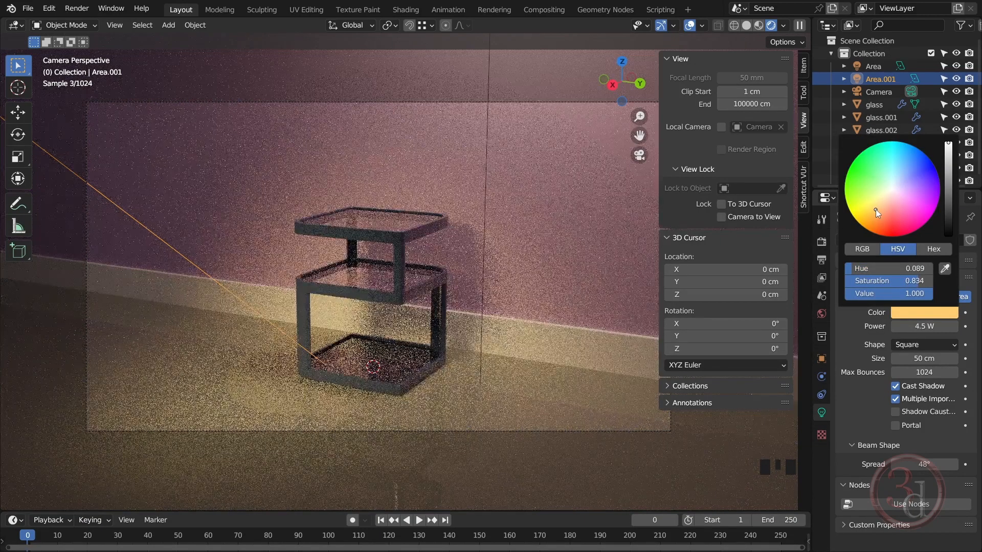
- Change the original area light's color from soft orange to a light purple
{"action": "left_click", "coordinate": [876, 67]}
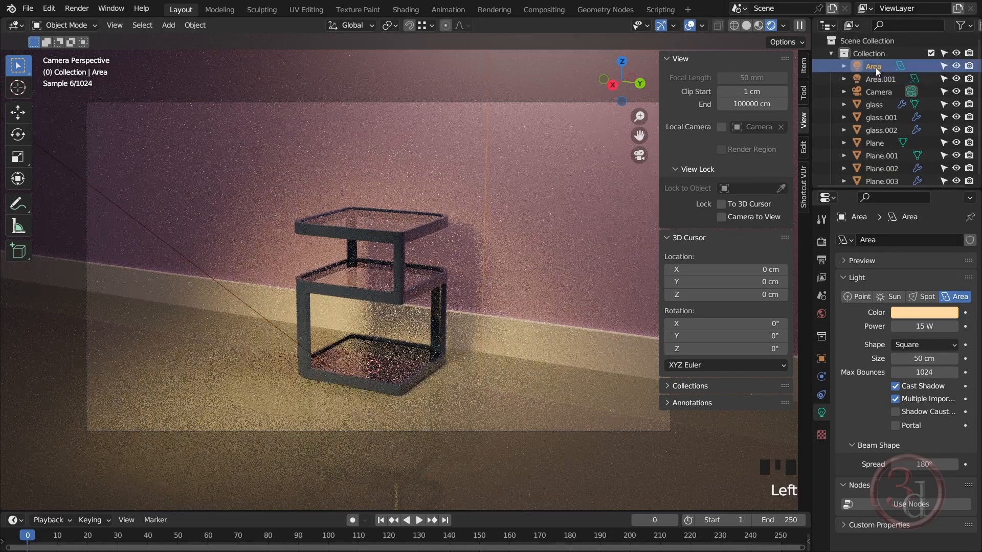
{"action": "left_click", "coordinate": [954, 319]}
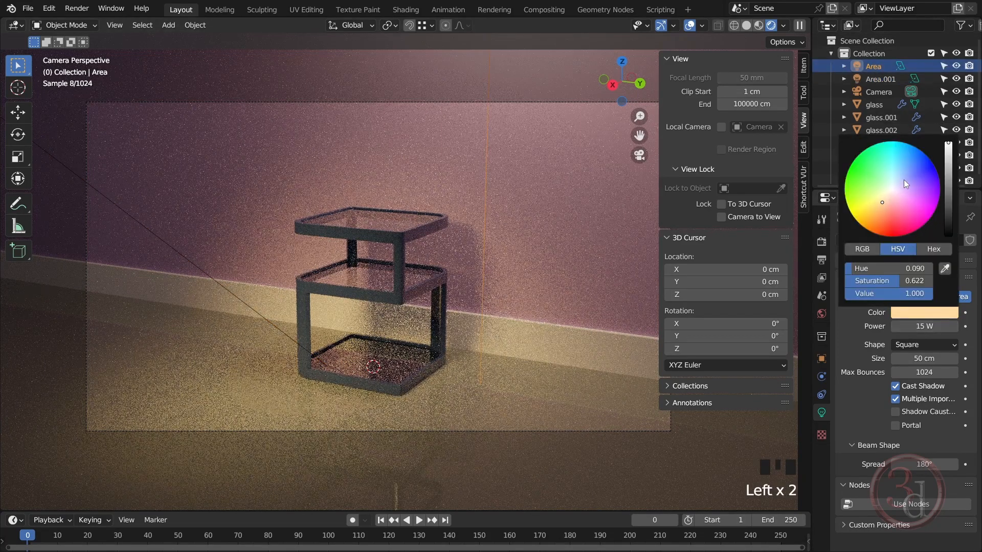
{"action": "left_click", "coordinate": [905, 180]}
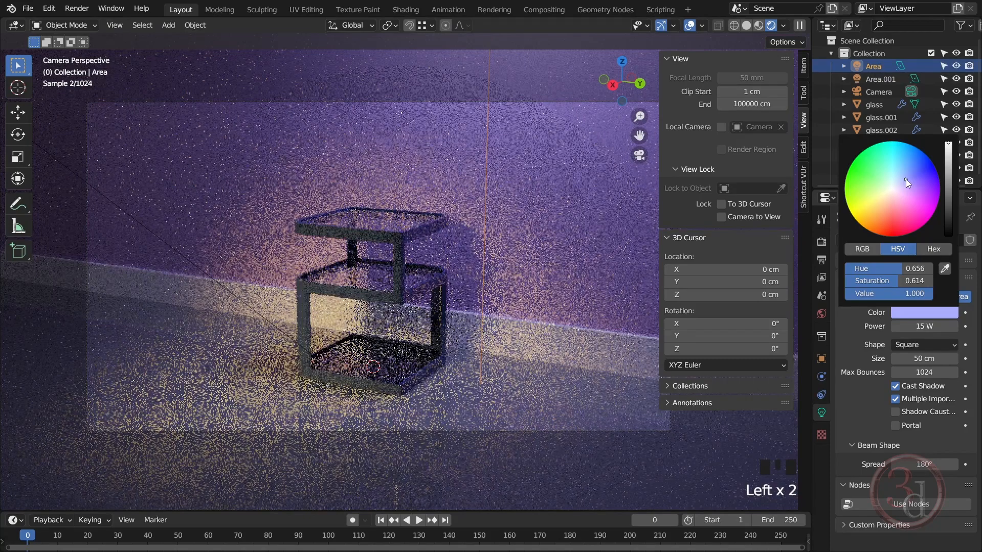
{"action": "left_click_drag", "start_coordinate": [906, 179], "coordinate": [917, 190]}
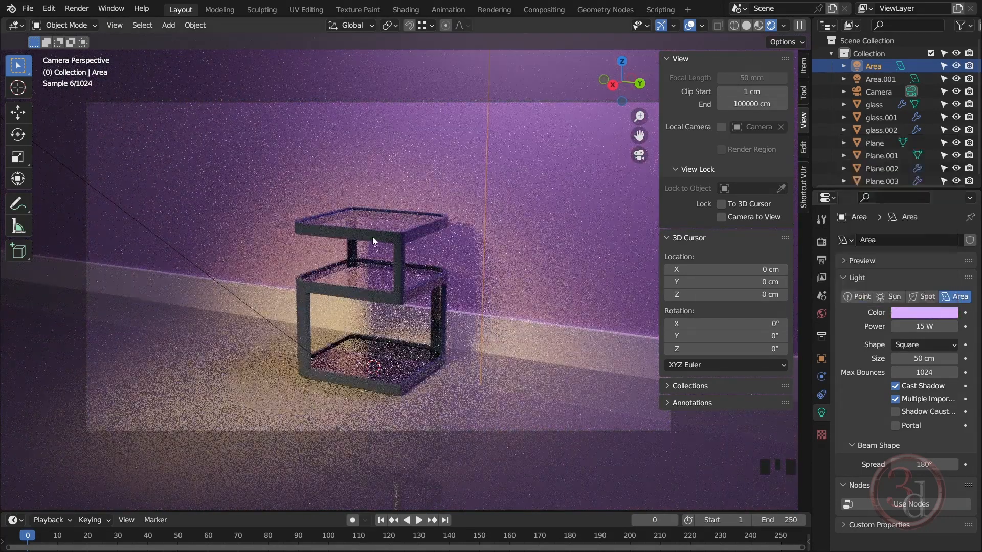
- Make the table frame's base color a brighter, fully saturated blue with hue 0.639, saturation 1.000 and value 0.426
{"action": "left_click", "coordinate": [370, 236]}
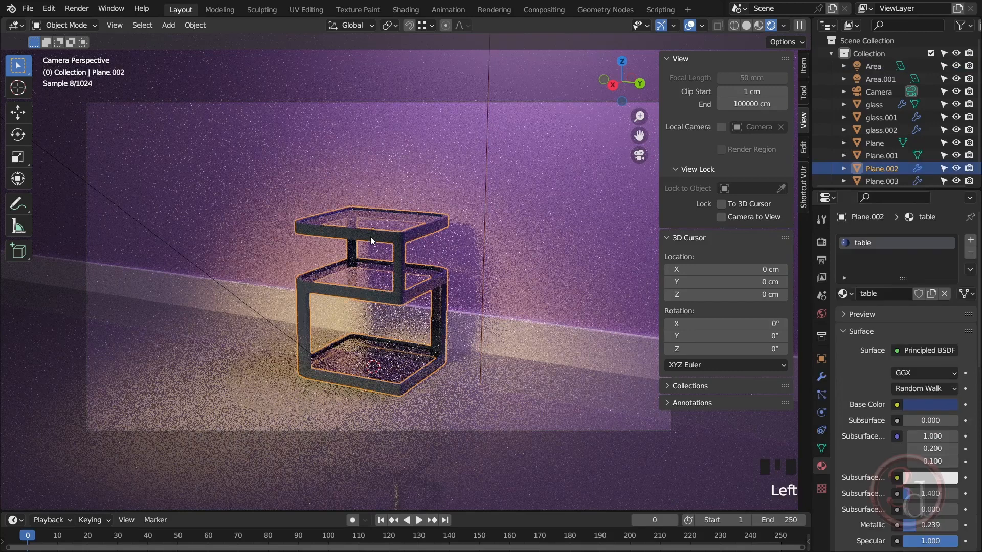
{"action": "scroll", "coordinate": [931, 364], "scroll_direction": "down", "scroll_amount": 2}
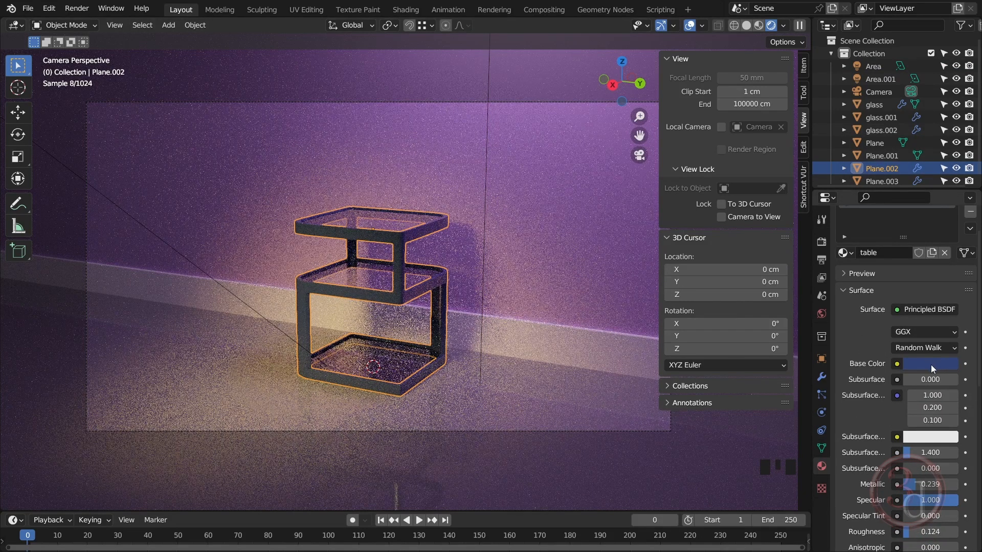
{"action": "left_click", "coordinate": [931, 364]}
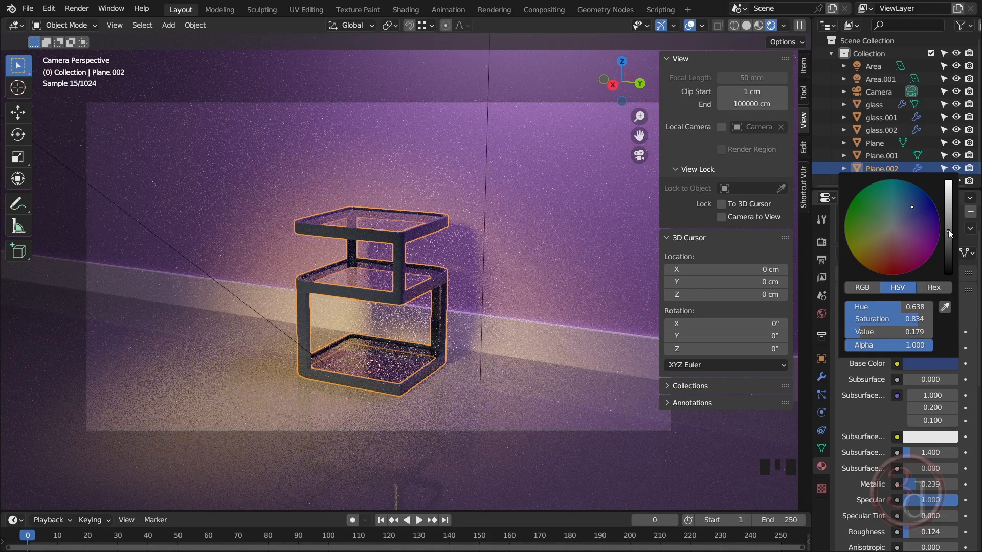
{"action": "left_click_drag", "start_coordinate": [948, 229], "coordinate": [948, 209]}
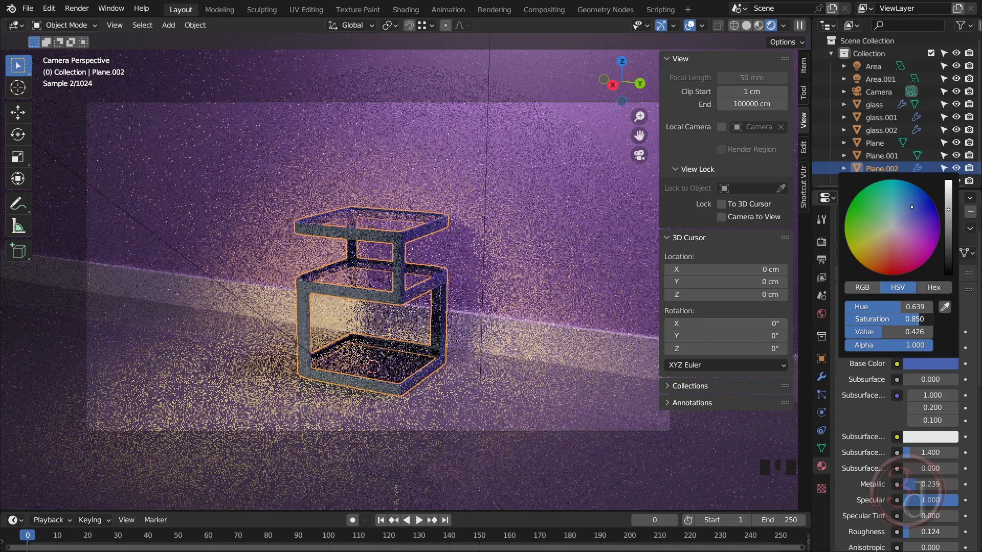
{"action": "left_click_drag", "start_coordinate": [918, 319], "coordinate": [933, 319]}
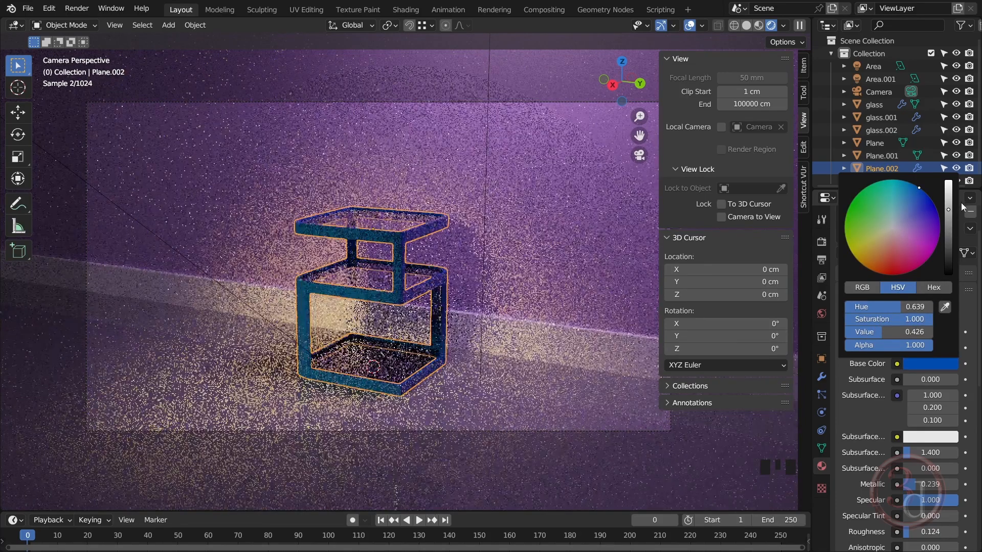
- Lower the table frame material's roughness to 0.069 and deselect the frame
{"action": "scroll", "coordinate": [940, 474], "scroll_direction": "down", "scroll_amount": 3}
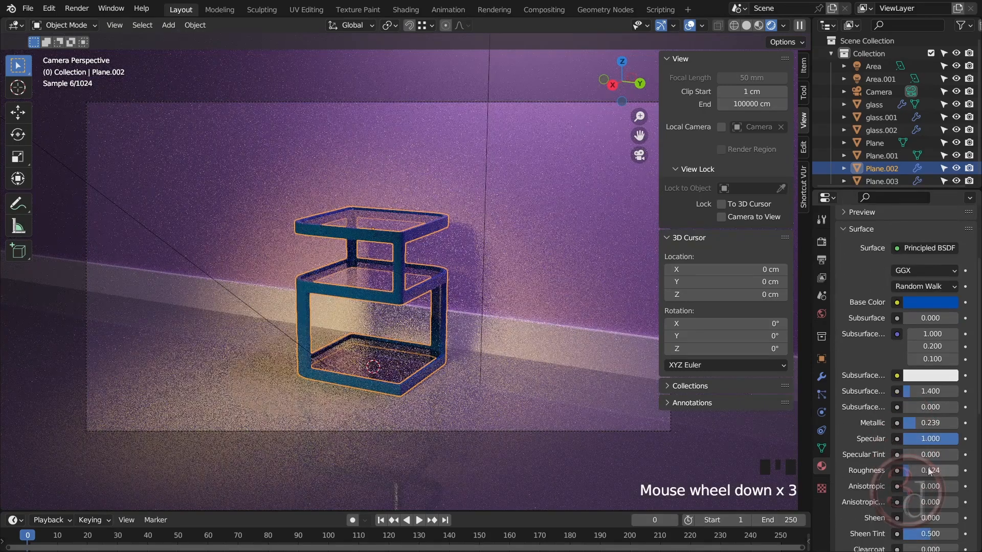
{"action": "left_click_drag", "start_coordinate": [912, 471], "coordinate": [927, 444]}
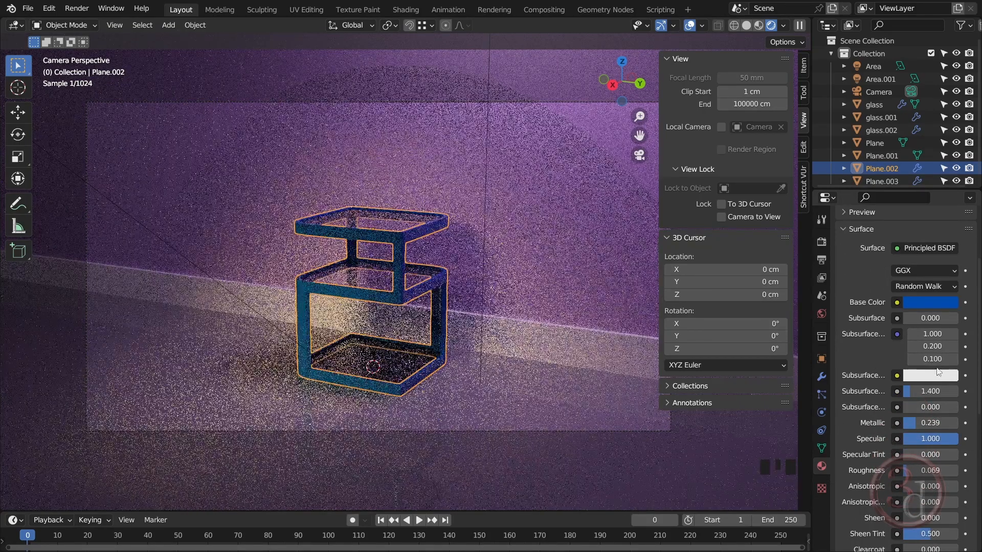
{"action": "mouse_move", "coordinate": [919, 423]}
{"action": "left_mouse_down"}
{"action": "mouse_move", "coordinate": [946, 422]}
{"action": "mouse_move", "coordinate": [923, 427]}
{"action": "left_mouse_up"}
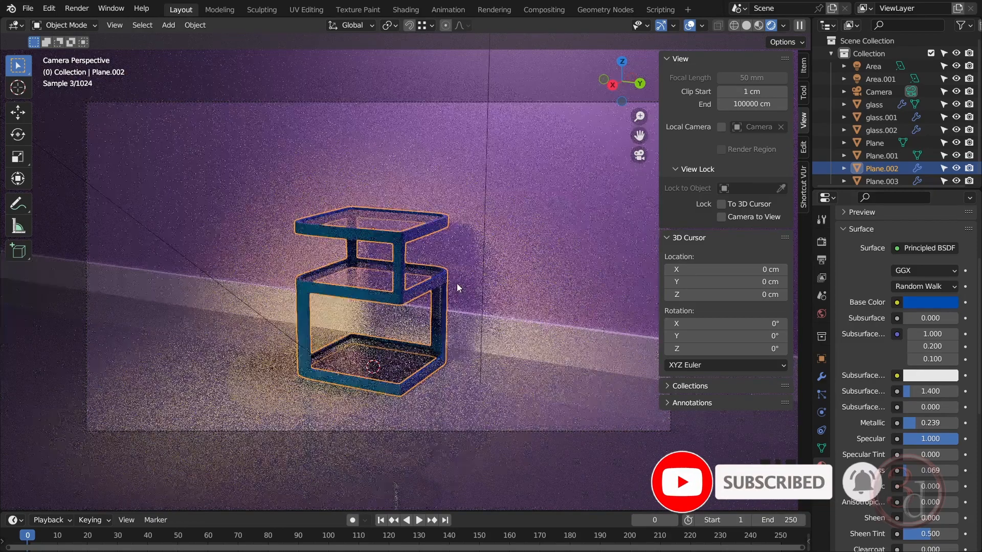
{"action": "left_click", "coordinate": [456, 283]}
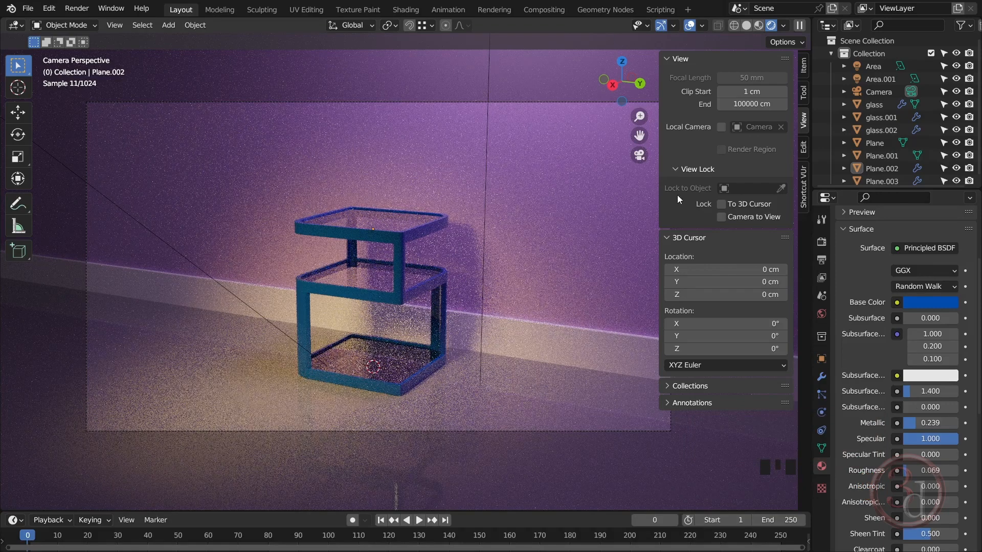
- Lock the camera to the view and move it closer so the table fills more of the frame
{"action": "left_click", "coordinate": [721, 218]}
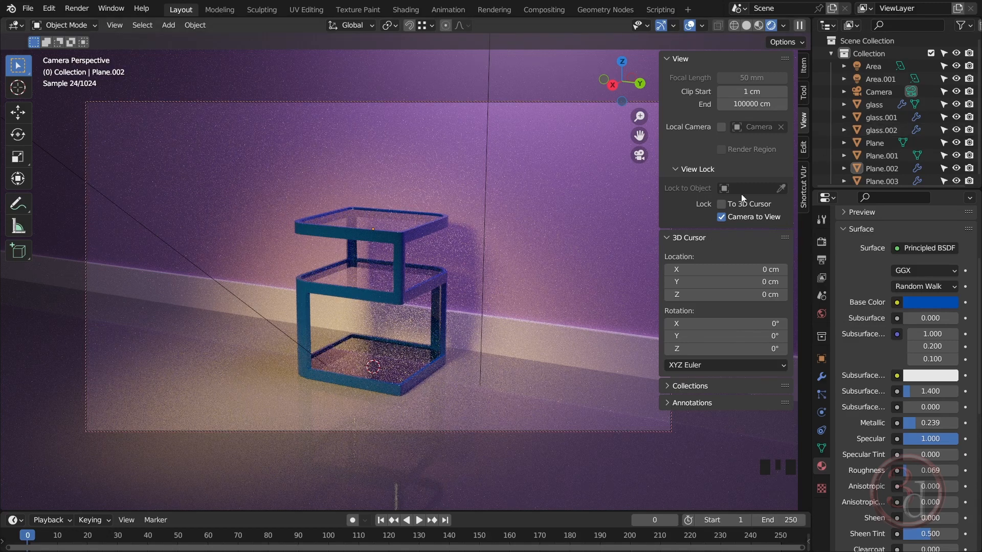
{"action": "key", "text": "n"}
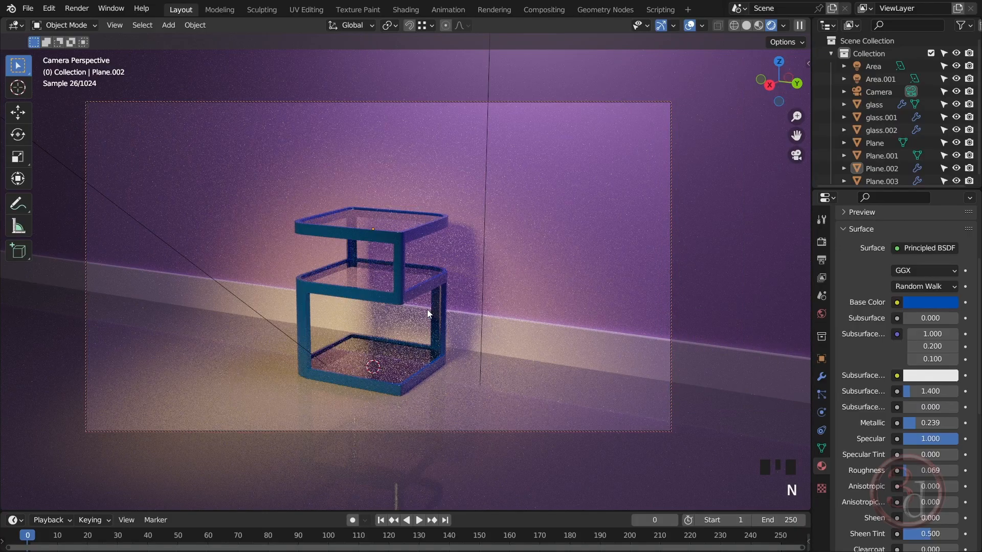
{"action": "scroll", "coordinate": [428, 309], "scroll_direction": "up", "scroll_amount": 3}
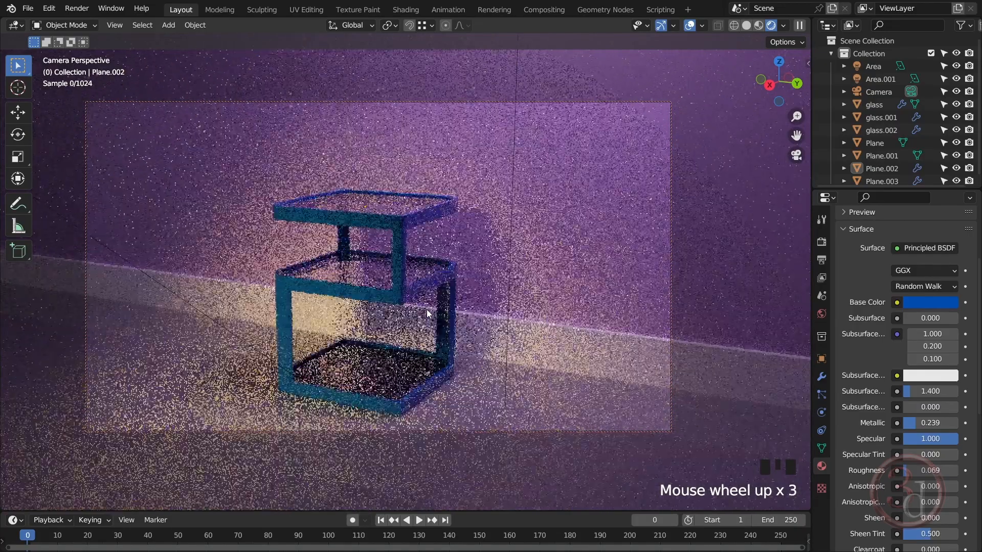
{"action": "scroll", "coordinate": [409, 356], "scroll_direction": "up", "scroll_amount": 1}
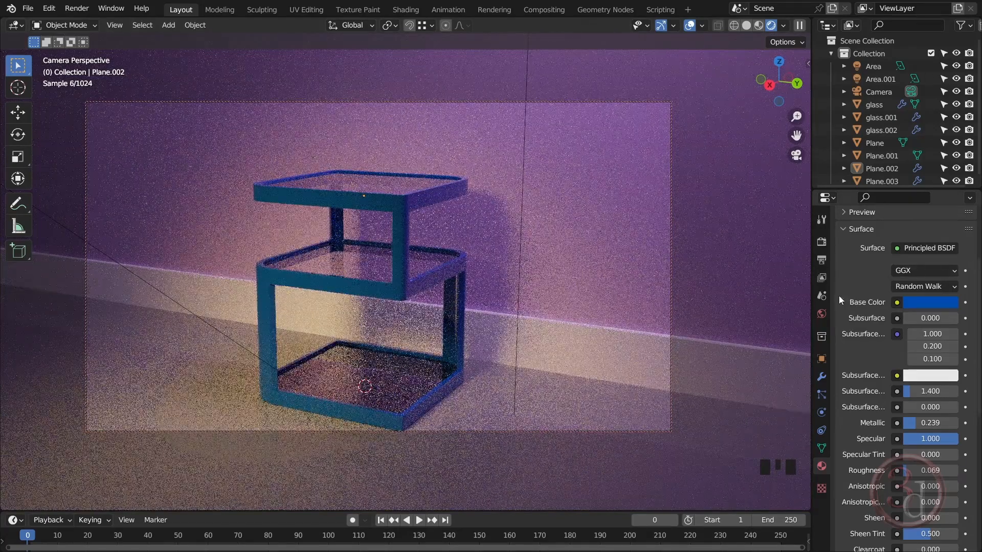
- Review the scene's output, view layer and Cycles sampling settings before rendering
{"action": "left_click", "coordinate": [822, 243]}
{"action": "left_click", "coordinate": [821, 218]}
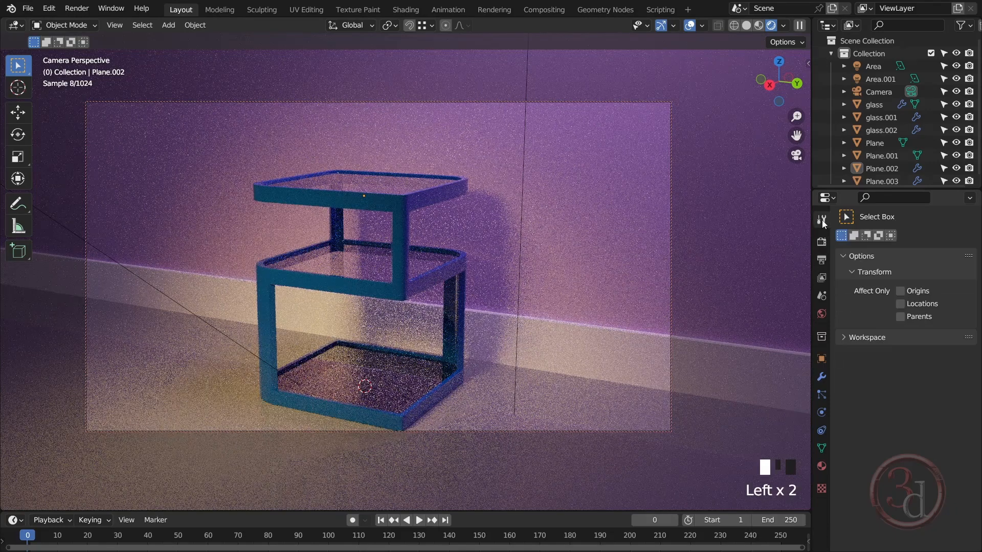
{"action": "left_click", "coordinate": [821, 260]}
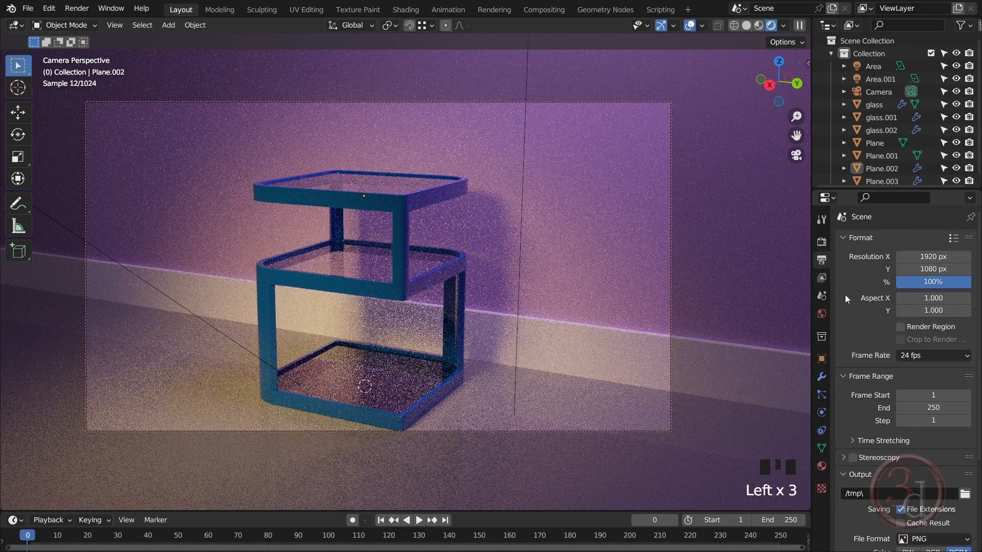
{"action": "left_click", "coordinate": [821, 278]}
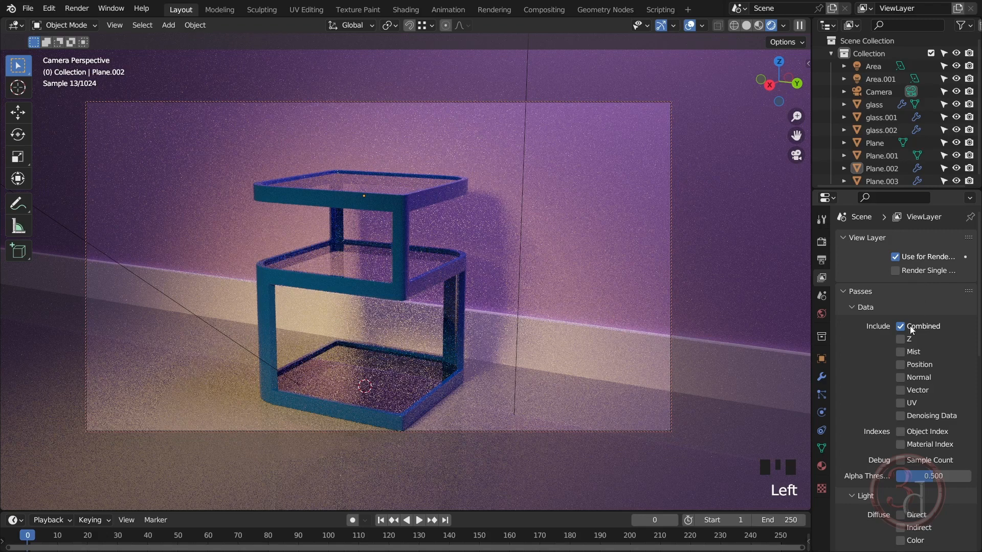
{"action": "left_click", "coordinate": [821, 295]}
{"action": "left_click", "coordinate": [822, 260]}
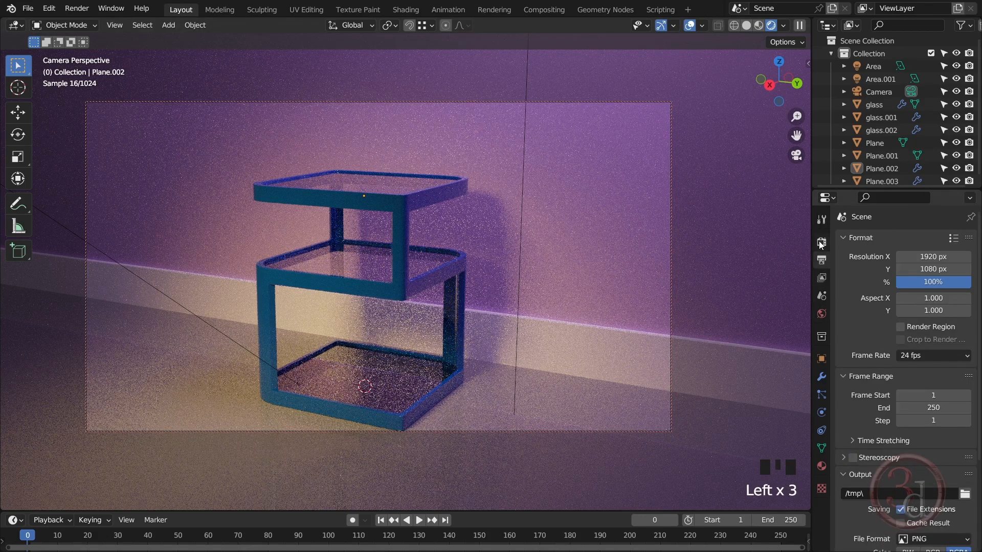
{"action": "scroll", "coordinate": [915, 373], "scroll_direction": "down", "scroll_amount": 6}
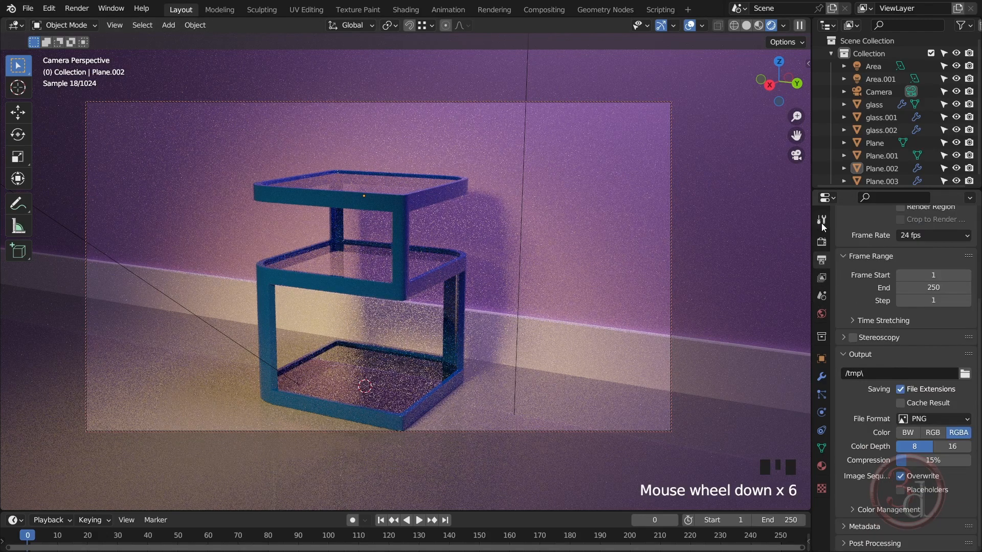
{"action": "left_click", "coordinate": [822, 243]}
{"action": "scroll", "coordinate": [919, 268], "scroll_direction": "up", "scroll_amount": 8}
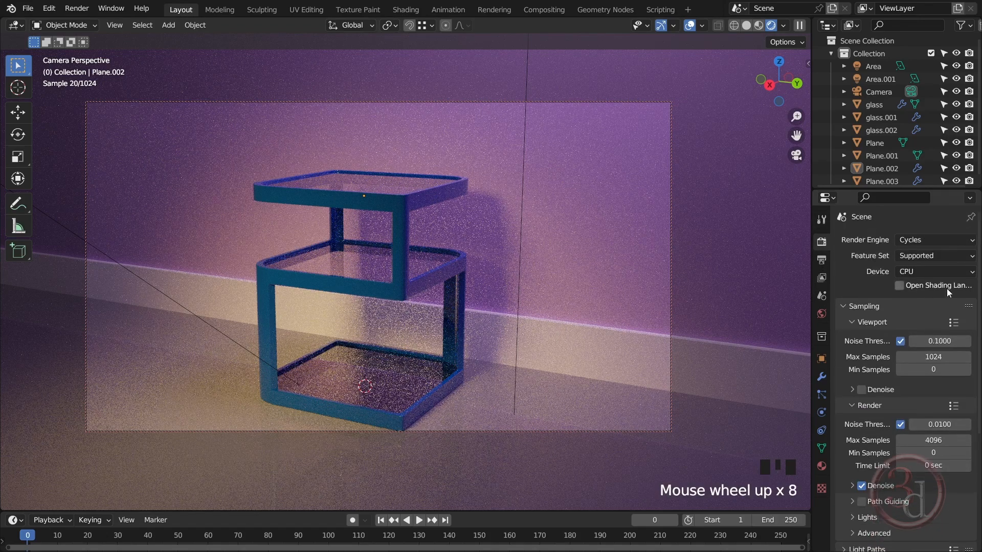
{"action": "scroll", "coordinate": [916, 384], "scroll_direction": "down", "scroll_amount": 2}
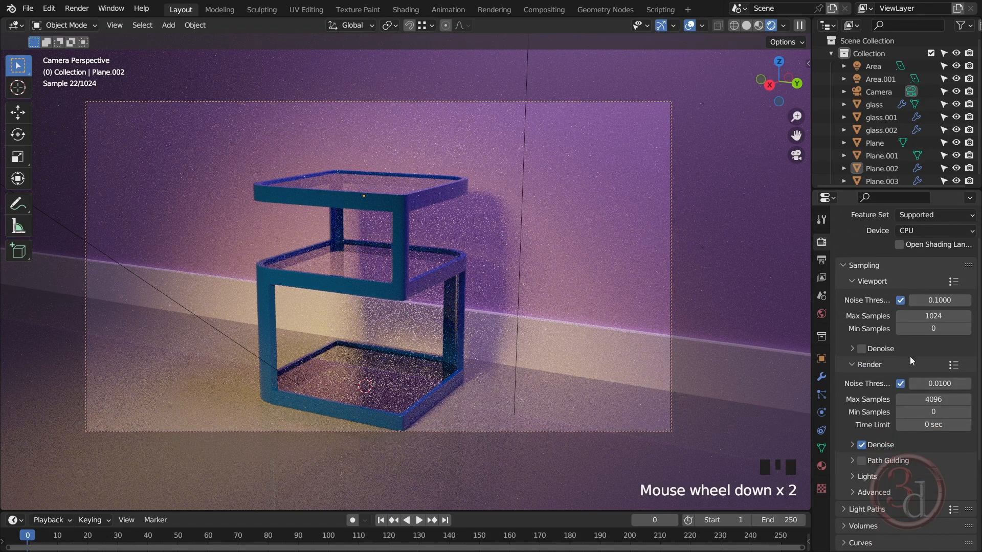
{"action": "scroll", "coordinate": [895, 351], "scroll_direction": "down", "scroll_amount": 1}
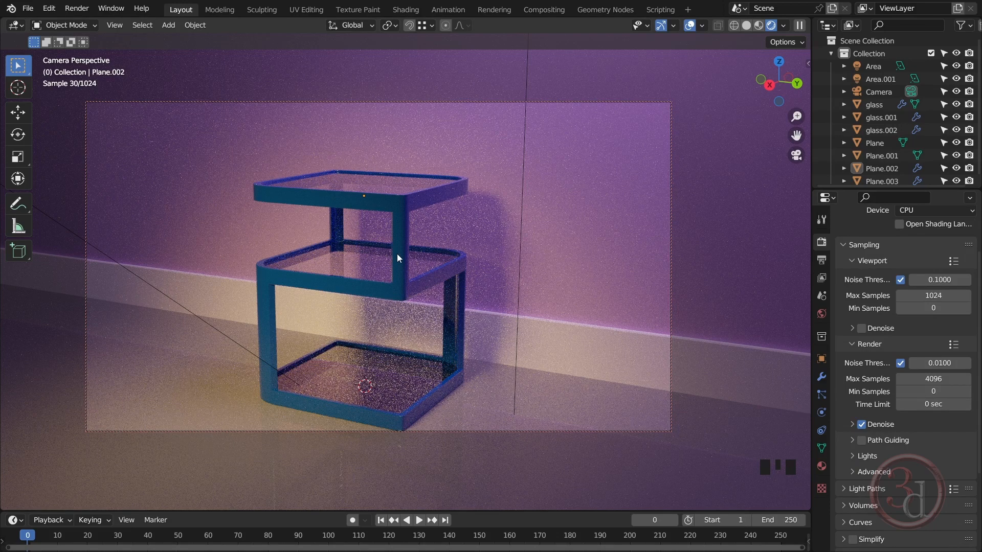
- Render a still image of the table scene from the camera and view it in the render window
{"action": "left_click", "coordinate": [74, 13]}
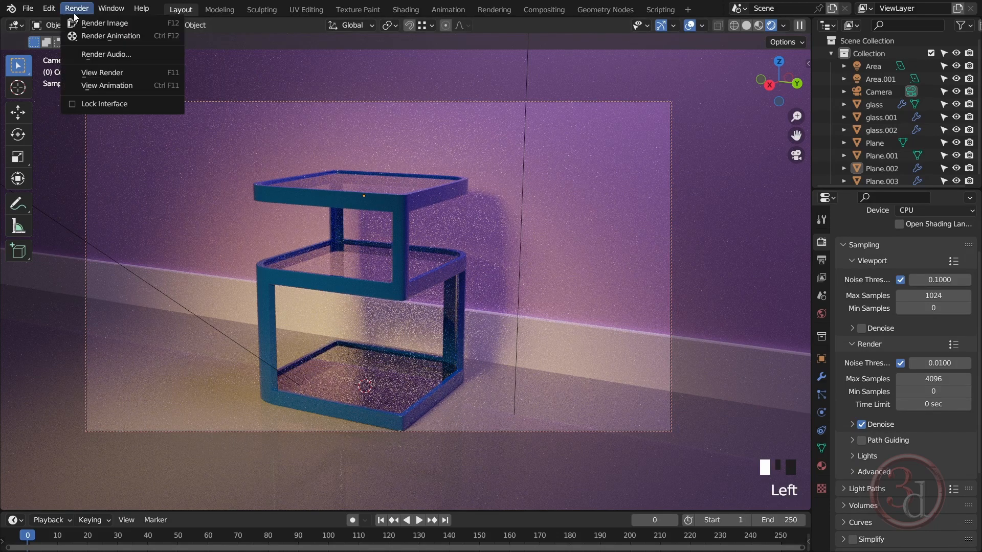
{"action": "left_click", "coordinate": [93, 27]}
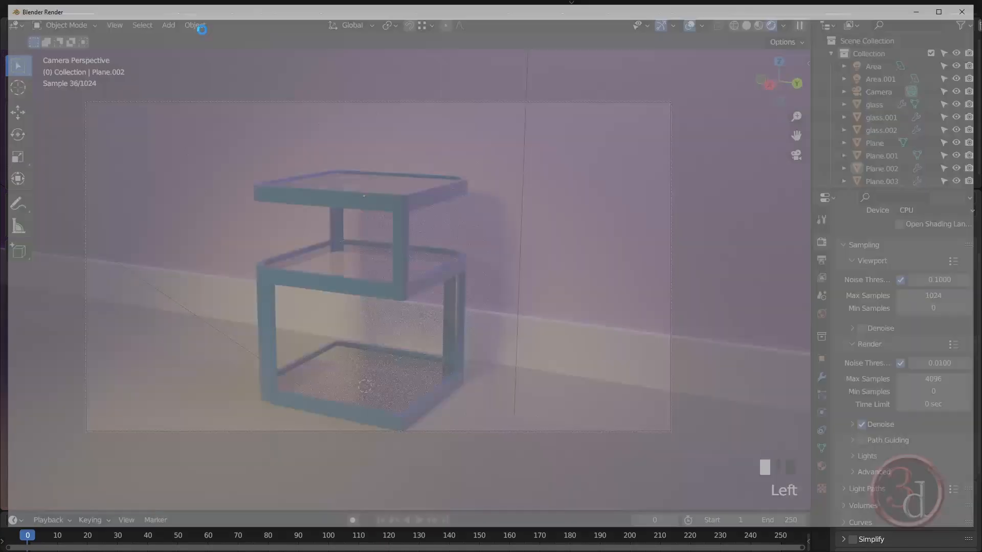
{"action": "scroll", "coordinate": [477, 335], "scroll_direction": "down", "scroll_amount": 1}
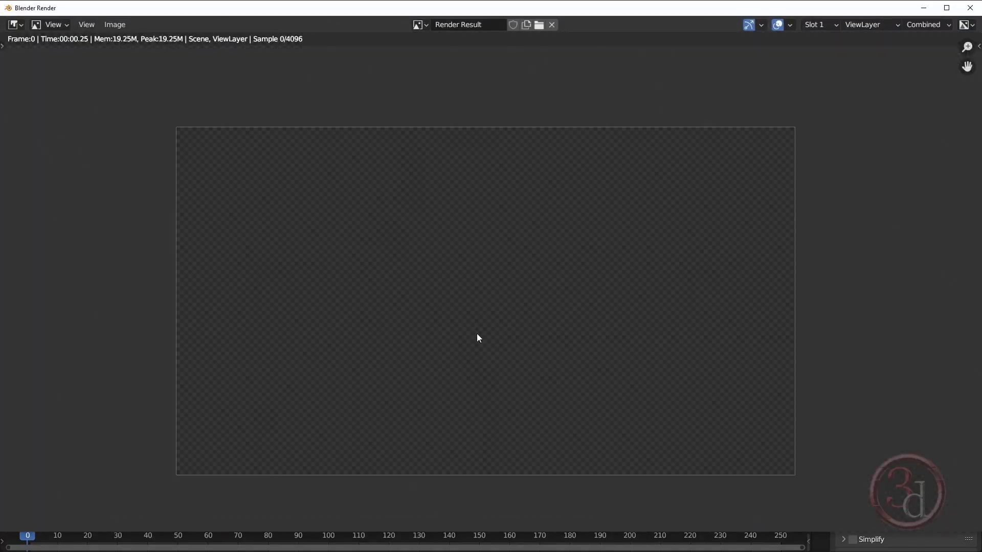